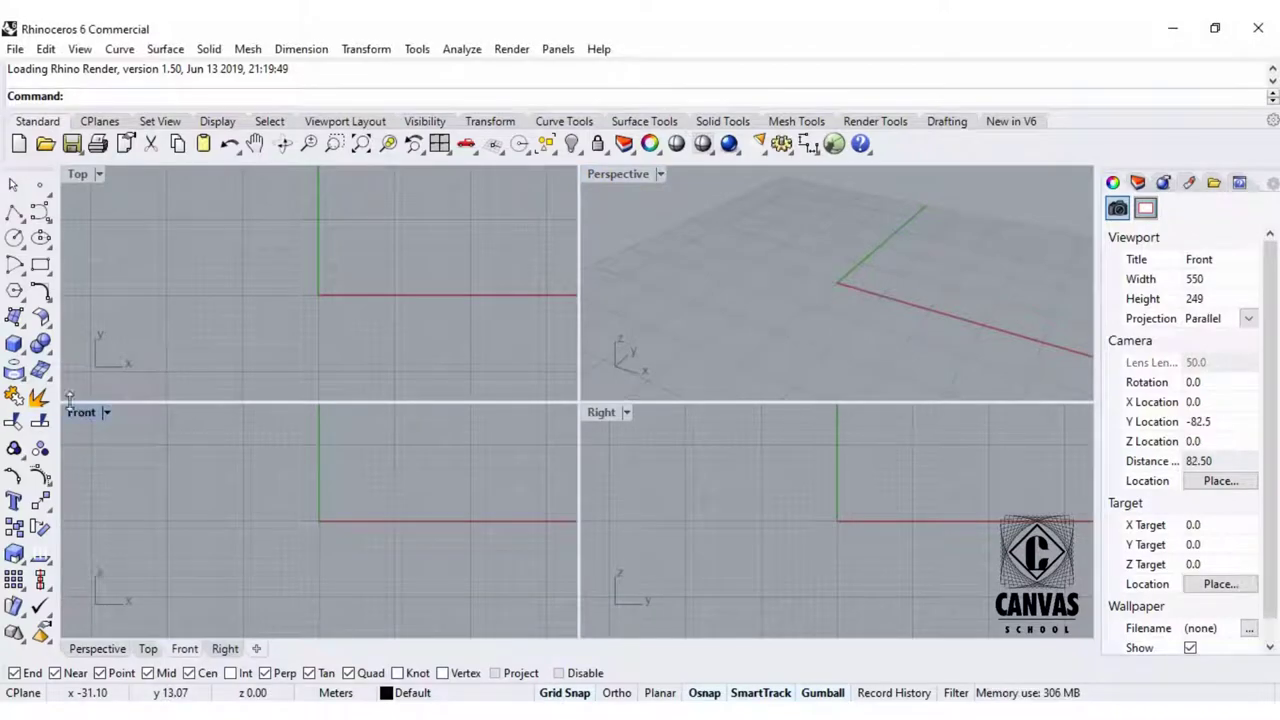
# Insert the building section image as a picture in the maximized Front view, starting at the origin and about 42 m wide.
pyautogui.doubleClick(73, 417)
pyautogui.click(1214, 28)
pyautogui.moveTo(1229, 334); pyautogui.dragTo(608, 370)
pyautogui.click(821, 433)
pyautogui.click(1032, 121)
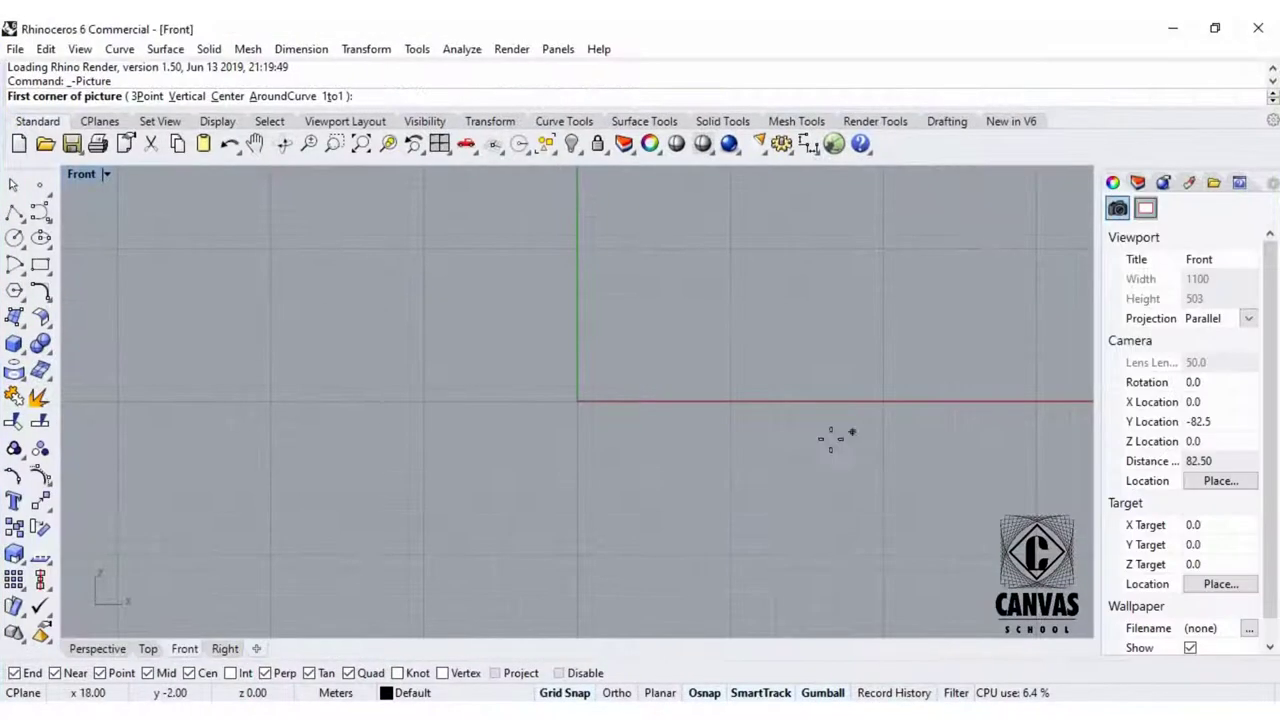
pyautogui.click(577, 401)
pyautogui.scroll(-12, 684, 500)
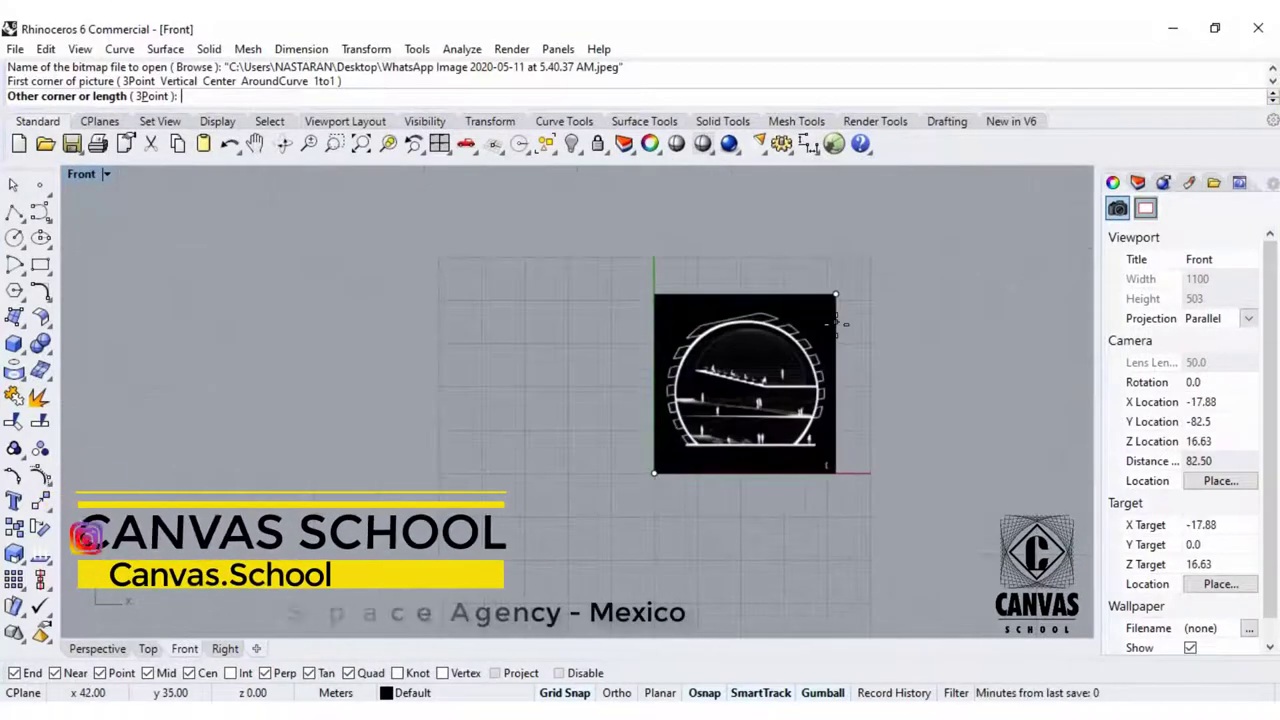
pyautogui.click(838, 329)
pyautogui.scroll(3, 879, 345)
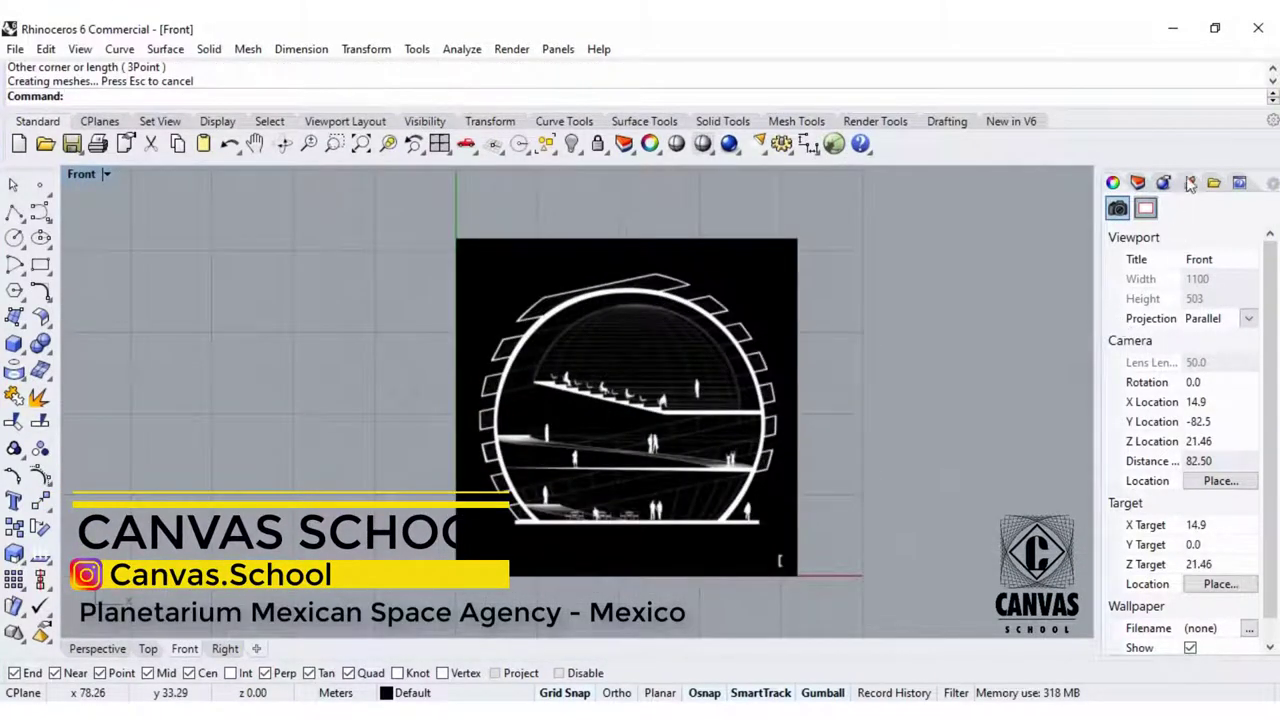
# Set the section picture's transparency to 54% and lock the picture against selection.
pyautogui.click(1190, 183)
pyautogui.click(773, 348)
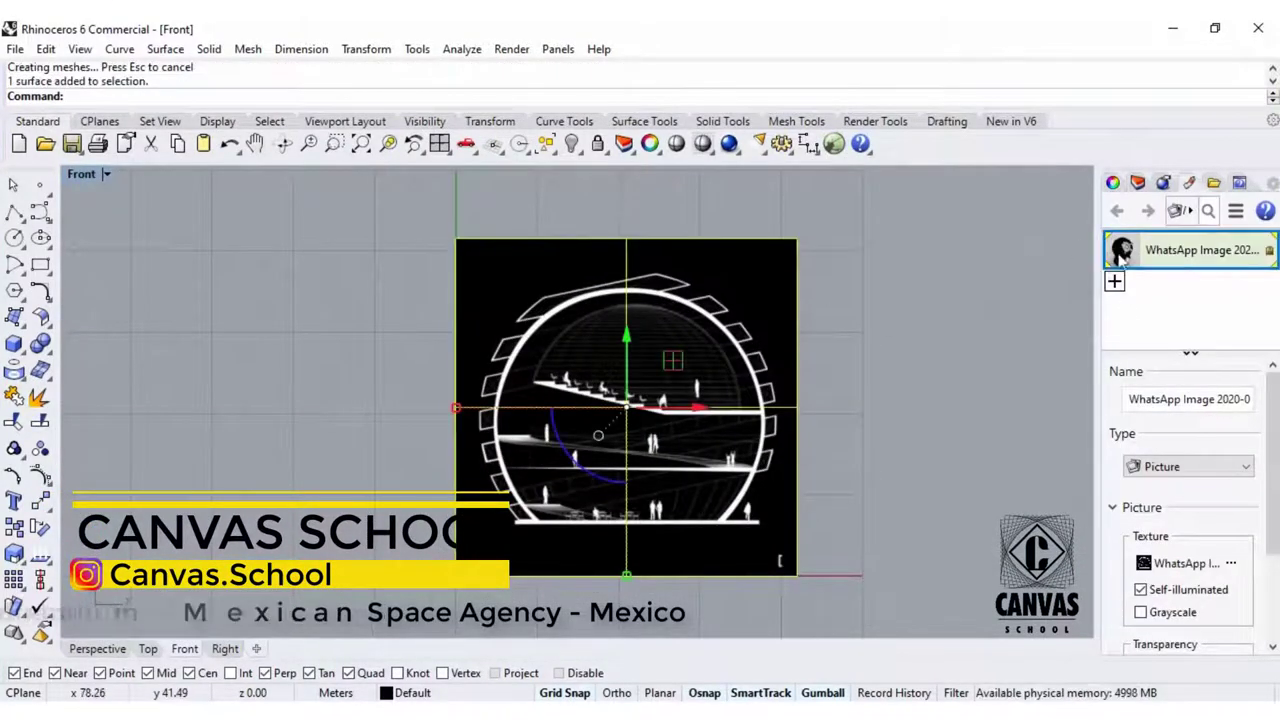
pyautogui.scroll(-3, 1183, 533)
pyautogui.moveTo(1180, 583); pyautogui.dragTo(1212, 583)
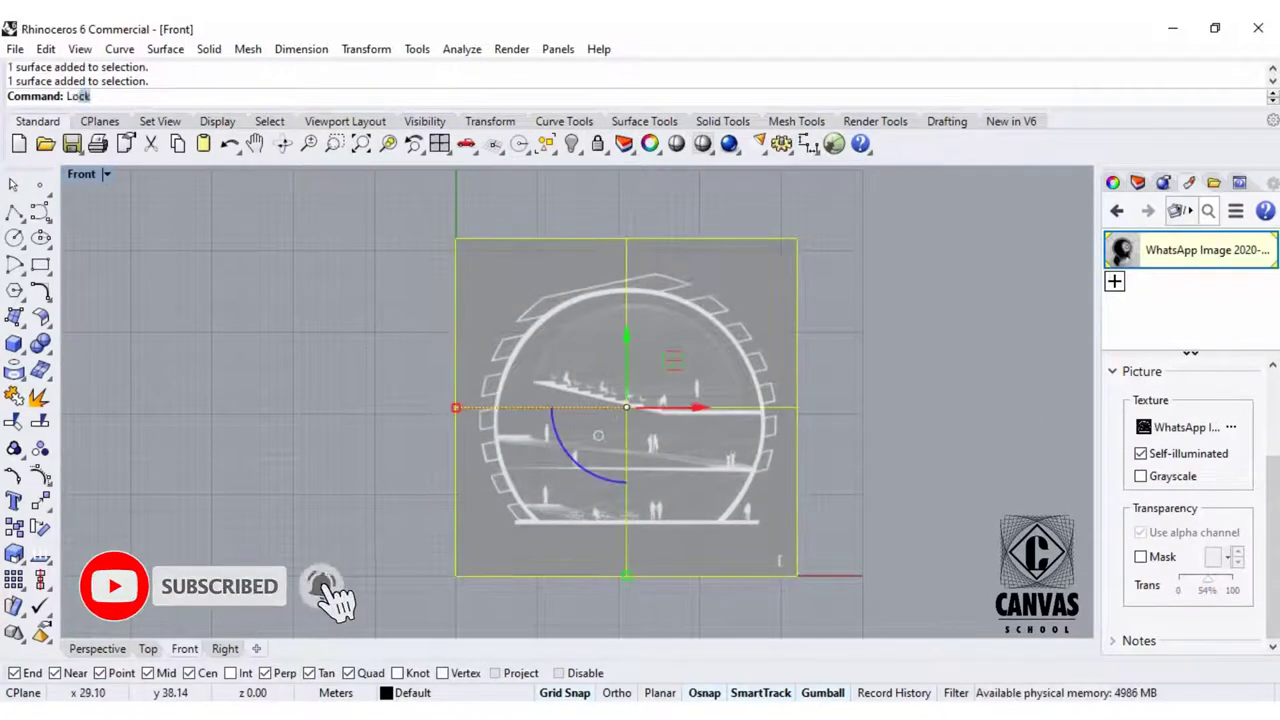
pyautogui.write('Lo')
pyautogui.press('Return')
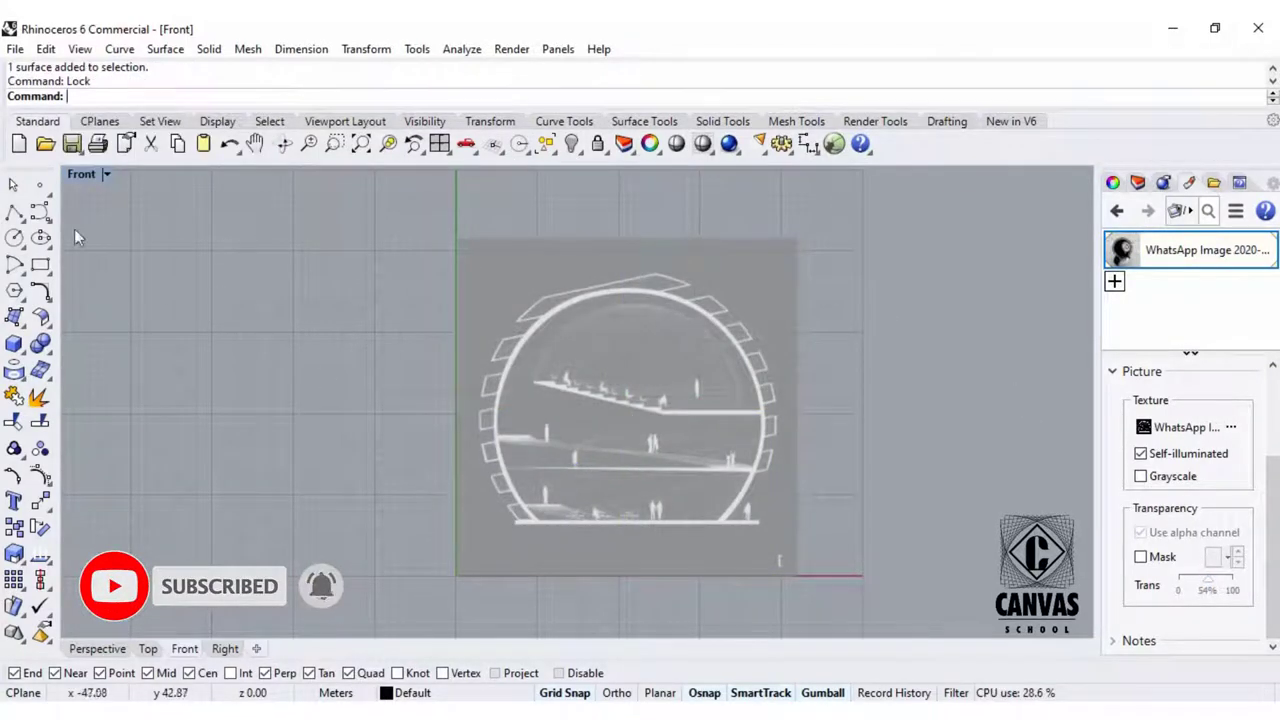
# Draw a horizontal polyline across the picture at about mid-height, extending past both of its sides.
pyautogui.click(14, 212)
pyautogui.click(358, 420)
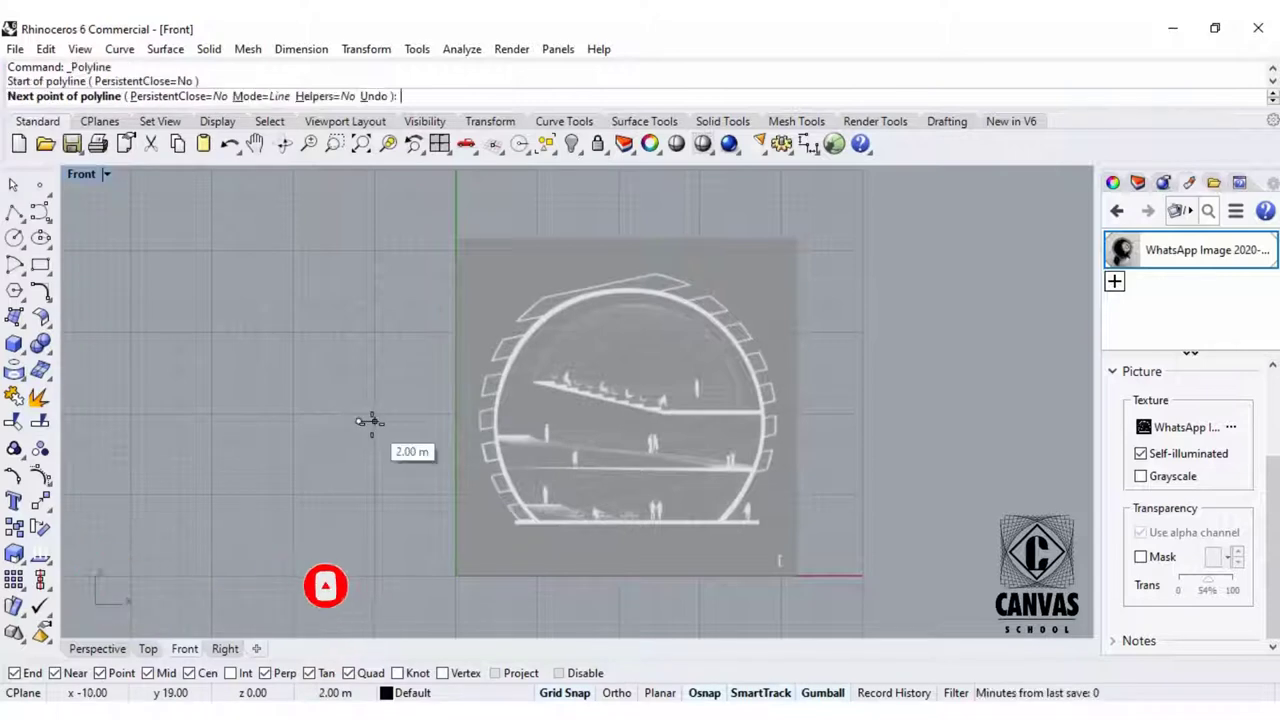
pyautogui.click(879, 420)
pyautogui.press('Return')
pyautogui.scroll(5, 577, 430)
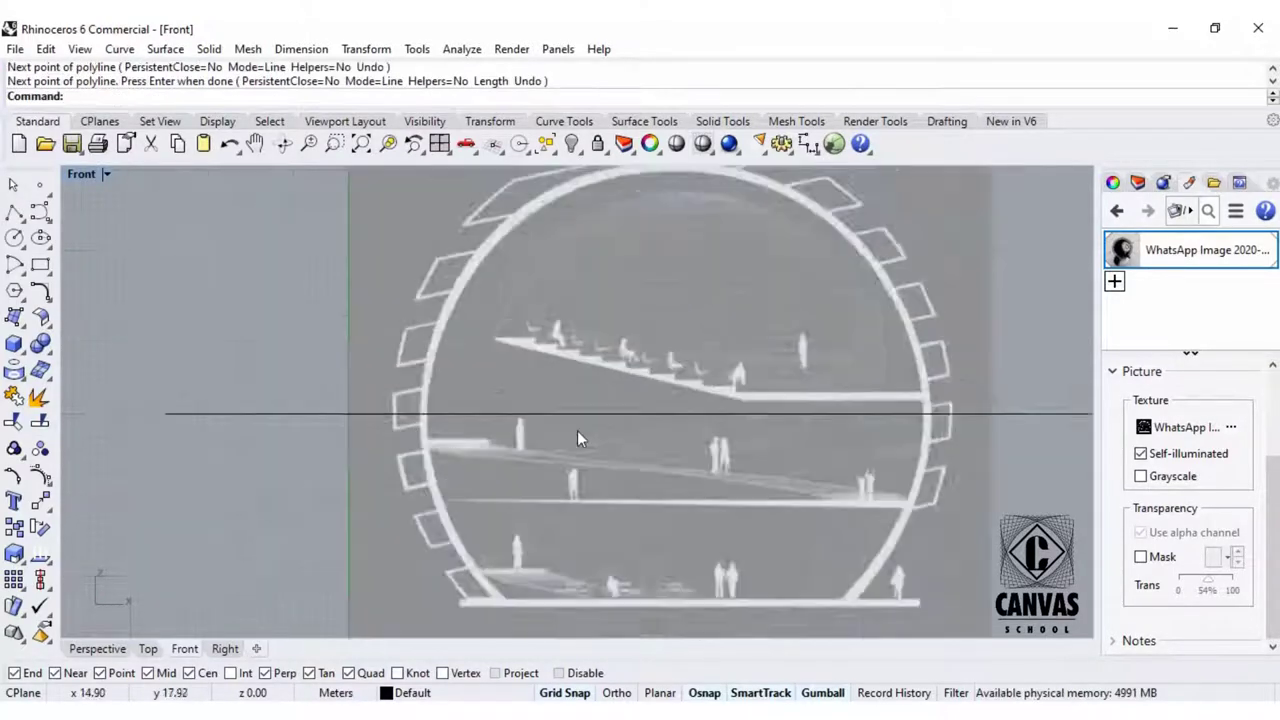
# Turn off grid snapping and move the horizontal line vertically to line up with the widest part of the circular shell.
pyautogui.click(557, 412)
pyautogui.scroll(4, 646, 390)
pyautogui.moveTo(690, 369)
pyautogui.mouseDown()
pyautogui.moveTo(678, 394)
pyautogui.moveTo(678, 350)
pyautogui.mouseUp()
pyautogui.press('F8')
pyautogui.scroll(-6, 676, 393)
pyautogui.scroll(4, 660, 470)
pyautogui.press('F8')
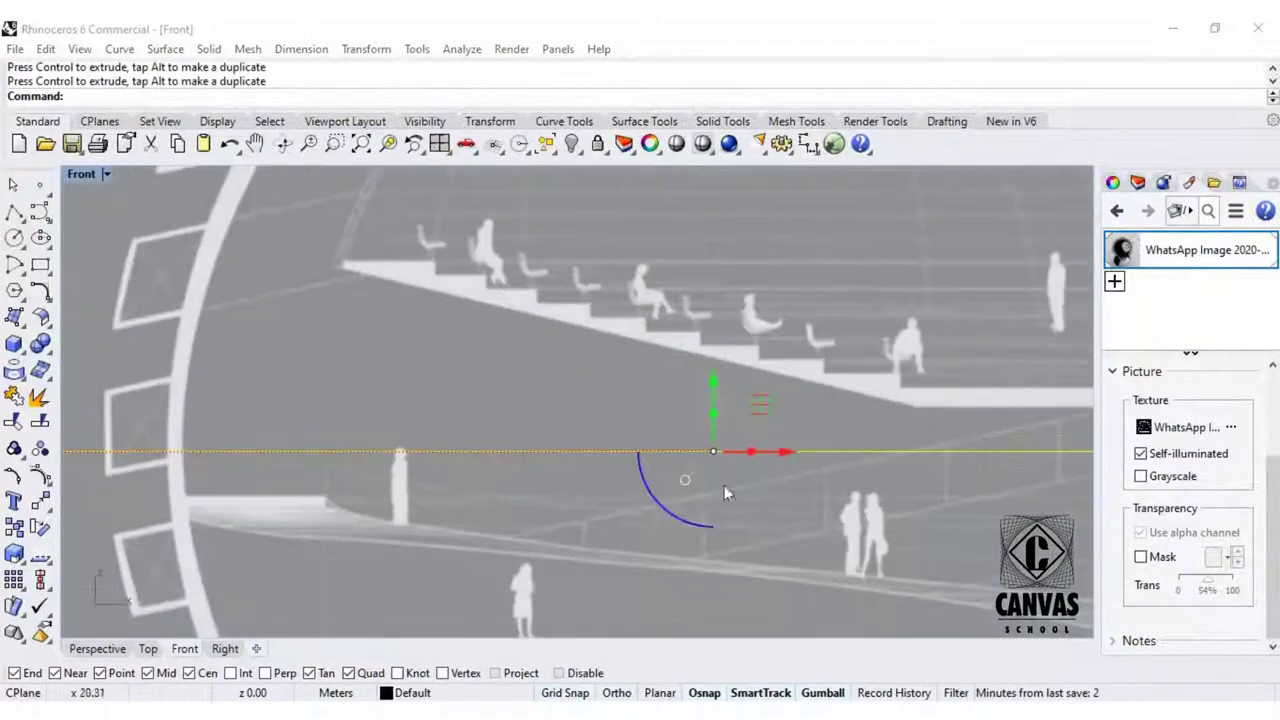
pyautogui.moveTo(713, 405)
pyautogui.mouseDown()
pyautogui.moveTo(713, 387)
pyautogui.moveTo(713, 402)
pyautogui.mouseUp()
pyautogui.scroll(-4, 671, 400)
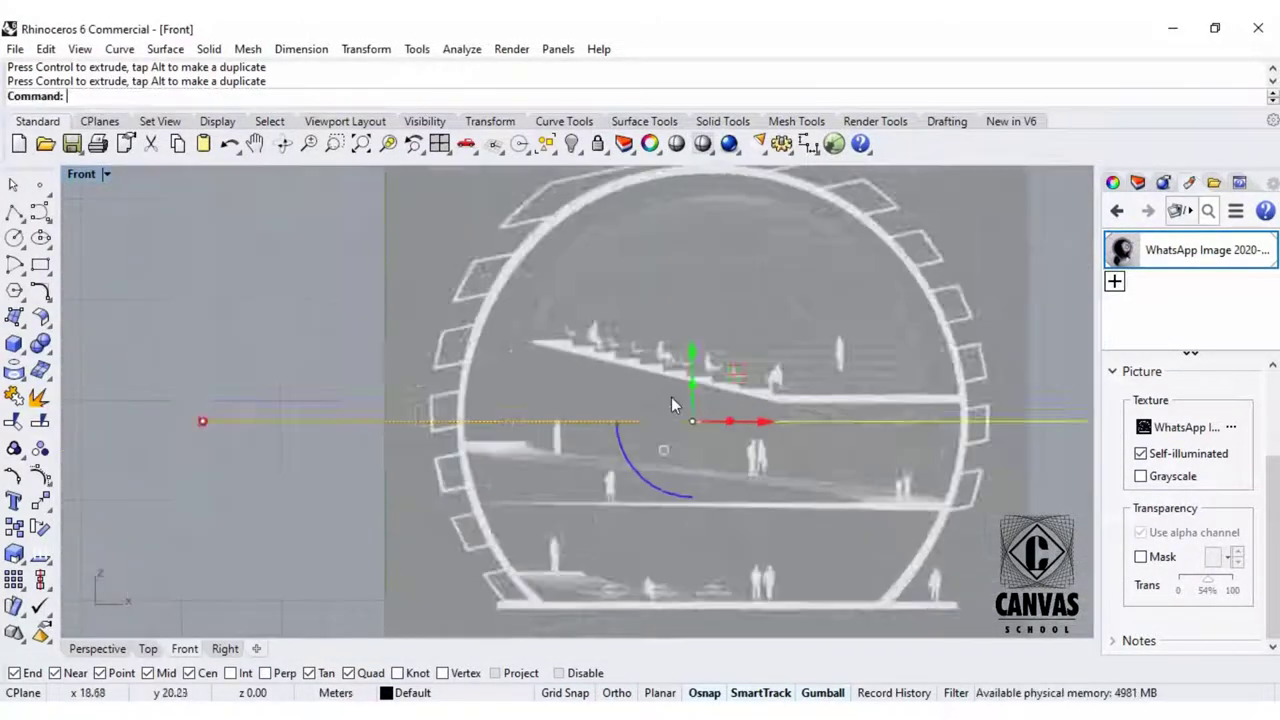
# Create a sphere centred on the horizontal line's midpoint with a radius of about 16.6 m, reaching the top of the shell.
pyautogui.scroll(3, 668, 416)
pyautogui.write('Sphere')
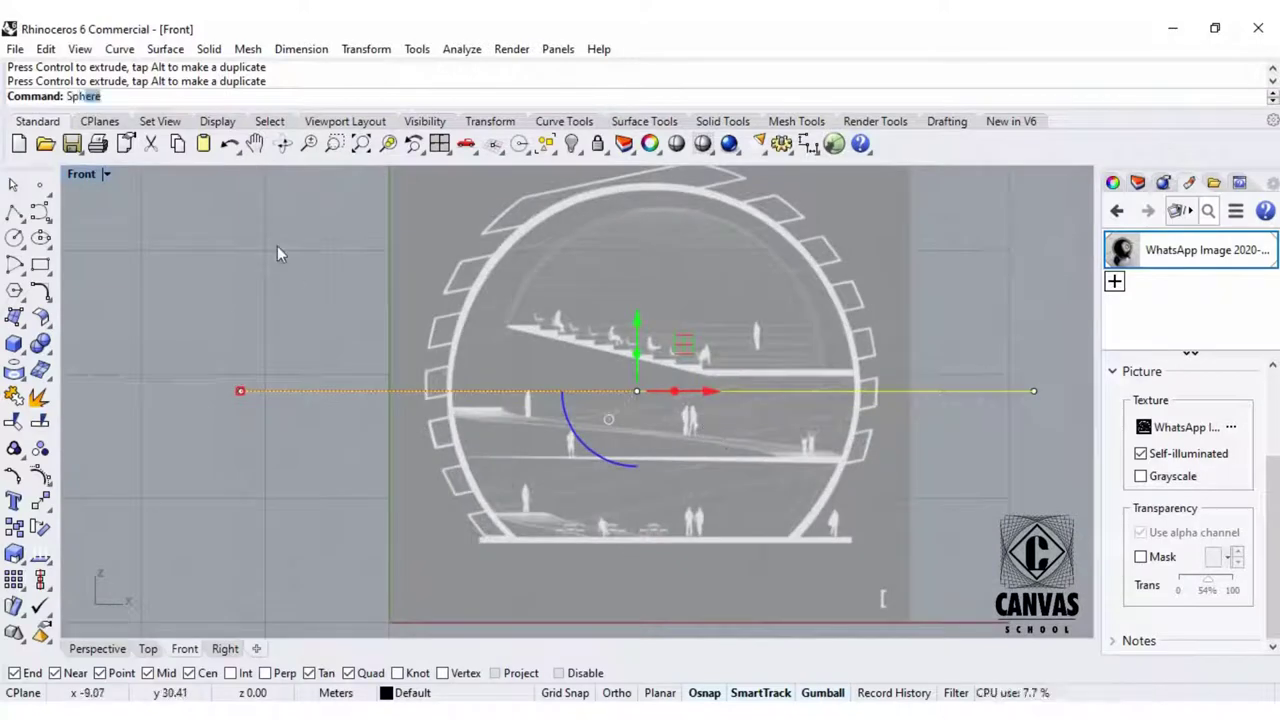
pyautogui.press('Return')
pyautogui.click(640, 390)
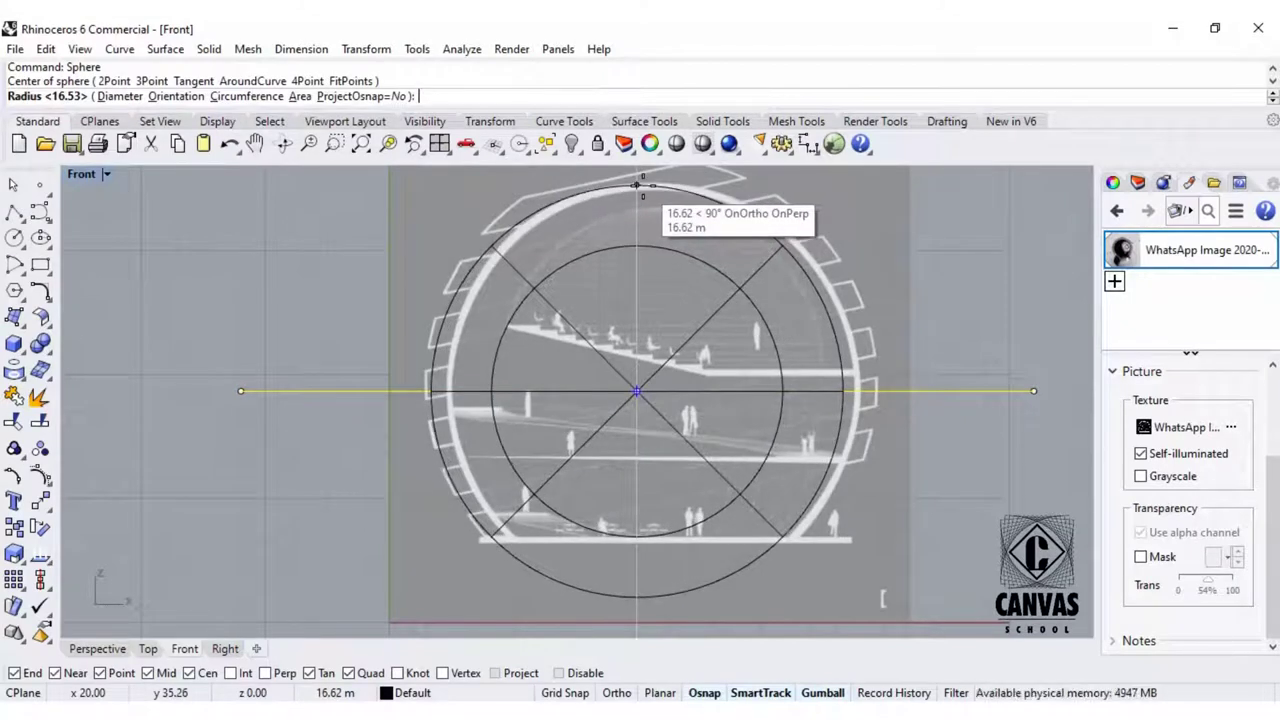
pyautogui.click(641, 186)
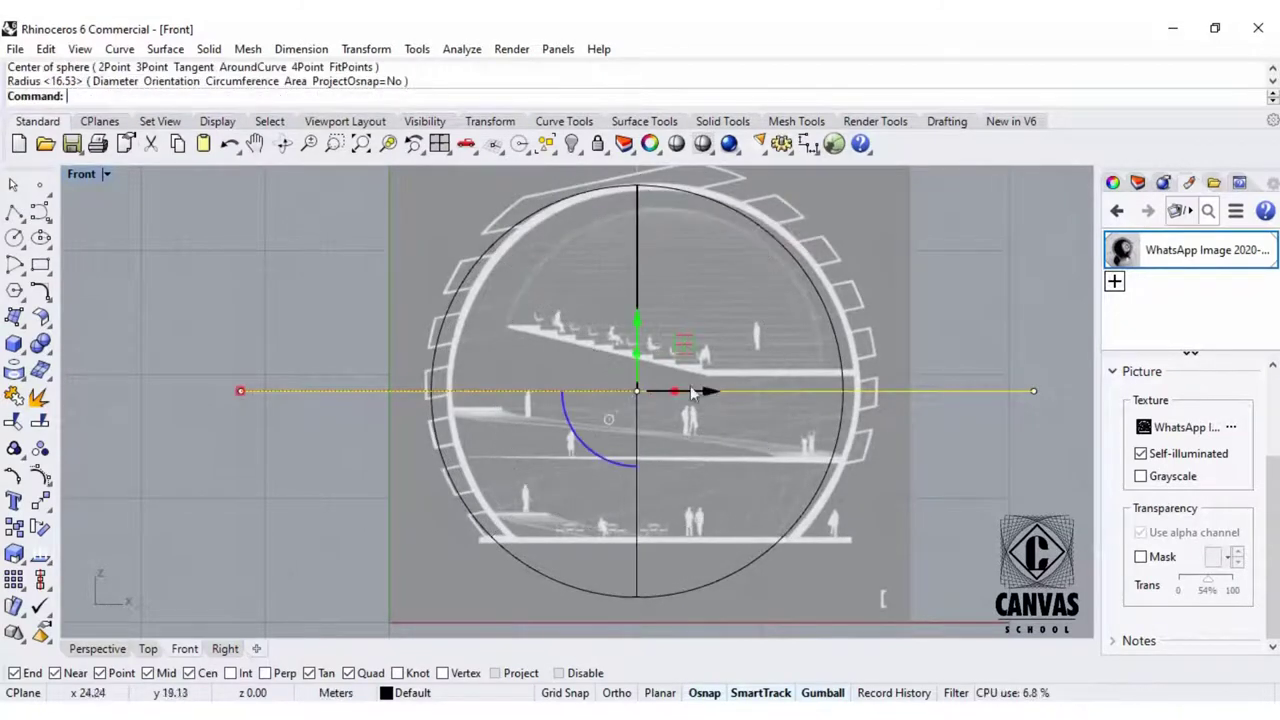
# Move the sphere sideways and slightly up so its outline fits the circular shell in the picture.
pyautogui.moveTo(690, 392)
pyautogui.mouseDown()
pyautogui.moveTo(712, 397)
pyautogui.moveTo(701, 383)
pyautogui.mouseUp()
pyautogui.hotkey('ctrl', 'z')
pyautogui.click(640, 236)
pyautogui.moveTo(652, 334); pyautogui.dragTo(652, 325)
pyautogui.click(982, 290)
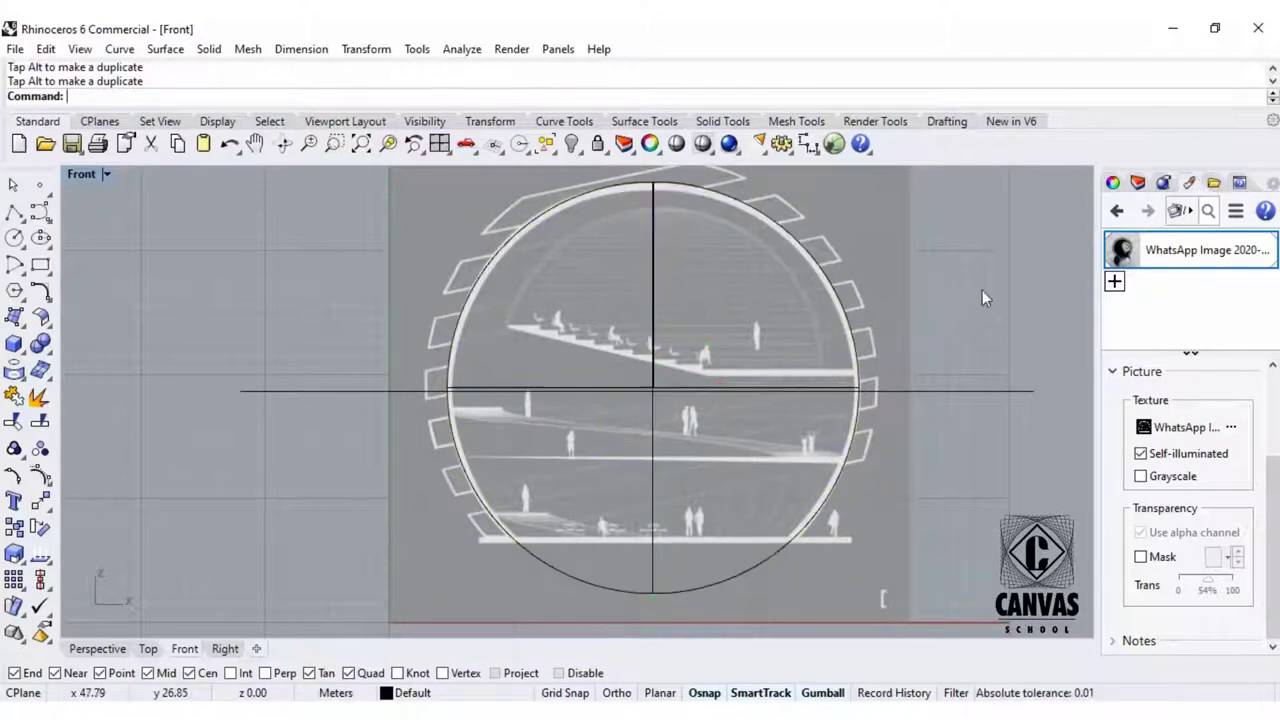
# Nudge the sphere slightly down to refine its alignment with the shell's outer edge.
pyautogui.click(651, 290)
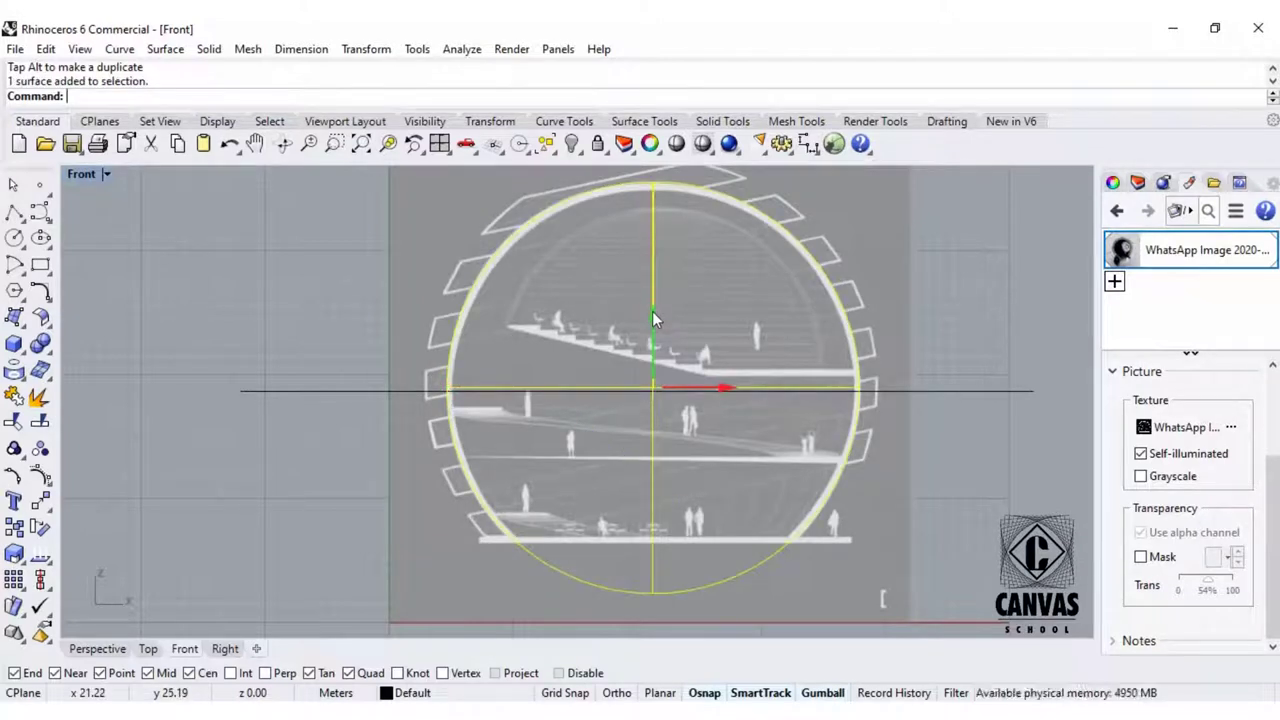
pyautogui.moveTo(652, 311); pyautogui.dragTo(655, 334)
pyautogui.click(998, 270)
pyautogui.click(652, 328)
pyautogui.click(960, 299)
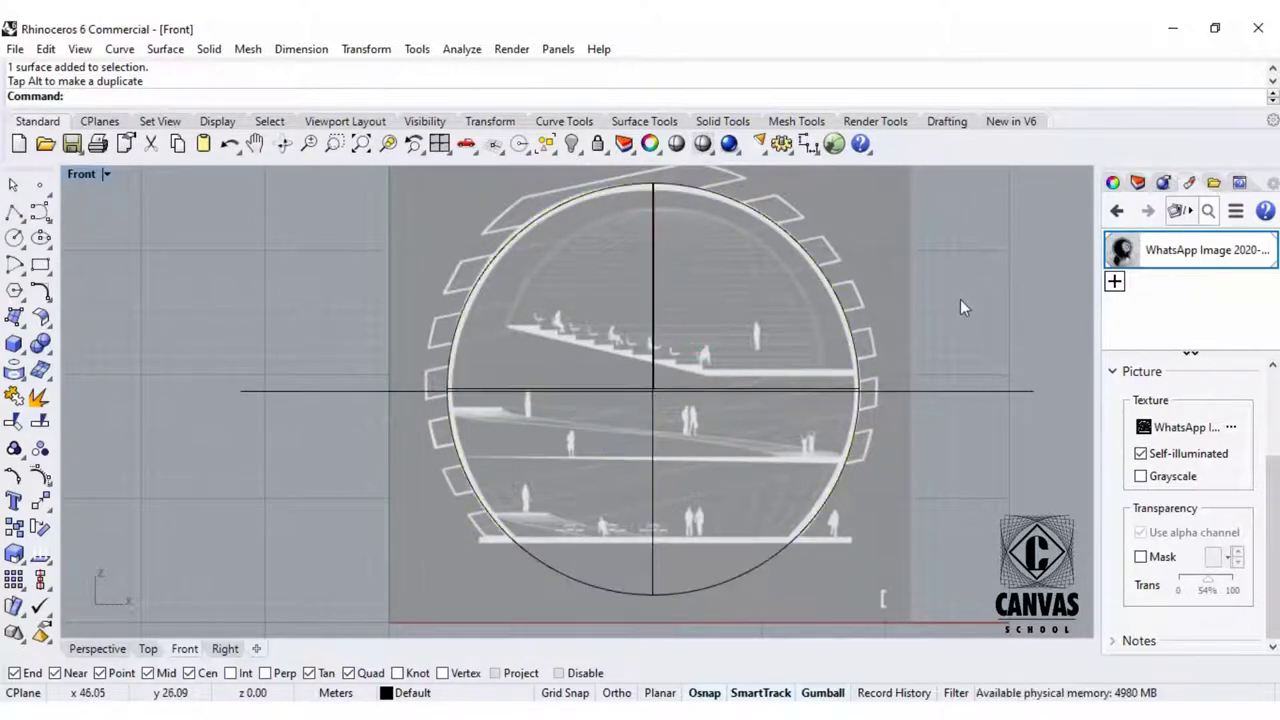
# Delete the horizontal reference line that crosses the sphere.
pyautogui.moveTo(1071, 340); pyautogui.dragTo(996, 440)
pyautogui.press('Delete')
pyautogui.scroll(-8, 819, 408)
pyautogui.scroll(4, 866, 403)
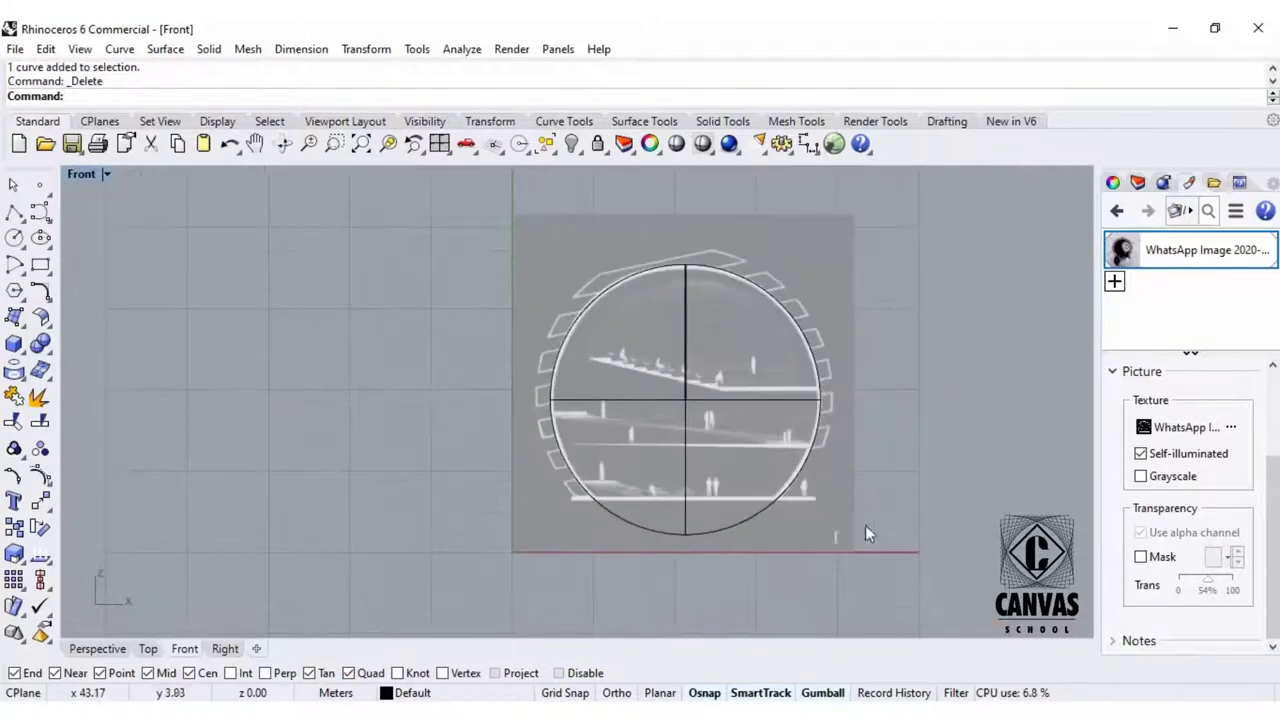
# Draw a slanted polyline across the lower part of the sphere and shift it vertically toward the upper edges of the lowest panels.
pyautogui.click(448, 509)
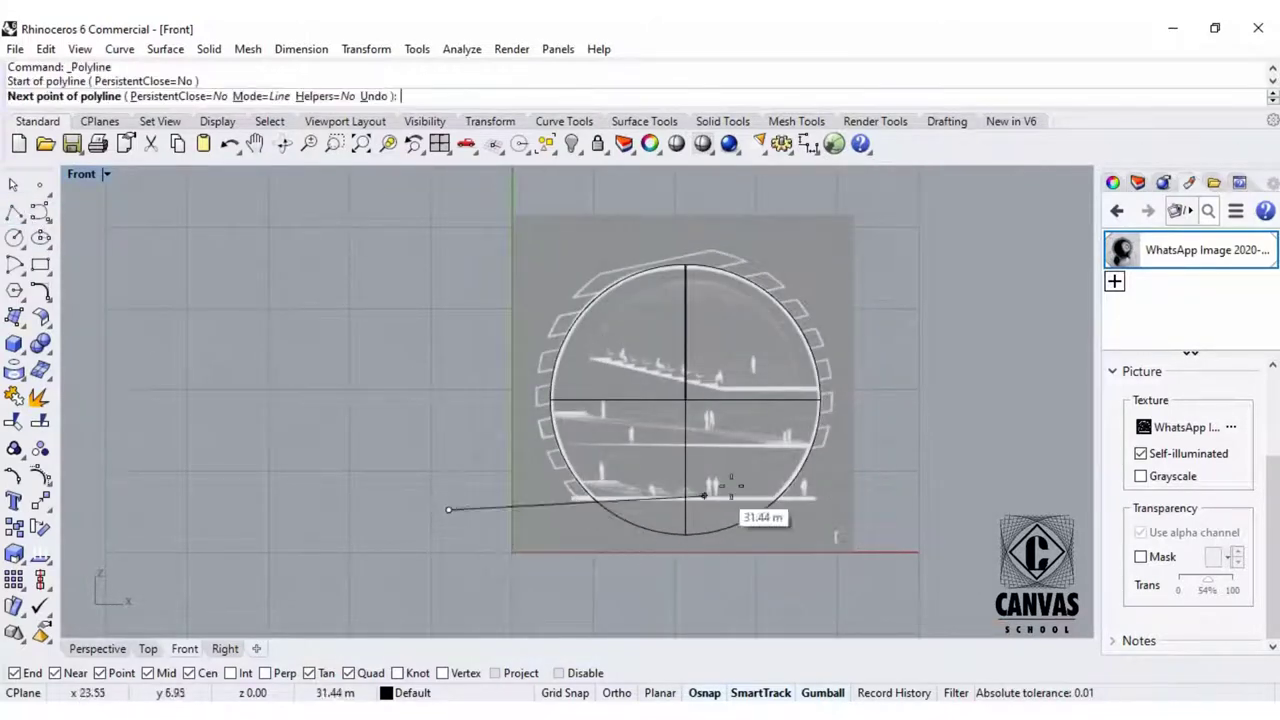
pyautogui.click(1020, 385)
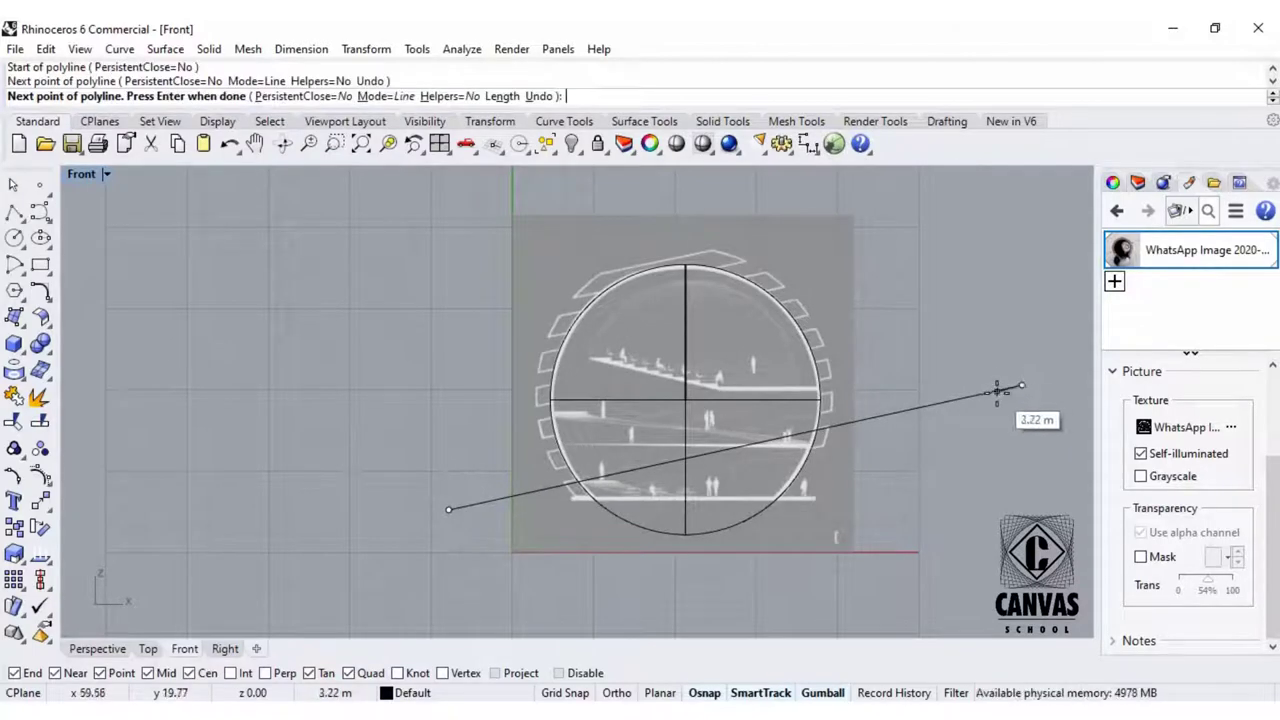
pyautogui.press('Return')
pyautogui.scroll(5, 671, 455)
pyautogui.click(661, 450)
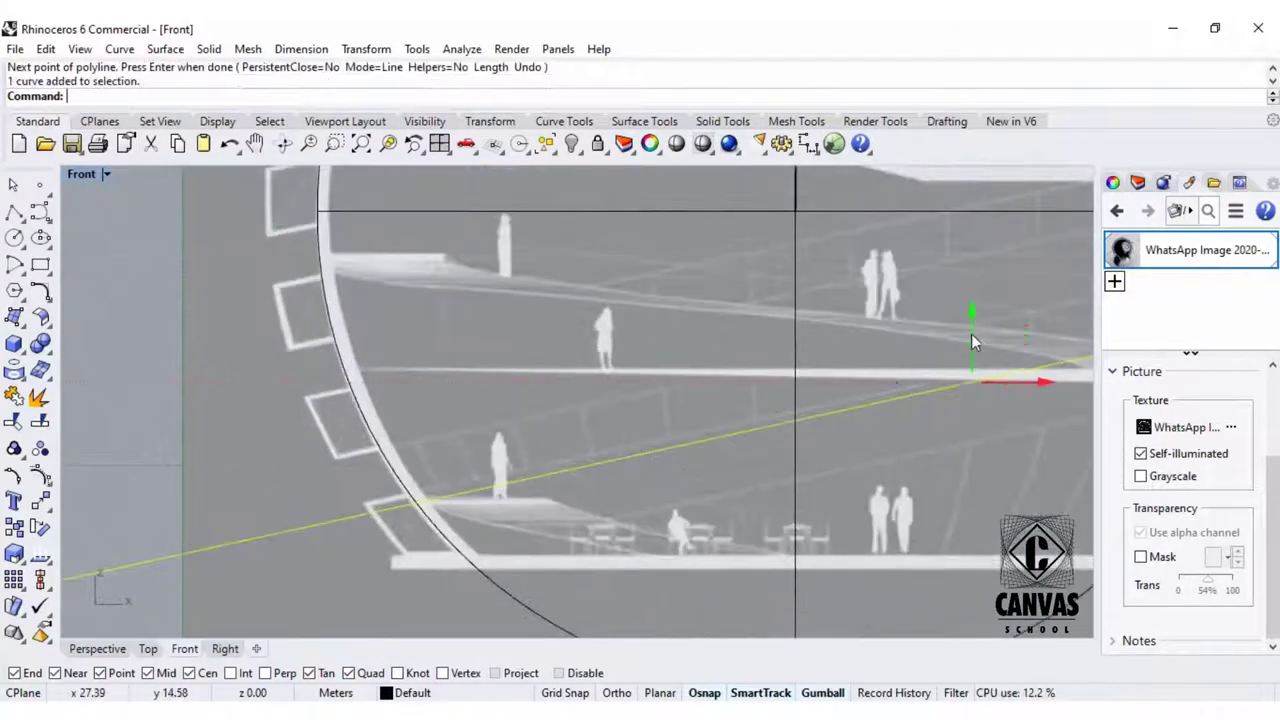
pyautogui.moveTo(972, 342); pyautogui.dragTo(972, 331)
pyautogui.scroll(-6, 355, 412)
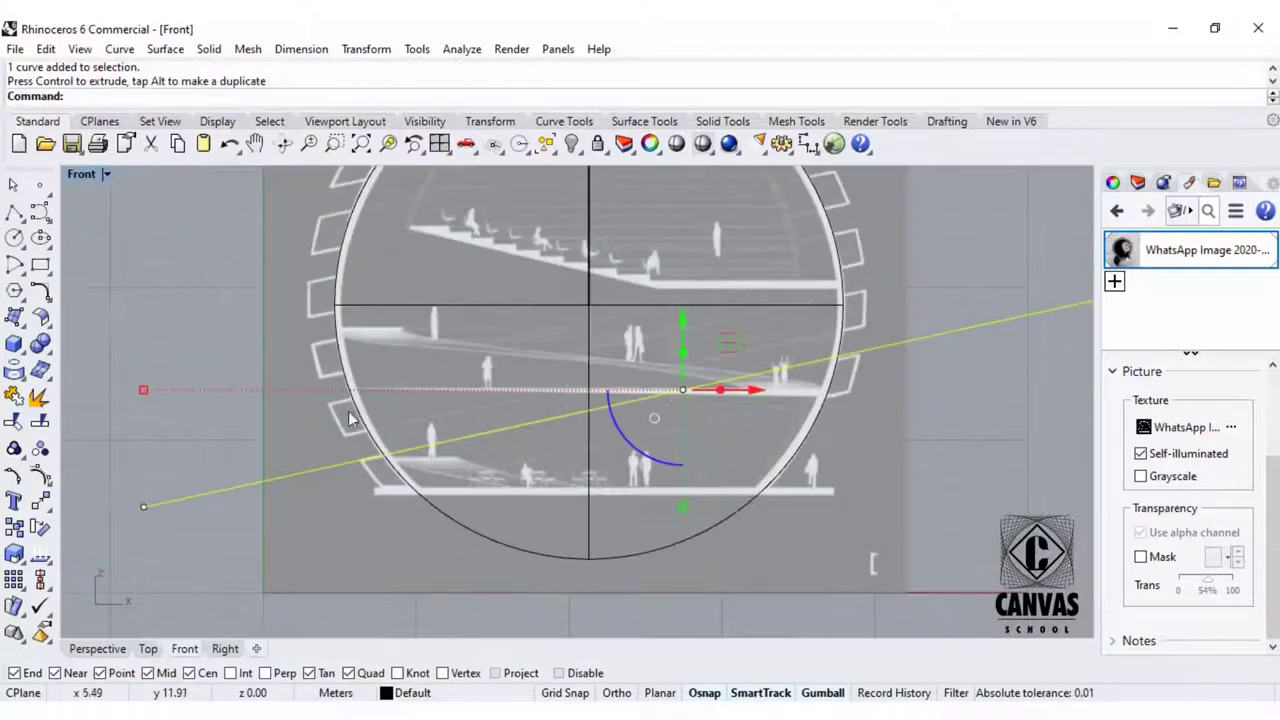
# Rotate the slanted line slightly about a point on it near the lowest left panel to match the right panel's upper edge.
pyautogui.scroll(3, 912, 338)
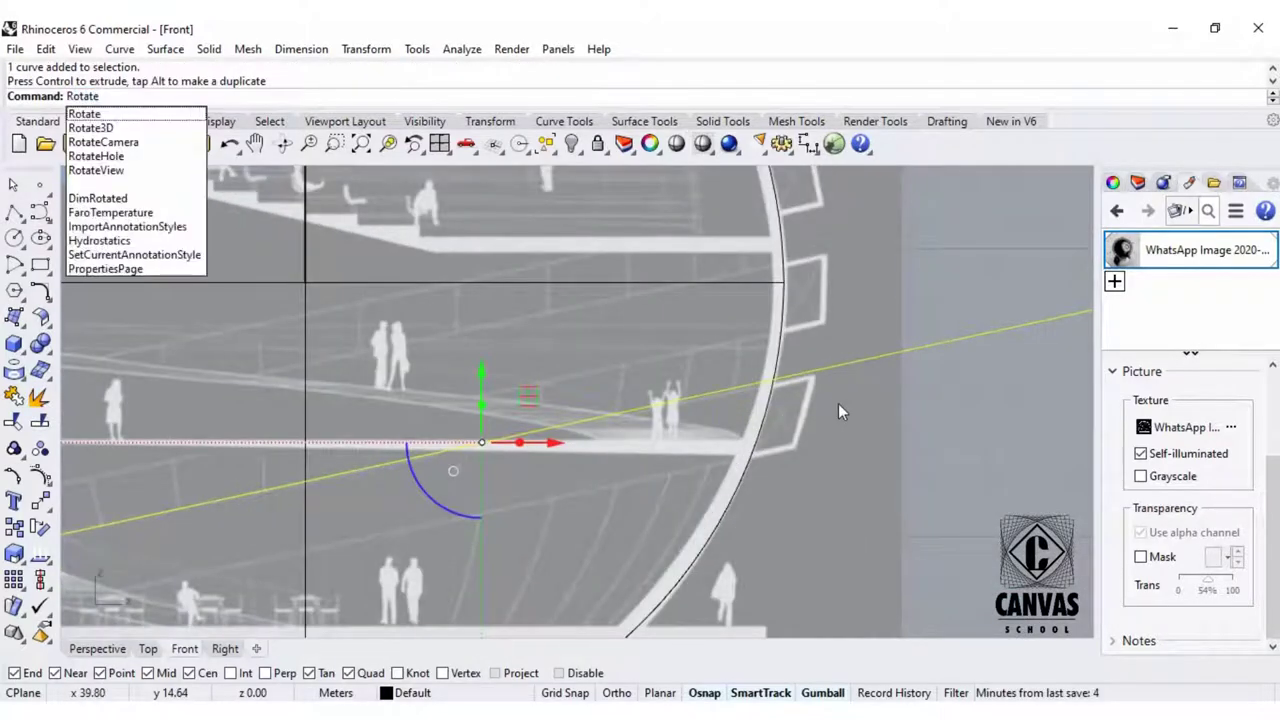
pyautogui.press('Return')
pyautogui.scroll(-3, 937, 355)
pyautogui.click(375, 479)
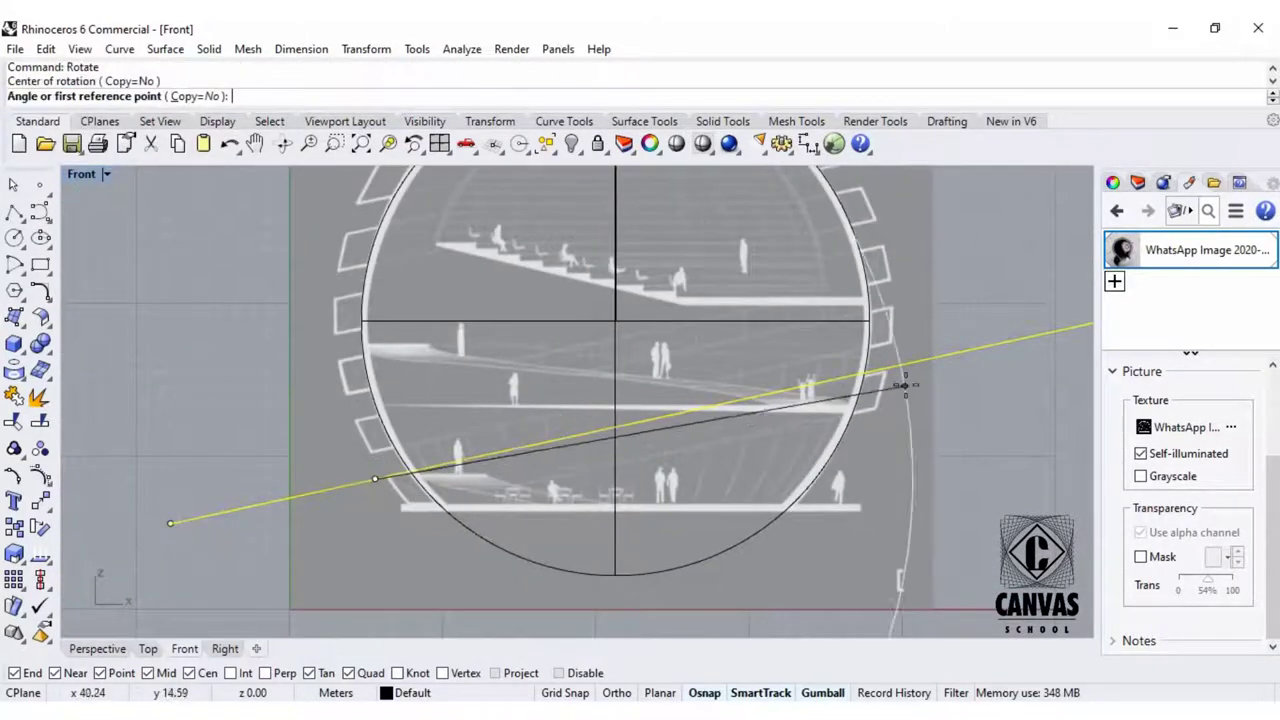
pyautogui.scroll(-3, 1010, 340)
pyautogui.click(1017, 337)
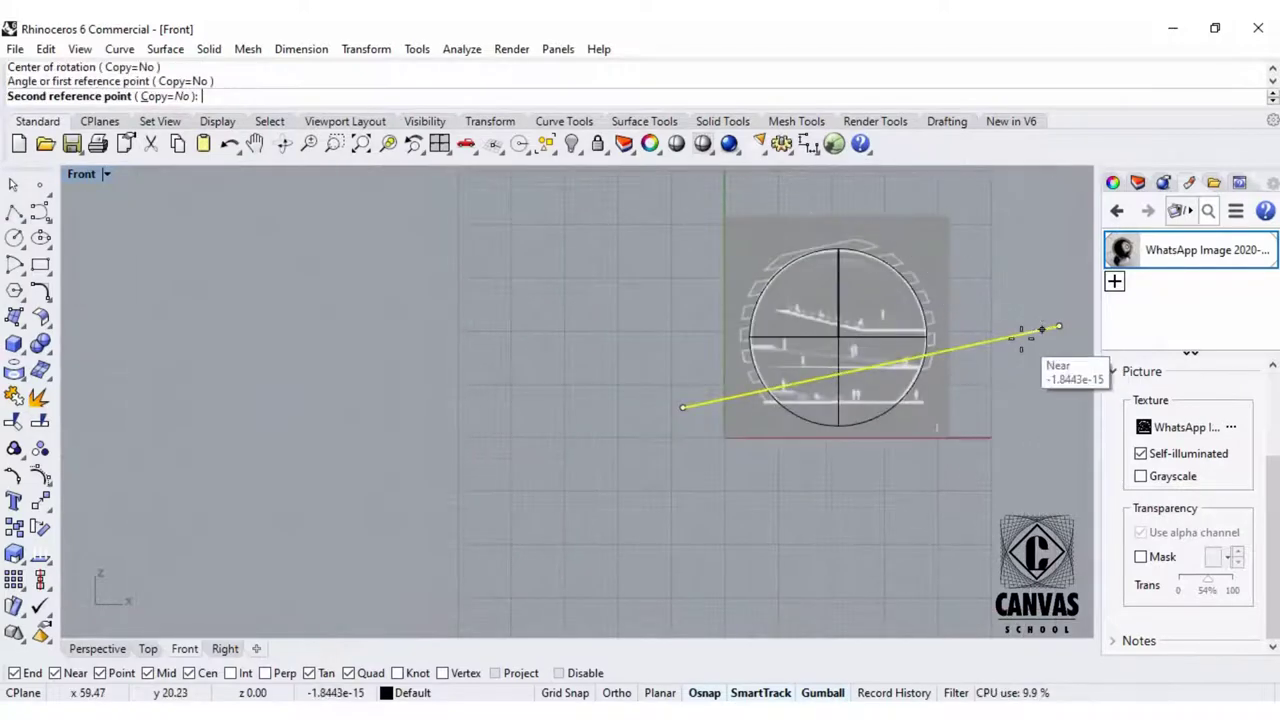
pyautogui.scroll(3, 1016, 337)
pyautogui.scroll(3, 1020, 338)
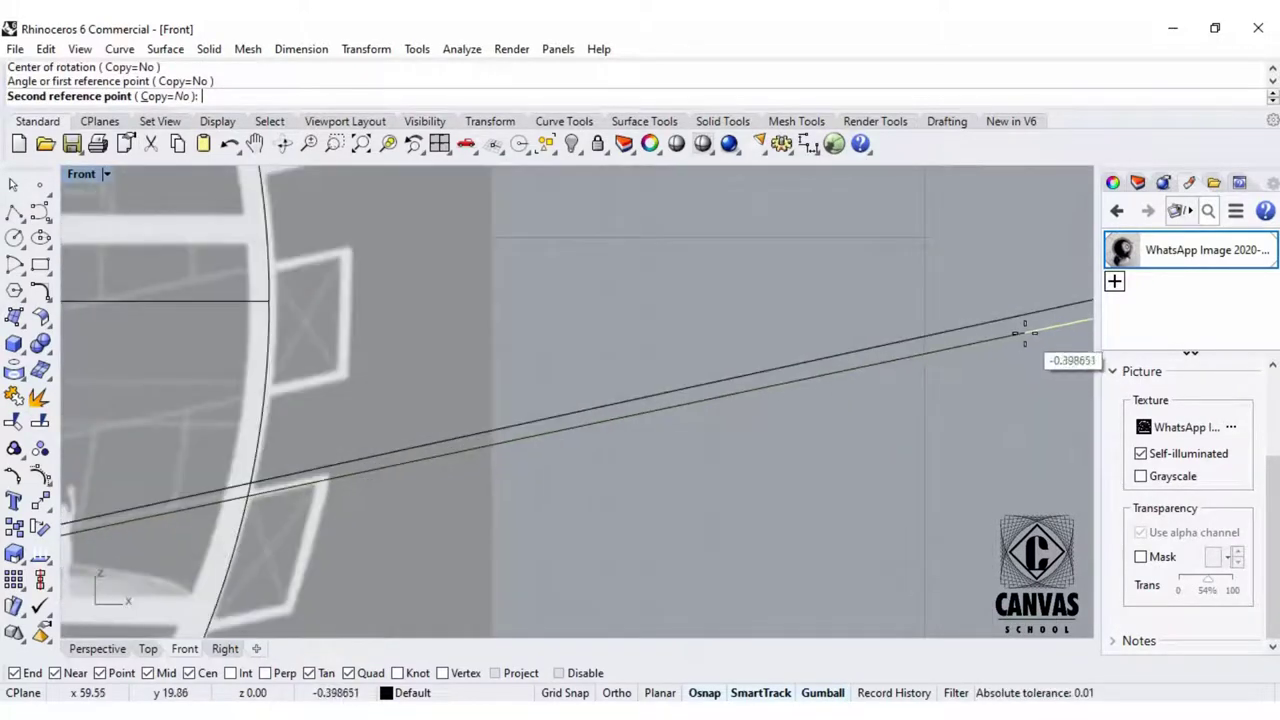
pyautogui.click(1026, 330)
pyautogui.scroll(-15, 1026, 323)
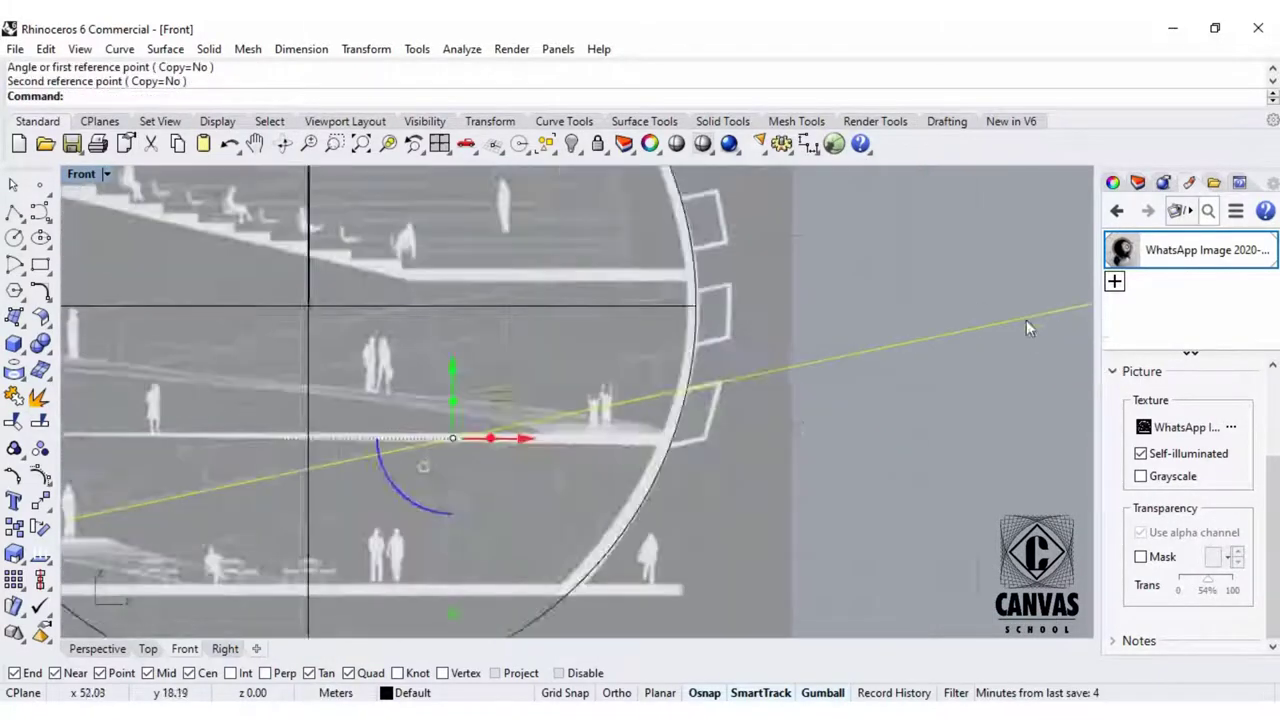
pyautogui.scroll(6, 948, 327)
pyautogui.press('Escape')
# Copy the slanted line about 2.2 m straight down with Ortho on, from the lowest right panel's upper corner to its lower edge.
pyautogui.click(826, 363)
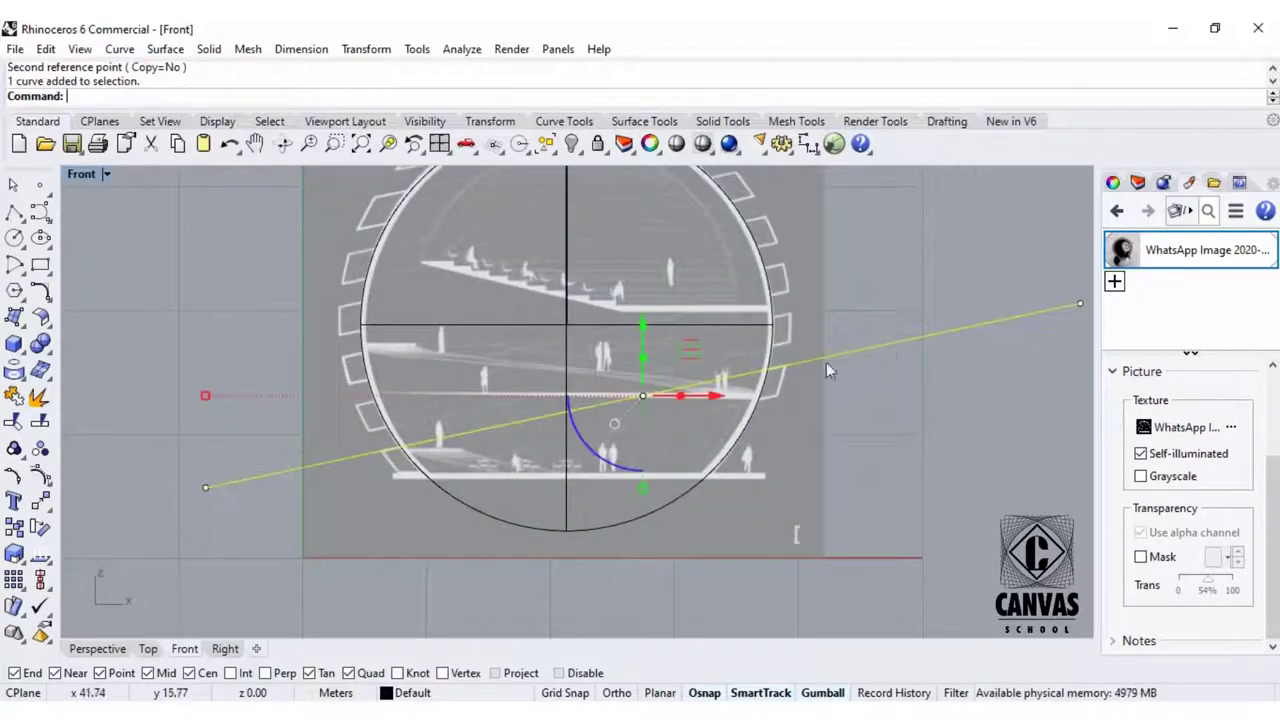
pyautogui.scroll(3, 745, 418)
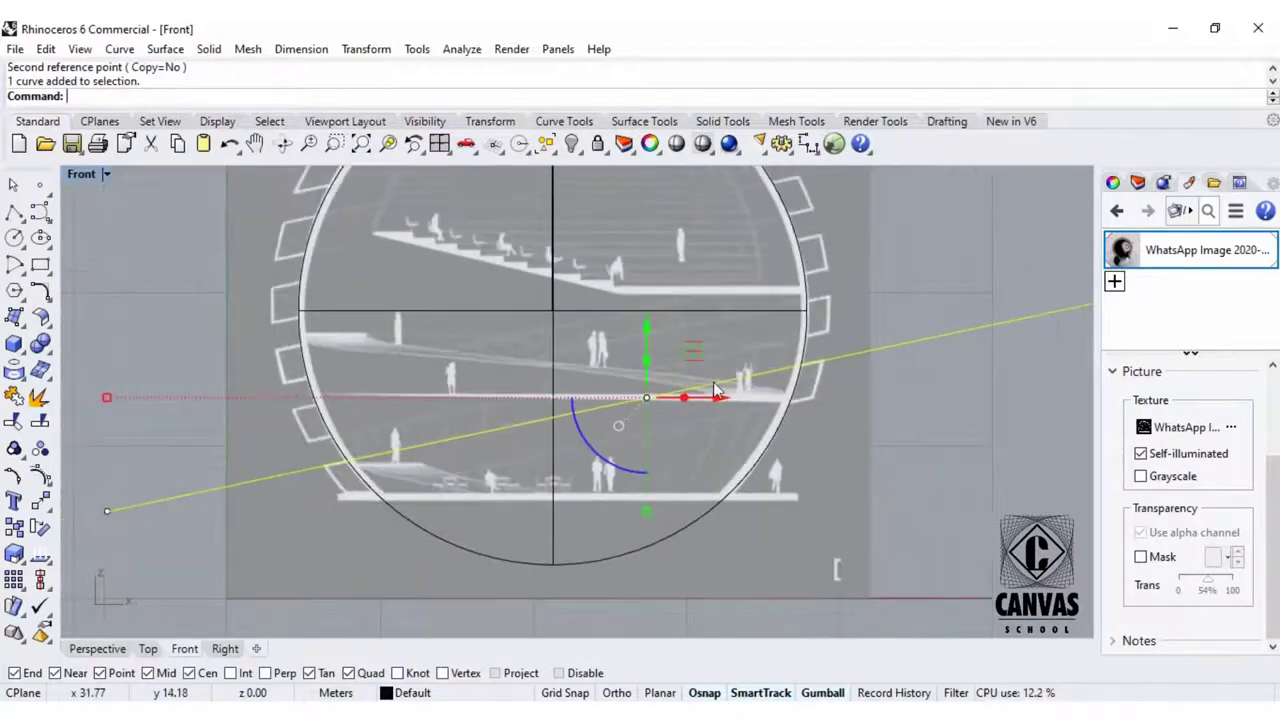
pyautogui.write('Copy')
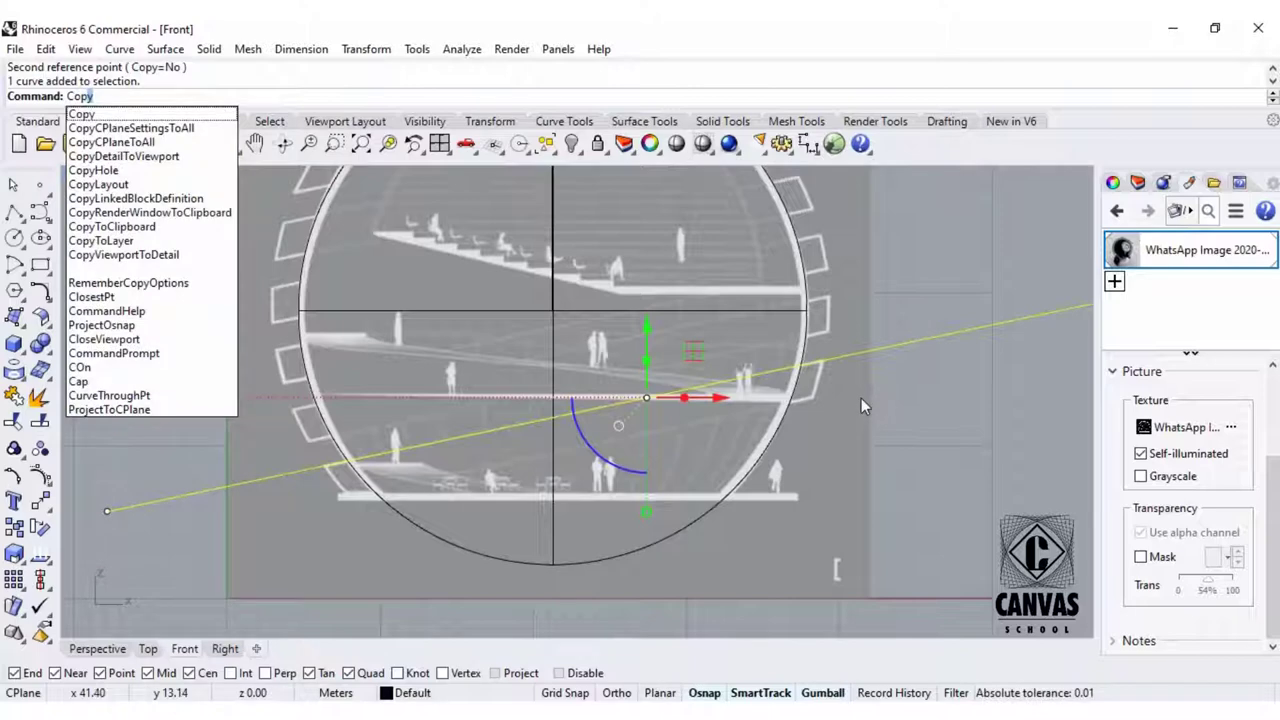
pyautogui.press('Return')
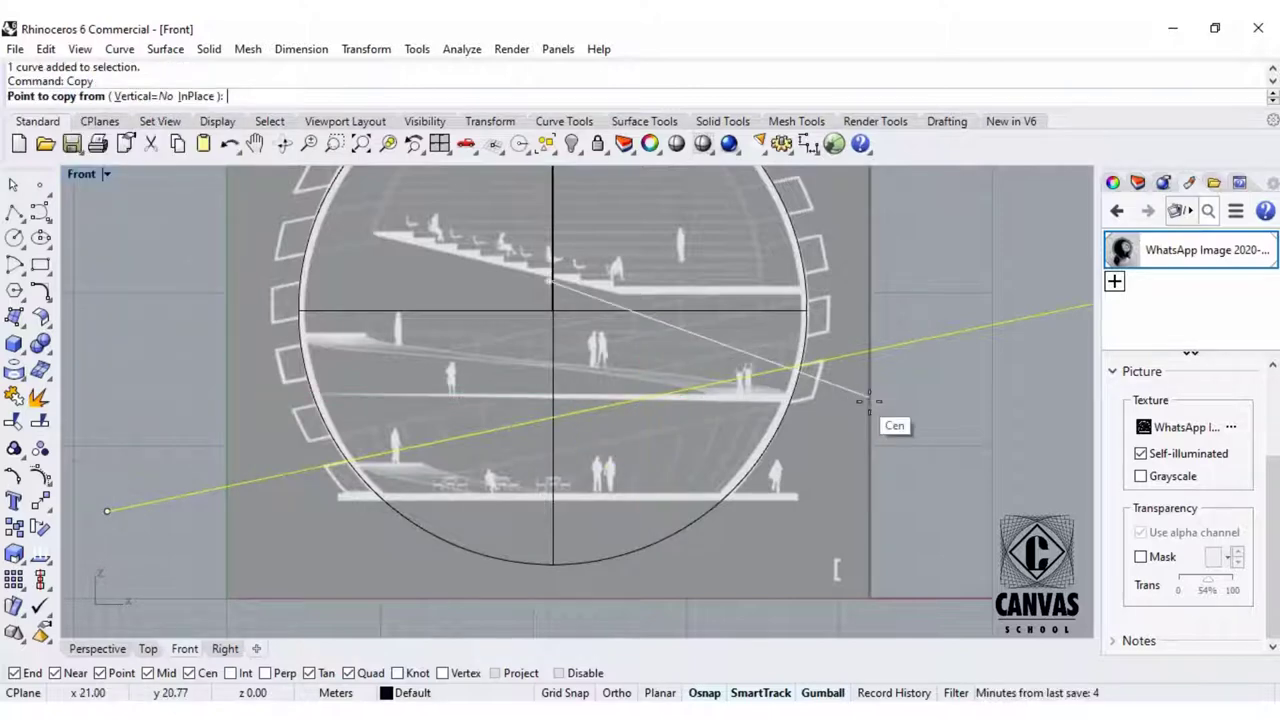
pyautogui.click(825, 360)
pyautogui.scroll(3, 823, 385)
pyautogui.scroll(2, 838, 394)
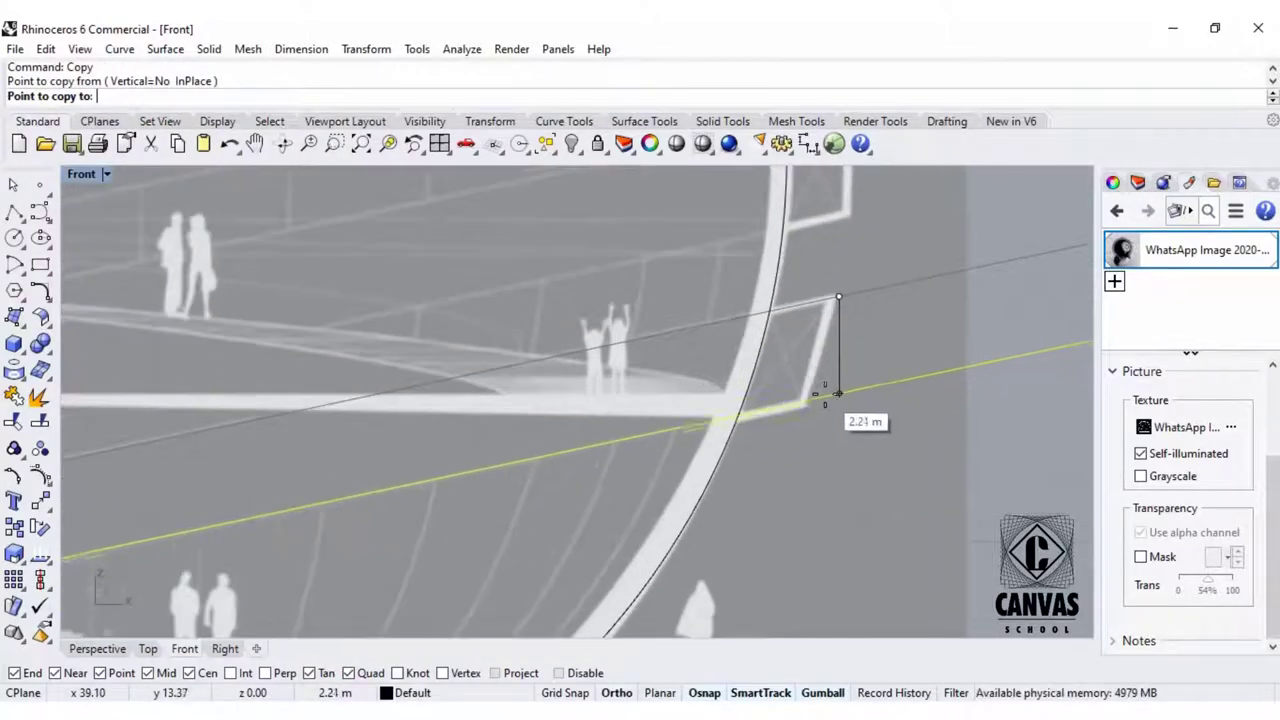
pyautogui.scroll(-5, 845, 390)
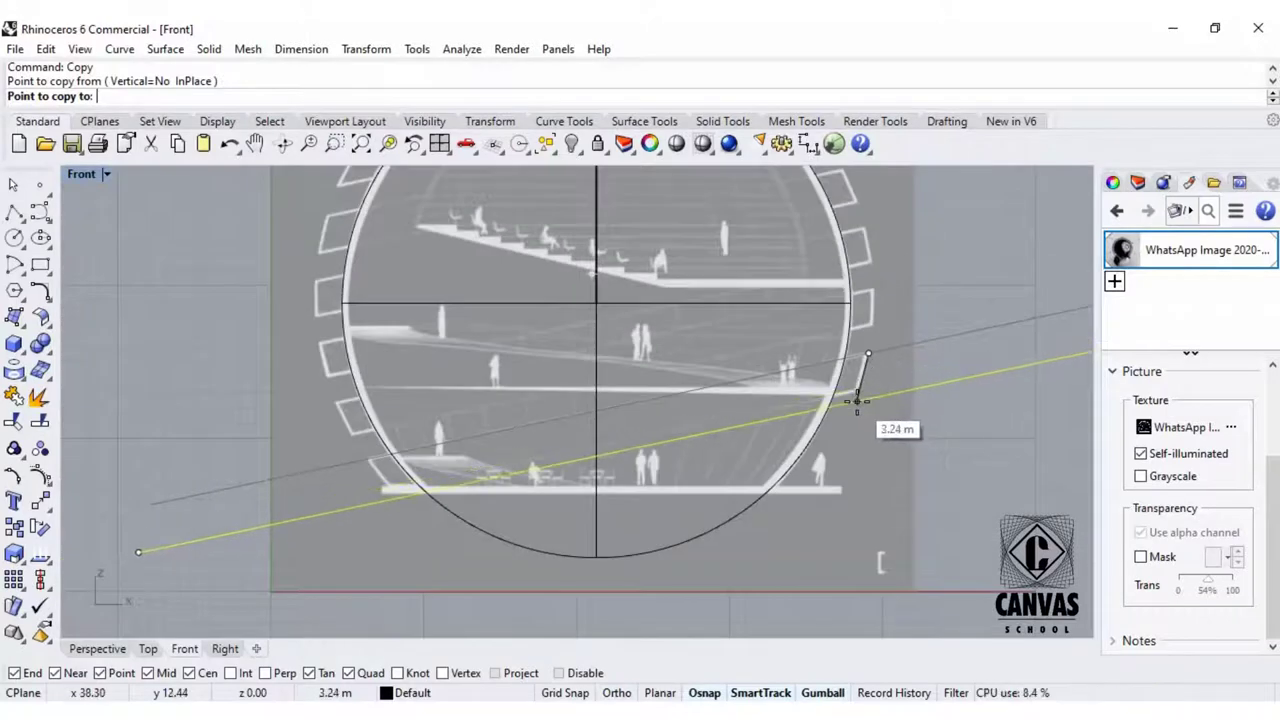
pyautogui.press('F8')
pyautogui.scroll(2, 868, 390)
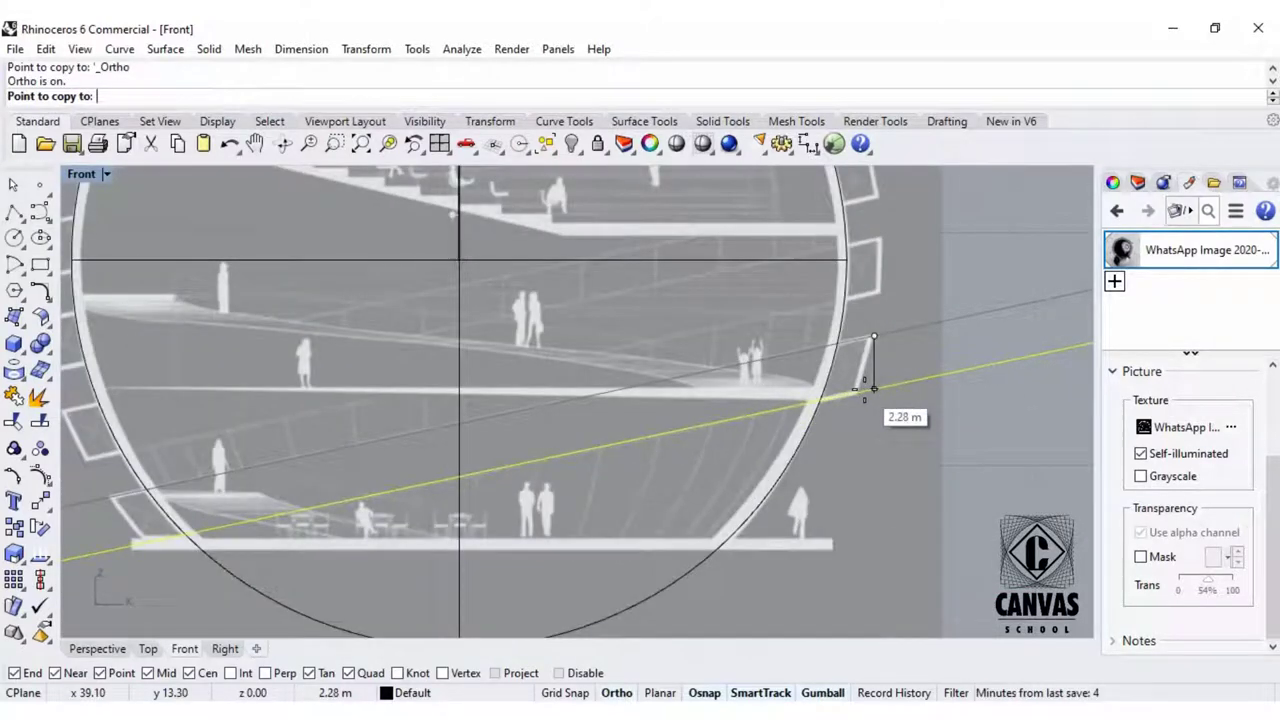
pyautogui.click(874, 388)
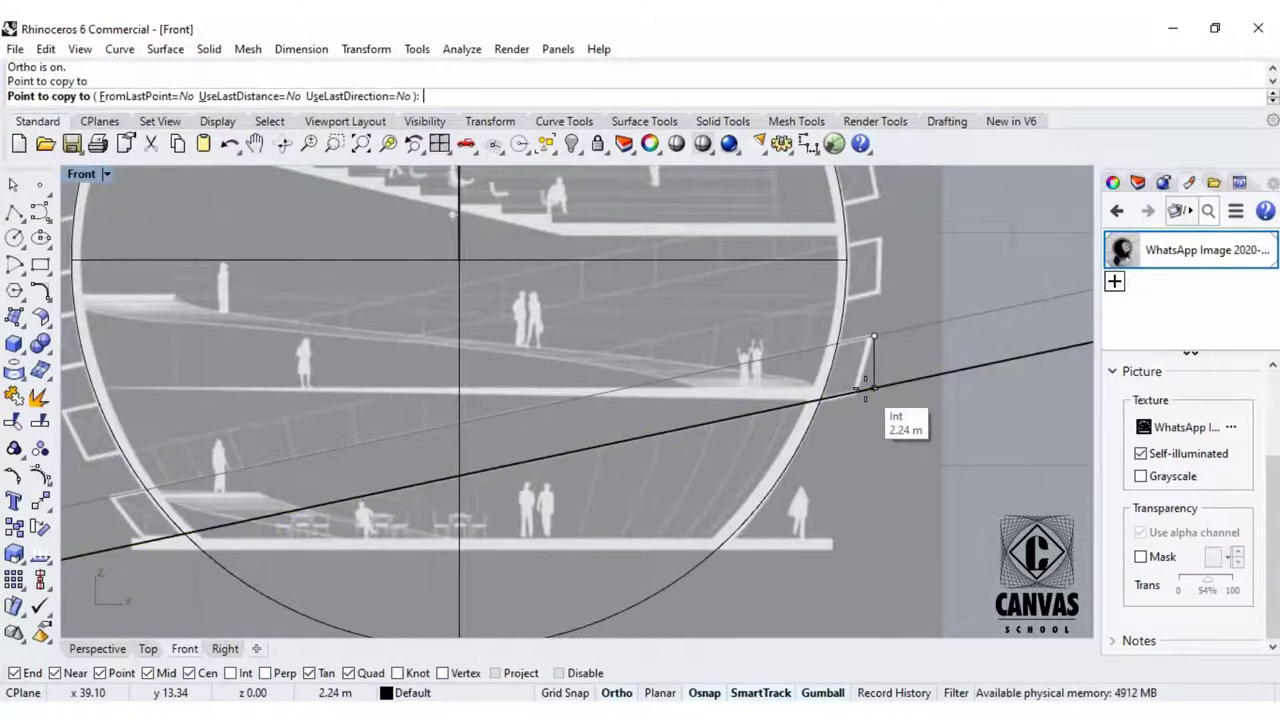
pyautogui.scroll(-3, 870, 390)
pyautogui.press('Return')
pyautogui.scroll(1, 604, 463)
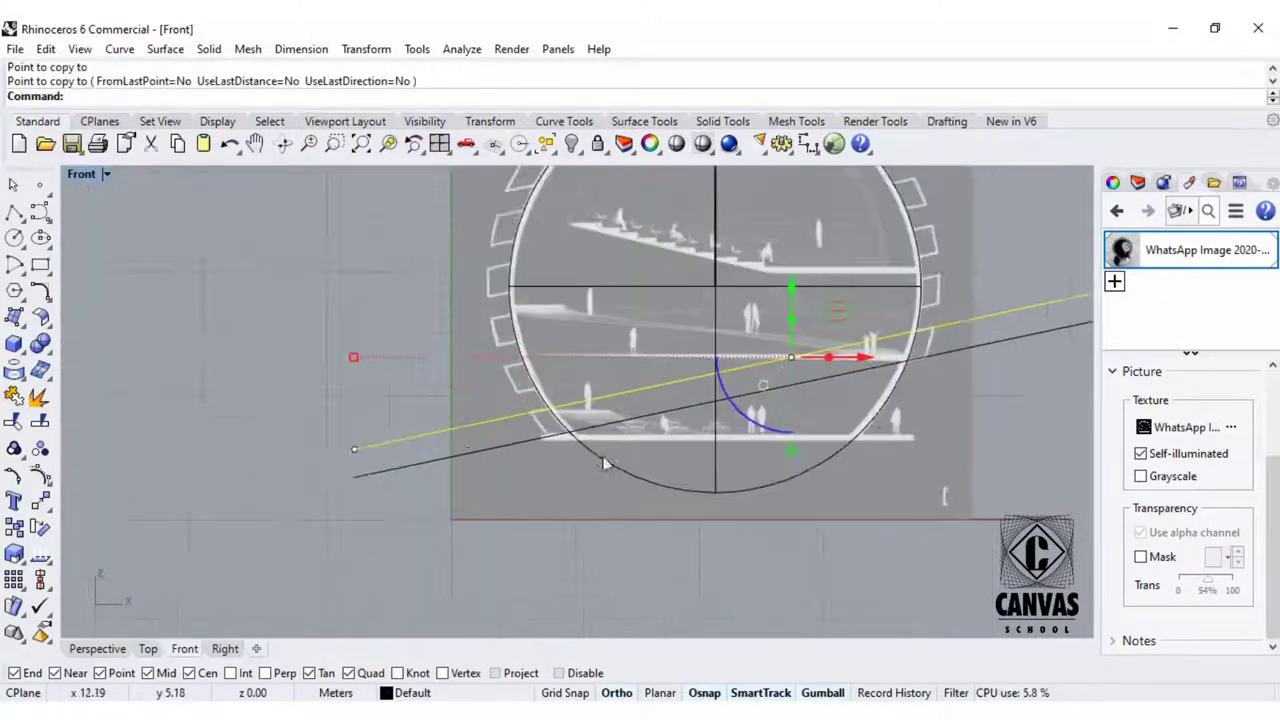
# Draw a long horizontal polyline along the lowest floor slab, extending well past both sides of the sphere.
pyautogui.click(1014, 340)
pyautogui.click(1010, 315)
pyautogui.click(975, 423)
pyautogui.scroll(-6, 94, 287)
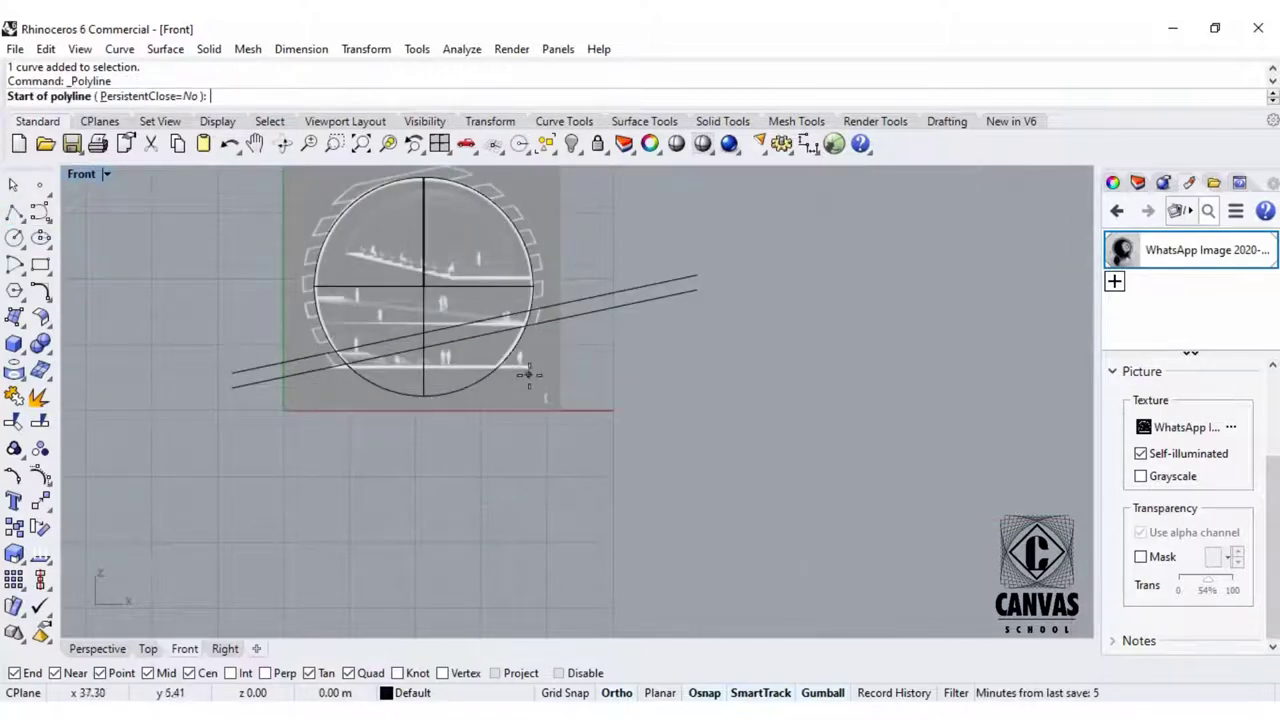
pyautogui.click(192, 367)
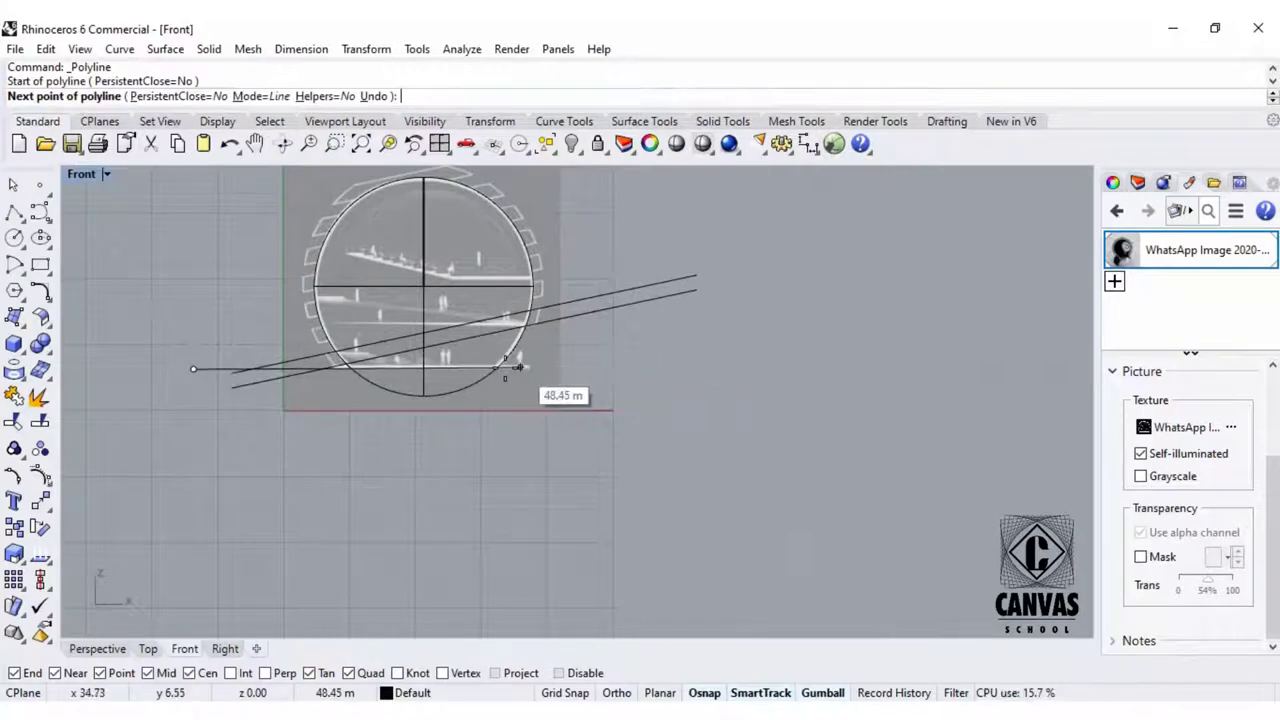
pyautogui.scroll(2, 555, 370)
pyautogui.click(664, 371)
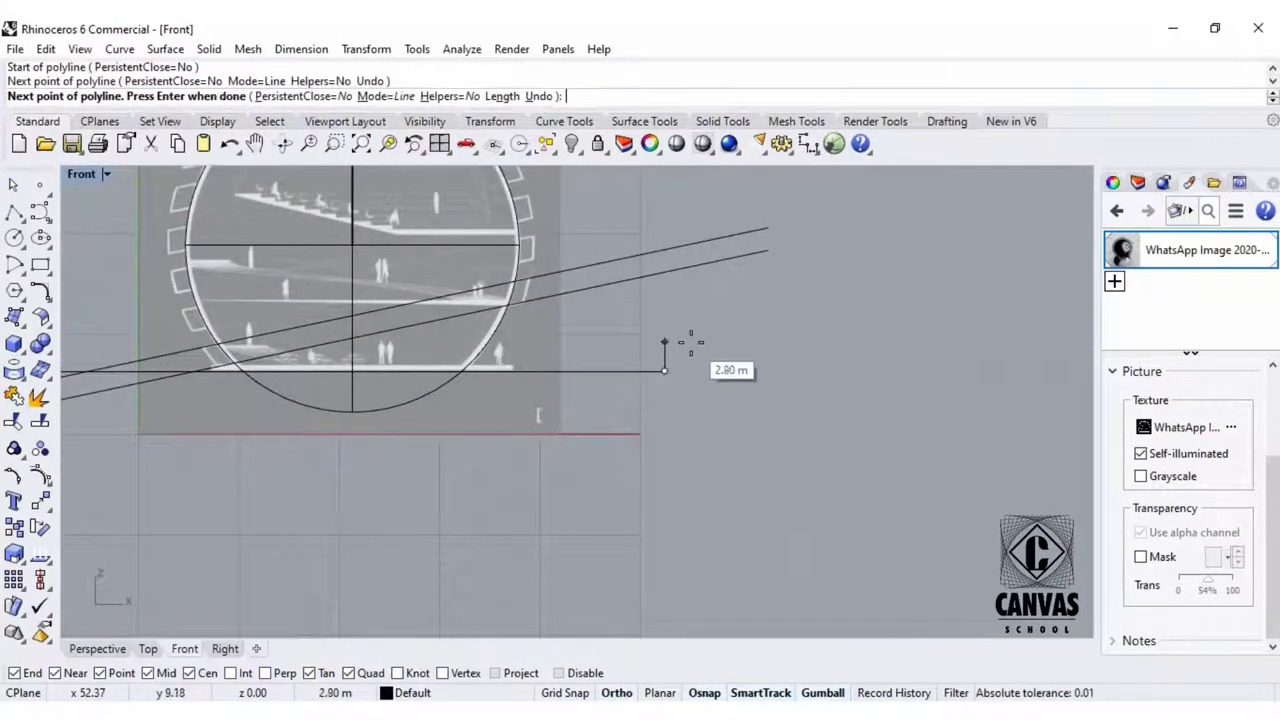
pyautogui.press('Return')
# Move the horizontal line slightly up to the upper edge of the lowest floor slab.
pyautogui.scroll(-2, 833, 387)
pyautogui.scroll(6, 511, 374)
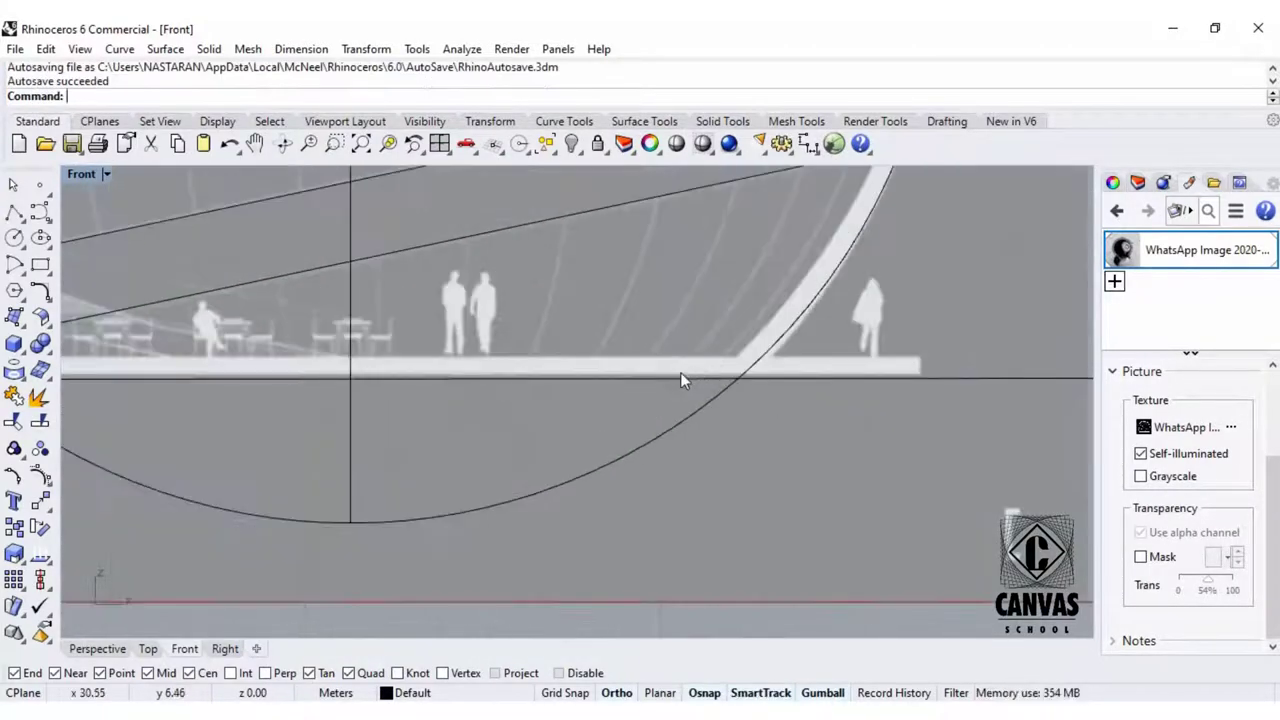
pyautogui.click(684, 379)
pyautogui.moveTo(281, 313); pyautogui.dragTo(280, 293)
pyautogui.scroll(-6, 550, 484)
pyautogui.scroll(-1, 539, 482)
pyautogui.press('Escape')
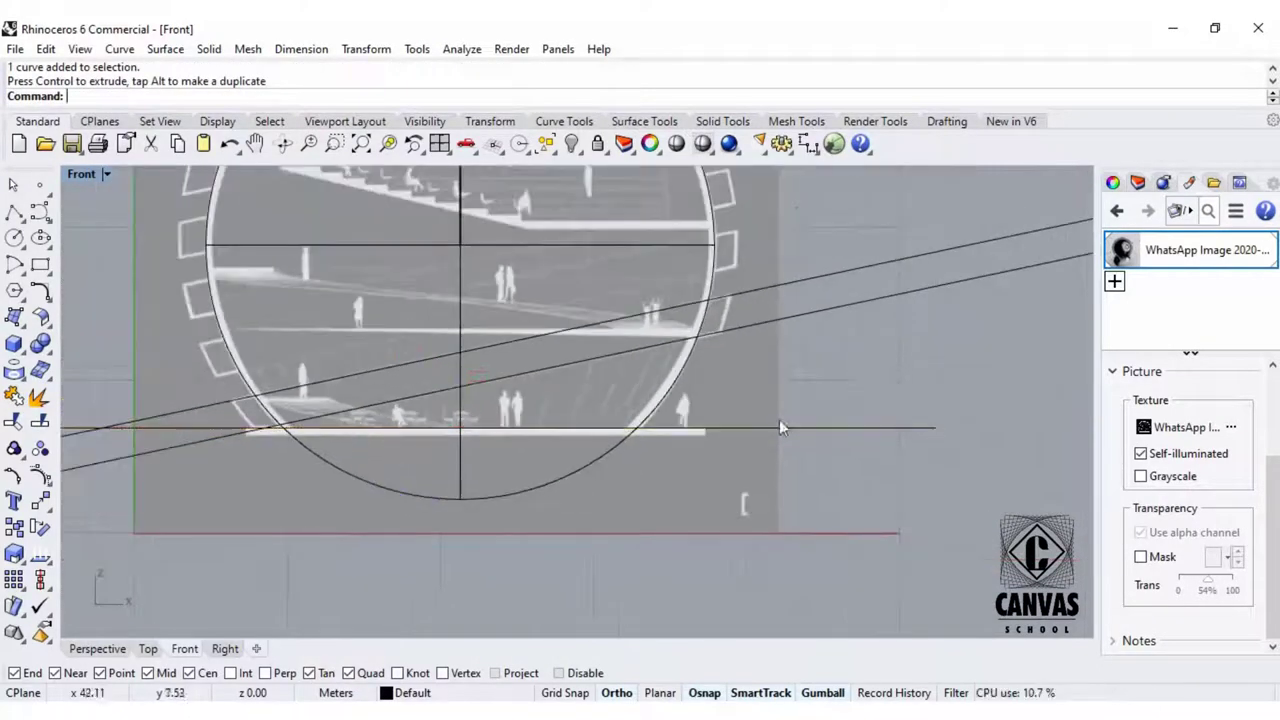
# Copy the two slanted lines vertically from the lowest right panel's upper corner to the next two panels, about 4.1 m and 8.2 m up.
pyautogui.scroll(-2, 763, 425)
pyautogui.scroll(-2, 822, 481)
pyautogui.scroll(2, 892, 410)
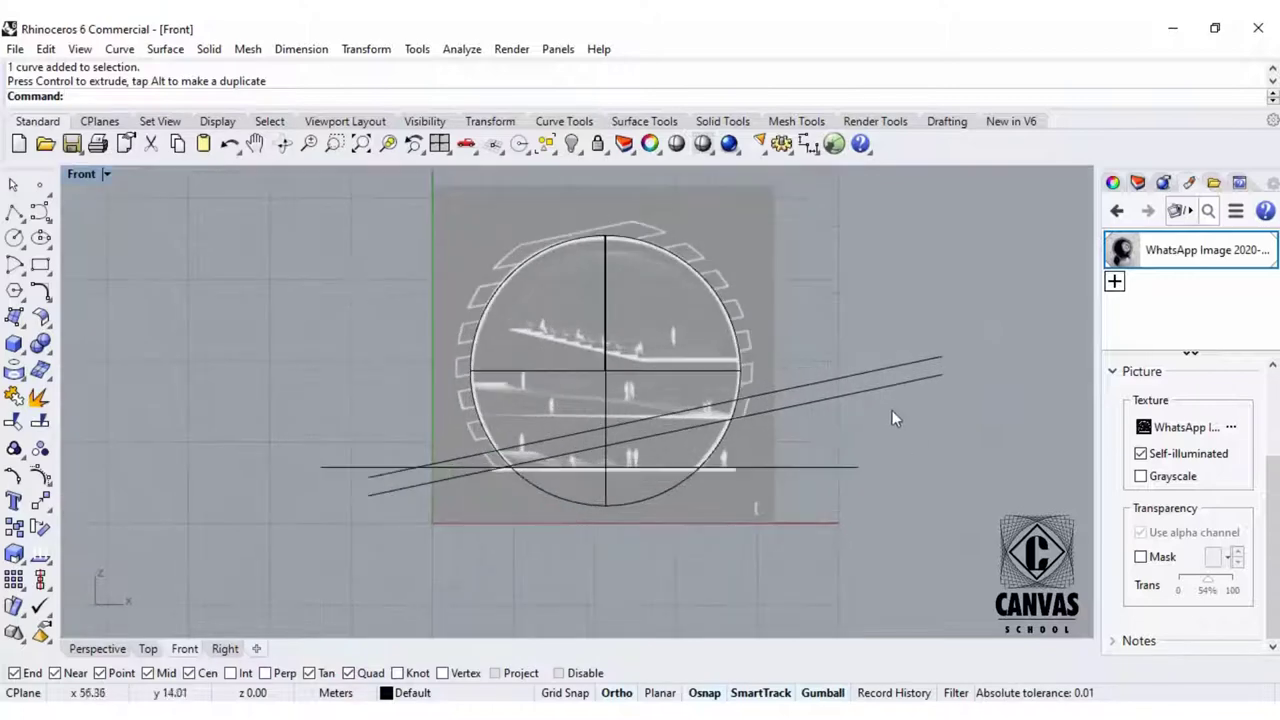
pyautogui.scroll(1, 814, 427)
pyautogui.moveTo(959, 370); pyautogui.dragTo(581, 343)
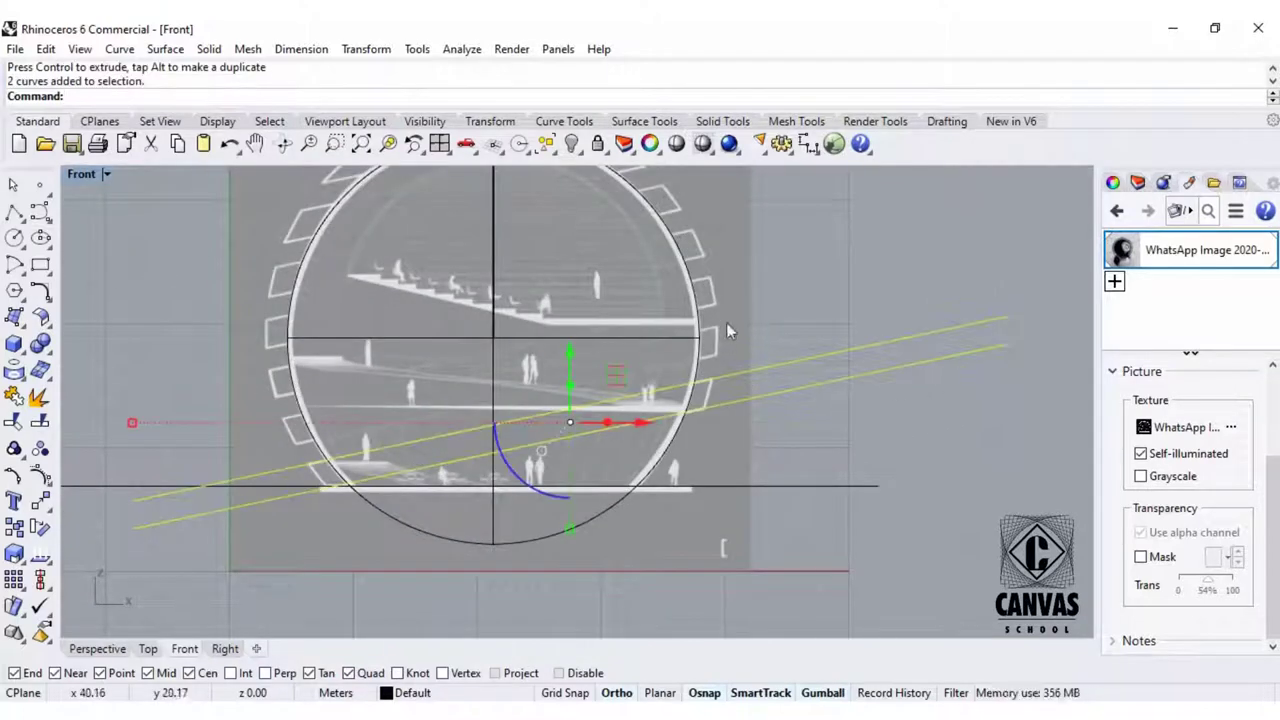
pyautogui.press('Return')
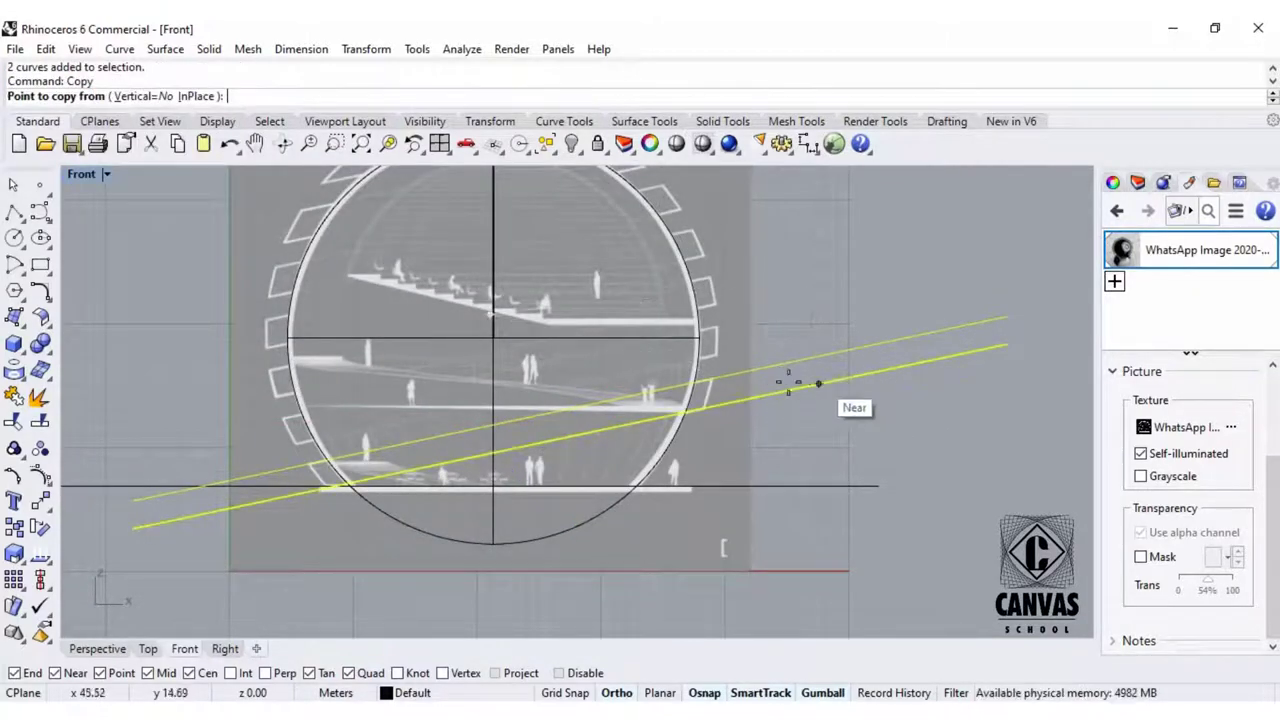
pyautogui.scroll(2, 711, 378)
pyautogui.click(711, 376)
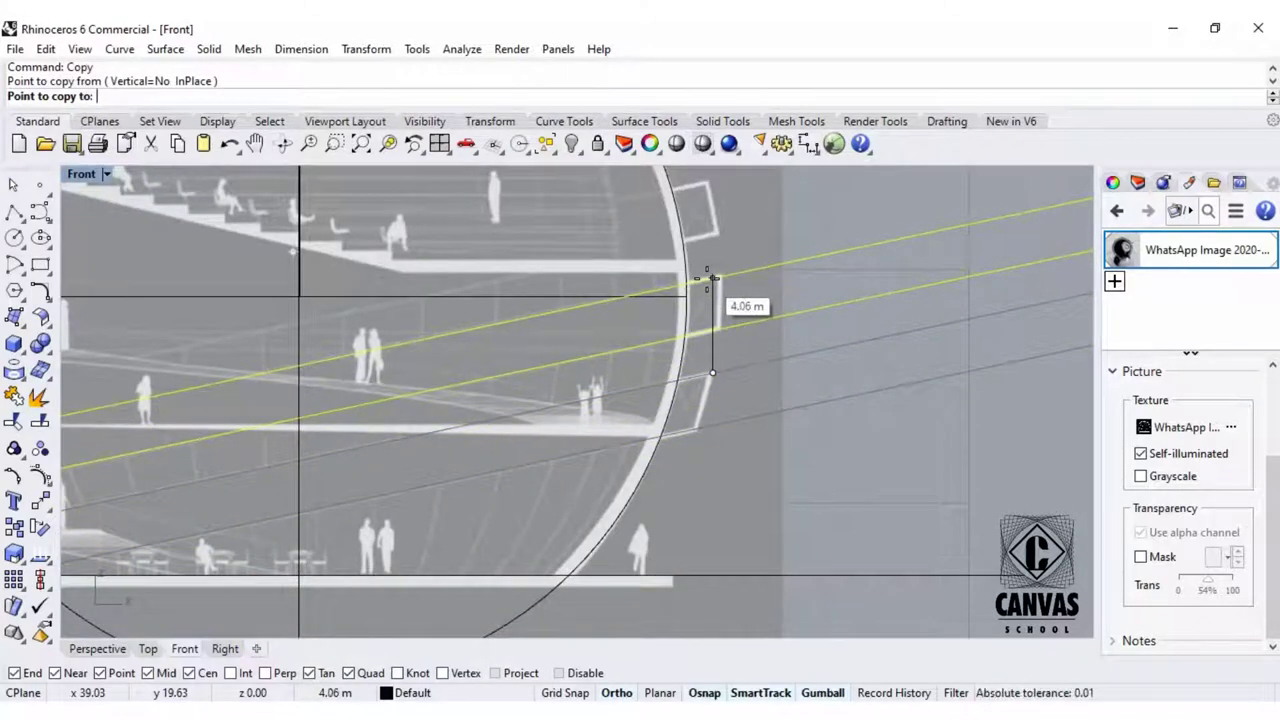
pyautogui.scroll(2, 709, 278)
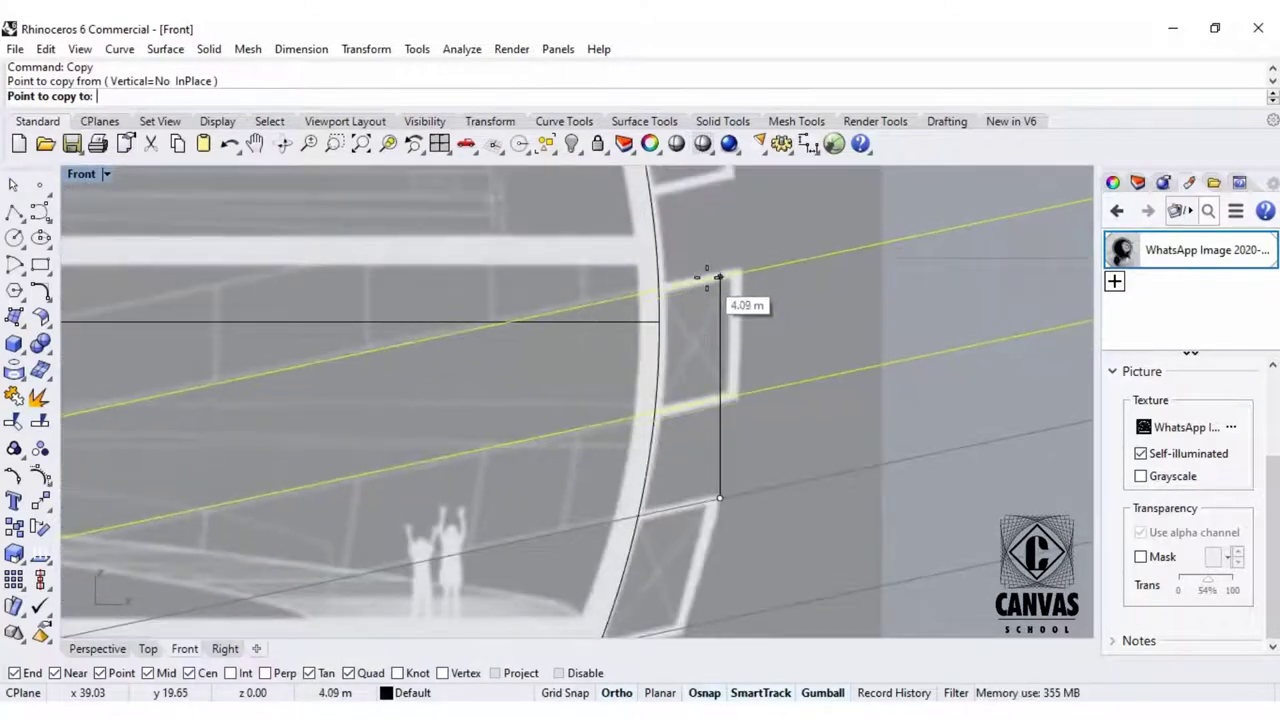
pyautogui.scroll(-3, 710, 275)
pyautogui.scroll(10, 706, 197)
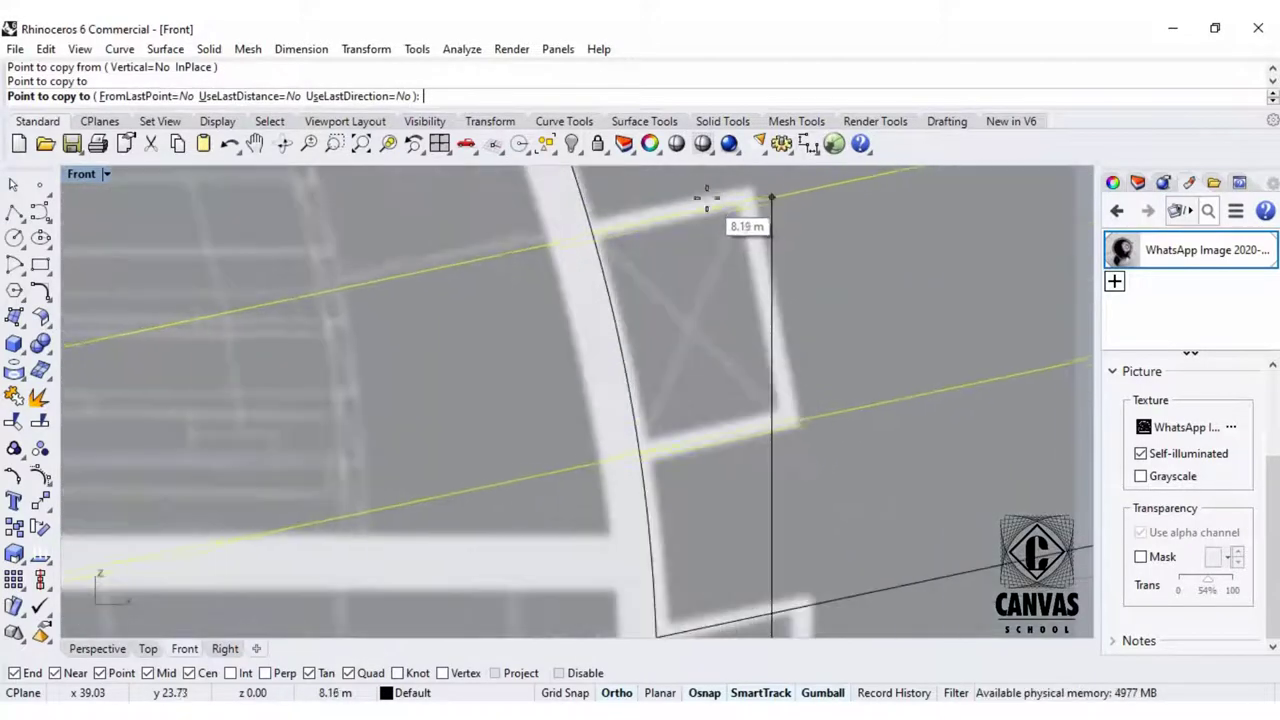
pyautogui.click(706, 202)
# Place further vertical copies of the slanted line pair on the next three right panels, the last two about 16.4 m and 20.6 m up.
pyautogui.scroll(-13, 747, 330)
pyautogui.scroll(-2, 745, 320)
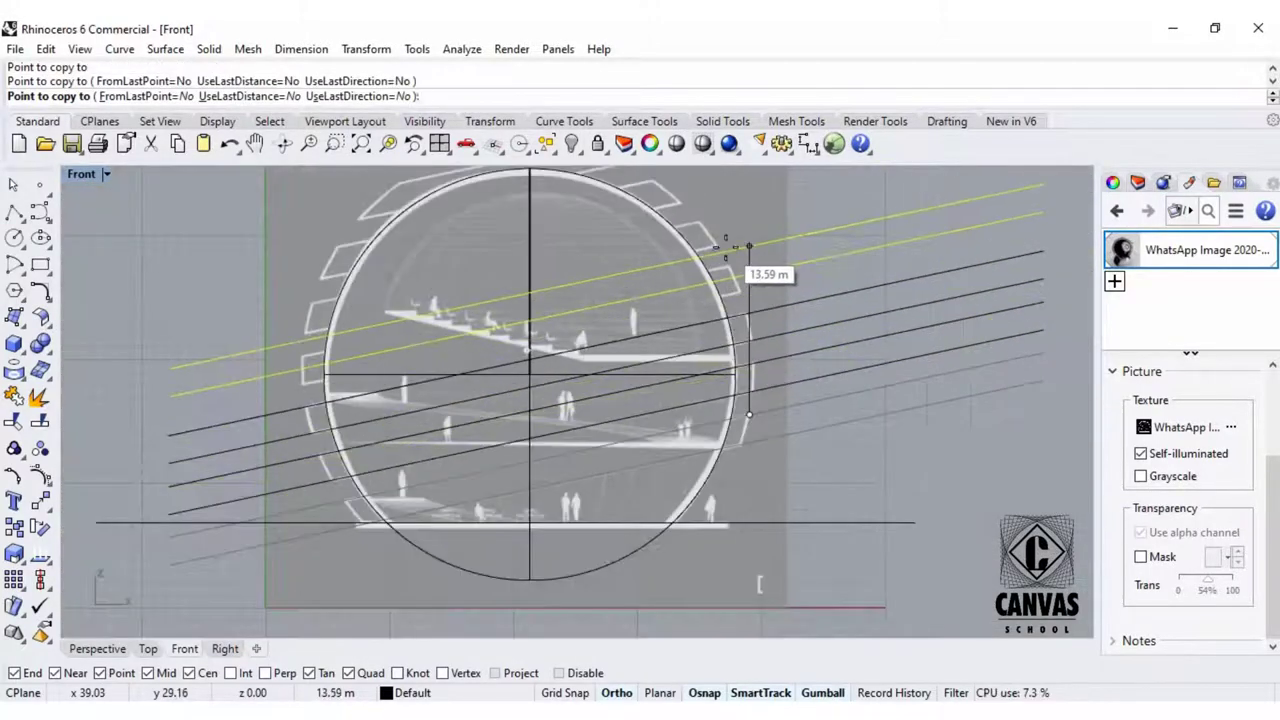
pyautogui.scroll(5, 737, 257)
pyautogui.click(720, 251)
pyautogui.scroll(-4, 715, 255)
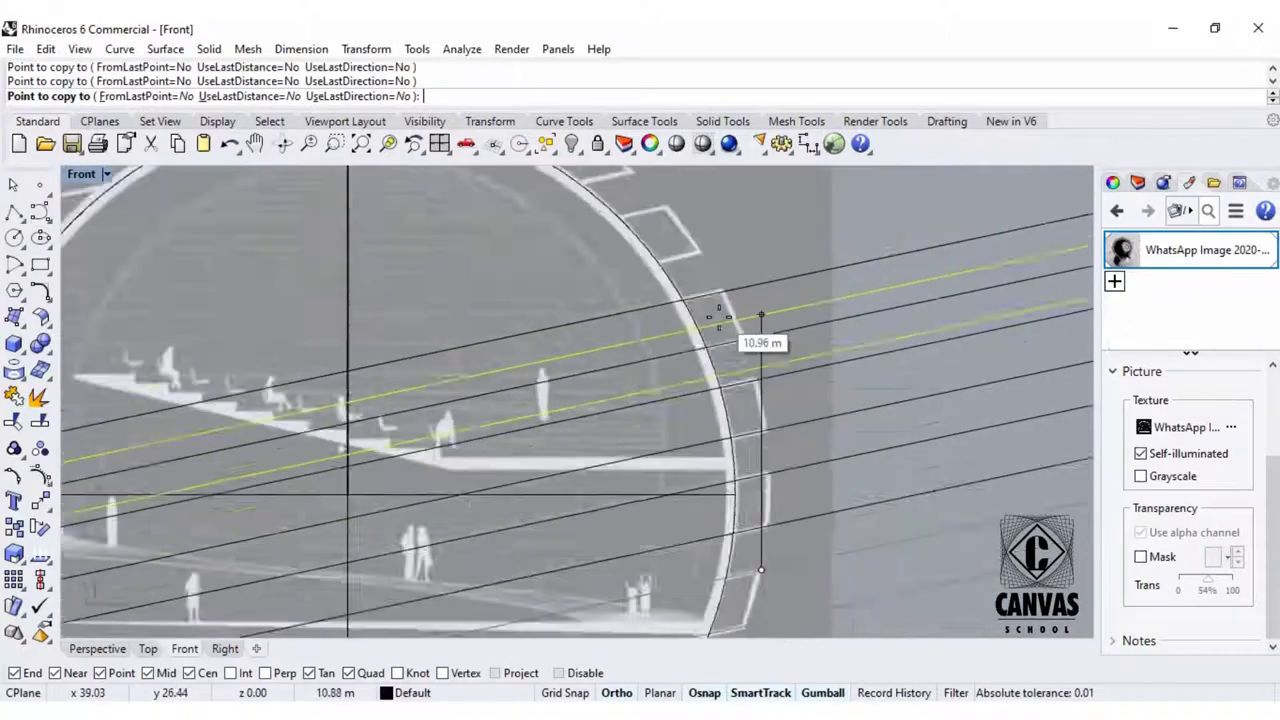
pyautogui.scroll(5, 706, 245)
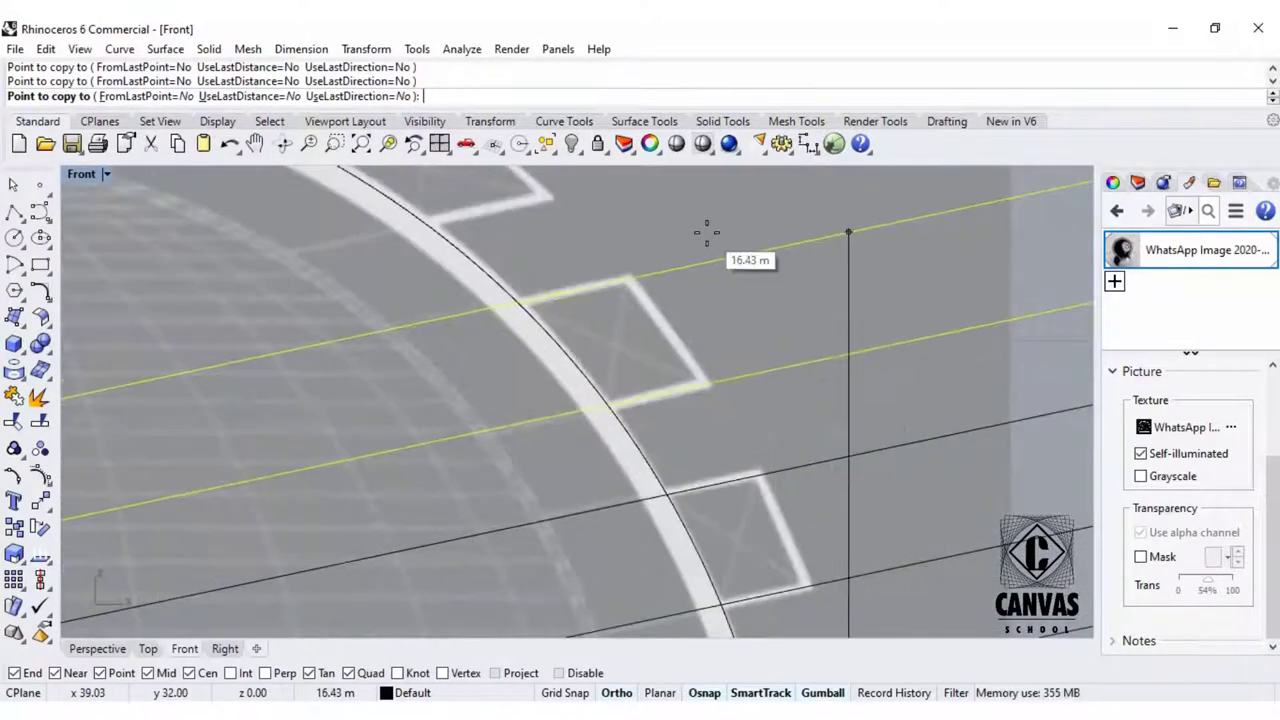
pyautogui.scroll(-4, 706, 233)
pyautogui.scroll(5, 730, 285)
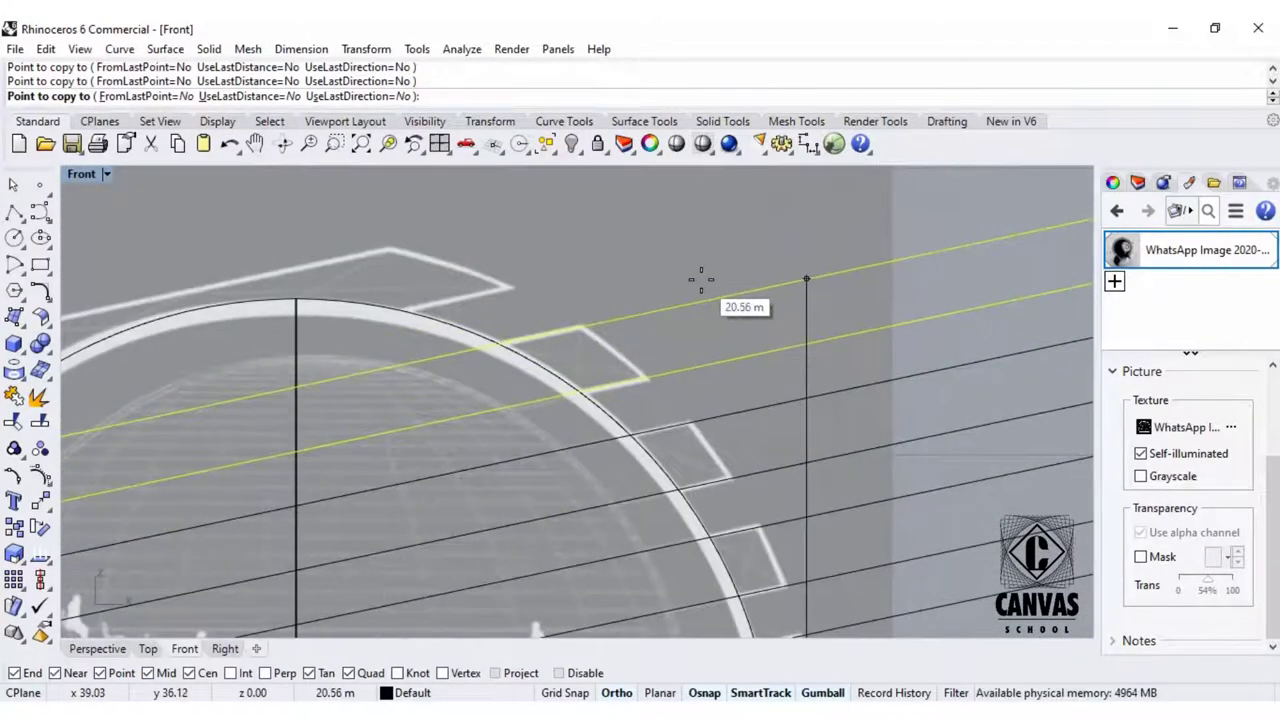
# Place the last copy of the slanted pair about 24.7 m up, on the topmost panel's upper and lower edges, and finish copying.
pyautogui.scroll(-4, 715, 295)
pyautogui.scroll(5, 623, 229)
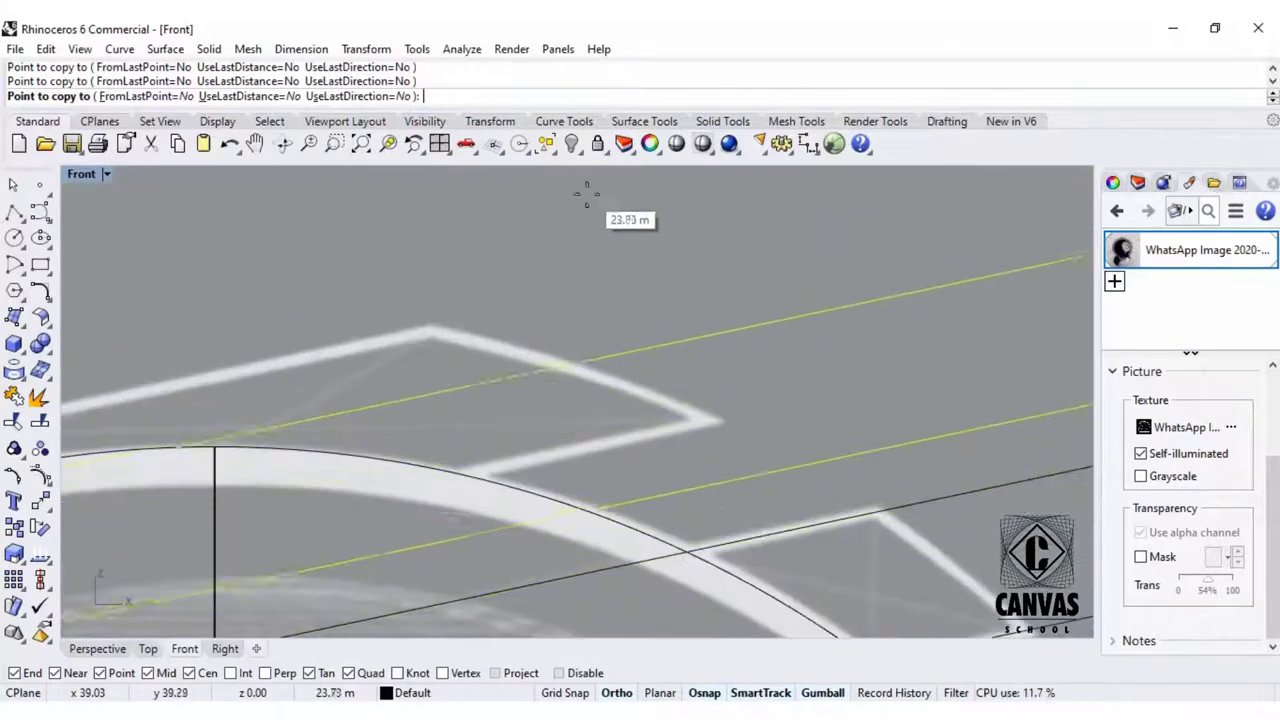
pyautogui.scroll(-3, 587, 195)
pyautogui.scroll(-2, 594, 268)
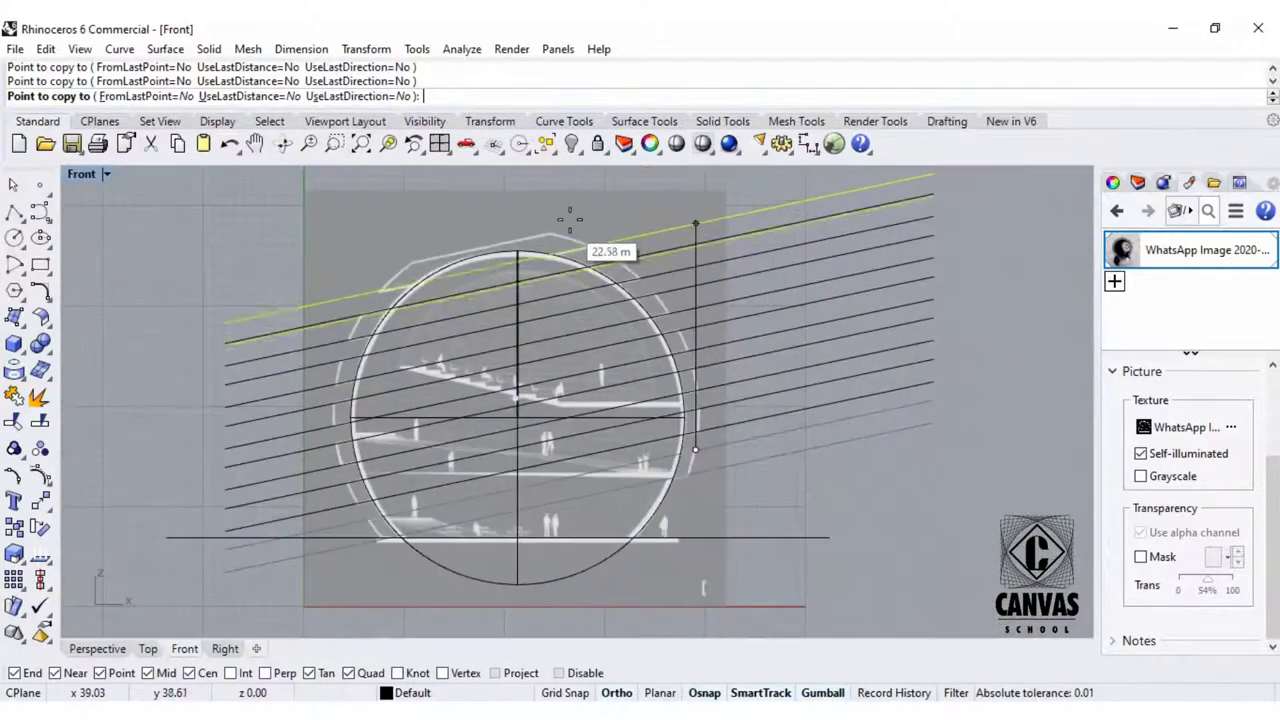
pyautogui.scroll(3, 540, 215)
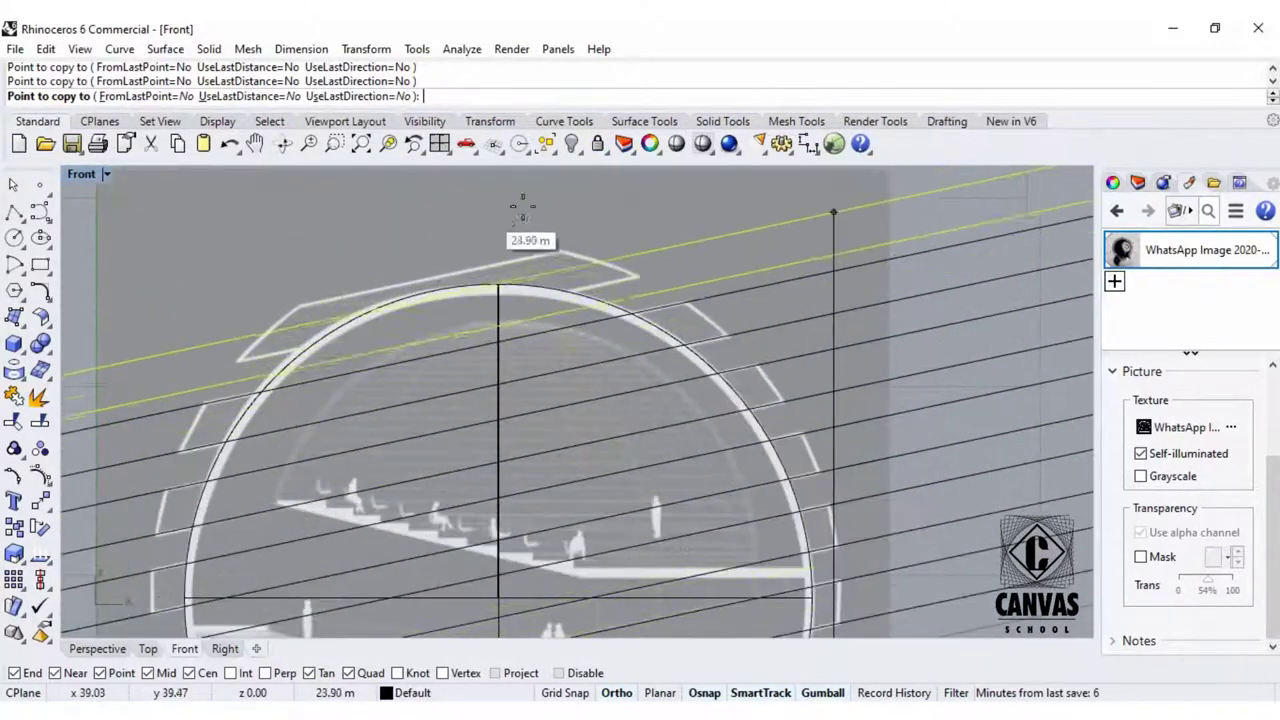
pyautogui.scroll(3, 545, 192)
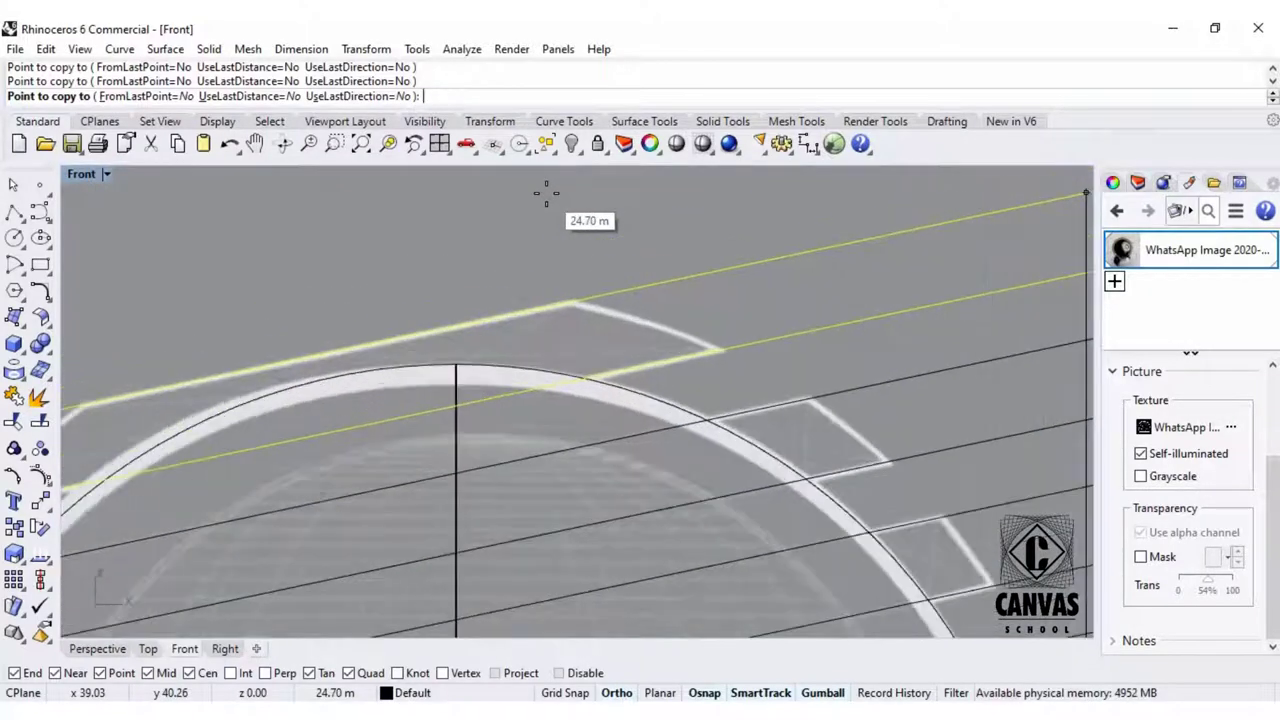
pyautogui.click(546, 193)
pyautogui.scroll(-5, 578, 210)
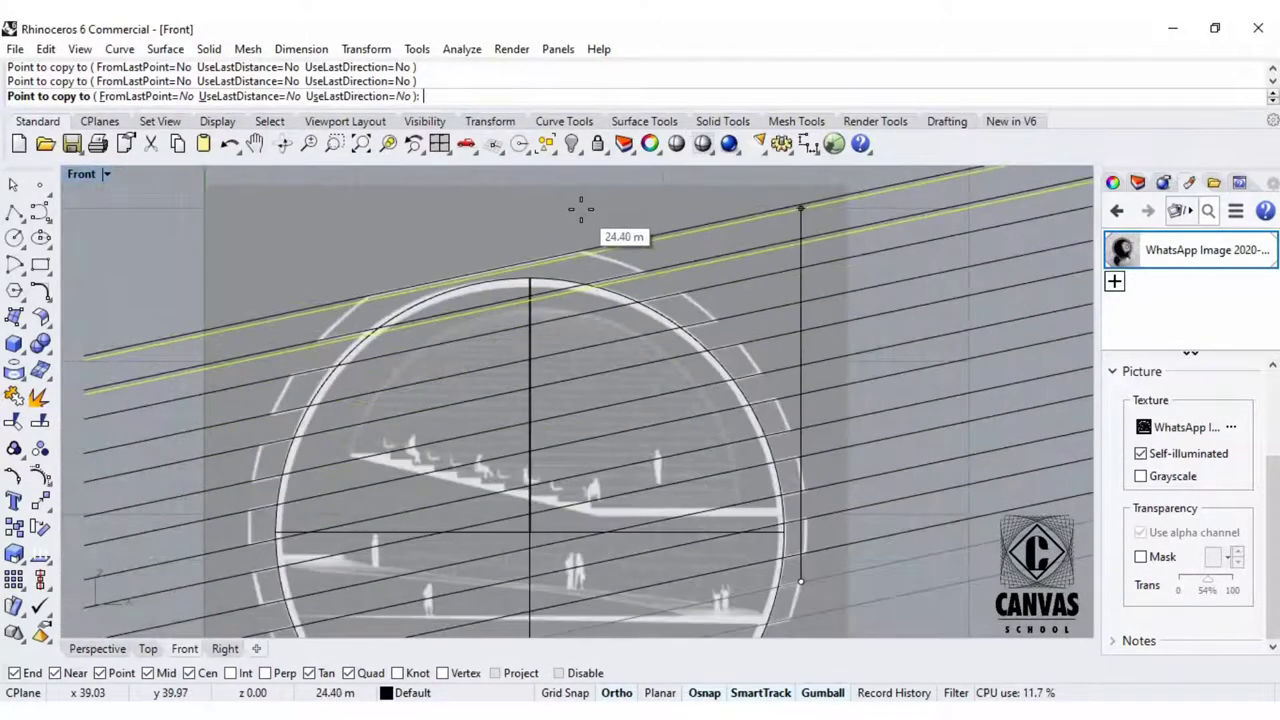
pyautogui.rightClick(582, 210)
# Switch from the maximized Front view to a maximized Perspective view showing the sphere and all guide lines.
pyautogui.scroll(-6, 590, 216)
pyautogui.moveTo(625, 506); pyautogui.dragTo(622, 458, button='right')
pyautogui.click(622, 458)
pyautogui.scroll(4, 531, 204)
pyautogui.scroll(-5, 532, 204)
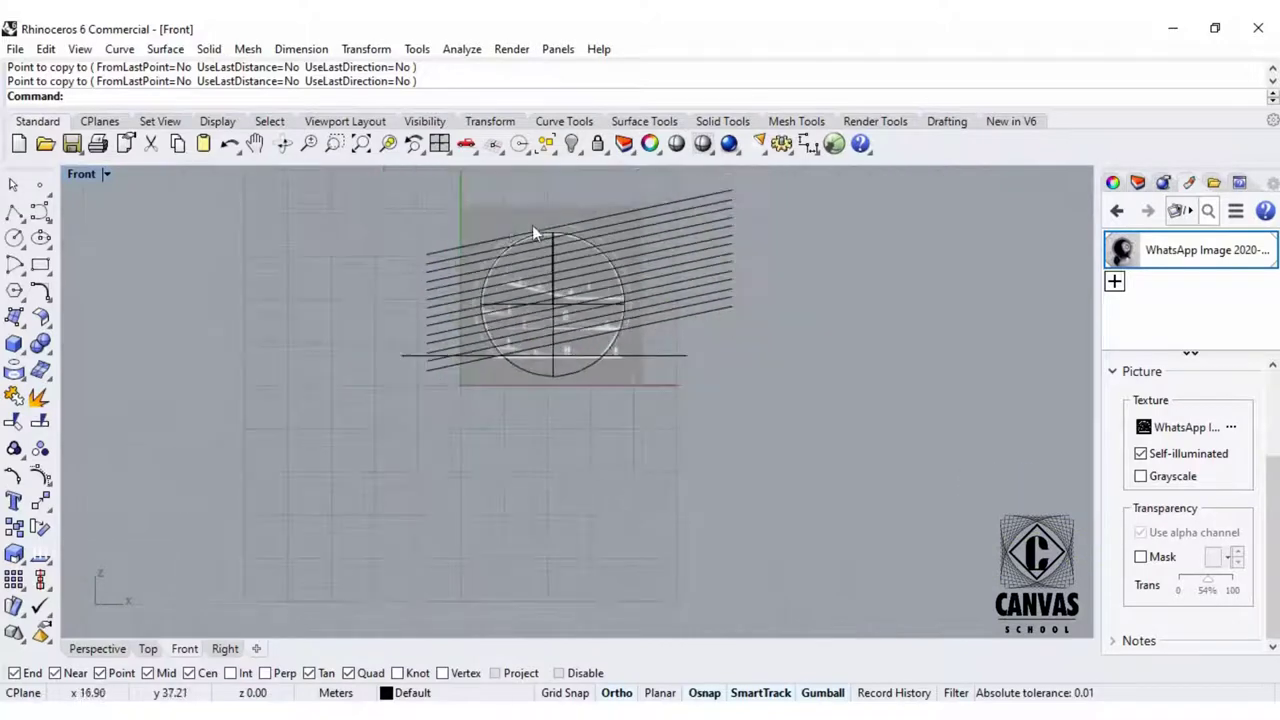
pyautogui.doubleClick(86, 176)
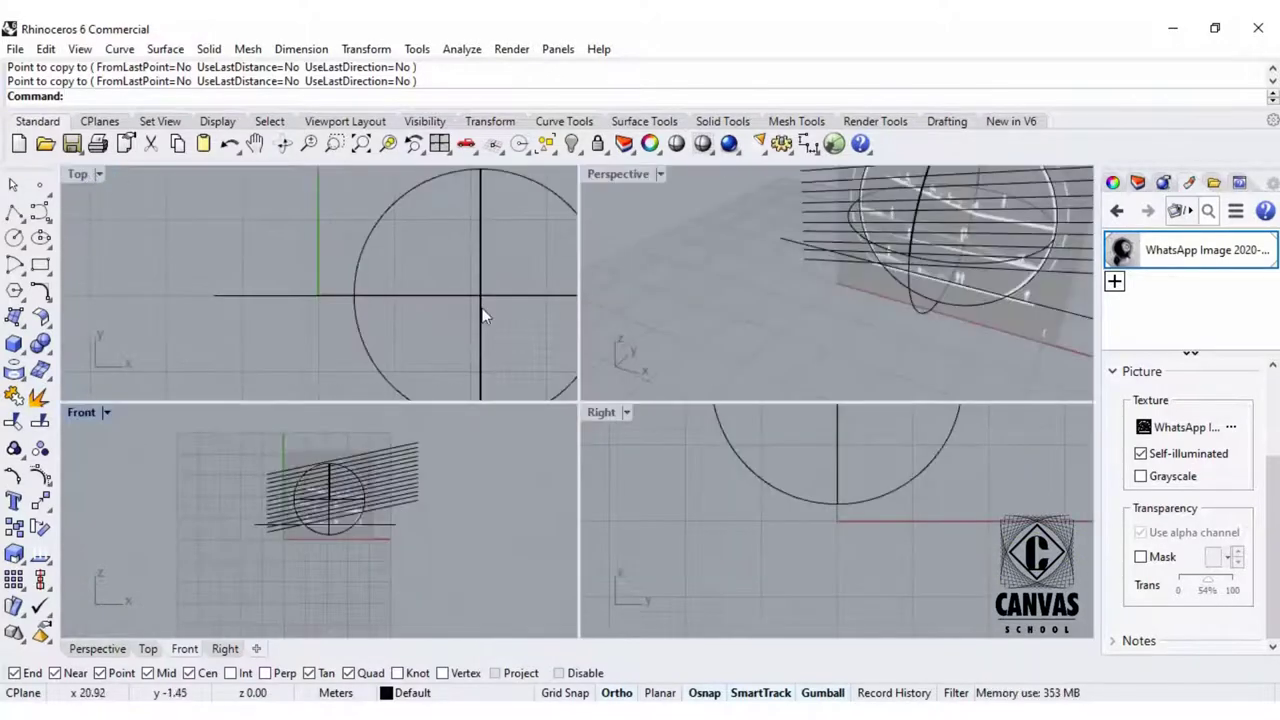
pyautogui.scroll(-4, 523, 268)
pyautogui.scroll(2, 709, 219)
pyautogui.doubleClick(602, 176)
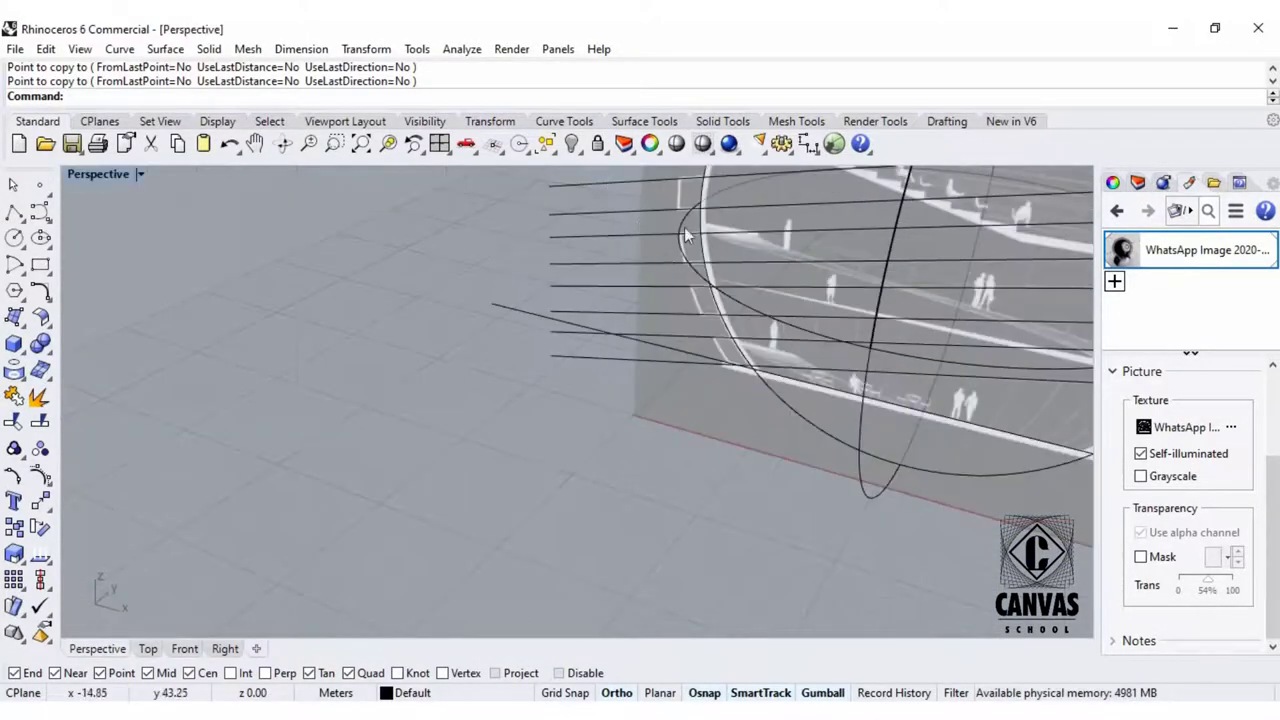
pyautogui.moveTo(686, 232); pyautogui.dragTo(516, 277, button='right')
pyautogui.scroll(-7, 516, 277)
# Set the Perspective view's display mode to Shaded.
pyautogui.click(650, 465)
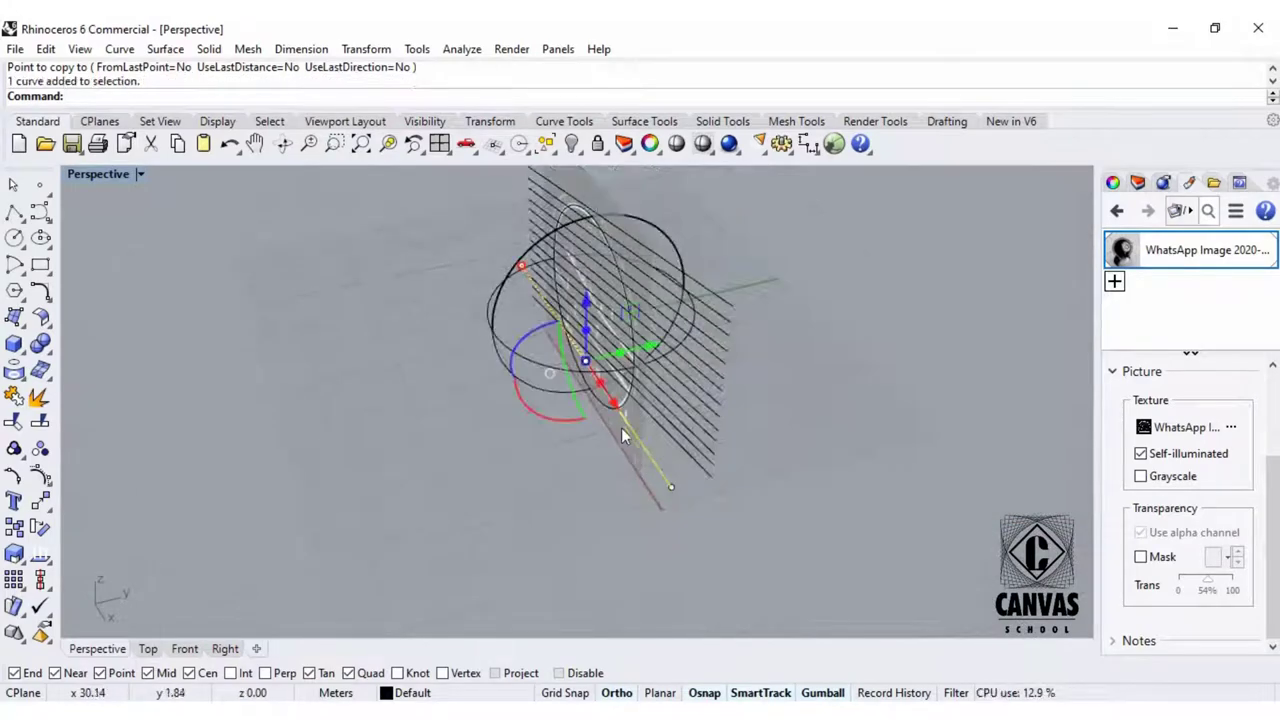
pyautogui.click(141, 174)
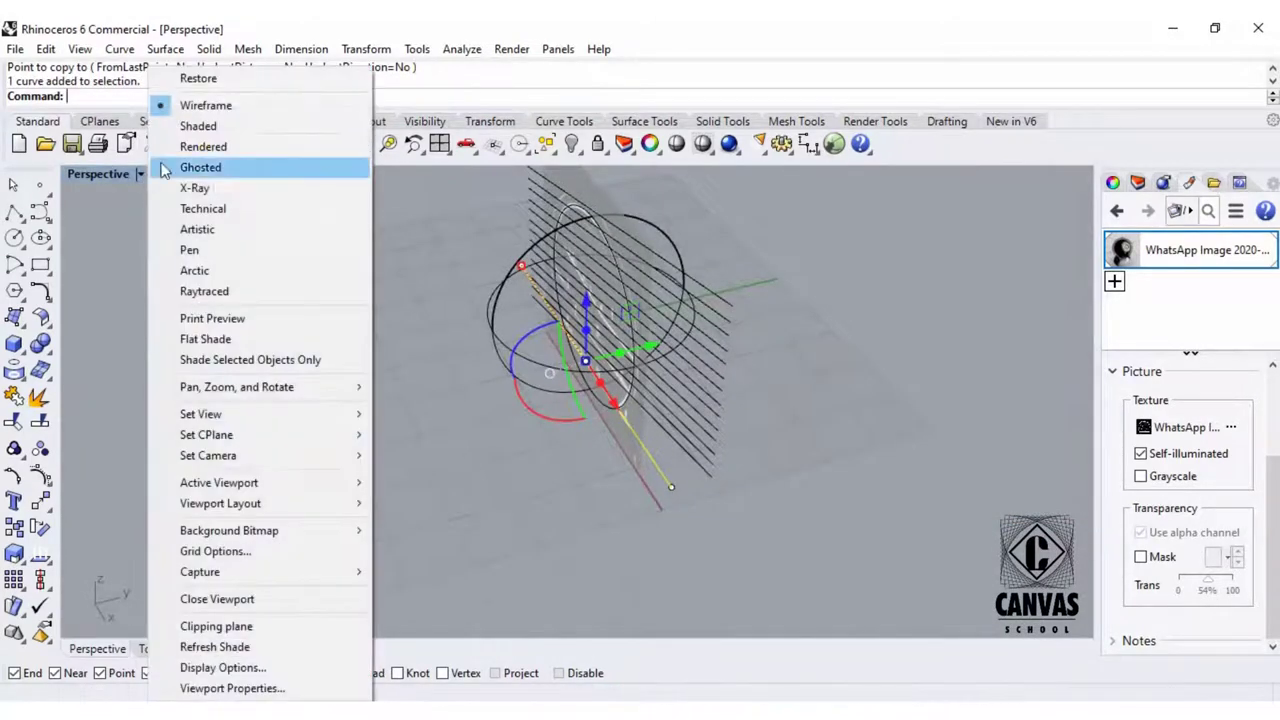
pyautogui.click(200, 164)
pyautogui.click(141, 175)
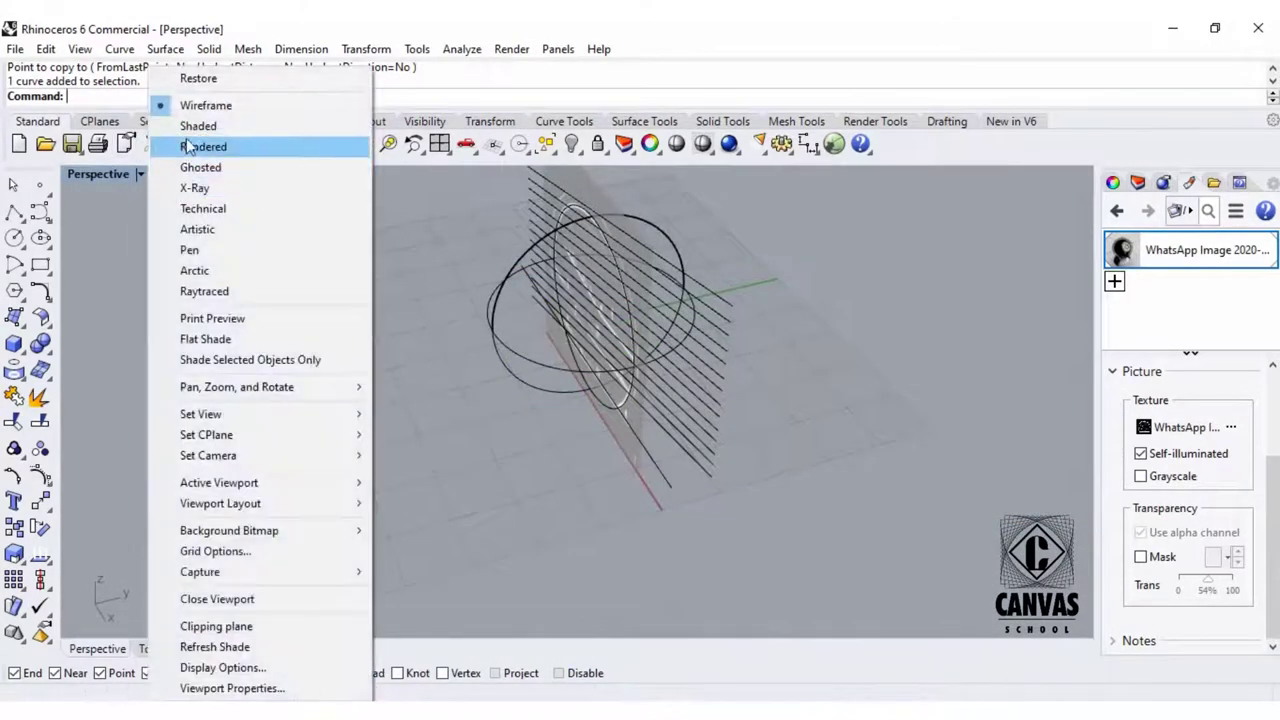
pyautogui.click(187, 125)
# Extrude the horizontal floor line to both sides along the Y direction into a flat surface extending beyond the sphere.
pyautogui.click(668, 479)
pyautogui.click(378, 444)
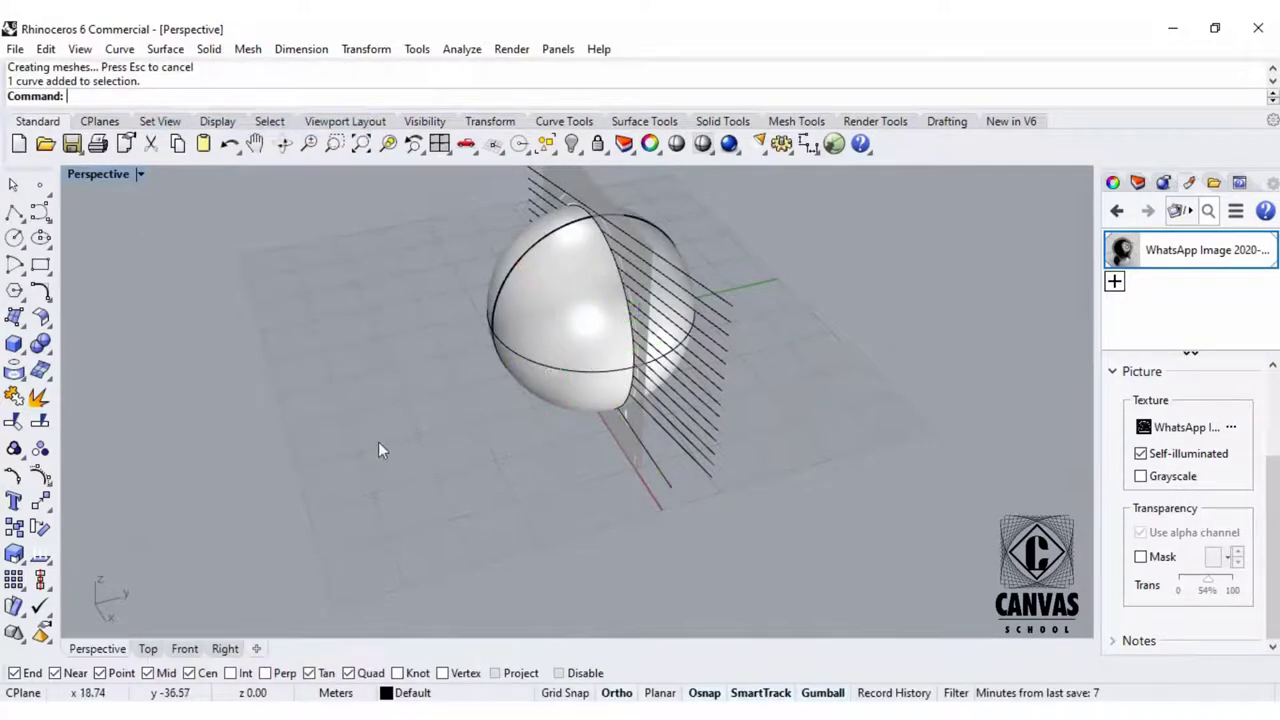
pyautogui.write('ExtrudeCrv')
pyautogui.press('Return')
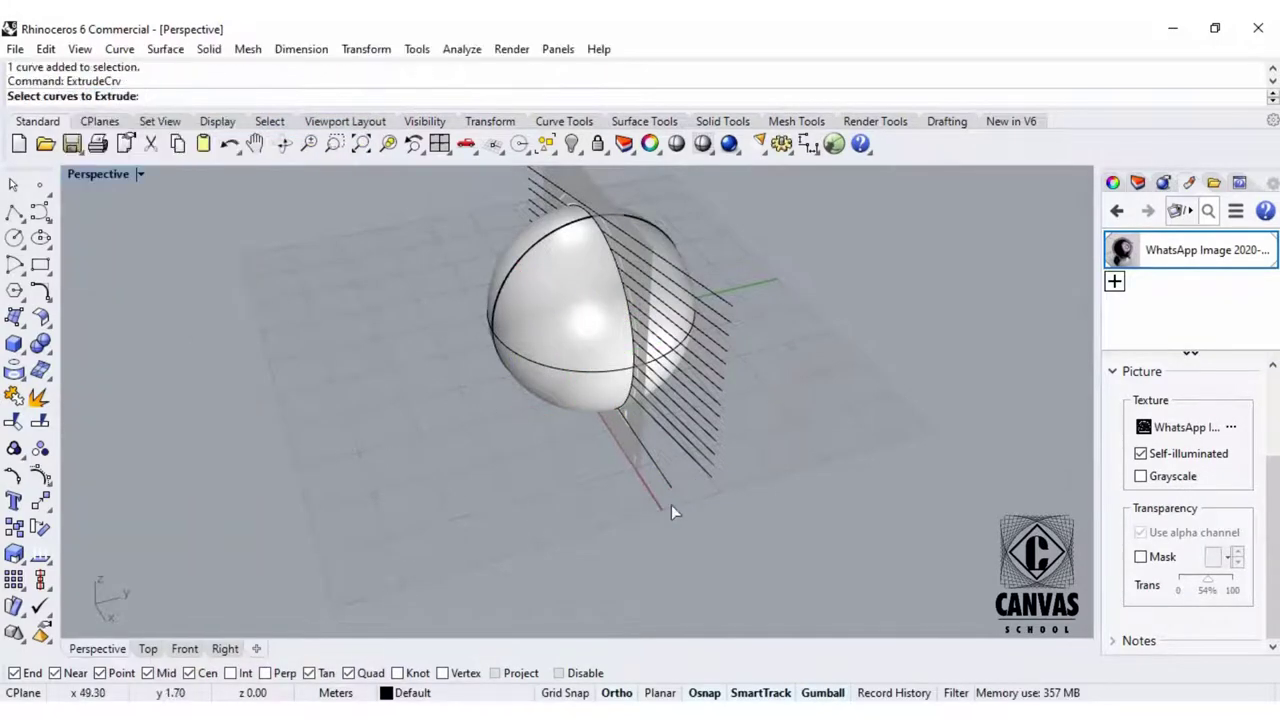
pyautogui.press('Return')
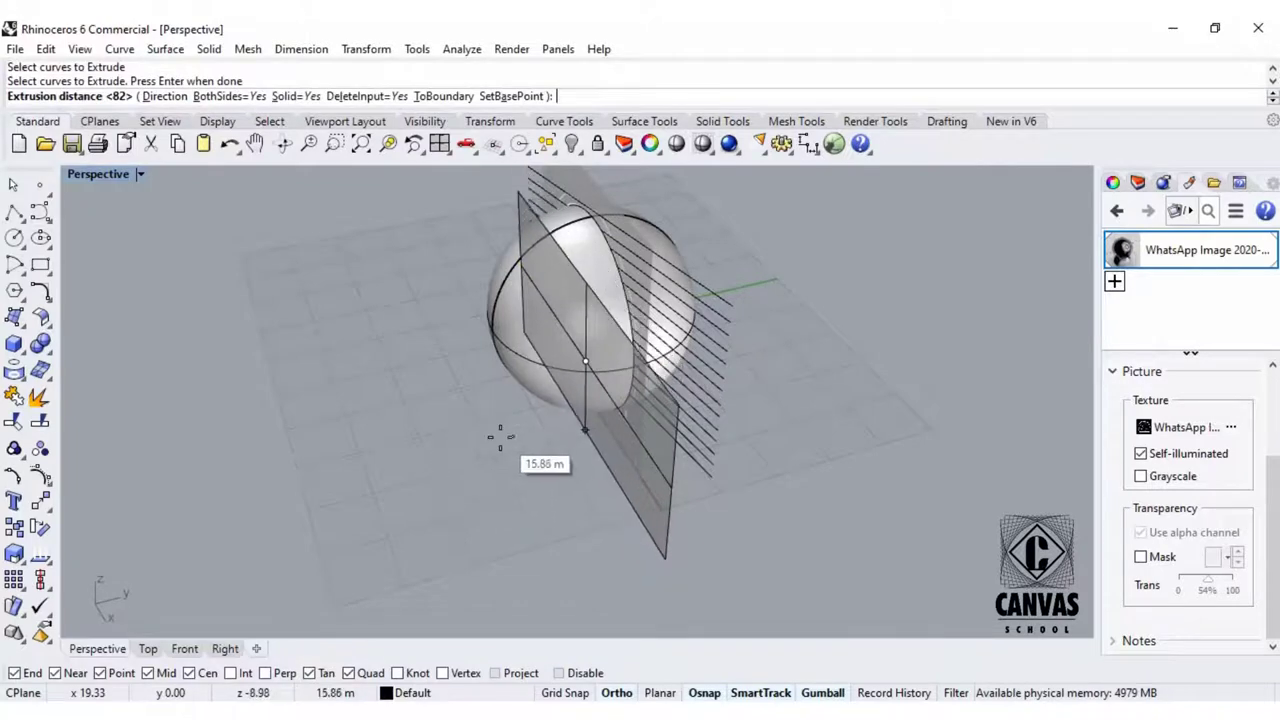
pyautogui.write('d')
pyautogui.press('Return')
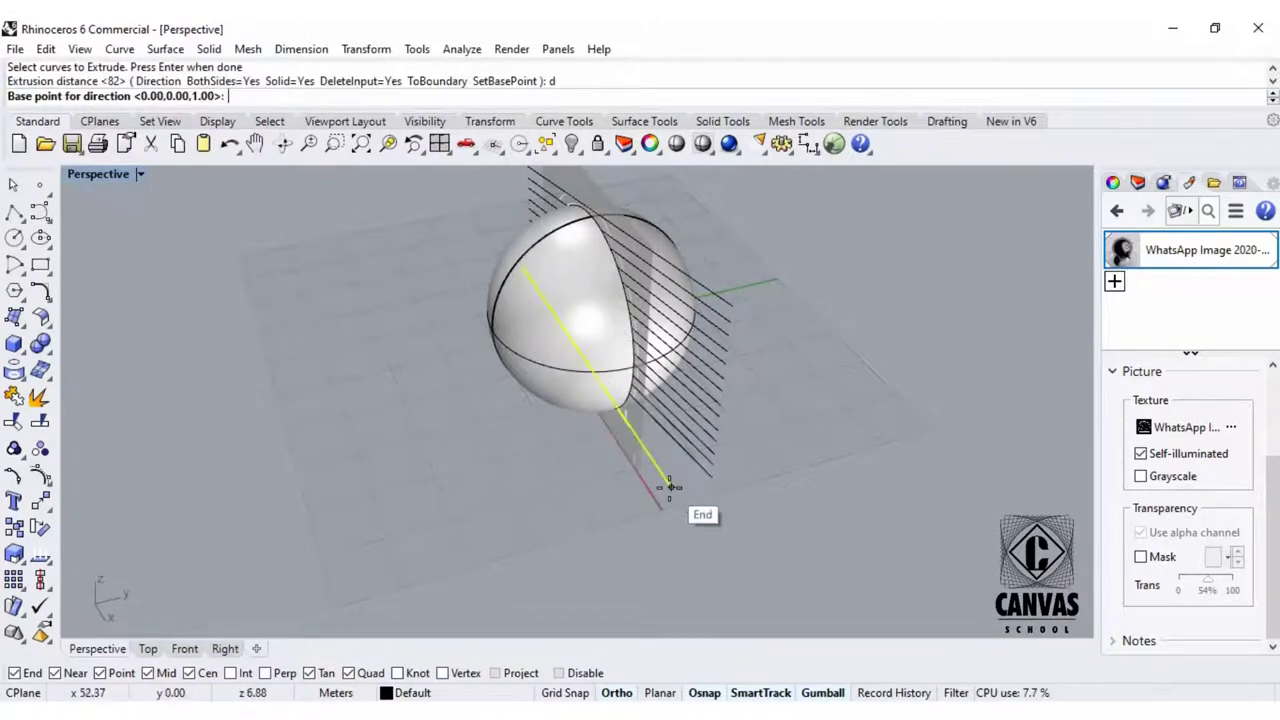
pyautogui.click(801, 449)
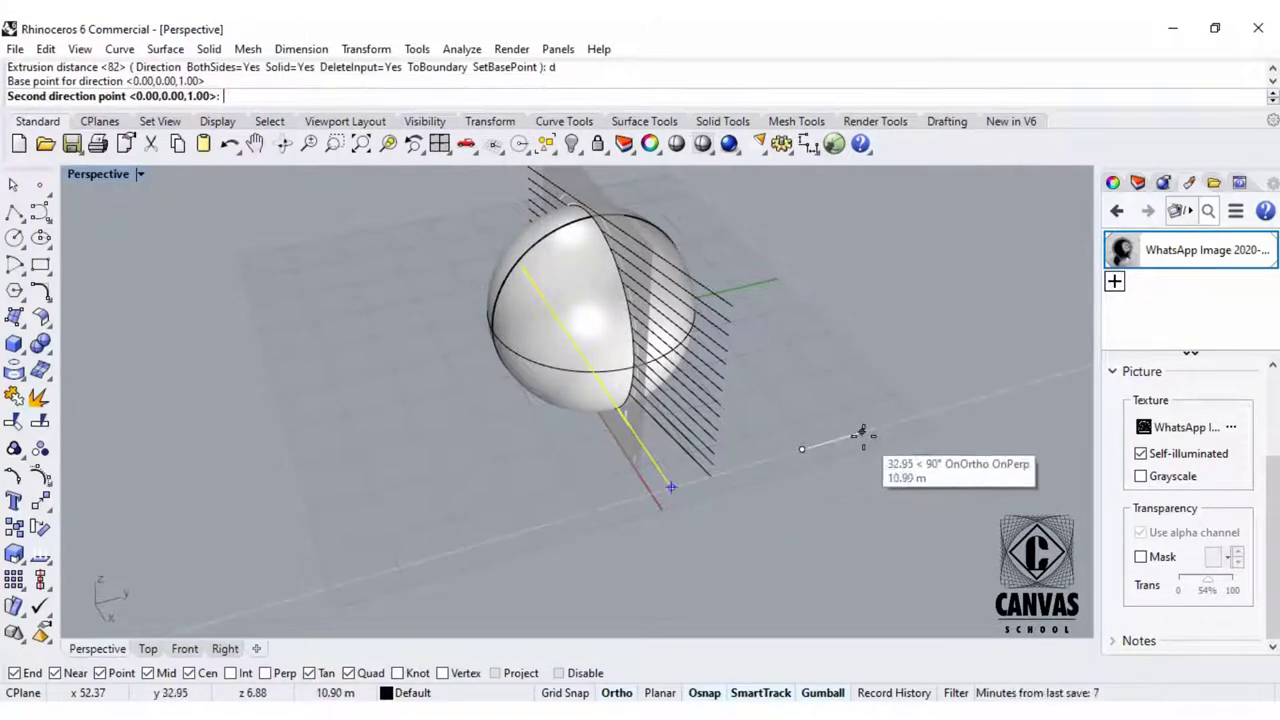
pyautogui.click(587, 509)
pyautogui.click(430, 530)
# Split the sphere with the horizontal surface using BooleanSplit.
pyautogui.moveTo(430, 530)
pyautogui.mouseDown(button='right')
pyautogui.moveTo(329, 432)
pyautogui.moveTo(535, 318)
pyautogui.moveTo(519, 440)
pyautogui.moveTo(643, 337)
pyautogui.moveTo(777, 451)
pyautogui.moveTo(803, 423)
pyautogui.moveTo(802, 437)
pyautogui.moveTo(700, 398)
pyautogui.moveTo(760, 411)
pyautogui.mouseUp(button='right')
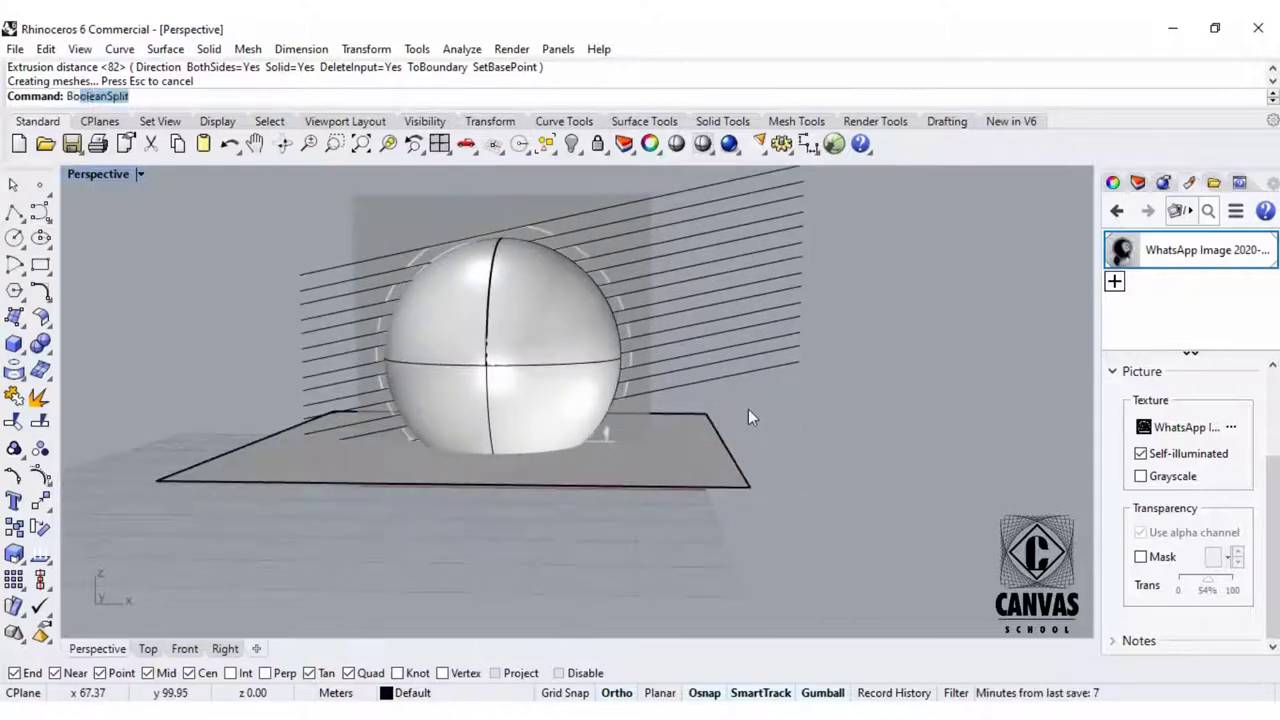
pyautogui.press('Return')
pyautogui.click(528, 420)
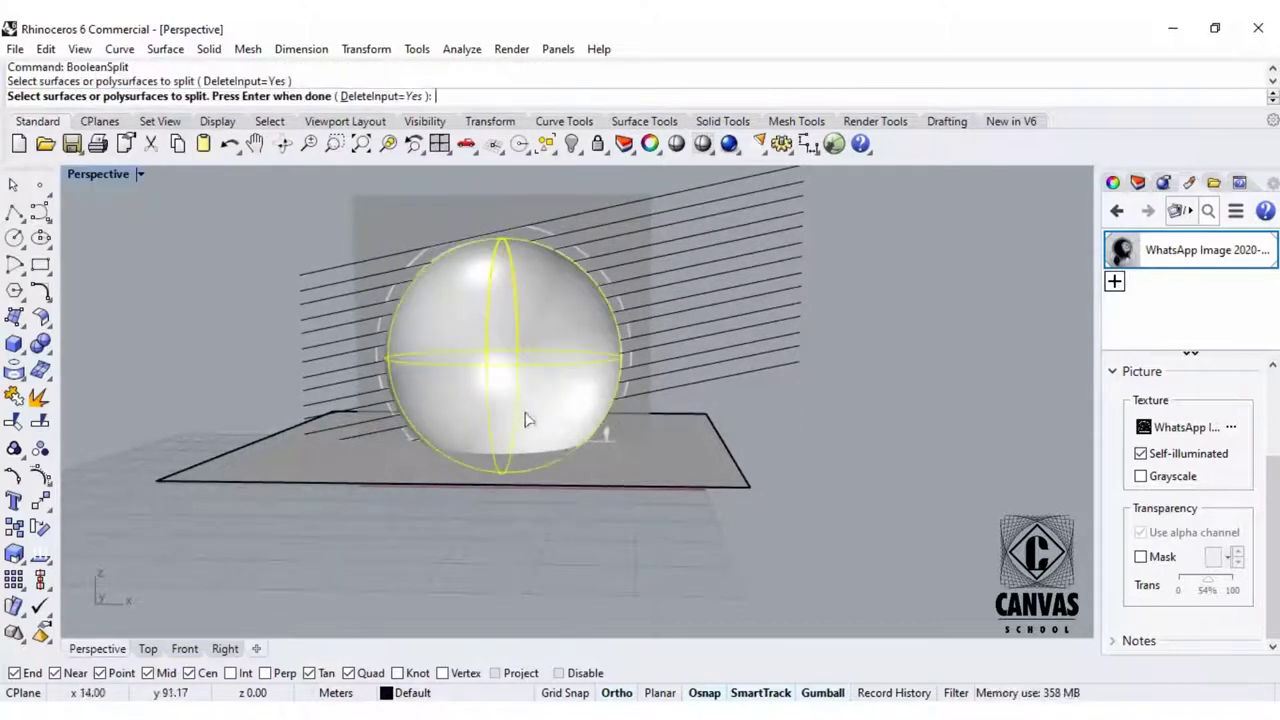
pyautogui.press('Return')
pyautogui.click(660, 477)
pyautogui.press('Return')
# Delete the horizontal cutting surface and the cut-off lower cap of the sphere.
pyautogui.moveTo(686, 474); pyautogui.dragTo(727, 456, button='right')
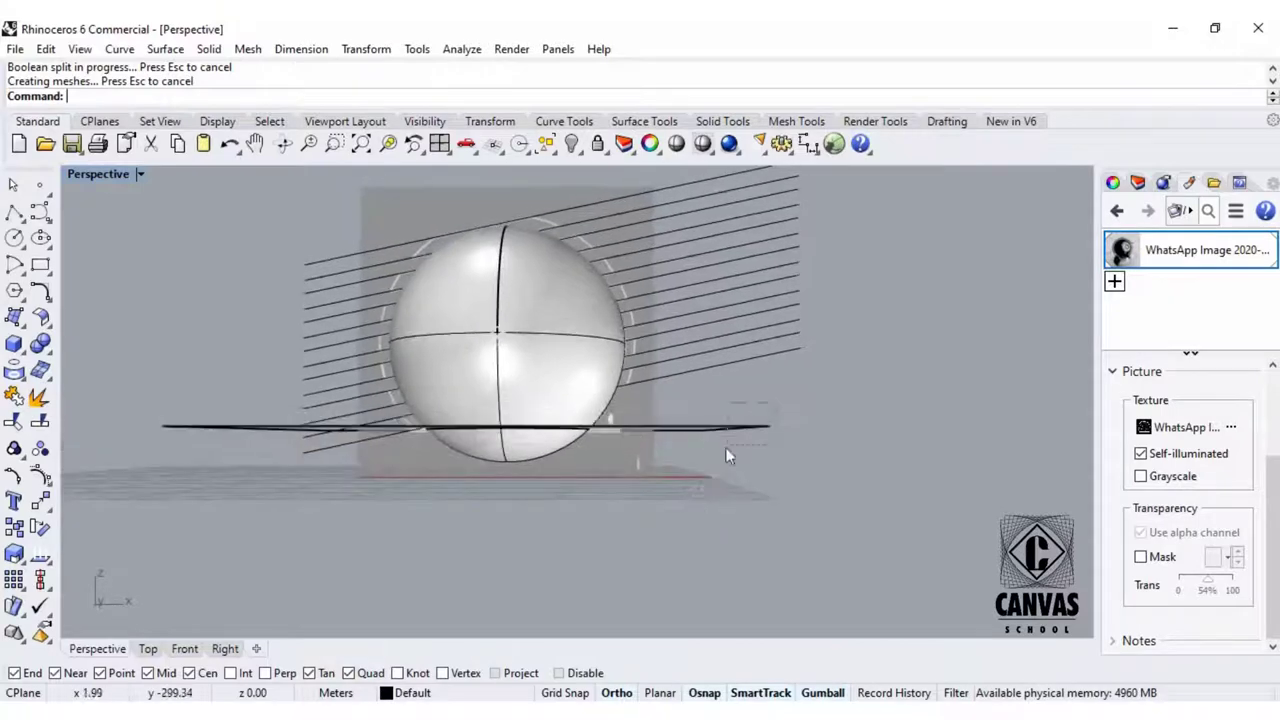
pyautogui.click(715, 464)
pyautogui.press('Delete')
pyautogui.click(540, 448)
pyautogui.press('Delete')
pyautogui.moveTo(537, 442); pyautogui.dragTo(580, 428, button='right')
pyautogui.scroll(7, 543, 434)
pyautogui.scroll(-2, 543, 434)
pyautogui.scroll(-5, 580, 428)
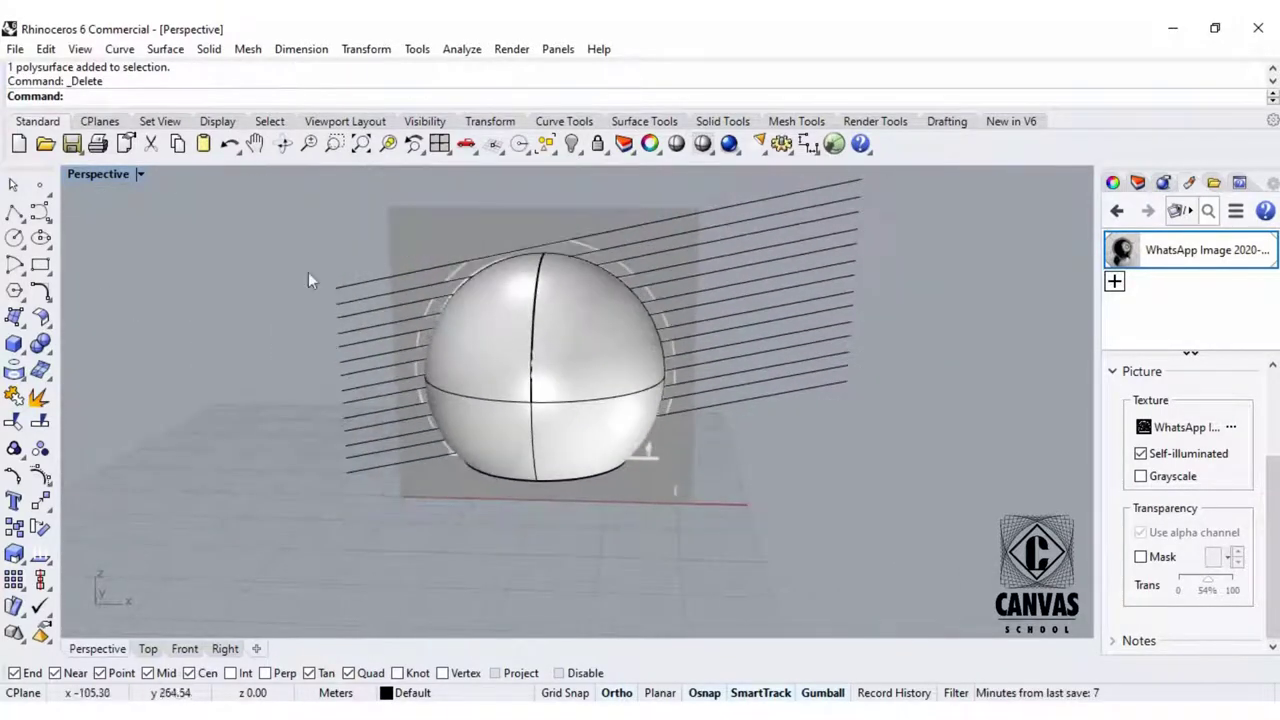
# Check the cut sphere in Wireframe display and return the Perspective view to Shaded.
pyautogui.click(141, 174)
pyautogui.click(206, 103)
pyautogui.moveTo(329, 263); pyautogui.dragTo(563, 498, button='right')
pyautogui.scroll(3, 563, 498)
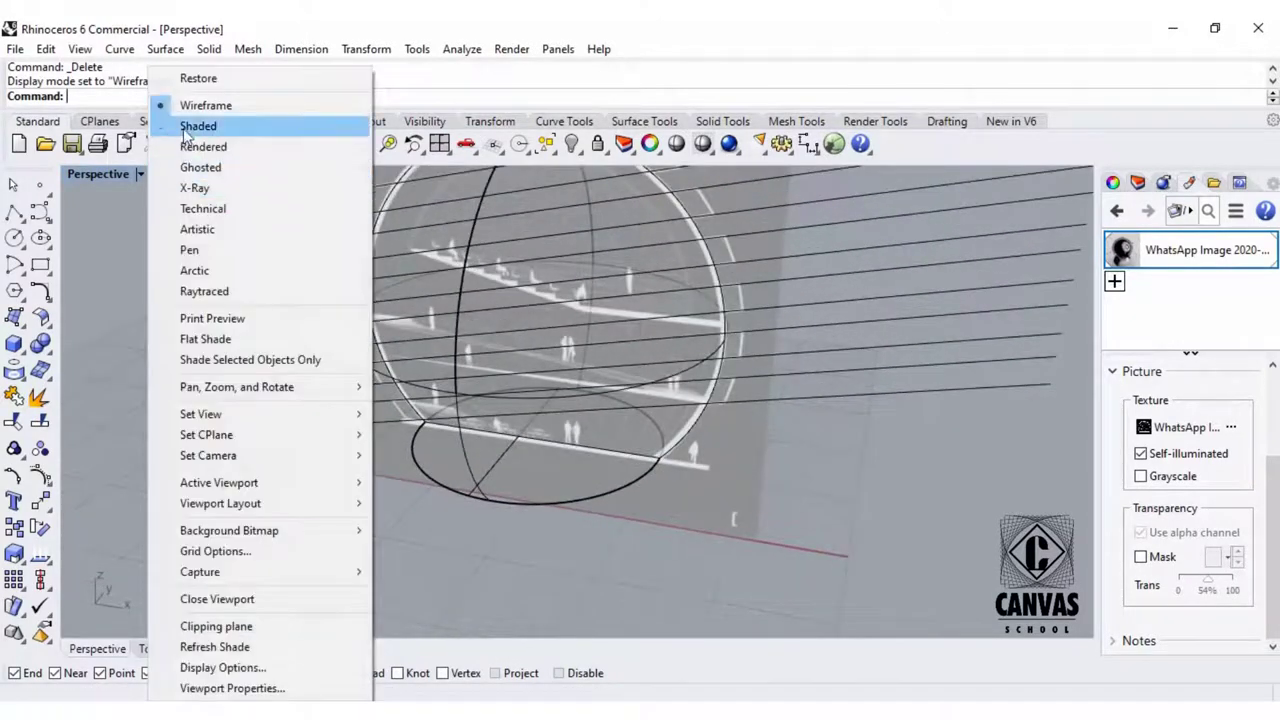
pyautogui.click(183, 130)
pyautogui.moveTo(429, 300)
pyautogui.mouseDown(button='right')
pyautogui.moveTo(606, 297)
pyautogui.moveTo(480, 280)
pyautogui.moveTo(504, 405)
pyautogui.moveTo(615, 278)
pyautogui.mouseUp(button='right')
pyautogui.scroll(-2, 504, 410)
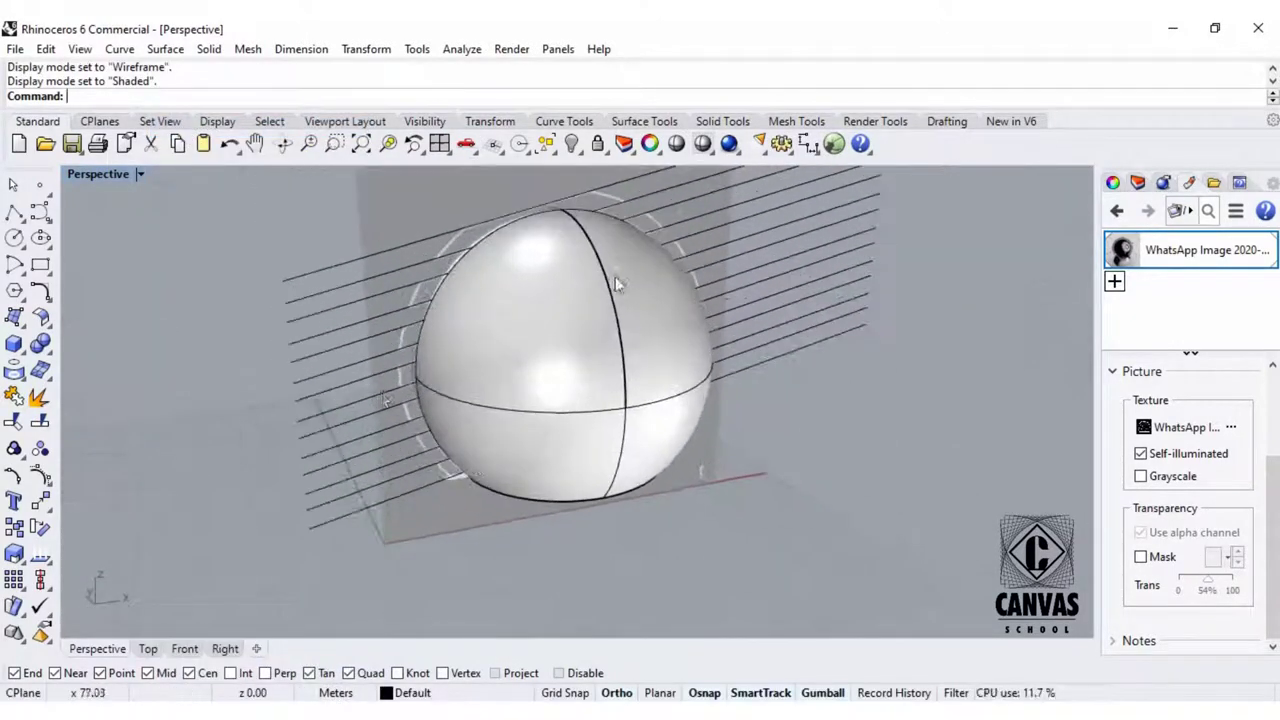
pyautogui.write('Copy')
pyautogui.press('Return')
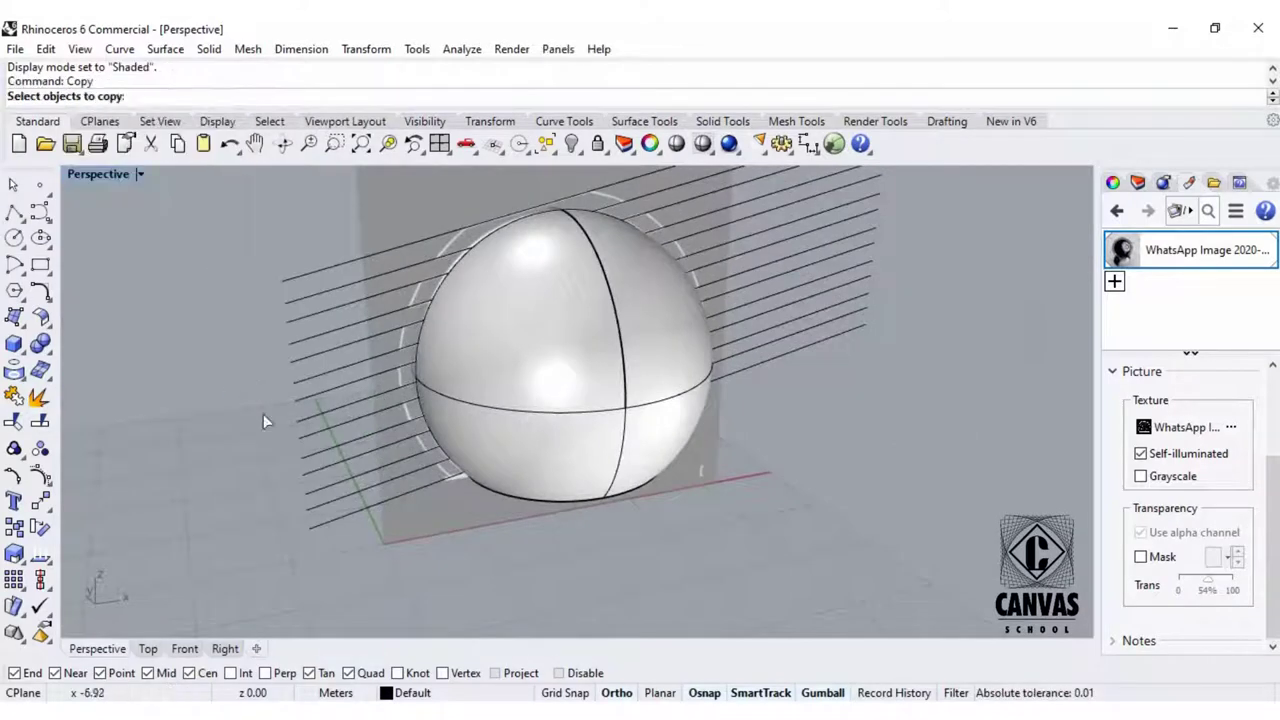
pyautogui.click(562, 474)
pyautogui.press('Escape')
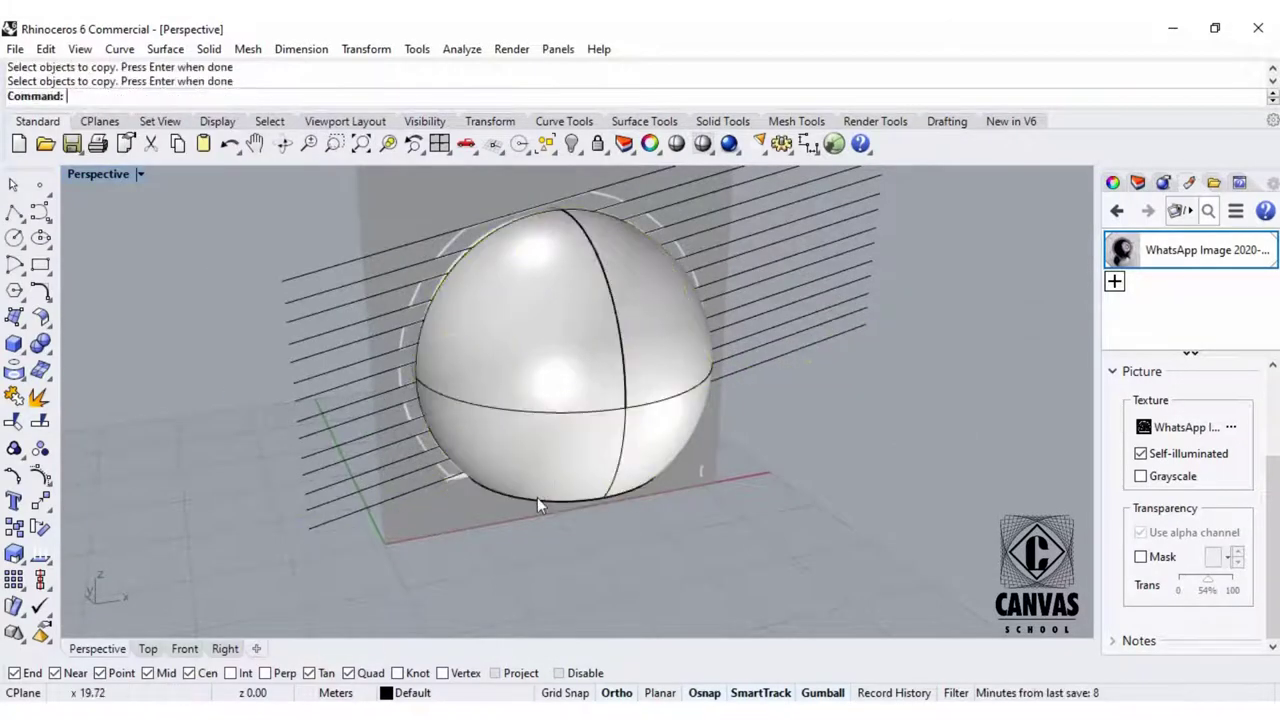
# Copy the cut sphere in place, using the same point on its bottom rim as start and target.
pyautogui.write('Copy')
pyautogui.press('Return')
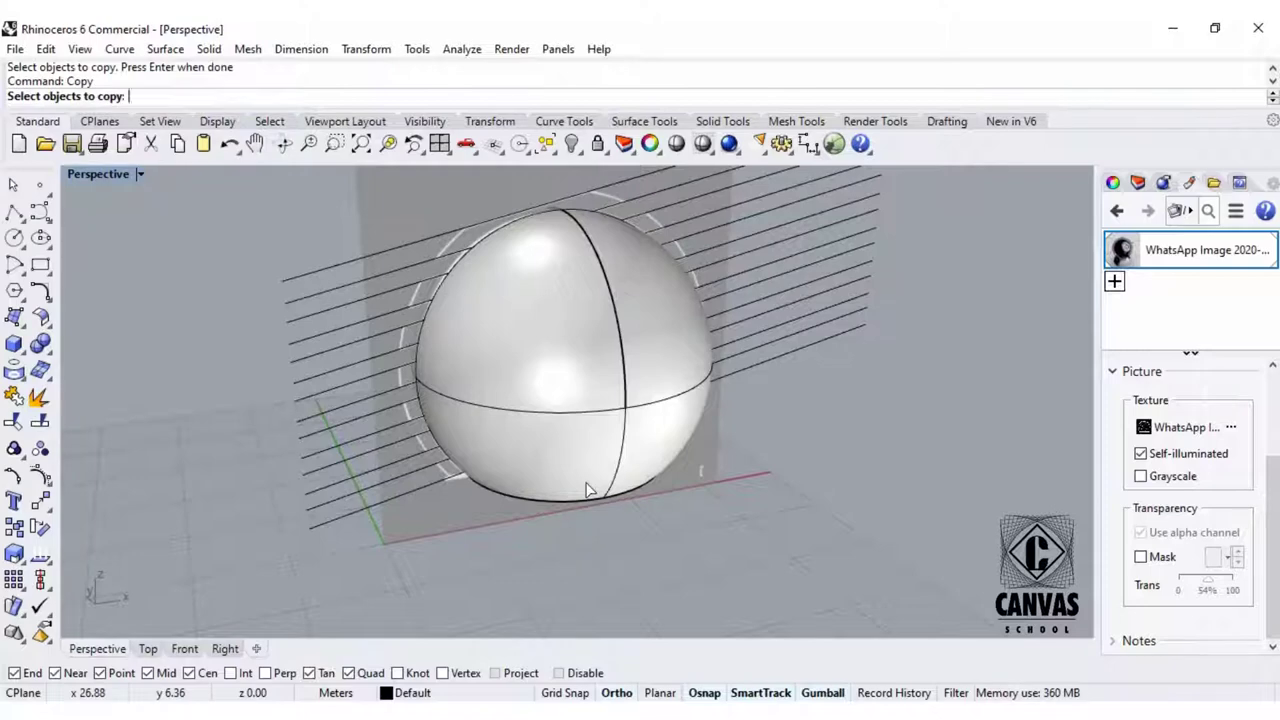
pyautogui.click(589, 490)
pyautogui.scroll(5, 601, 507)
pyautogui.scroll(-3, 586, 500)
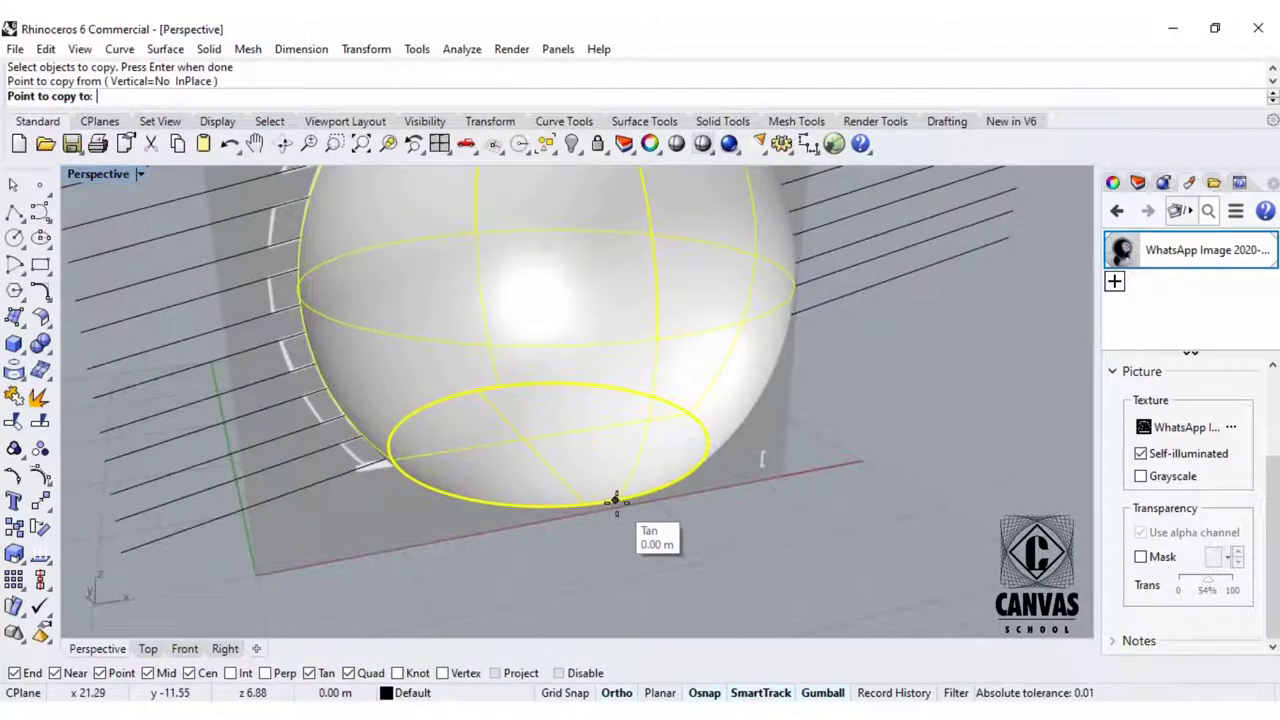
pyautogui.click(617, 501)
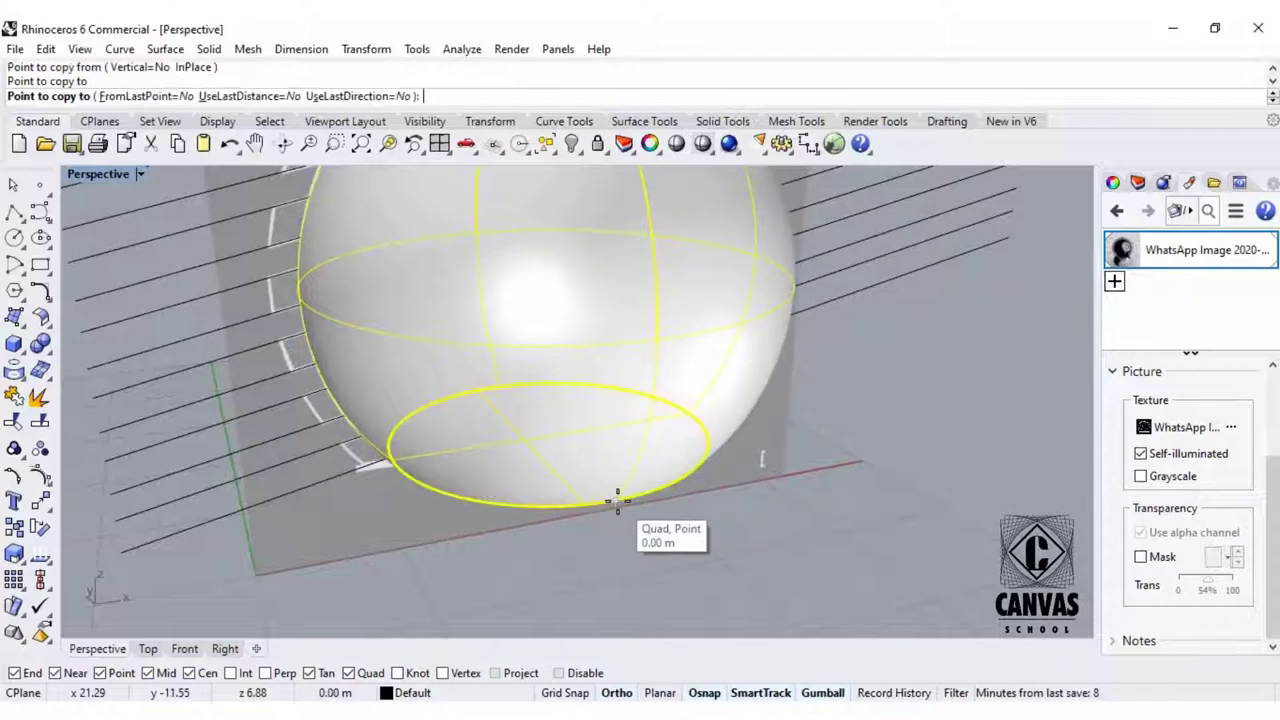
pyautogui.rightClick(634, 497)
pyautogui.moveTo(634, 497); pyautogui.dragTo(629, 338, button='right')
pyautogui.click(629, 338)
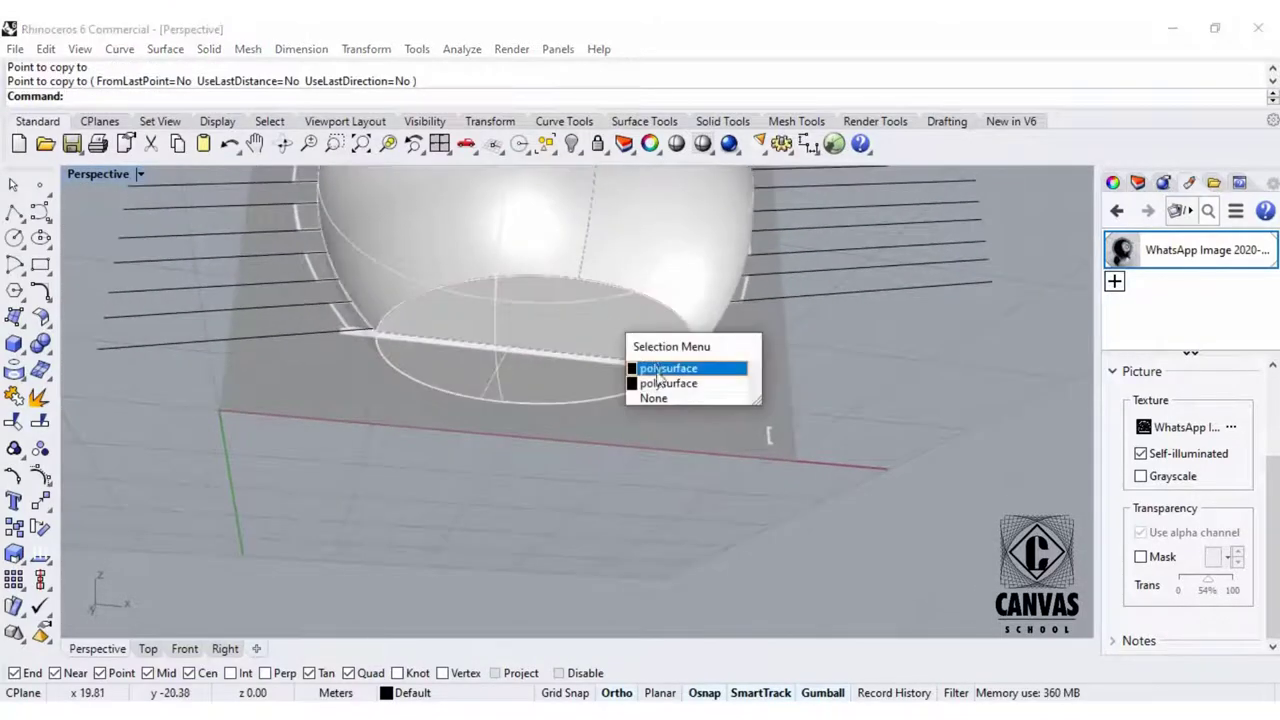
pyautogui.moveTo(650, 501); pyautogui.dragTo(783, 507, button='right')
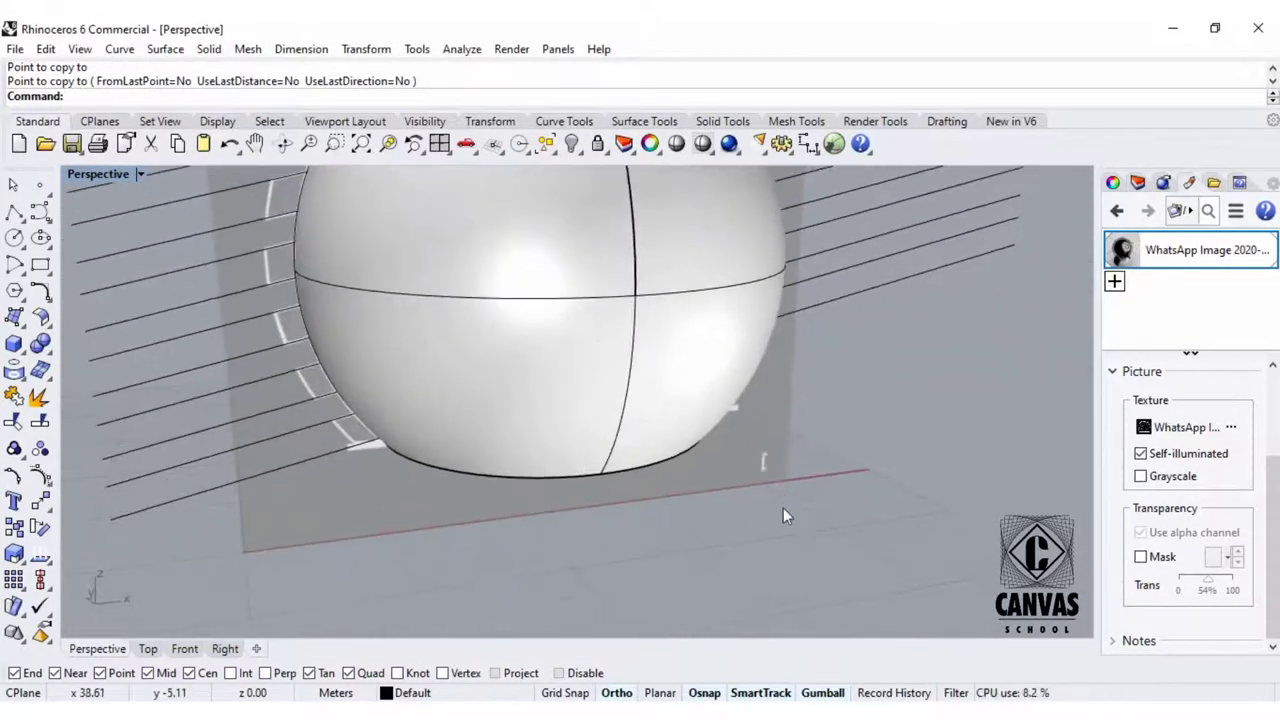
# Set the Perspective view's display mode to Wireframe.
pyautogui.scroll(-7, 649, 560)
pyautogui.scroll(2, 666, 488)
pyautogui.click(140, 174)
pyautogui.click(214, 106)
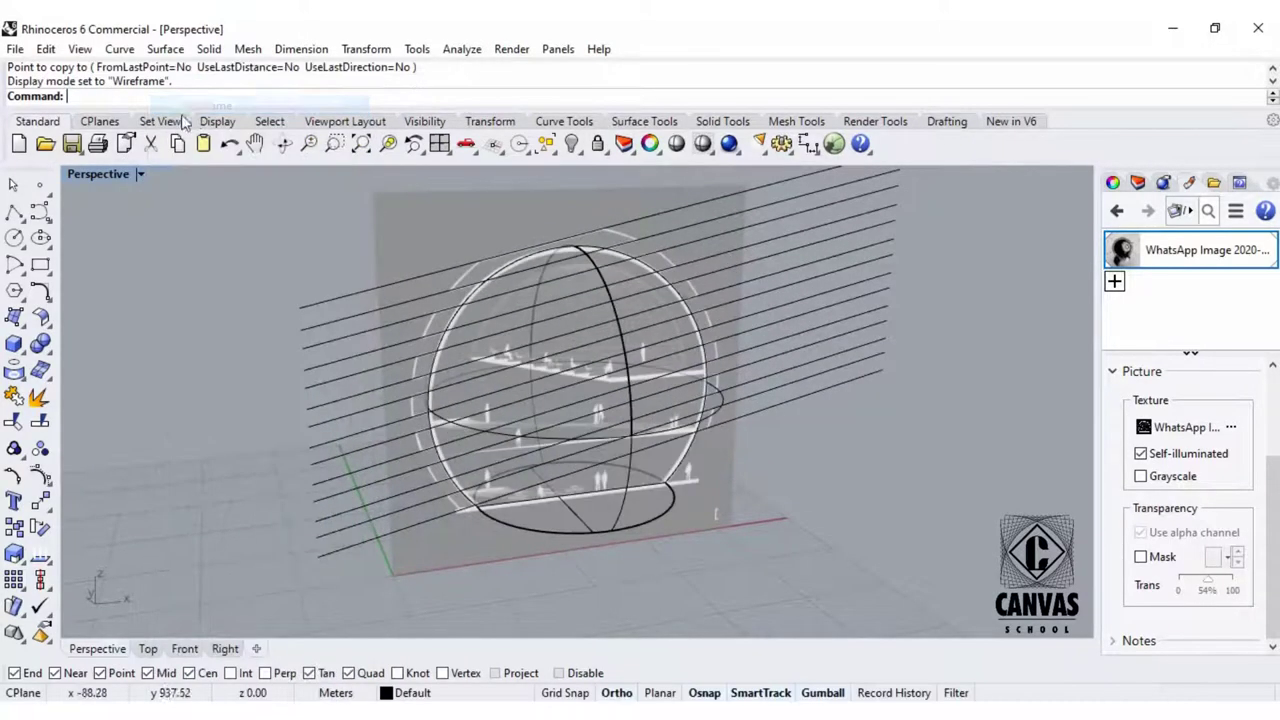
pyautogui.moveTo(520, 460); pyautogui.dragTo(414, 503, button='right')
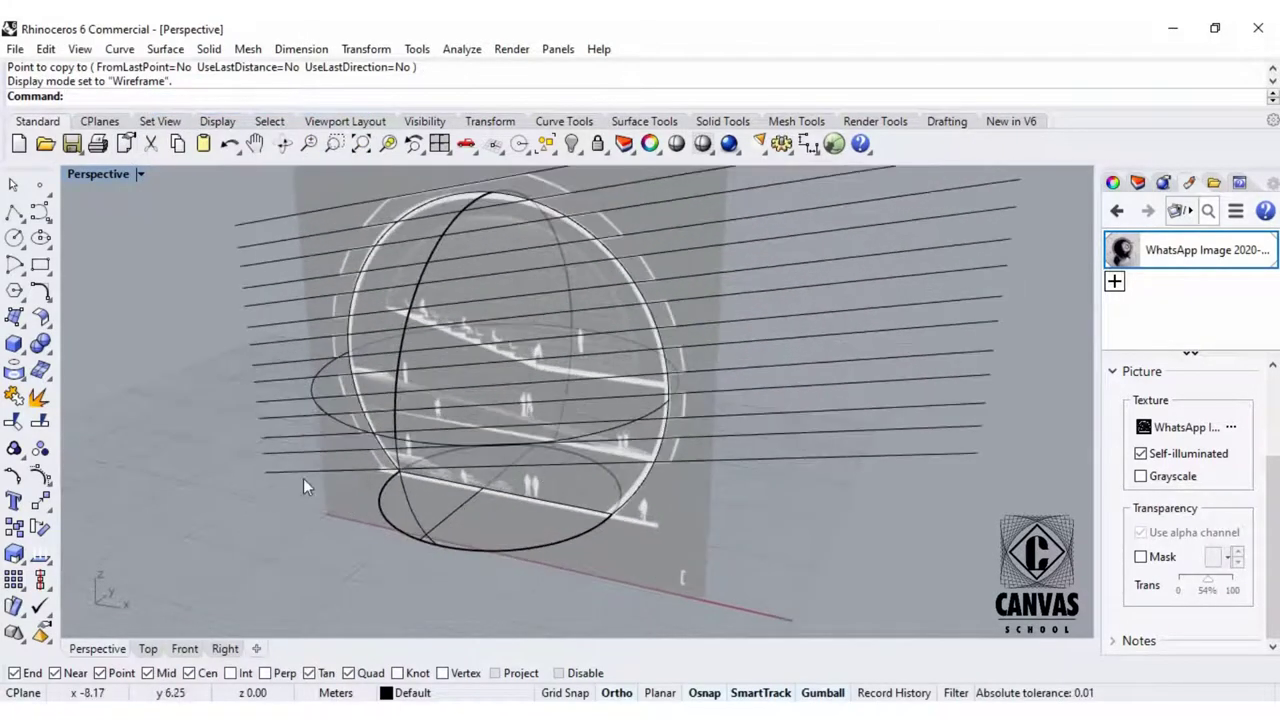
# Start a Scale of one of the two coincident spheres, with the center of its flat base as base point.
pyautogui.press('Return')
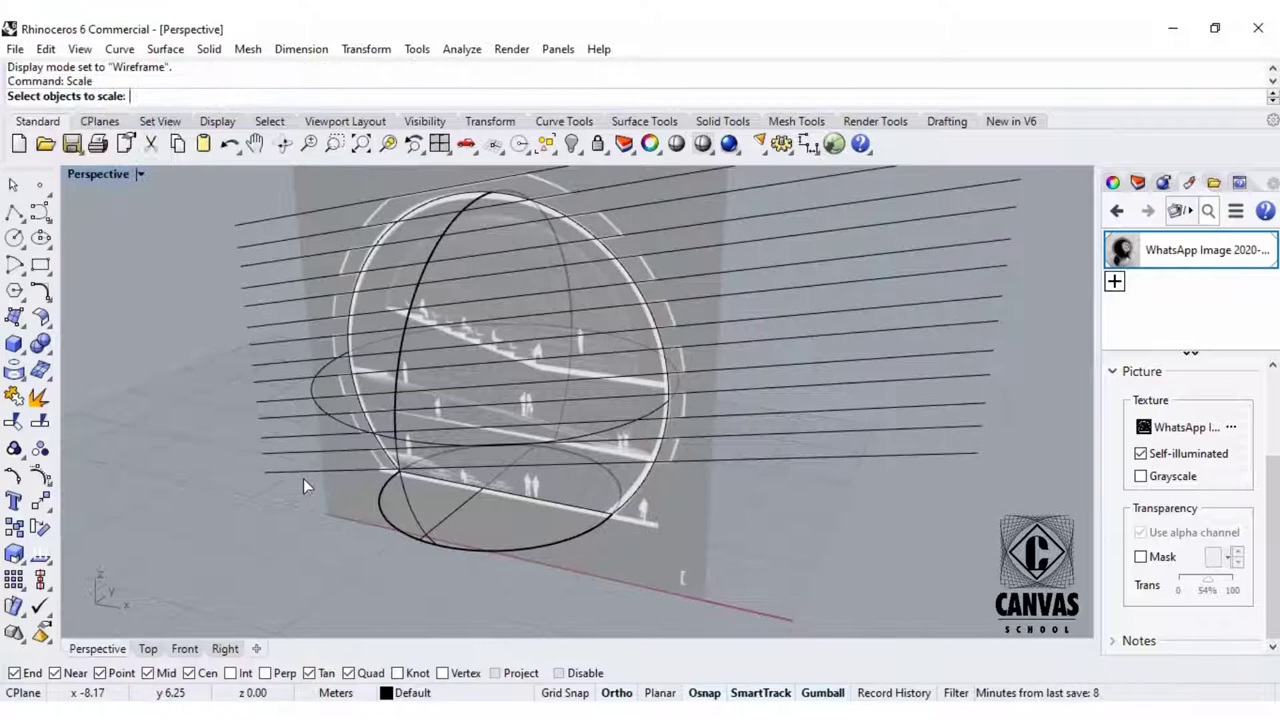
pyautogui.click(504, 551)
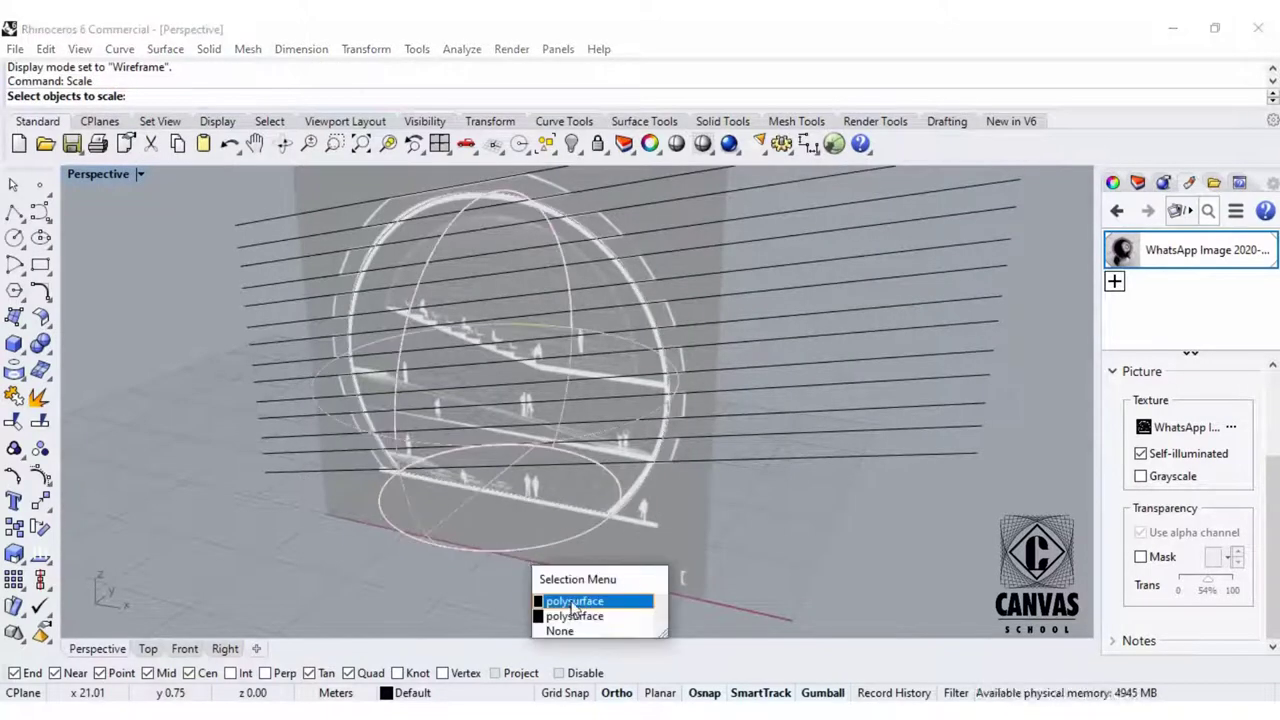
pyautogui.click(573, 602)
pyautogui.press('Return')
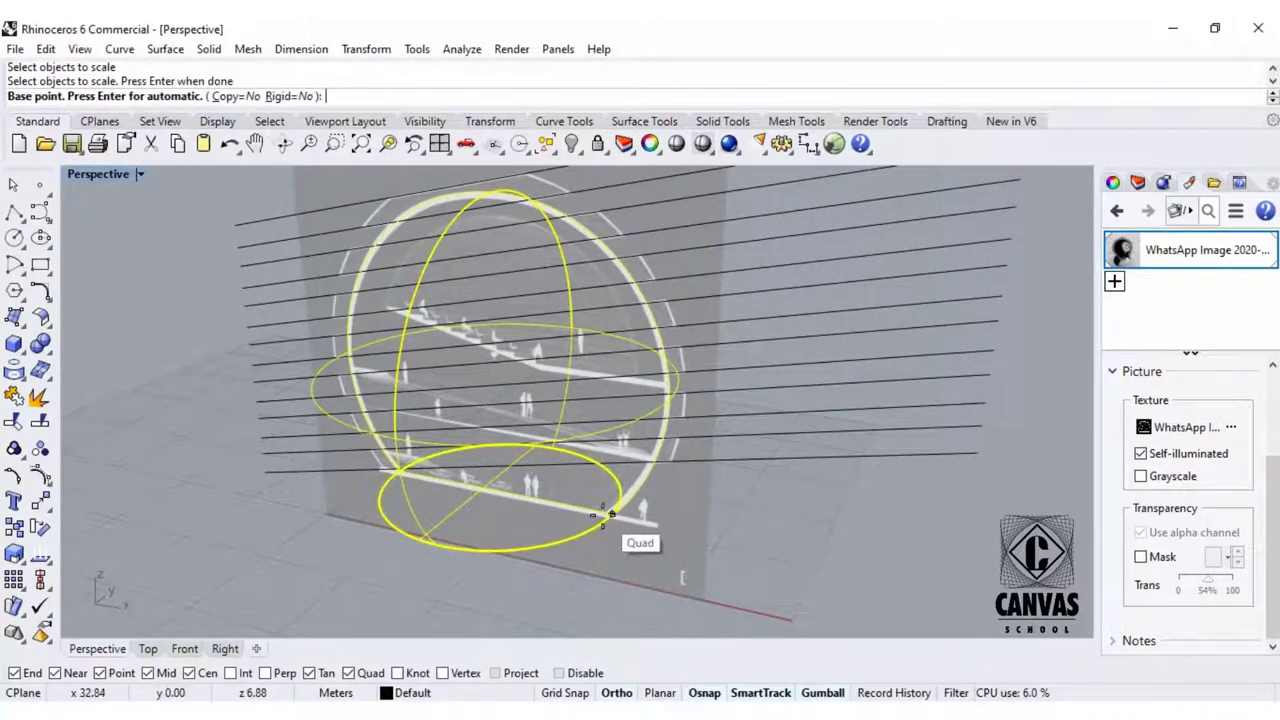
pyautogui.moveTo(603, 515); pyautogui.dragTo(574, 518, button='right')
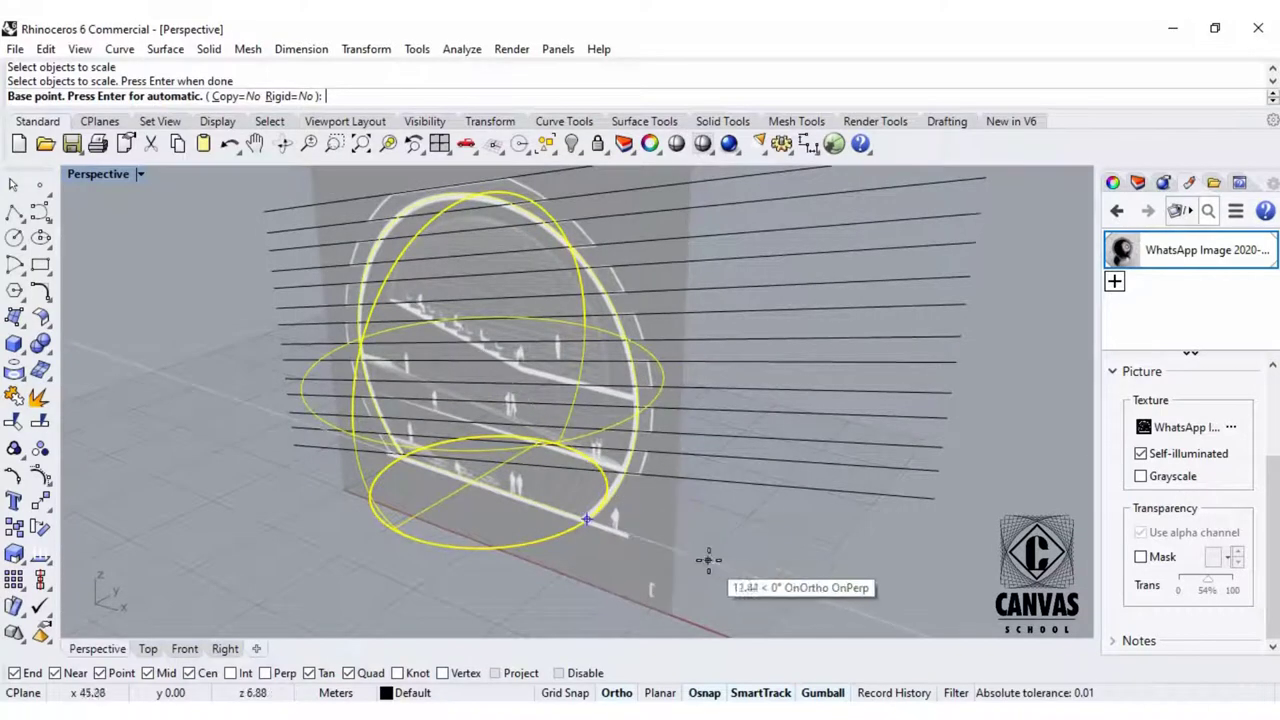
pyautogui.moveTo(480, 483); pyautogui.dragTo(509, 554, button='right')
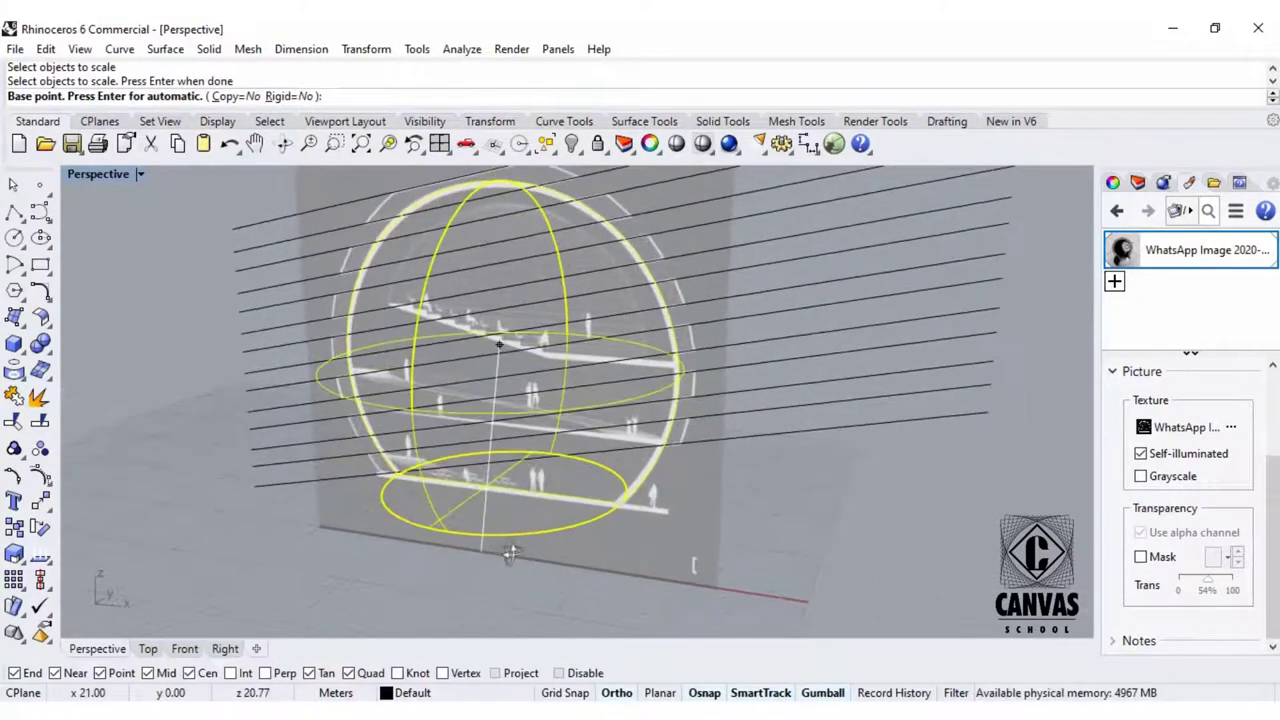
pyautogui.moveTo(500, 488); pyautogui.dragTo(477, 510, button='right')
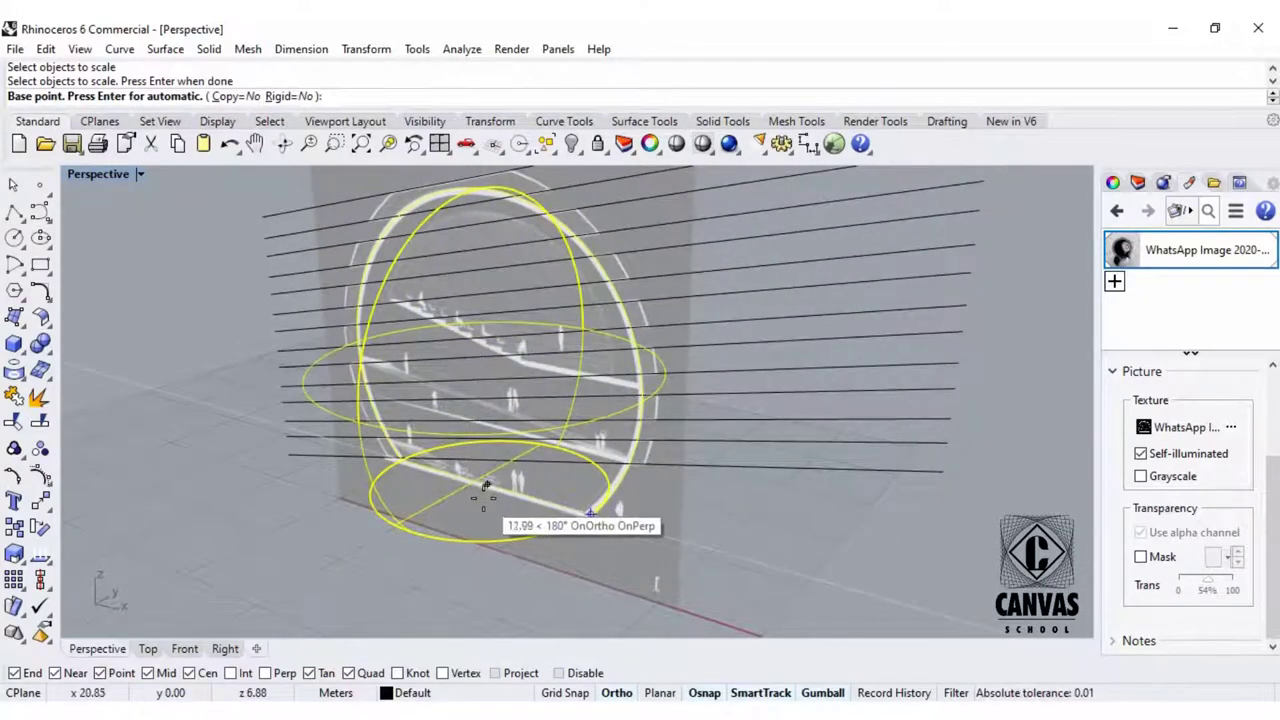
pyautogui.moveTo(571, 522); pyautogui.dragTo(600, 525, button='right')
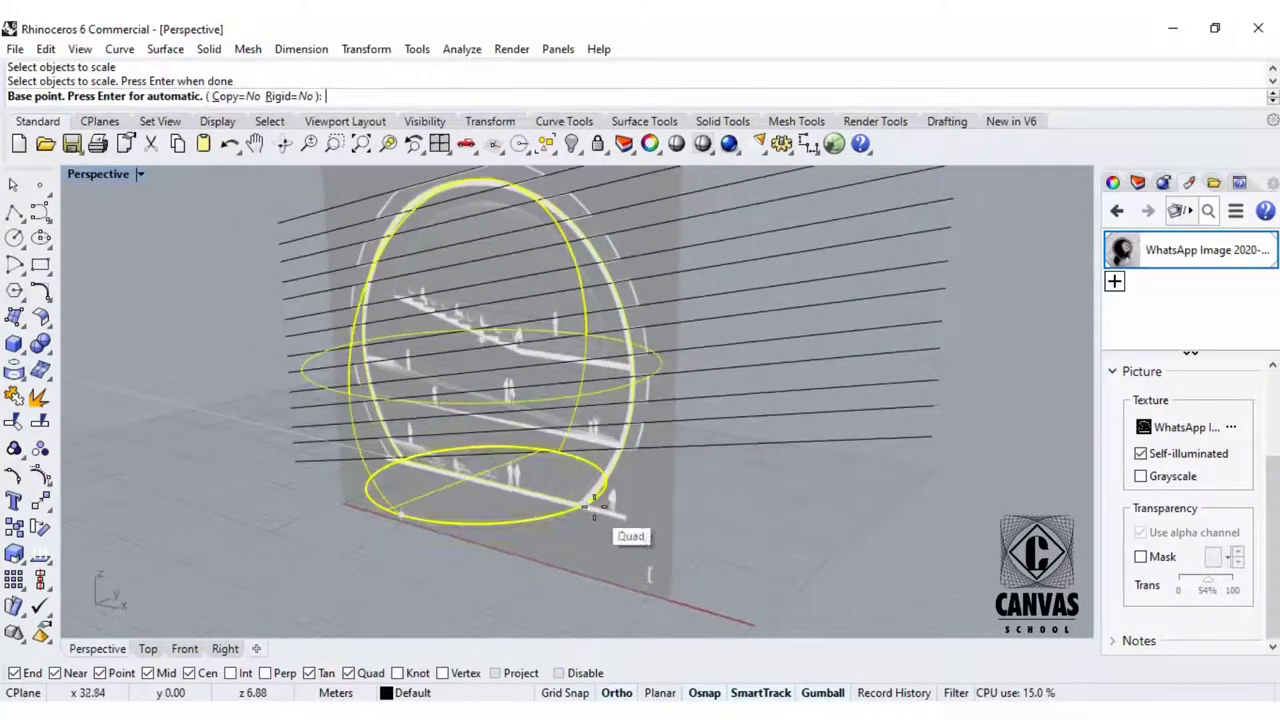
pyautogui.click(485, 481)
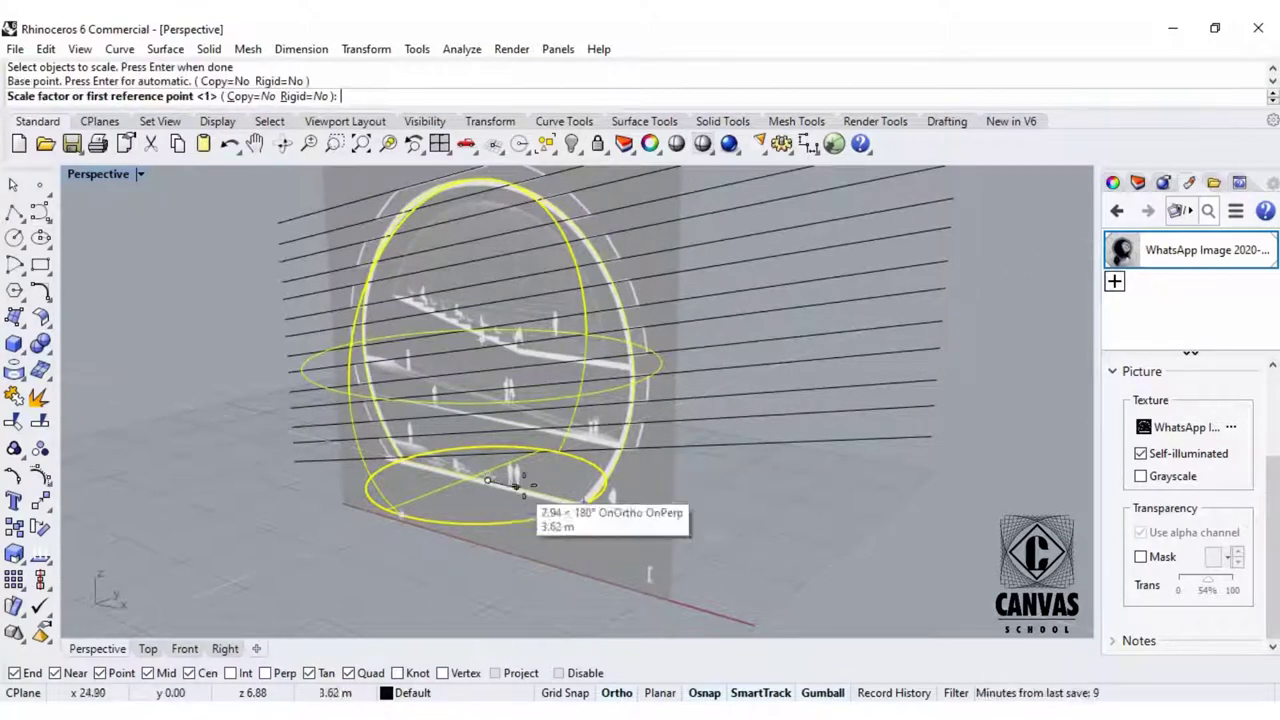
# Switch to Front view and enlarge the selected sphere to the picture's dashed outer ring, with the second reference point about 32.4 m from the base point.
pyautogui.click(468, 146)
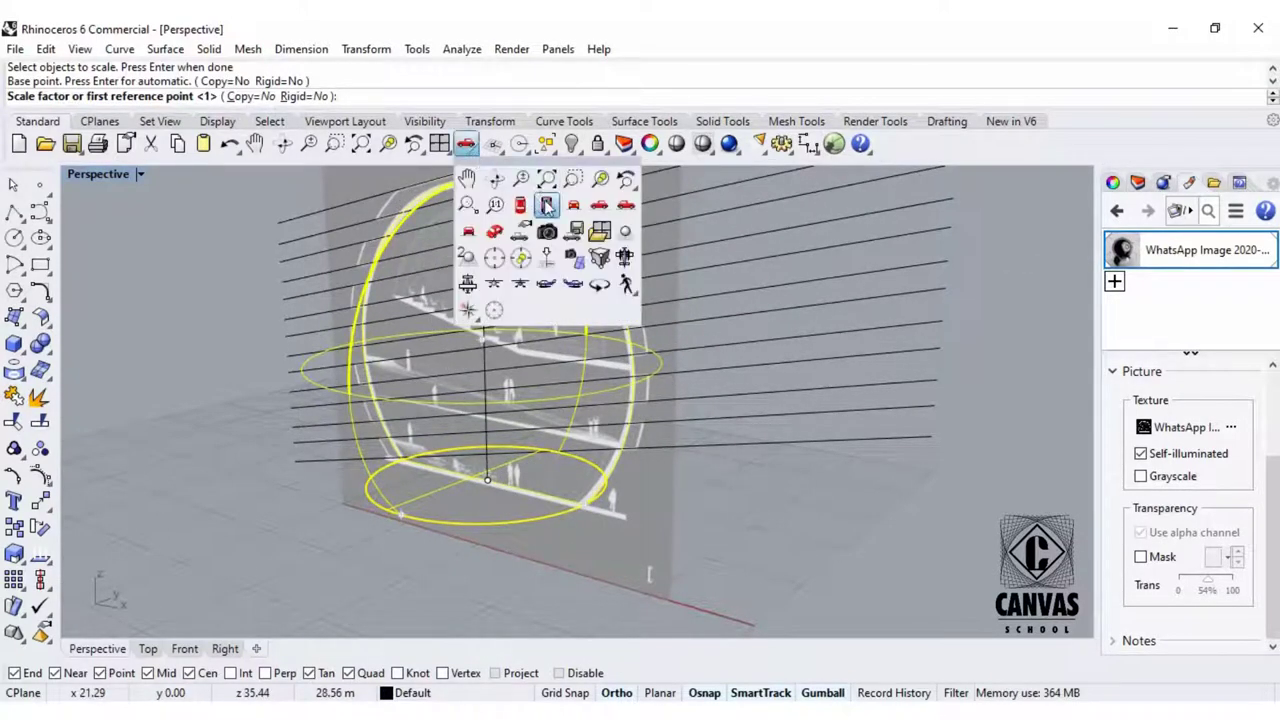
pyautogui.click(556, 206)
pyautogui.scroll(2, 737, 496)
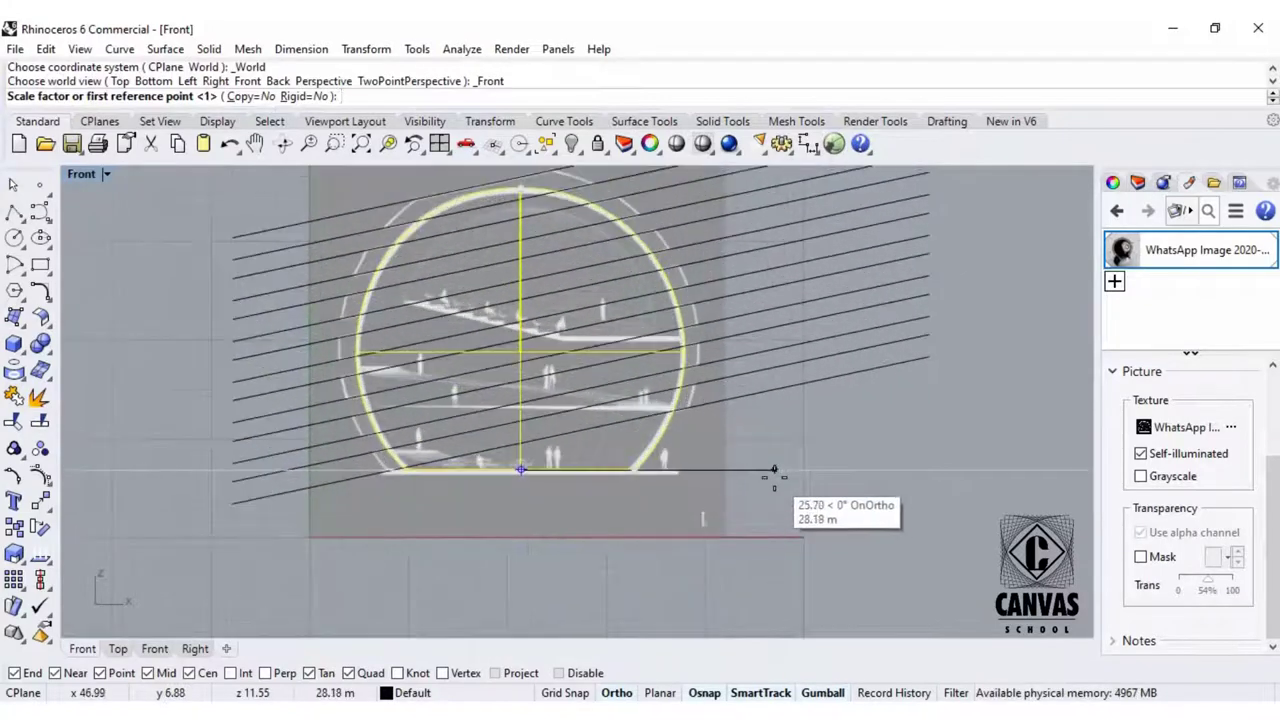
pyautogui.click(781, 472)
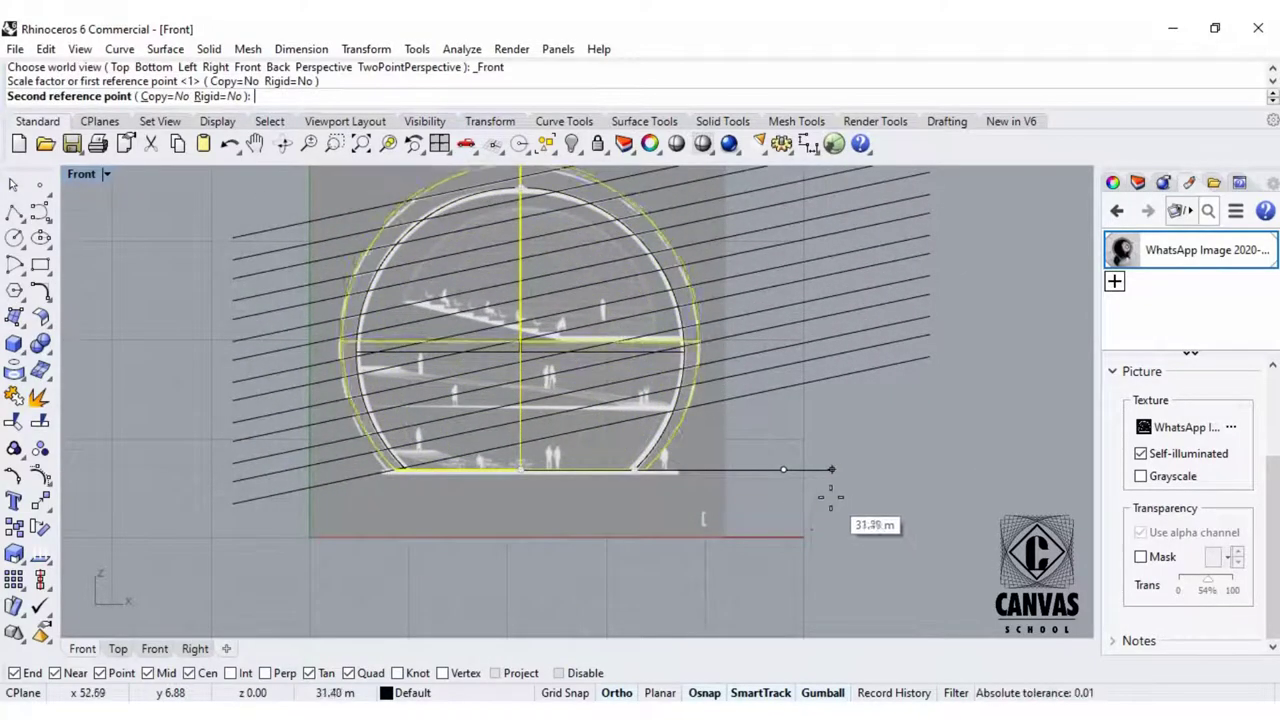
pyautogui.scroll(-1, 829, 498)
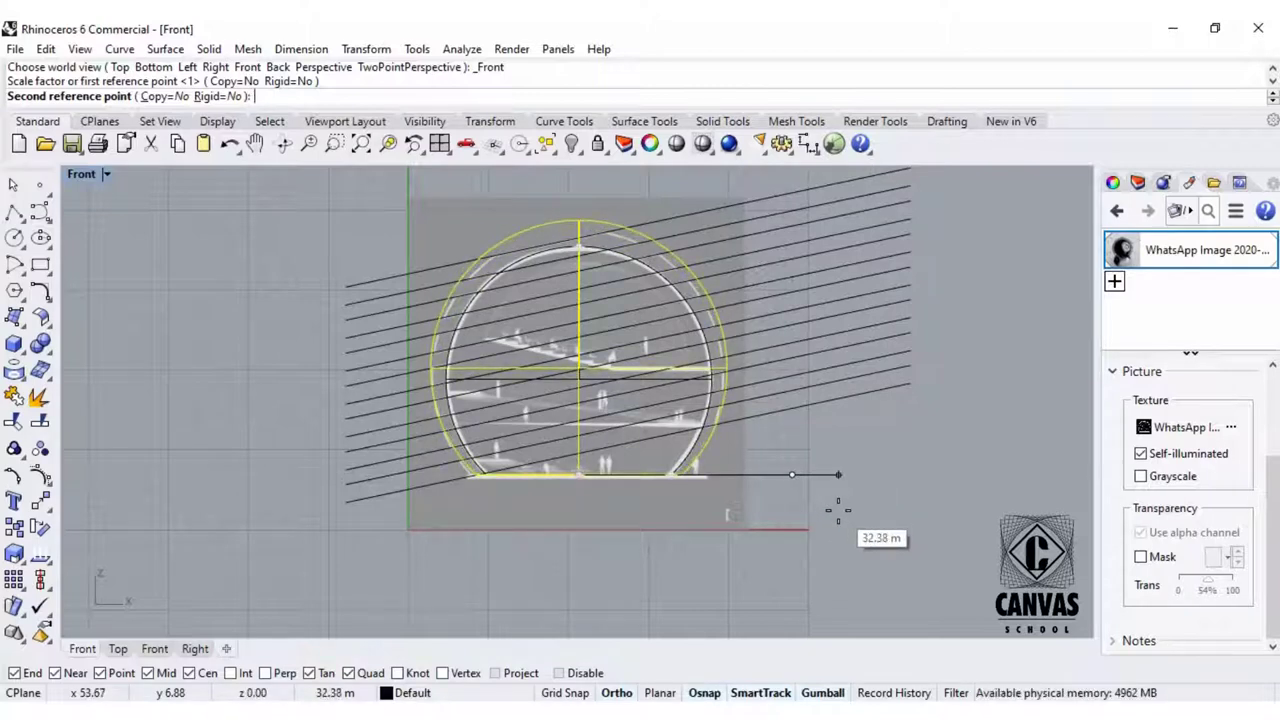
pyautogui.click(838, 511)
pyautogui.scroll(-3, 839, 511)
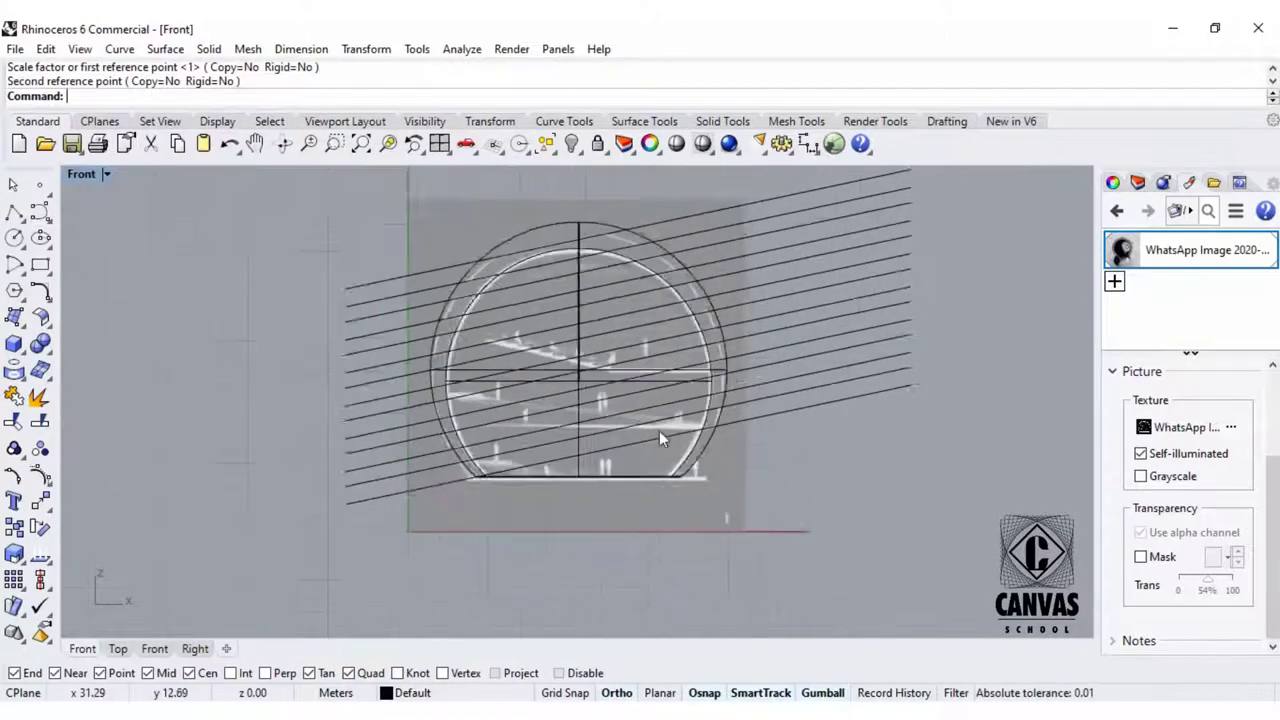
# Change the upper Front viewport to Perspective, maximize it and set its display mode to Shaded.
pyautogui.doubleClick(80, 175)
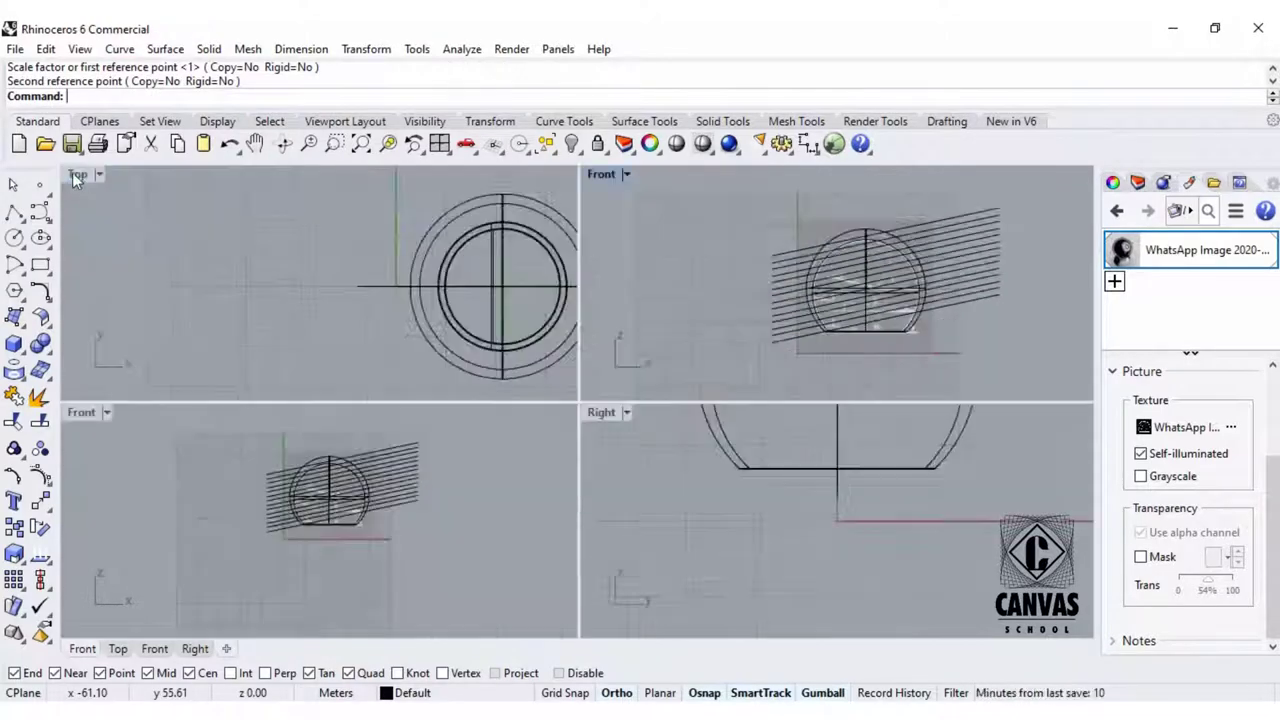
pyautogui.click(600, 175)
pyautogui.moveTo(688, 411)
pyautogui.click(900, 563)
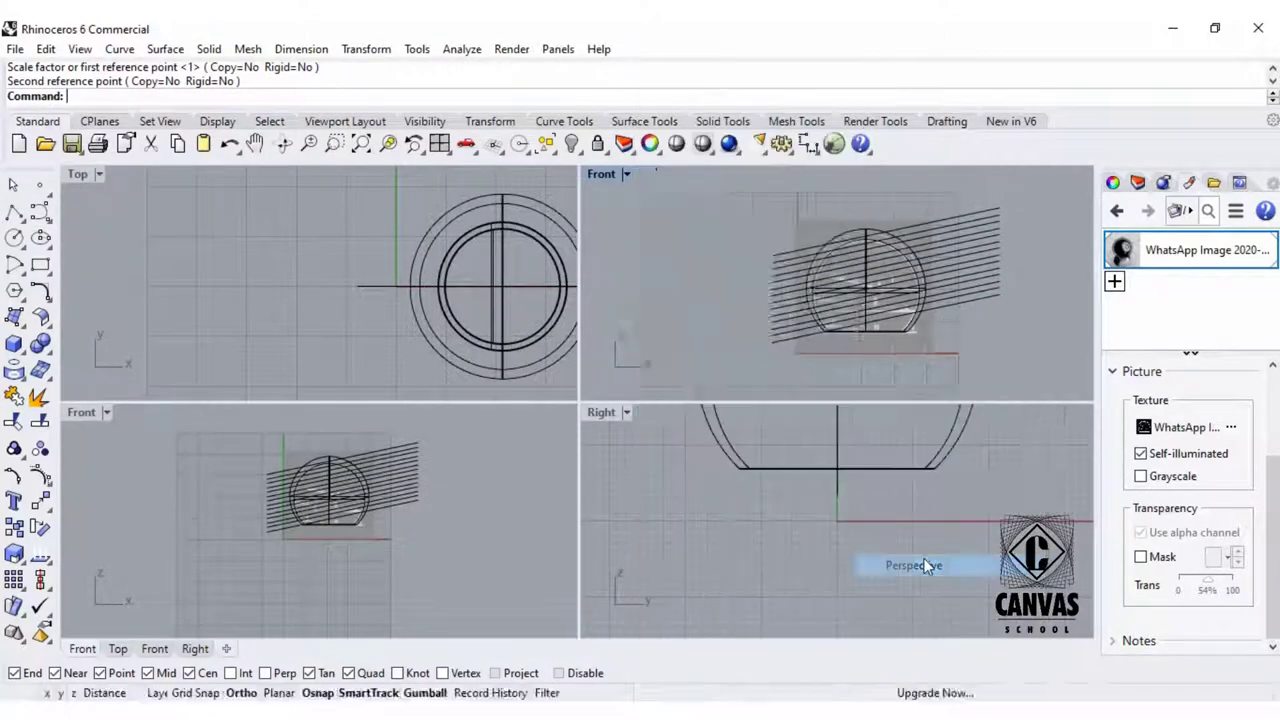
pyautogui.doubleClick(624, 173)
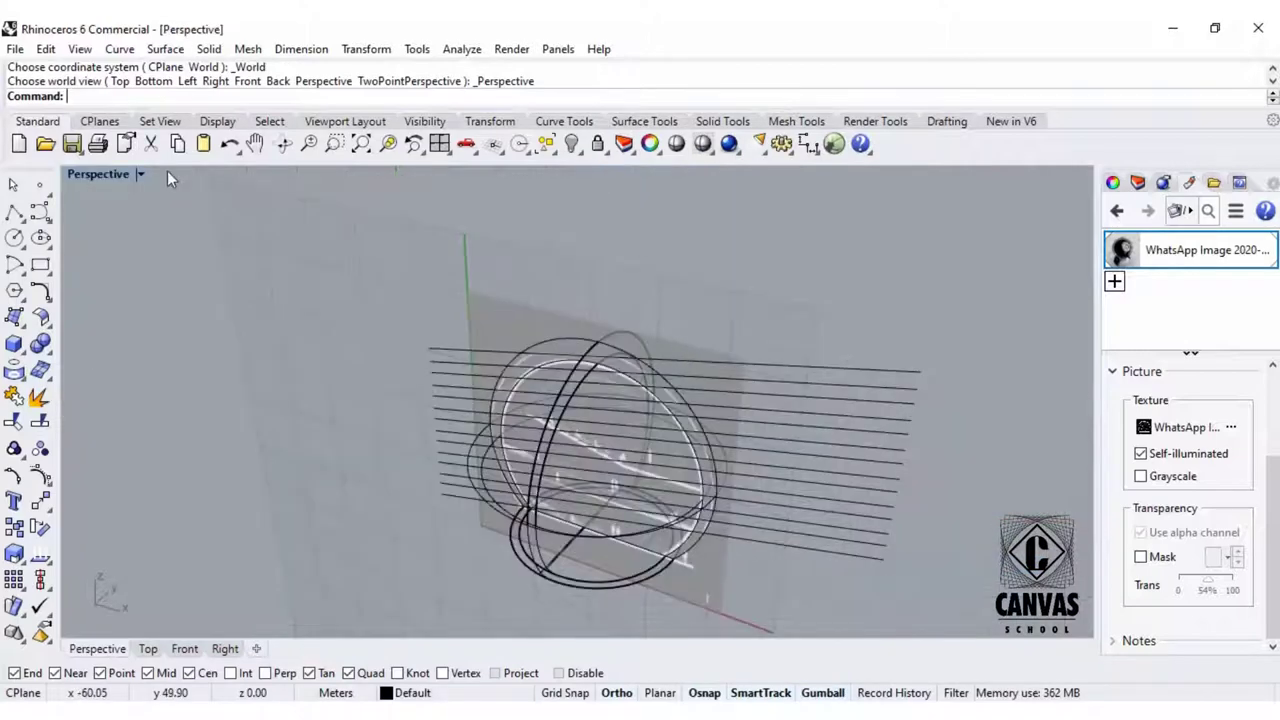
pyautogui.click(141, 175)
pyautogui.click(200, 126)
# Examine the flat base of the two nested spheres from below.
pyautogui.moveTo(520, 410); pyautogui.dragTo(591, 415, button='right')
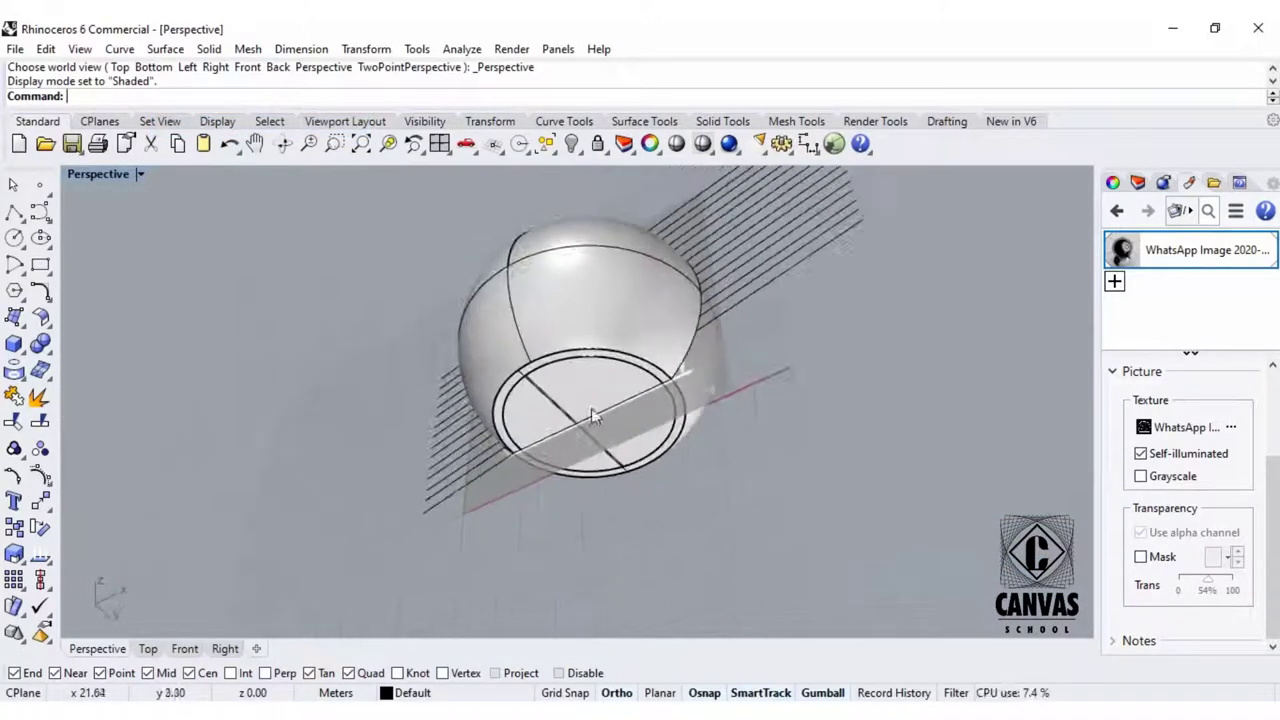
pyautogui.scroll(5, 576, 366)
pyautogui.click(588, 306)
pyautogui.click(586, 396)
pyautogui.click(553, 398)
pyautogui.click(224, 379)
pyautogui.moveTo(224, 379); pyautogui.dragTo(251, 308, button='right')
pyautogui.scroll(-4, 671, 306)
pyautogui.scroll(2, 564, 295)
pyautogui.scroll(-2, 556, 340)
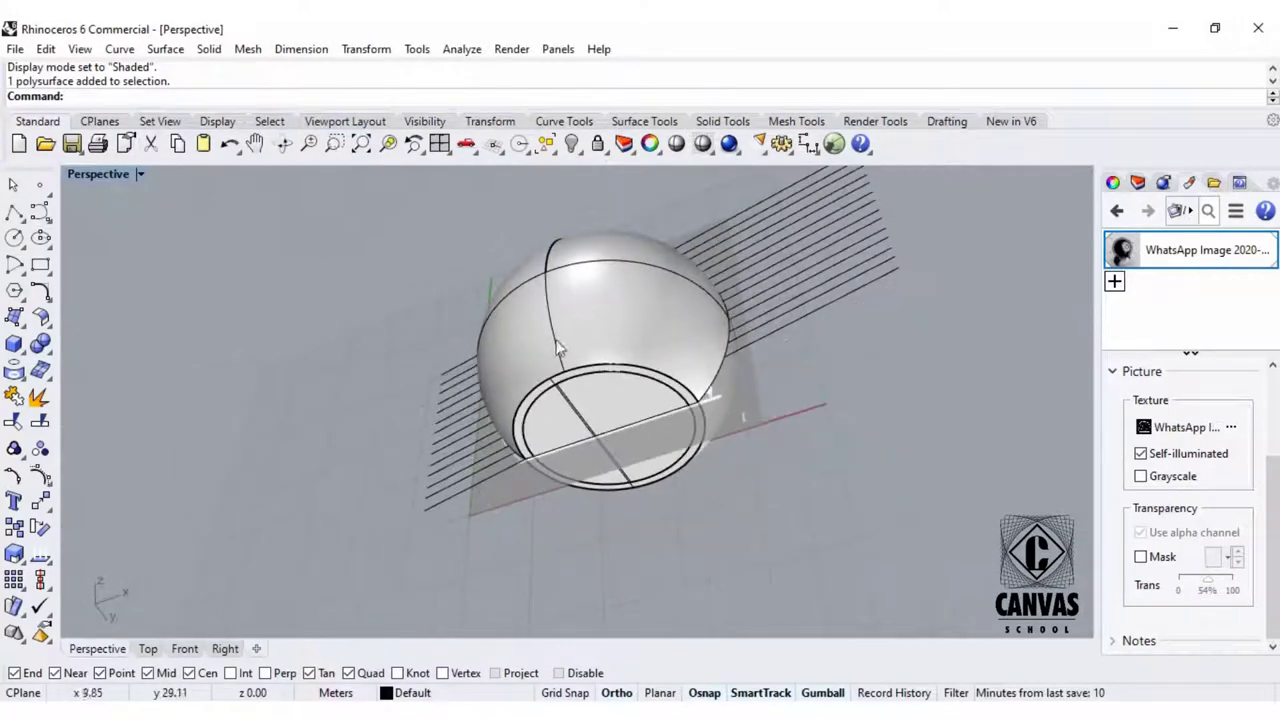
# Split the larger outer sphere with the inner sphere using BooleanSplit and check the resulting parts.
pyautogui.write('split')
pyautogui.press('Return')
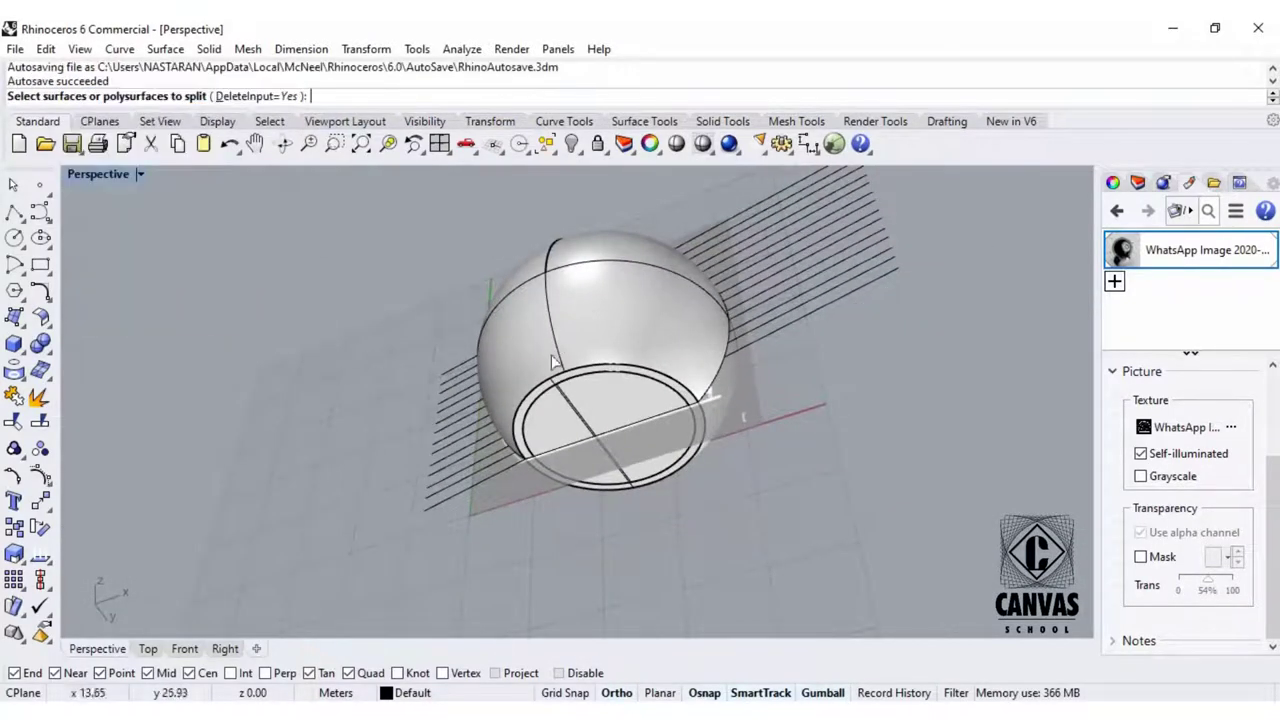
pyautogui.click(617, 331)
pyautogui.press('Return')
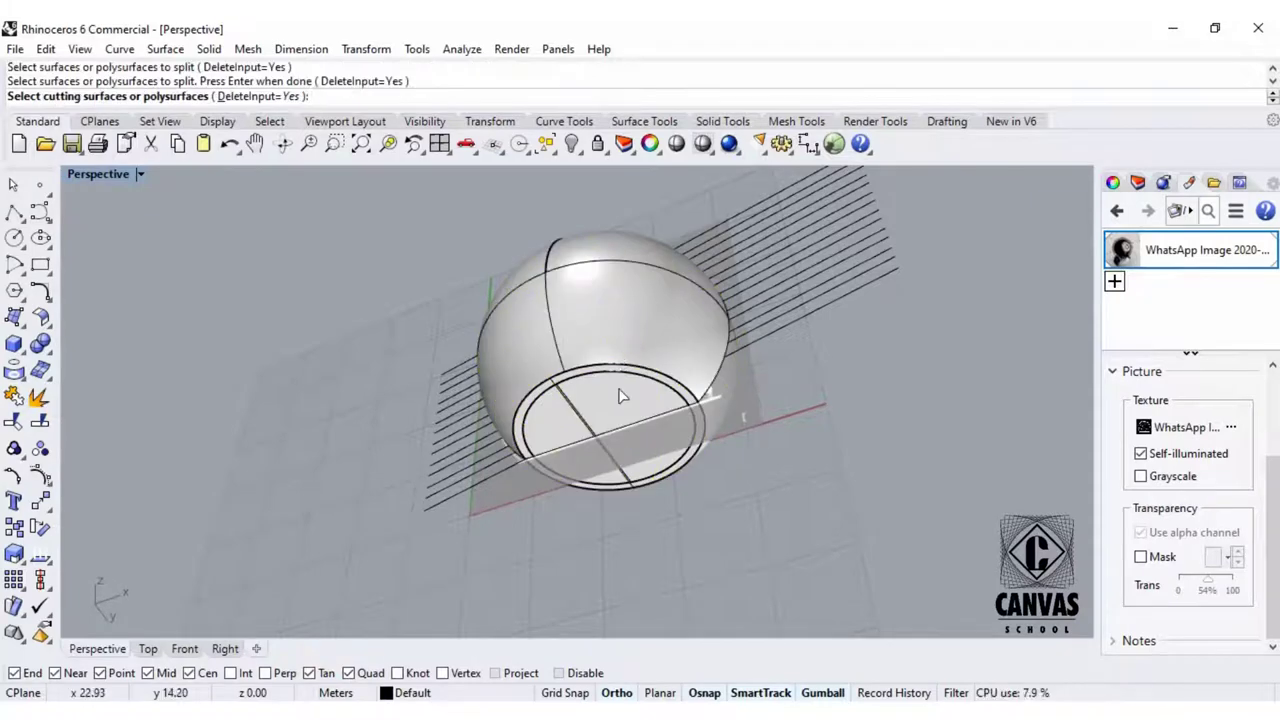
pyautogui.click(622, 395)
pyautogui.click(688, 454)
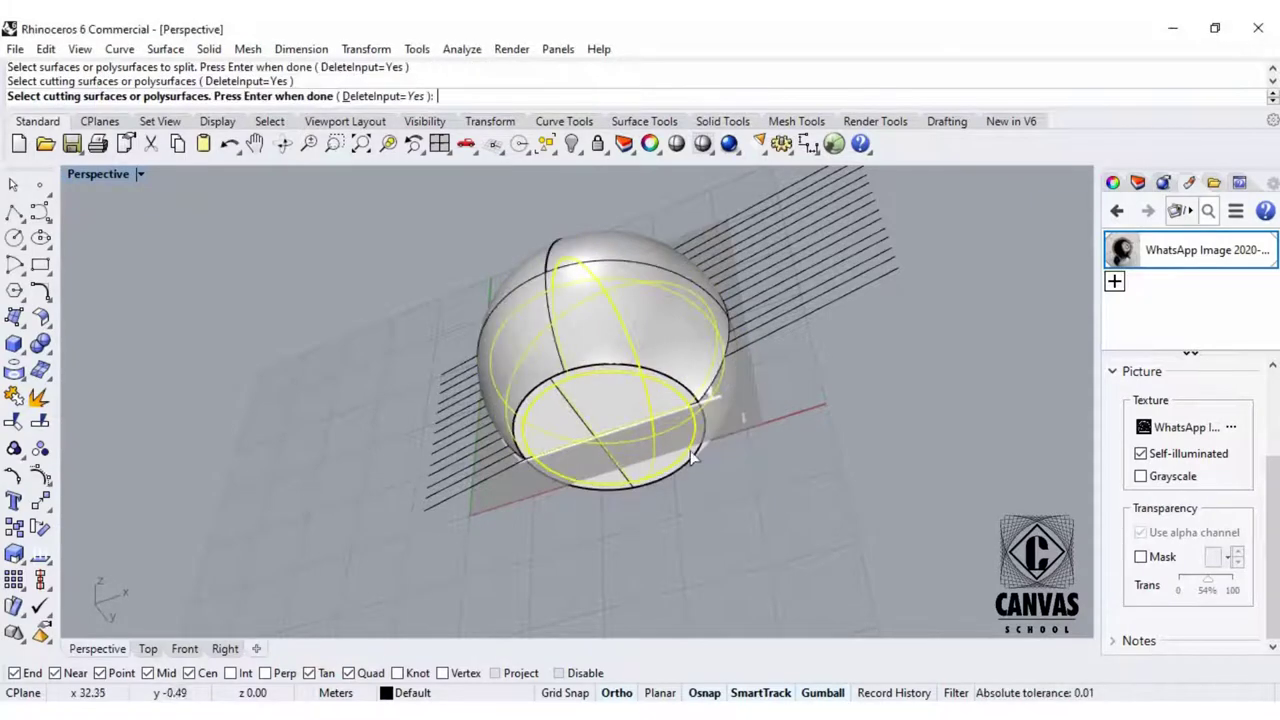
pyautogui.press('Return')
pyautogui.click(615, 392)
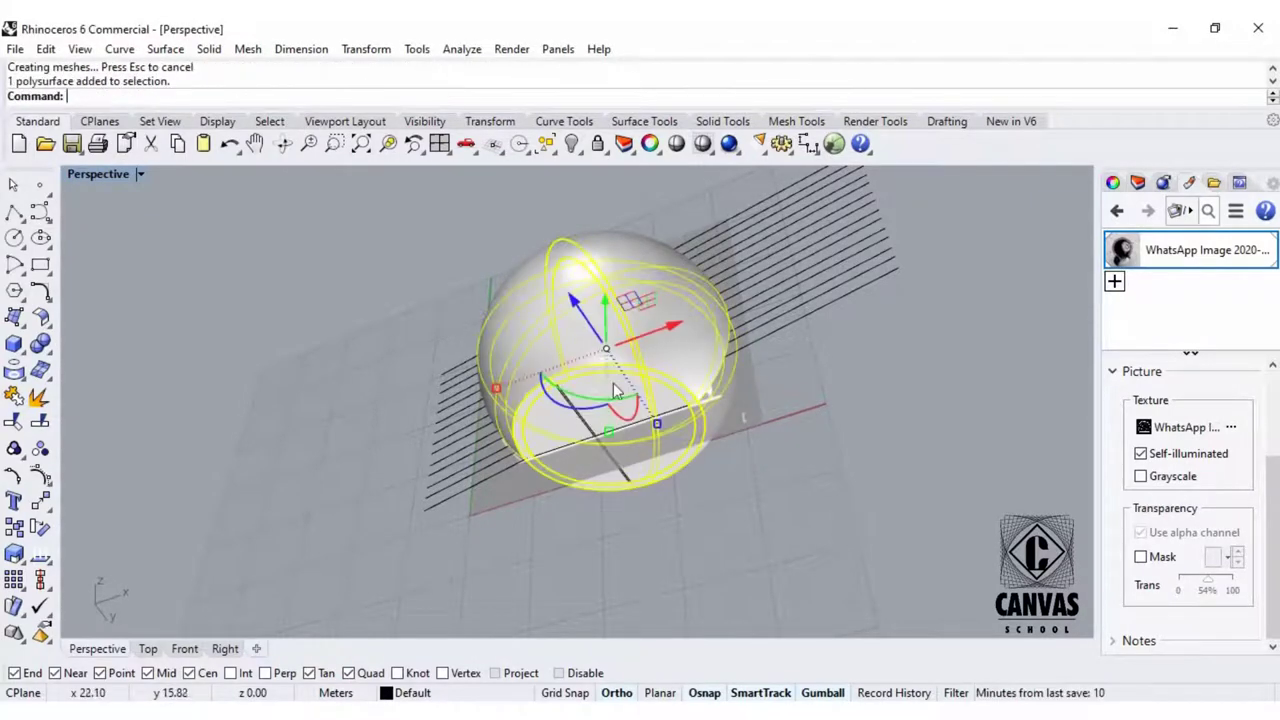
pyautogui.click(584, 440)
pyautogui.click(873, 396)
pyautogui.moveTo(873, 396); pyautogui.dragTo(856, 518, button='right')
pyautogui.scroll(-4, 650, 421)
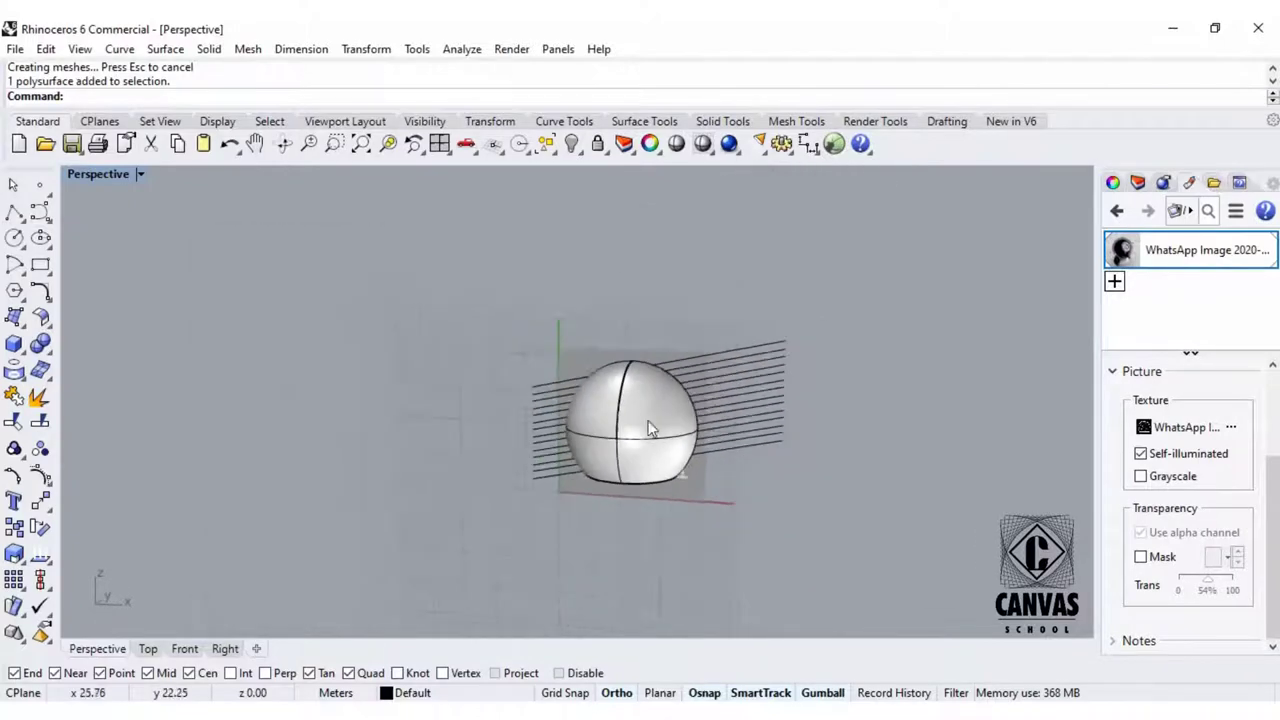
# Extrude all 14 slanted guide lines to both sides so the resulting planes pass completely through the spheres.
pyautogui.scroll(2, 650, 428)
pyautogui.moveTo(759, 490); pyautogui.dragTo(756, 472)
pyautogui.moveTo(756, 472); pyautogui.dragTo(829, 363, button='right')
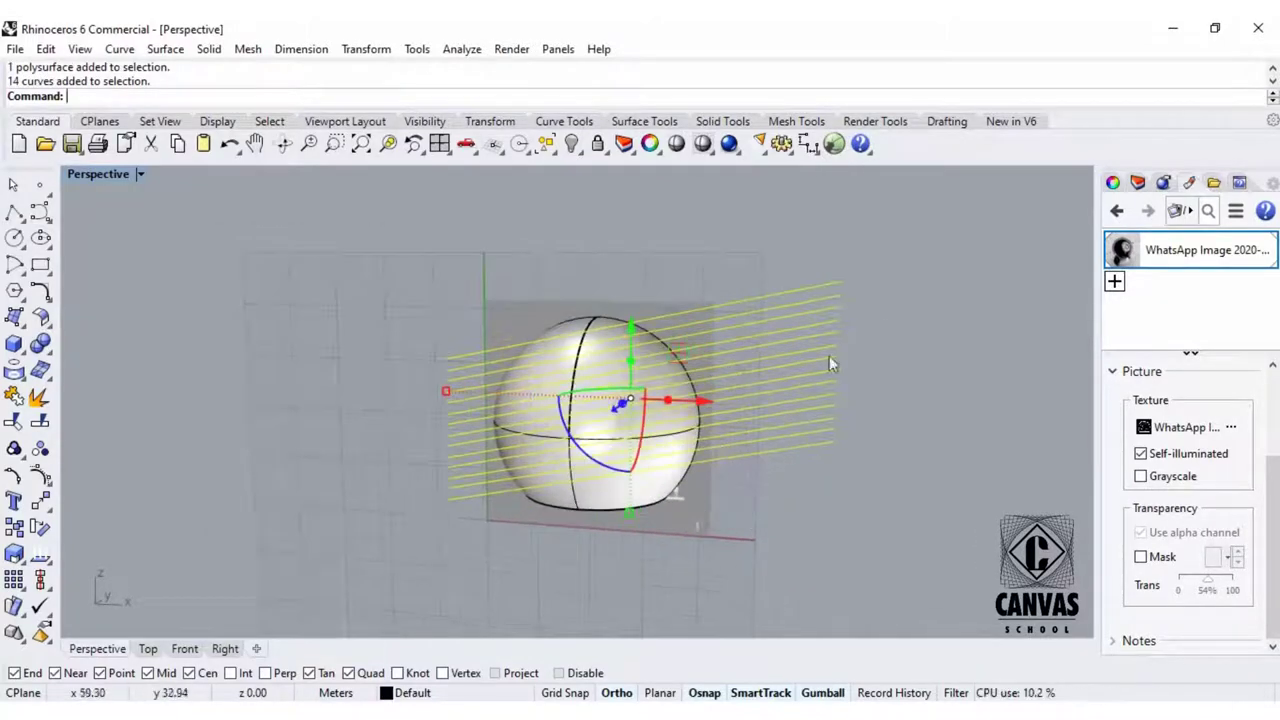
pyautogui.write('ExtrudeCrv')
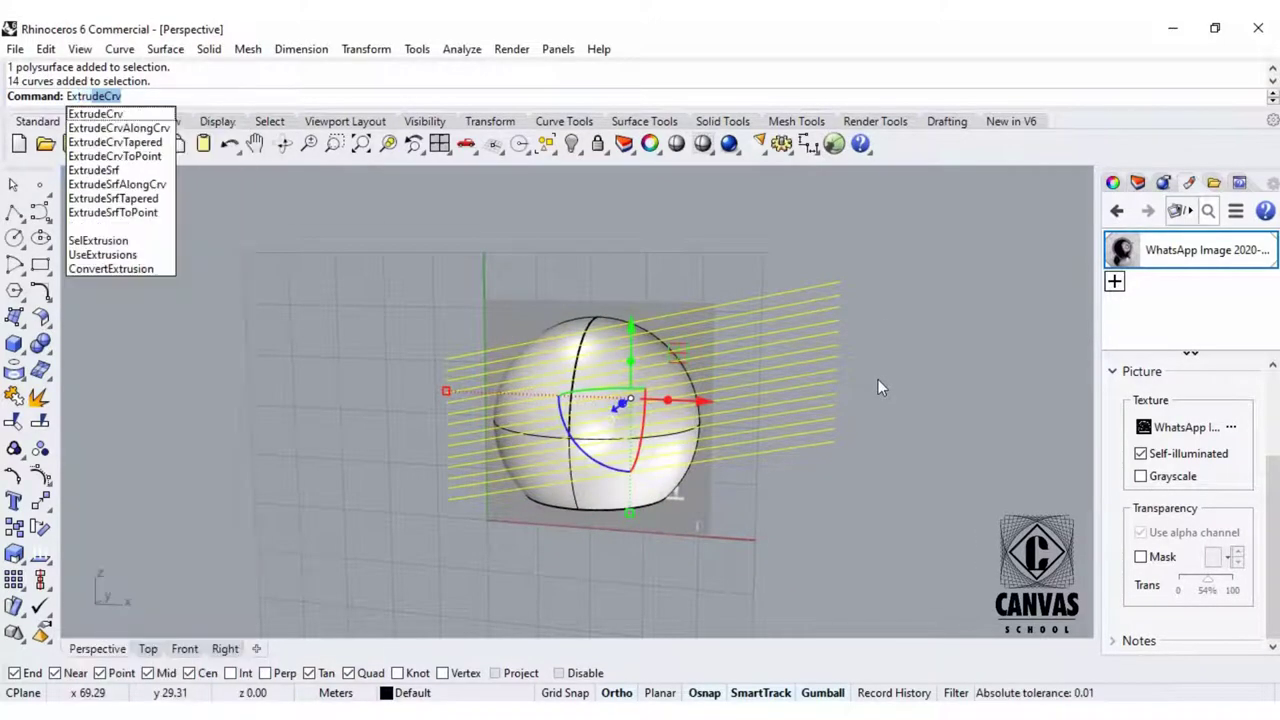
pyautogui.press('Return')
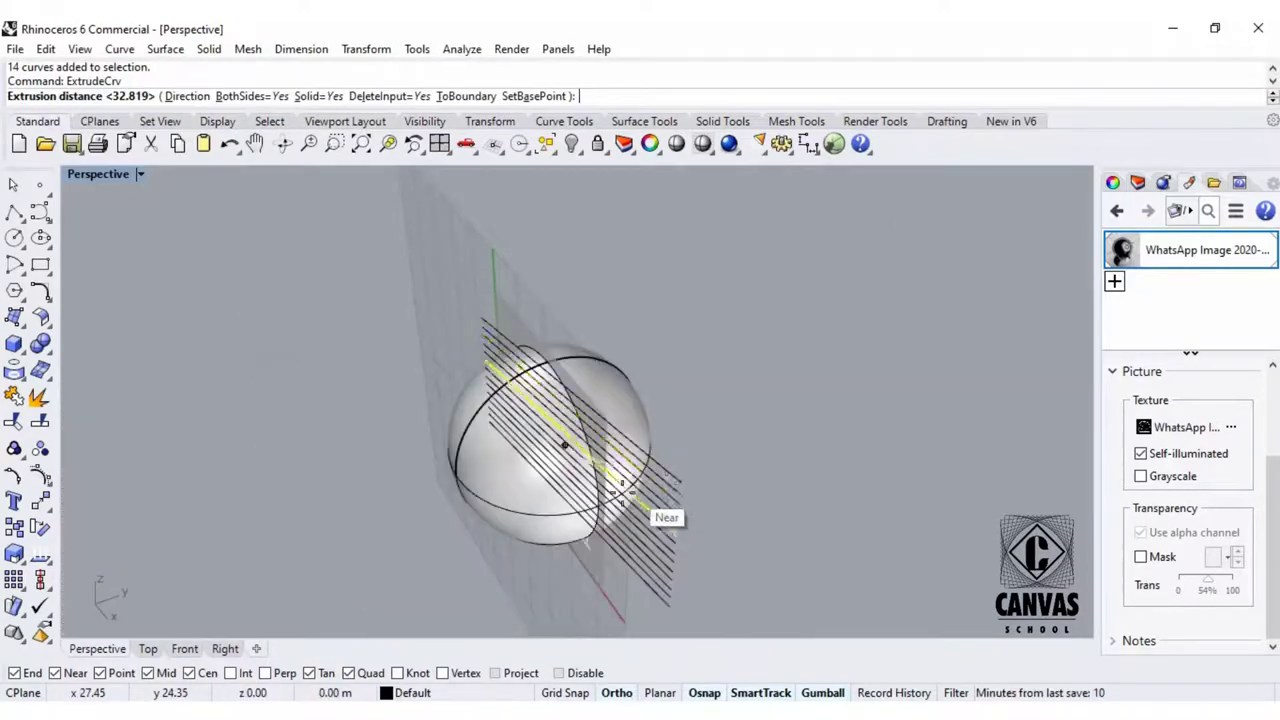
pyautogui.click(757, 438)
pyautogui.moveTo(758, 438); pyautogui.dragTo(811, 389, button='right')
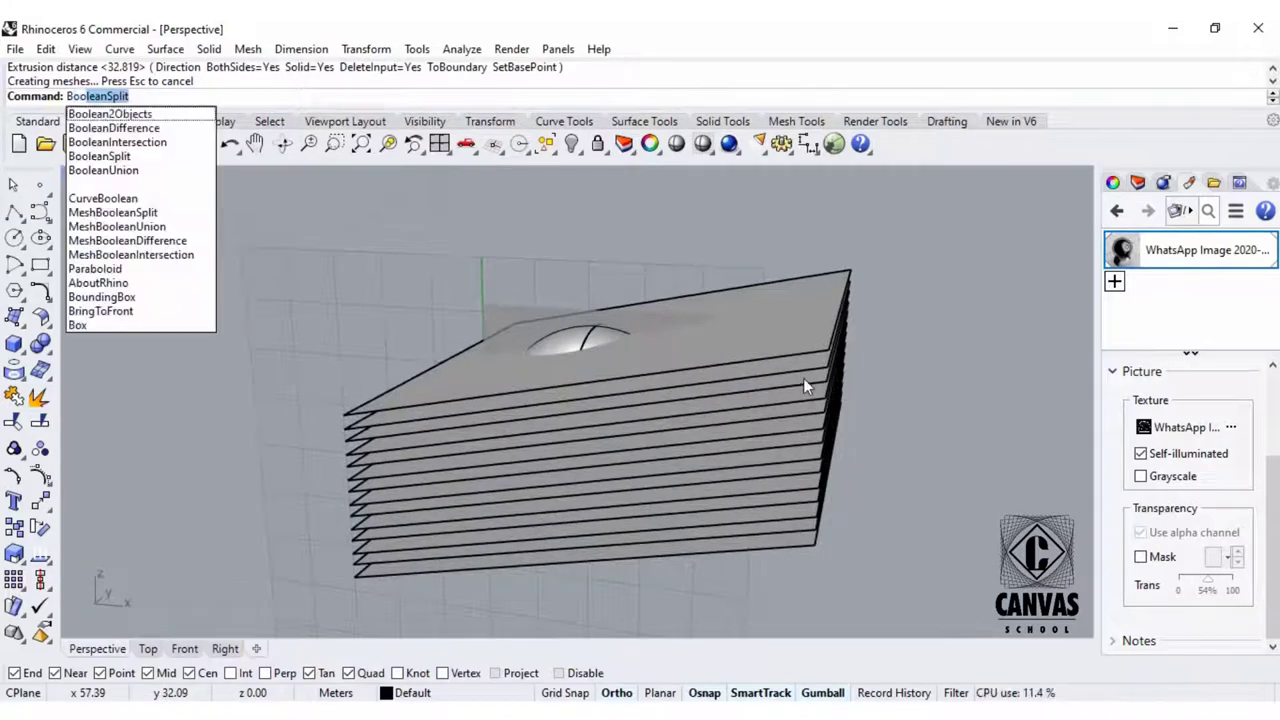
# Split the outer sphere shell with the 14 slanted extruded planes using BooleanSplit.
pyautogui.press('Return')
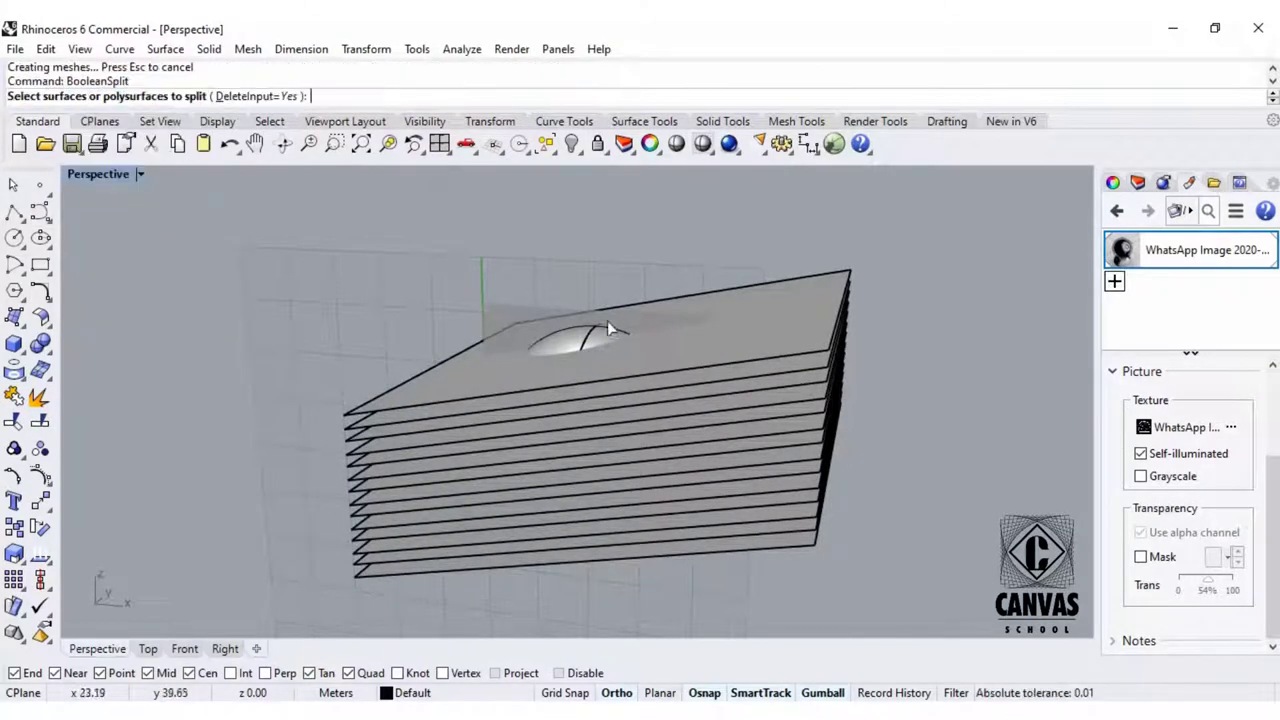
pyautogui.click(561, 344)
pyautogui.press('Return')
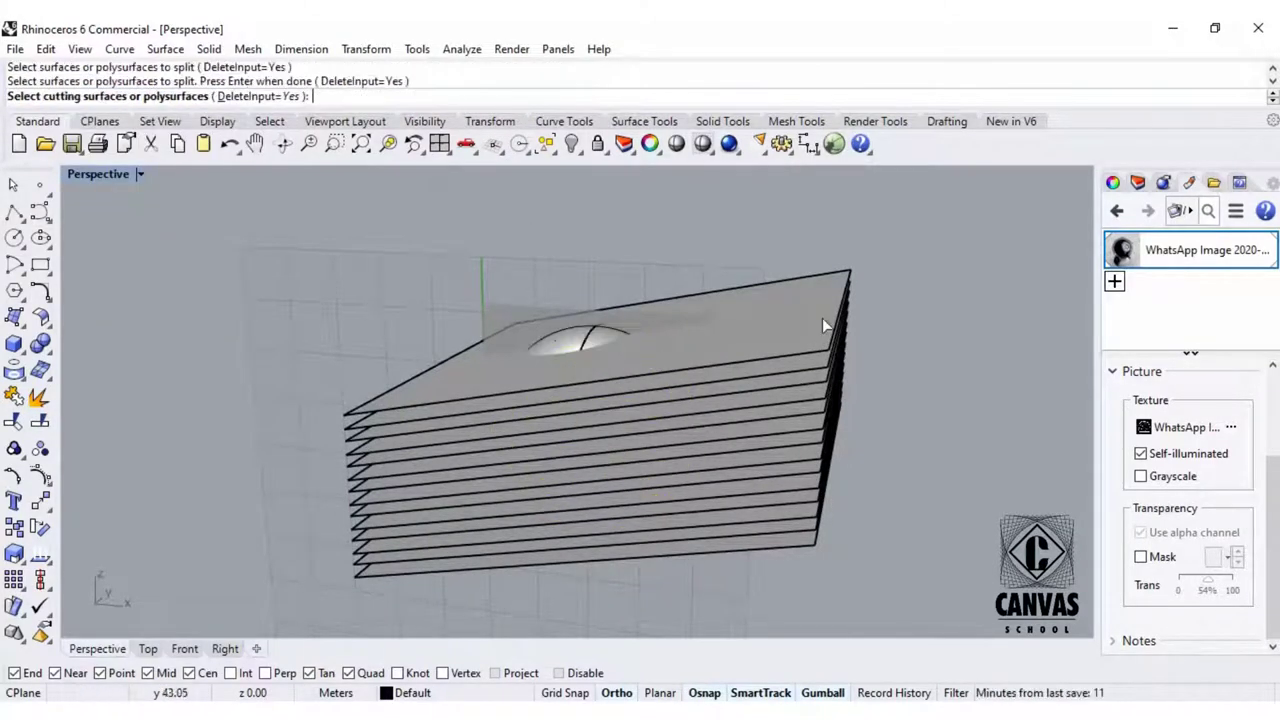
pyautogui.click(771, 551)
pyautogui.press('Return')
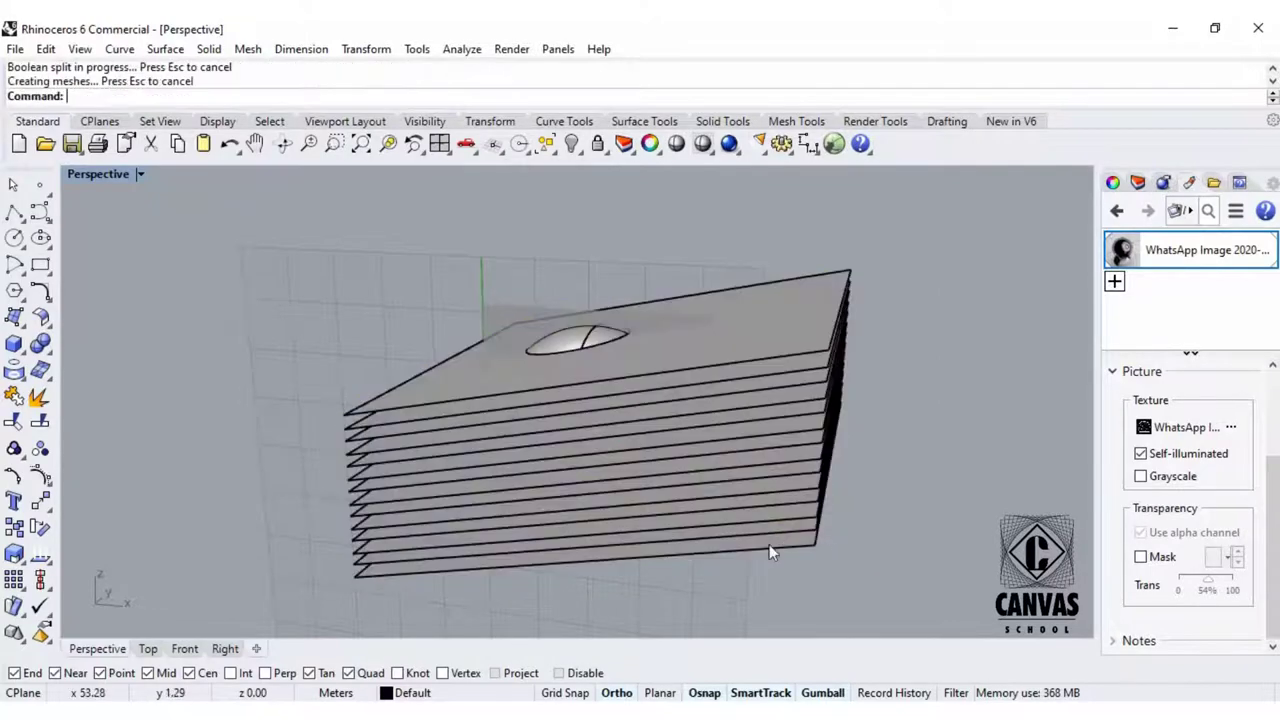
# Select all 14 slanted cutting planes and delete them, leaving the sliced sphere.
pyautogui.moveTo(769, 544); pyautogui.dragTo(794, 516, button='right')
pyautogui.moveTo(920, 214); pyautogui.dragTo(799, 530)
pyautogui.press('Delete')
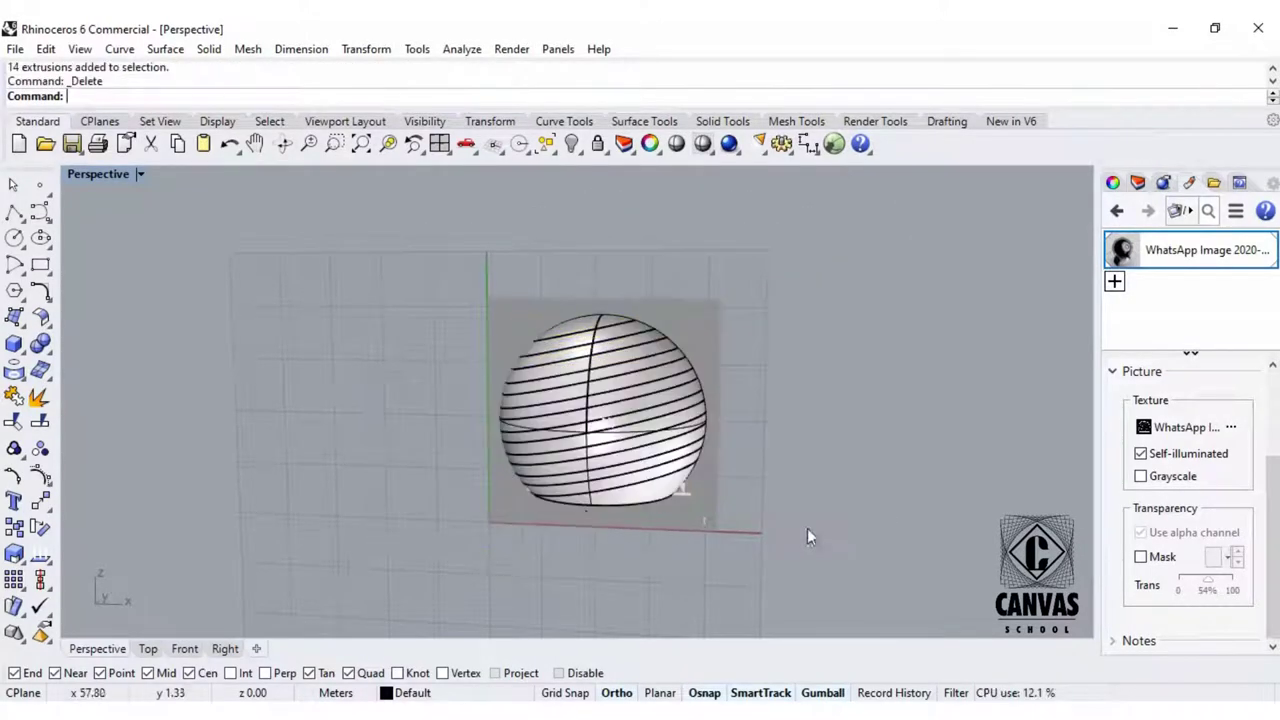
pyautogui.moveTo(589, 494); pyautogui.dragTo(654, 495, button='right')
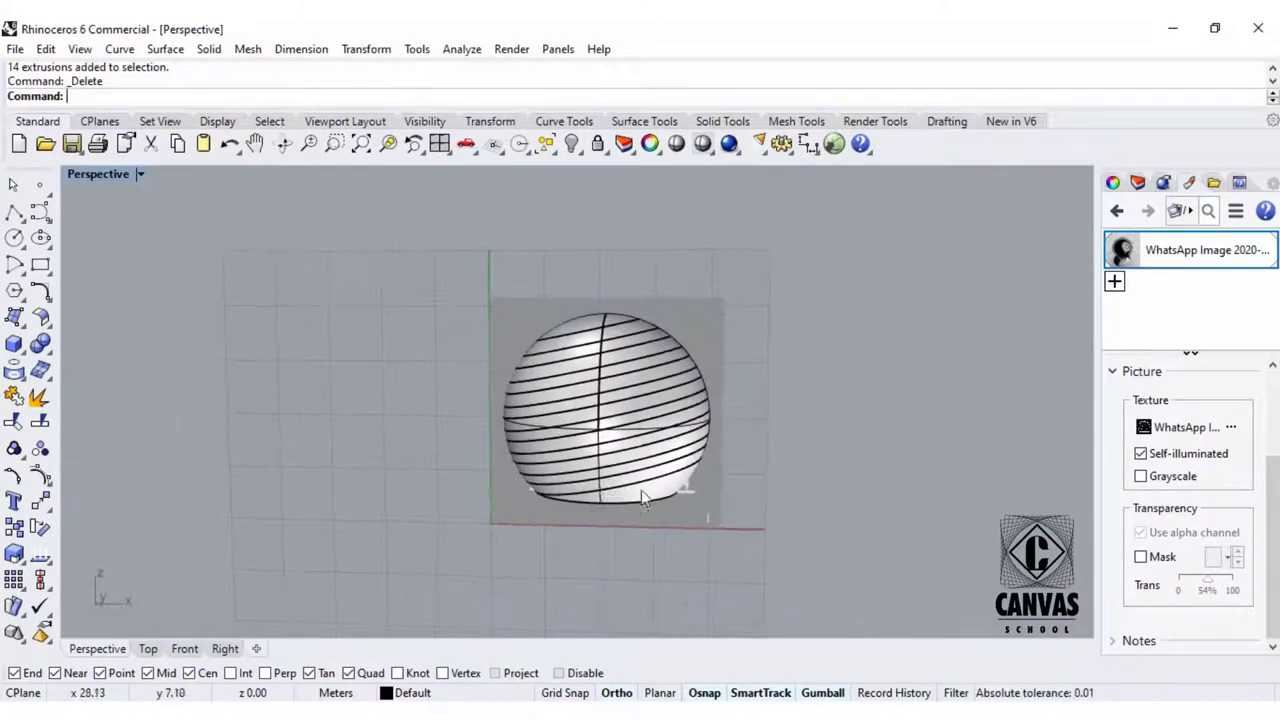
pyautogui.scroll(3, 654, 495)
pyautogui.scroll(-2, 654, 495)
# Unlock the reference picture behind the sphere and delete it.
pyautogui.write('Unlock')
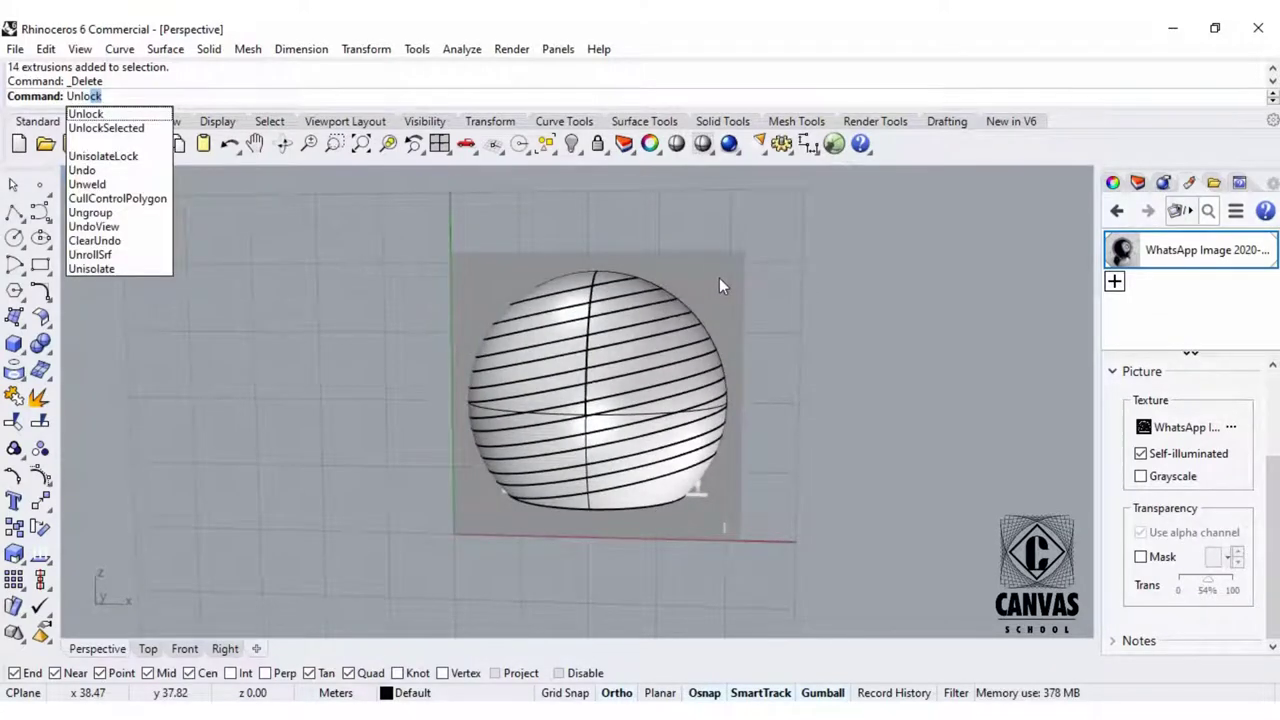
pyautogui.press('Return')
pyautogui.click(733, 327)
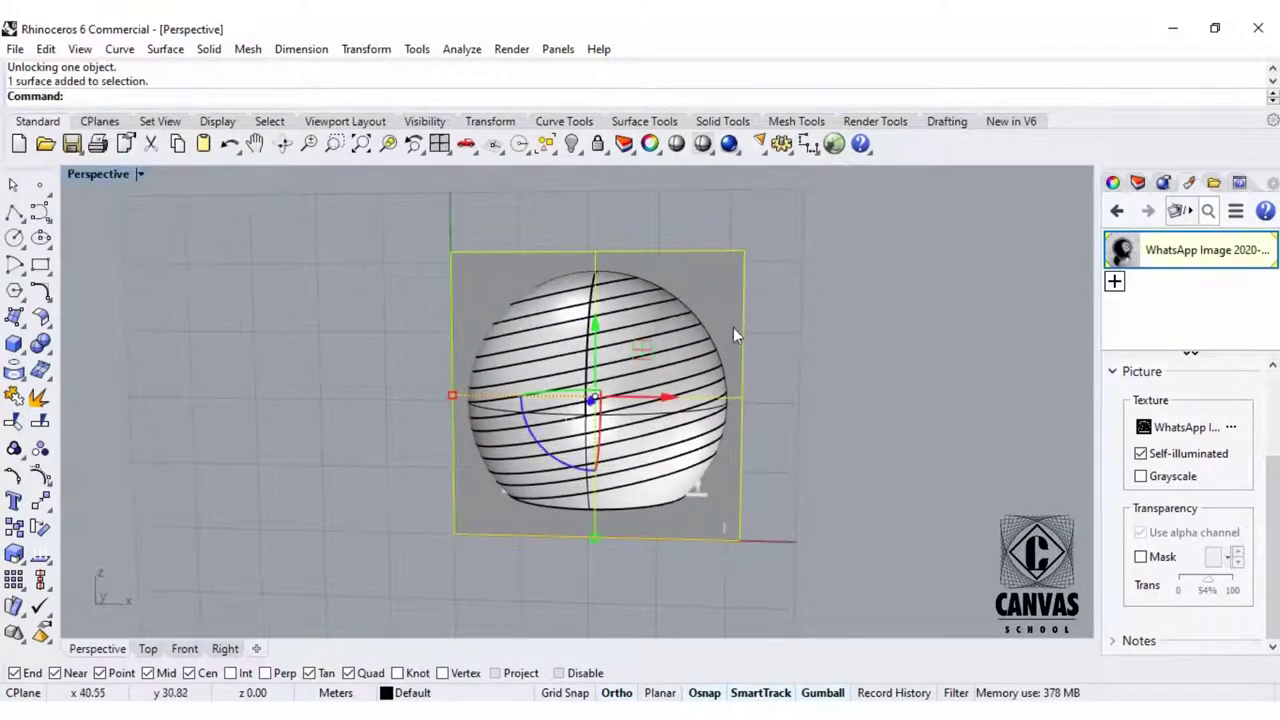
pyautogui.press('Delete')
# Delete the bottom wedge and every other slanted band of the outer shell, working up to the top cap.
pyautogui.scroll(2, 646, 528)
pyautogui.click(707, 467)
pyautogui.moveTo(707, 467); pyautogui.dragTo(747, 438, button='right')
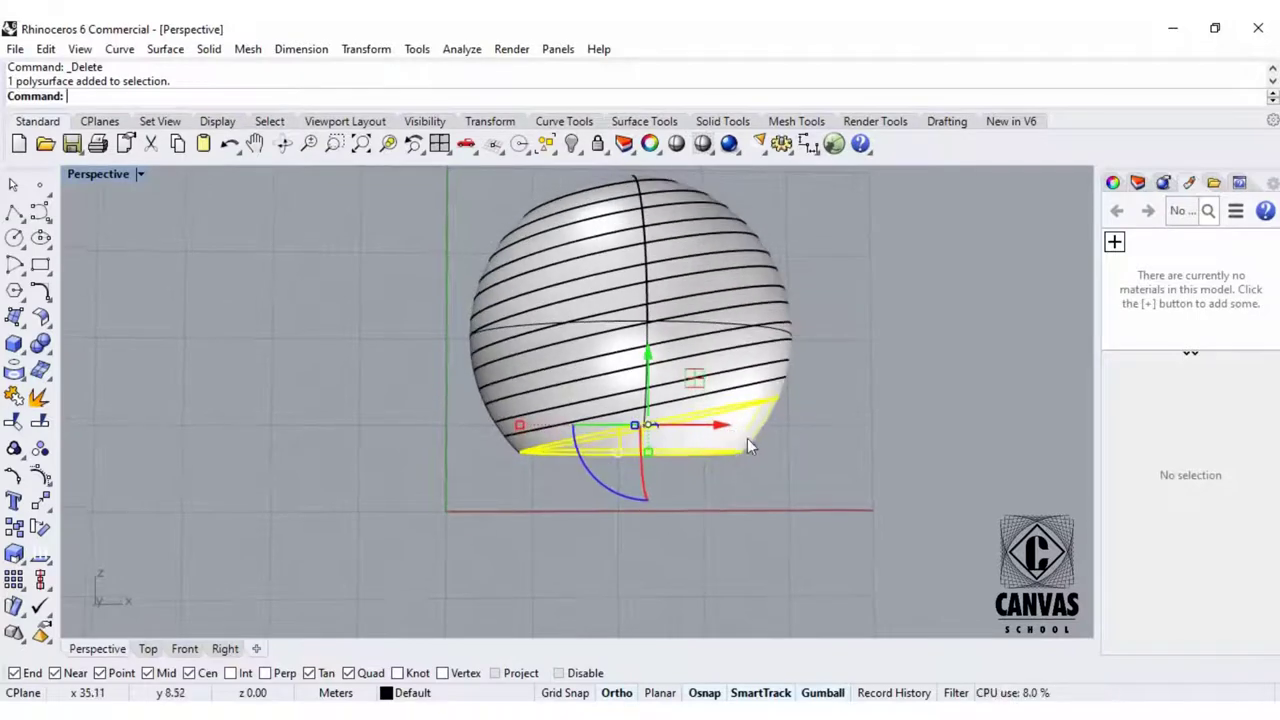
pyautogui.press('Delete')
pyautogui.click(738, 388)
pyautogui.press('Delete')
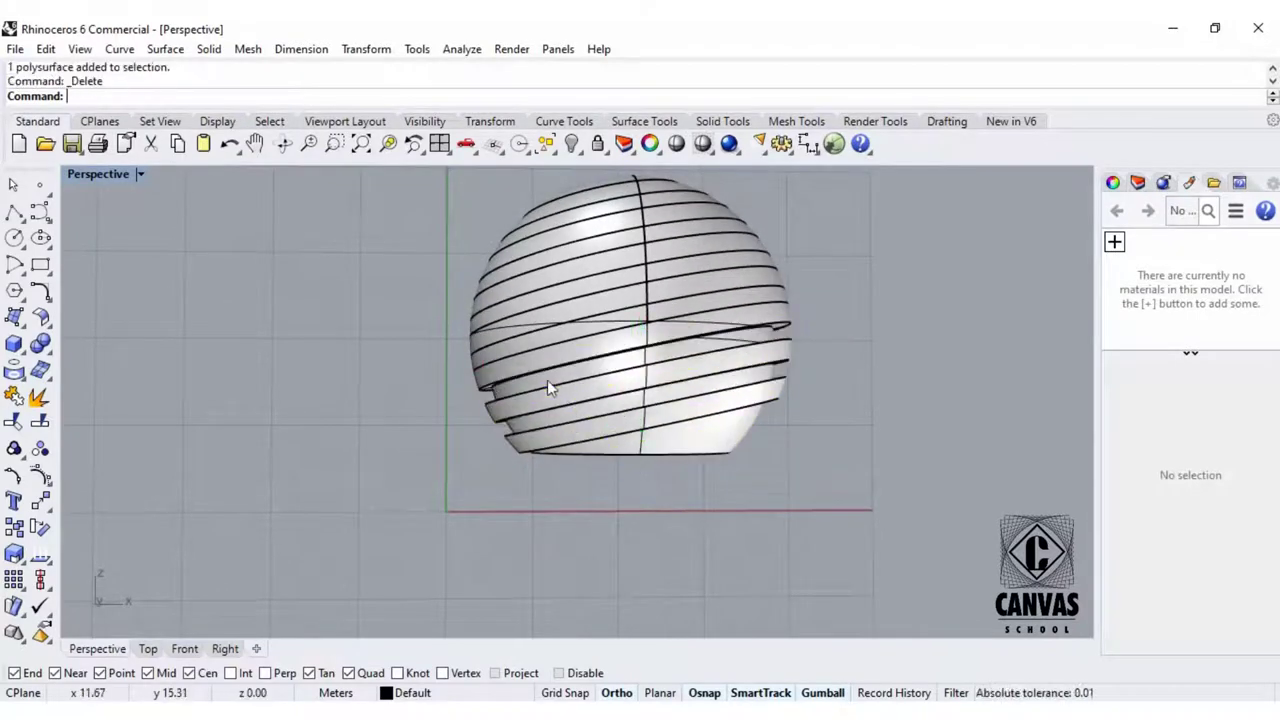
pyautogui.click(537, 341)
pyautogui.press('Delete')
pyautogui.click(718, 263)
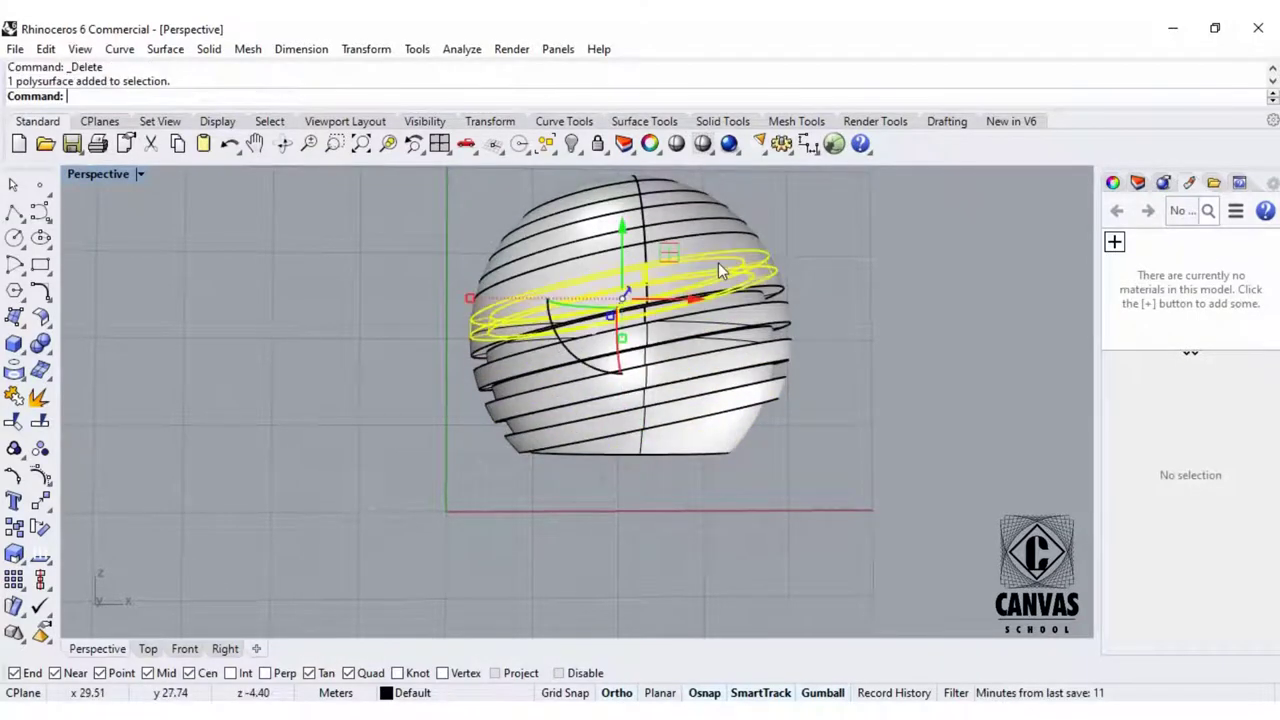
pyautogui.press('Delete')
pyautogui.click(698, 226)
pyautogui.press('Delete')
pyautogui.moveTo(711, 238); pyautogui.dragTo(698, 266, button='right')
pyautogui.click(691, 247)
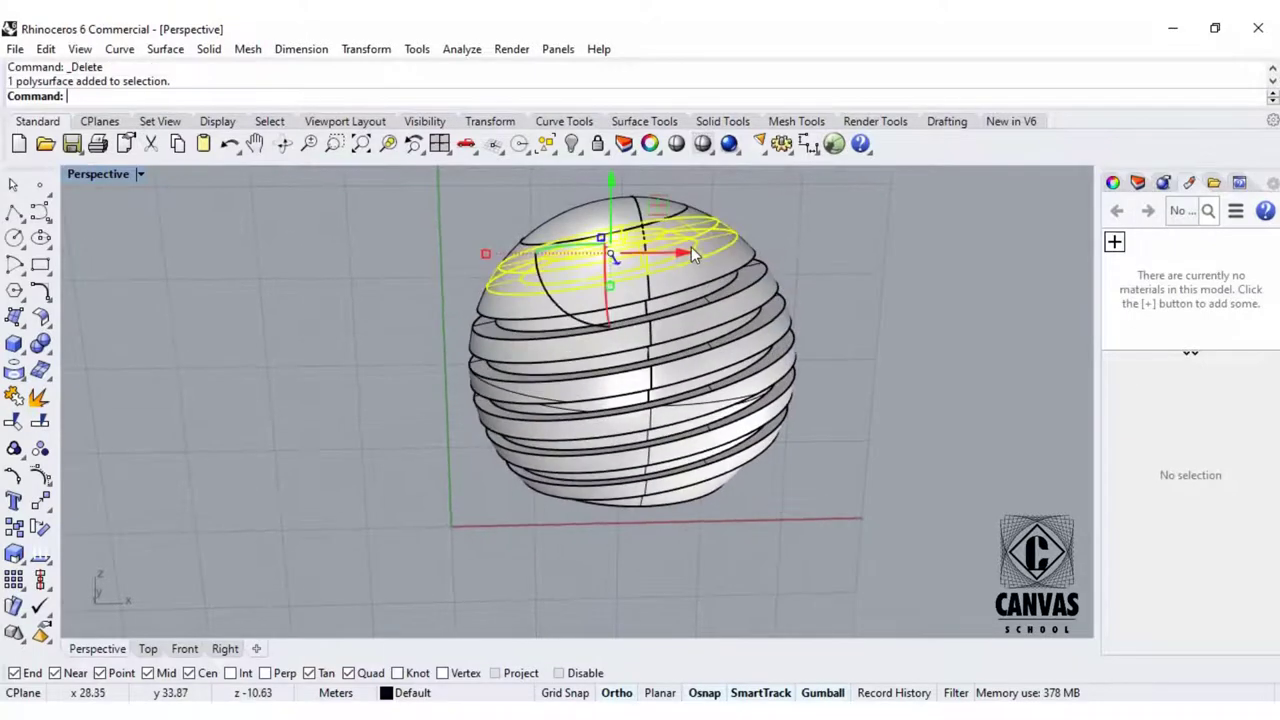
pyautogui.press('Delete')
pyautogui.click(653, 206)
pyautogui.press('Delete')
# Extract one of the overlapping flat circular surfaces at the sphere's base with ExtractSrf and delete it.
pyautogui.moveTo(653, 206); pyautogui.dragTo(591, 329, button='right')
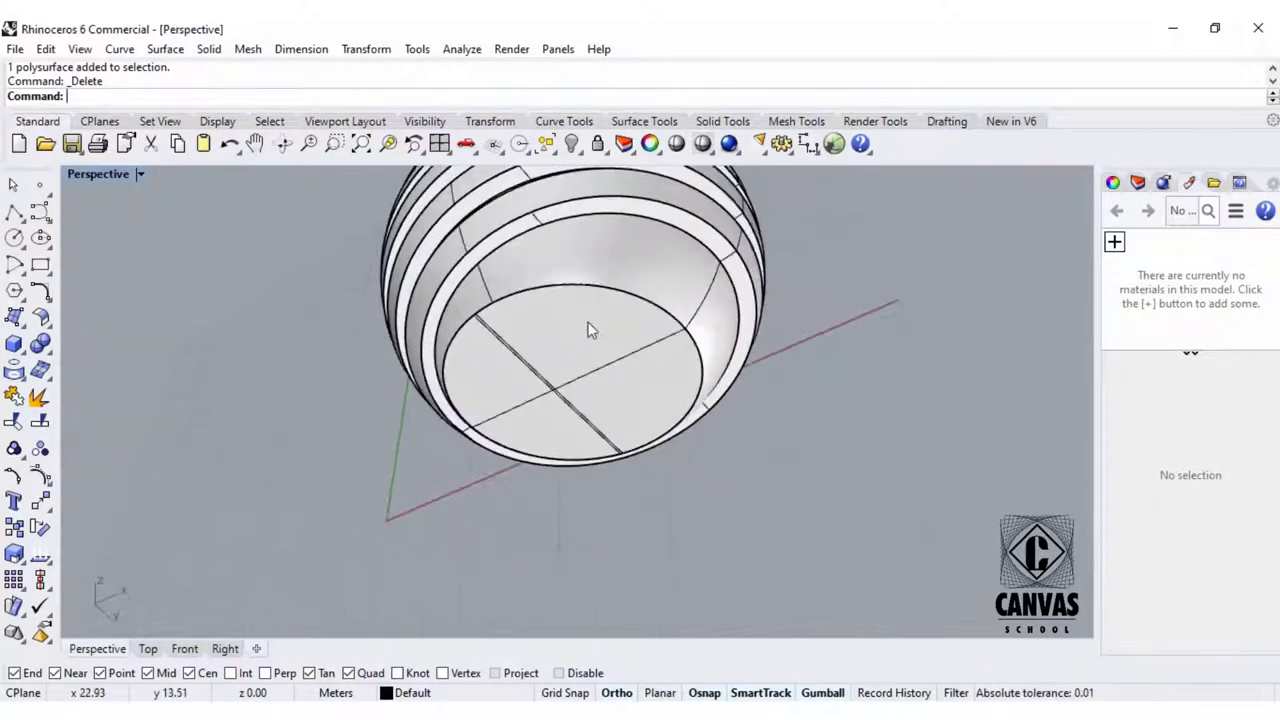
pyautogui.click(610, 336)
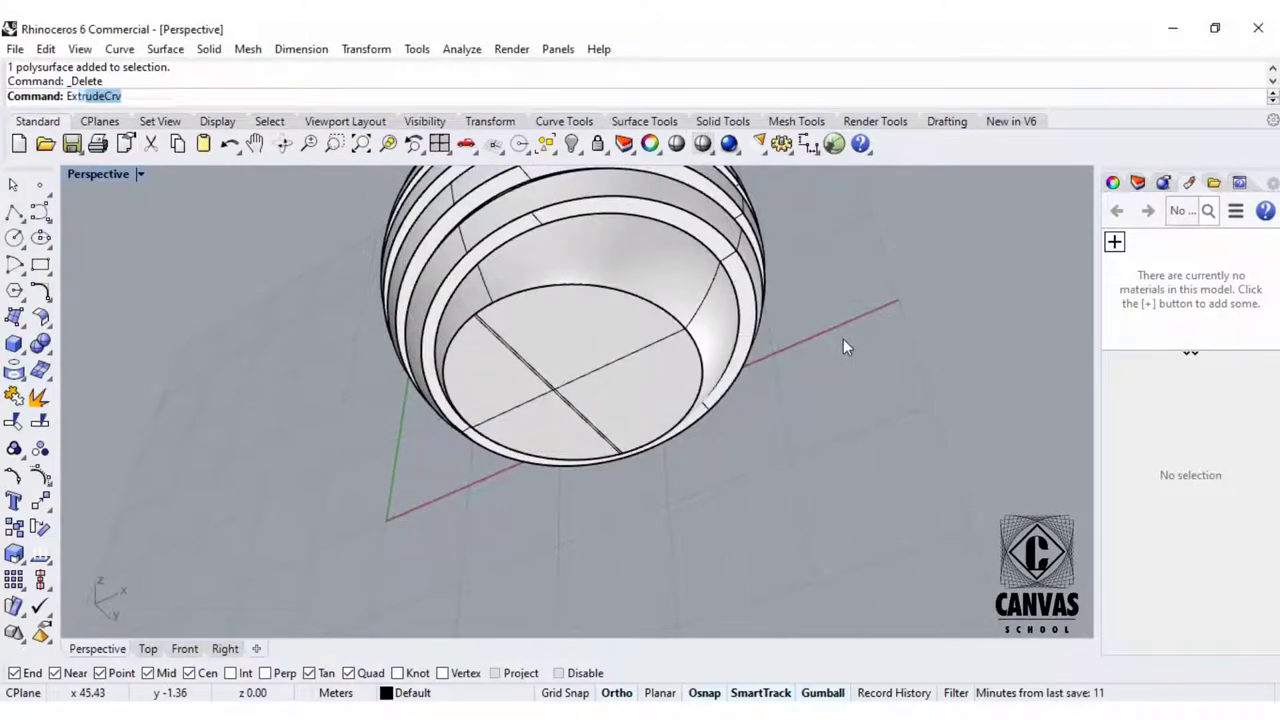
pyautogui.write('tractSrf')
pyautogui.press('Return')
pyautogui.click(590, 341)
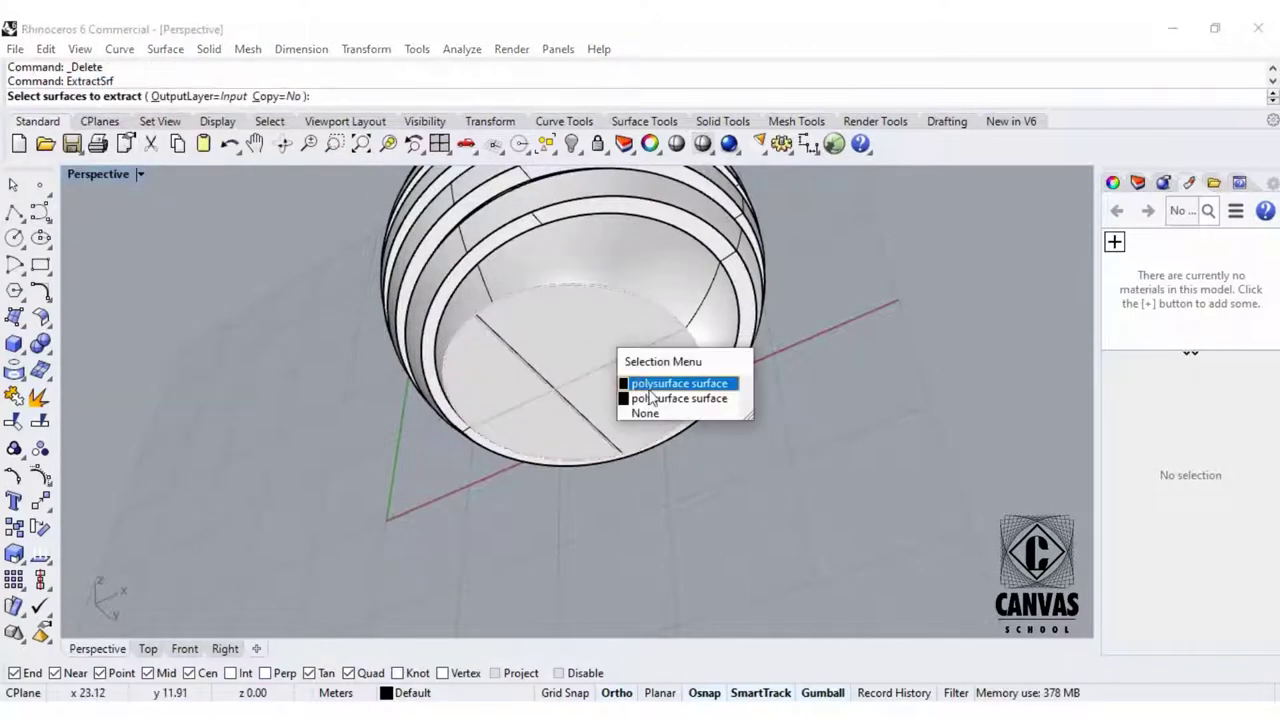
pyautogui.click(655, 384)
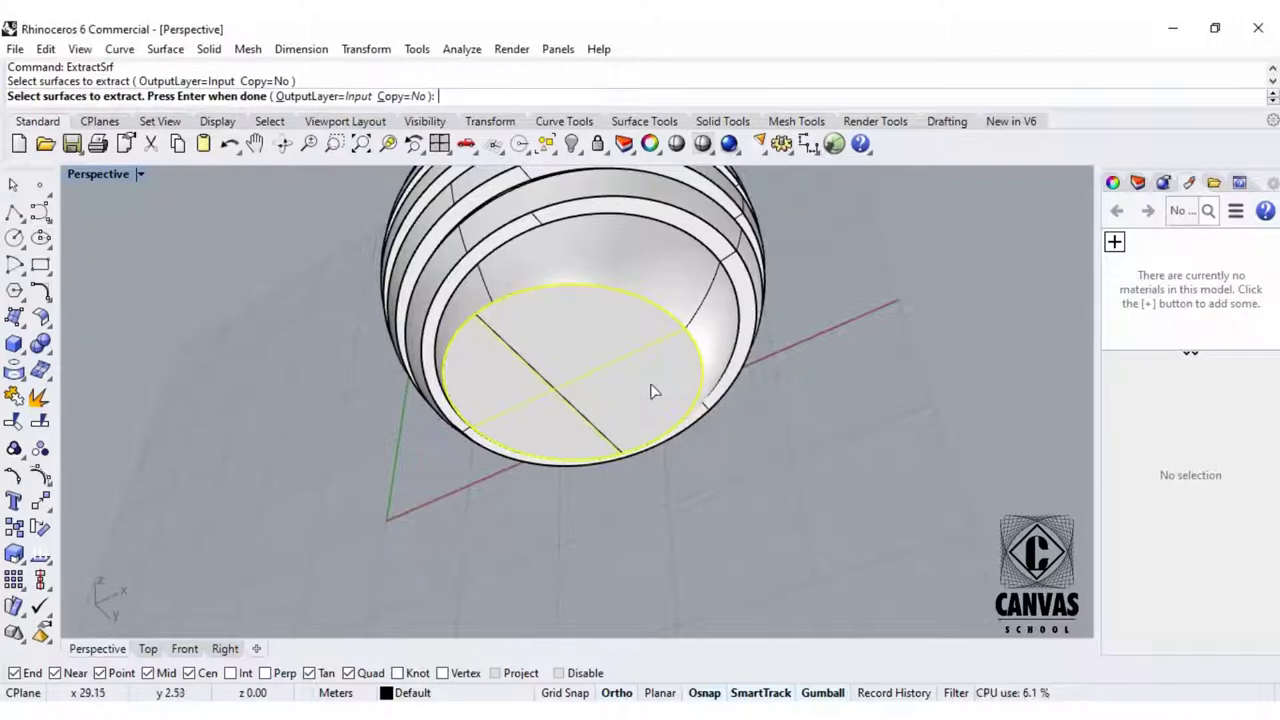
pyautogui.press('Return')
pyautogui.press('Delete')
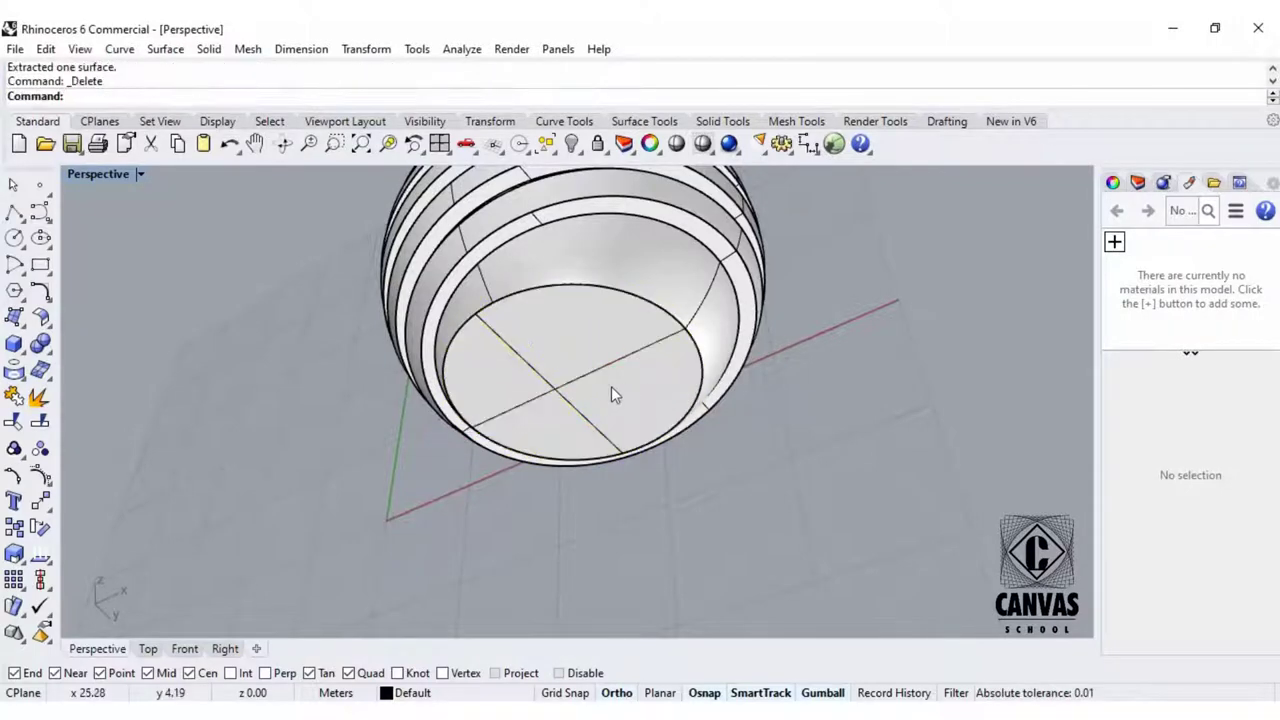
# Undo the deletion and the extraction of the circular base surface.
pyautogui.moveTo(611, 386); pyautogui.dragTo(519, 352, button='right')
pyautogui.click(519, 352)
pyautogui.click(800, 326)
pyautogui.hotkey('ctrl', 'z')
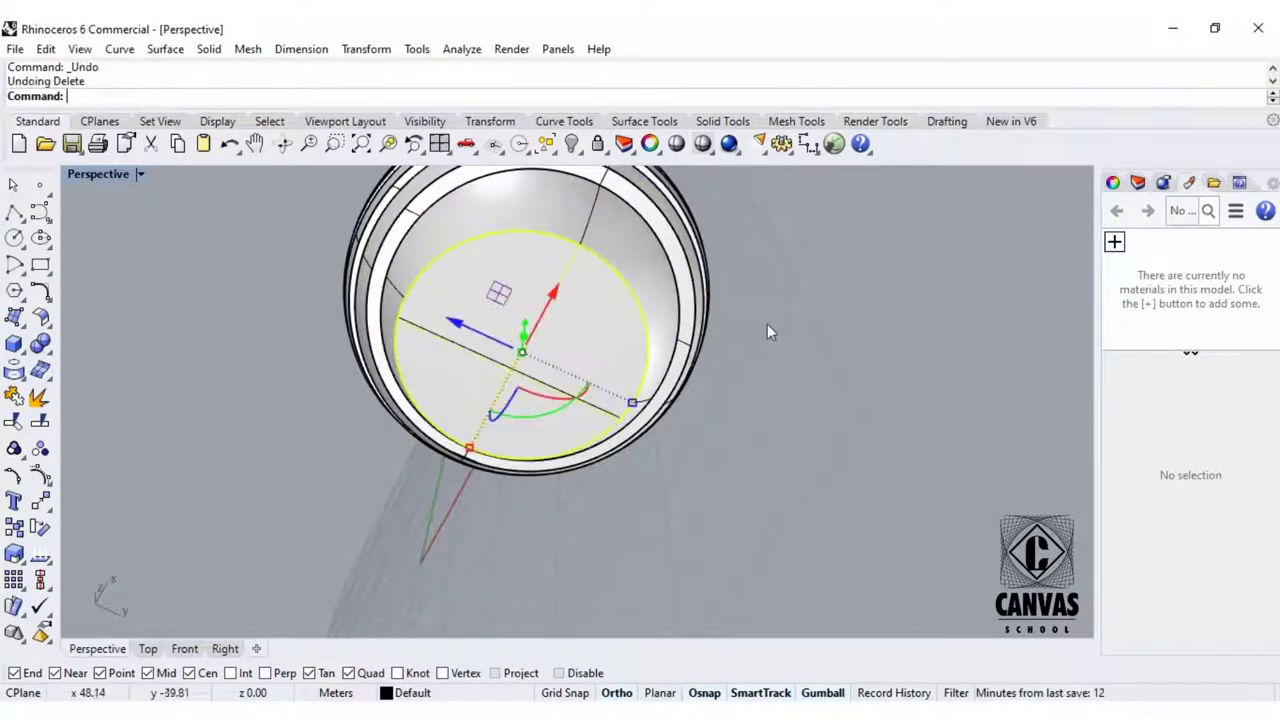
pyautogui.click(724, 324)
pyautogui.moveTo(724, 324); pyautogui.dragTo(490, 424, button='right')
pyautogui.click(536, 392)
pyautogui.click(572, 332)
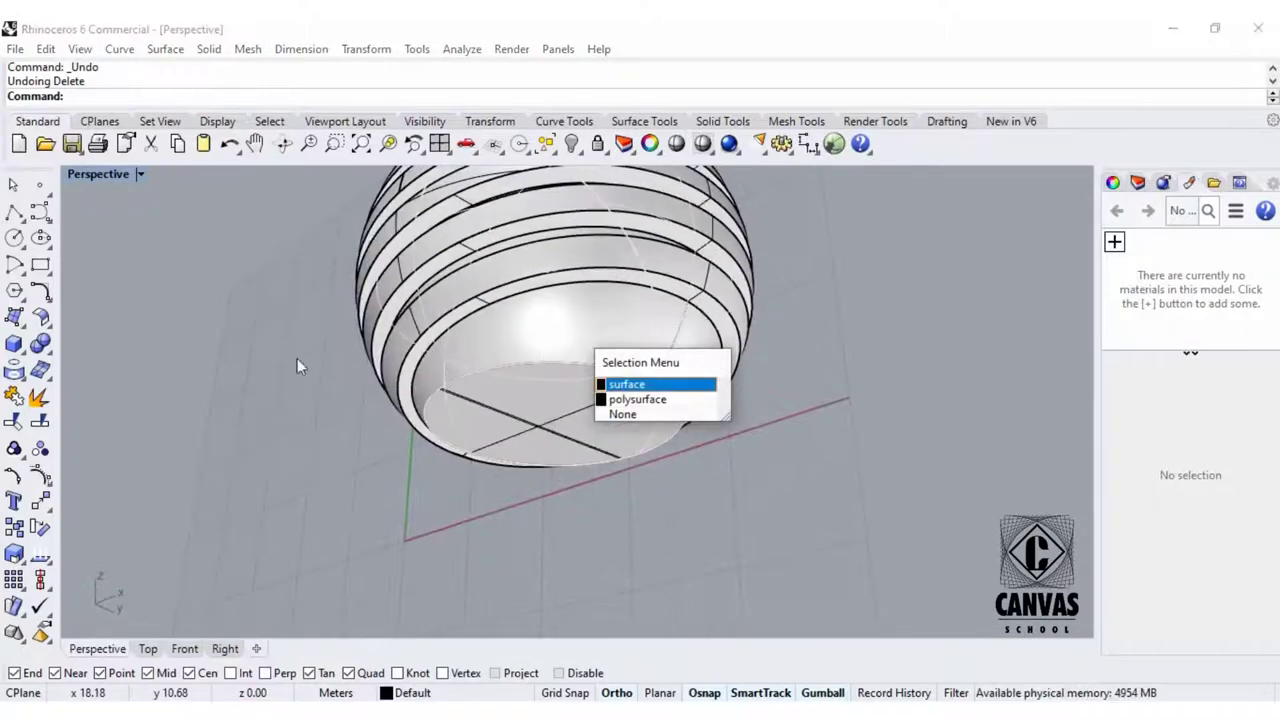
pyautogui.click(280, 360)
pyautogui.hotkey('ctrl', 'z')
# Extract the flat circular surface from the underside of the sphere again, delete it and check the base from below.
pyautogui.moveTo(237, 362); pyautogui.dragTo(393, 401, button='right')
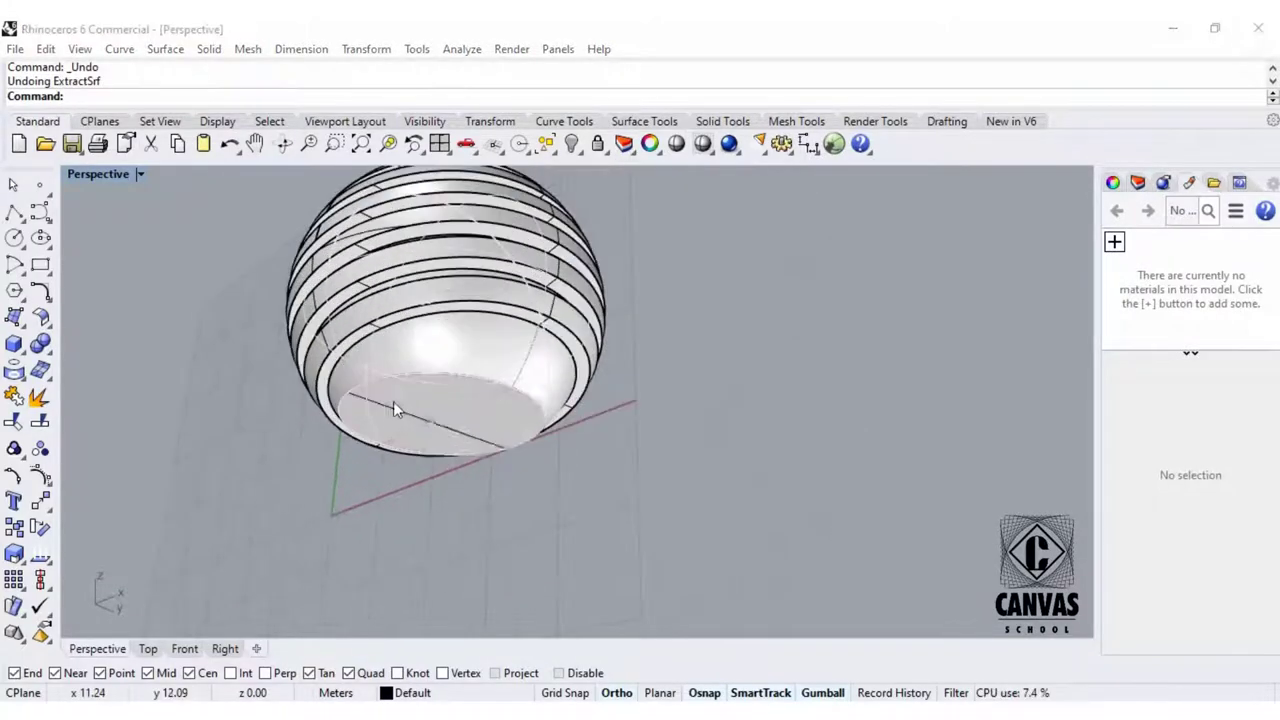
pyautogui.click(587, 388)
pyautogui.click(156, 239)
pyautogui.write('ExtractSrf')
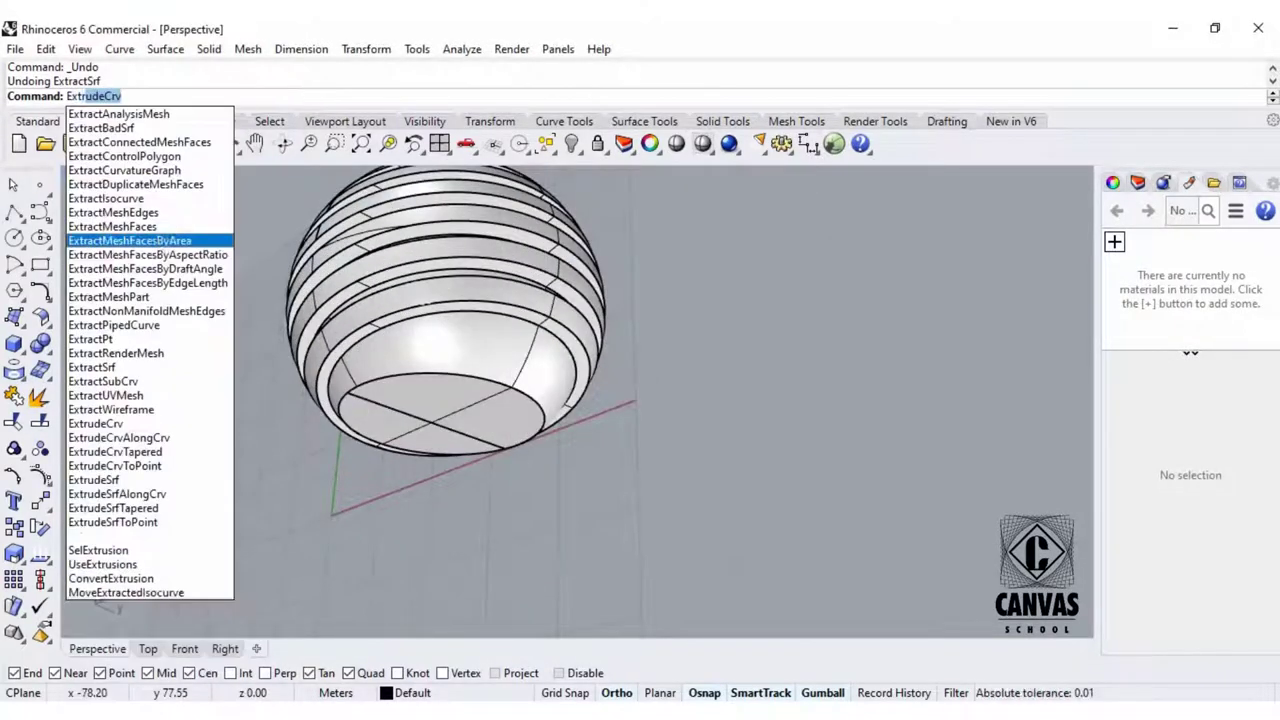
pyautogui.press('Return')
pyautogui.moveTo(268, 408); pyautogui.dragTo(336, 300, button='right')
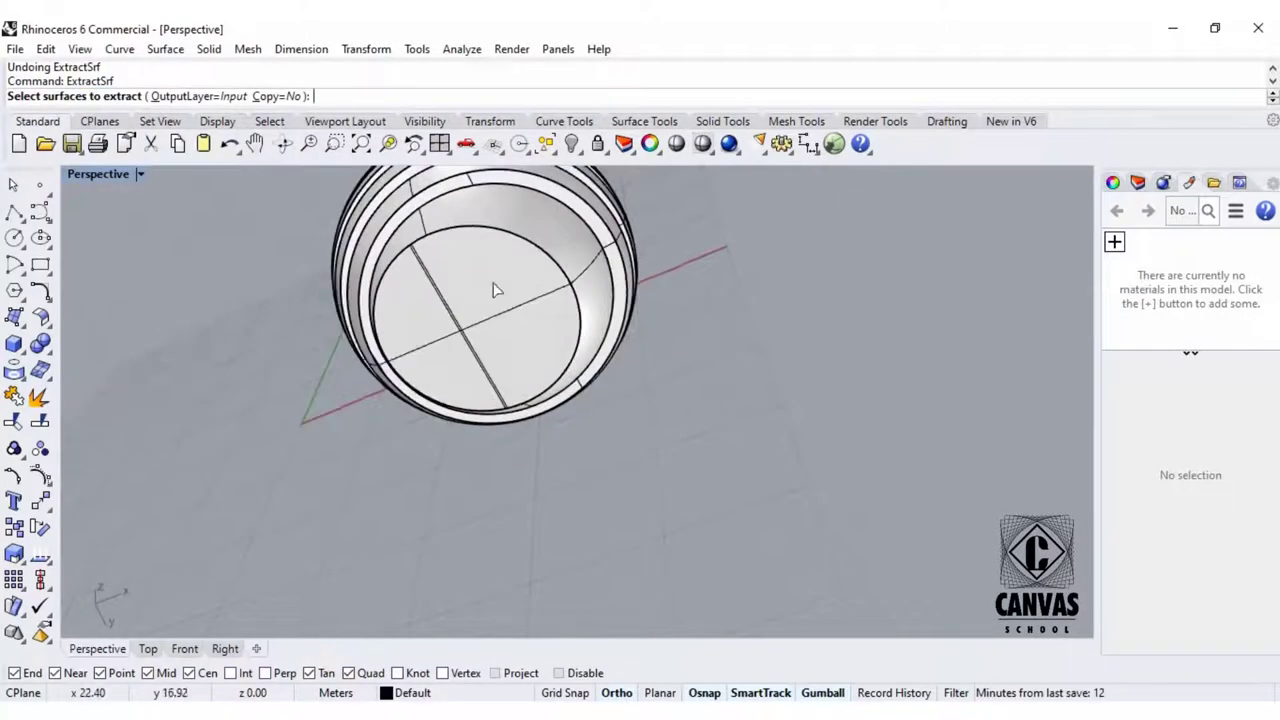
pyautogui.click(508, 302)
pyautogui.click(540, 348)
pyautogui.scroll(2, 489, 298)
pyautogui.scroll(2, 489, 294)
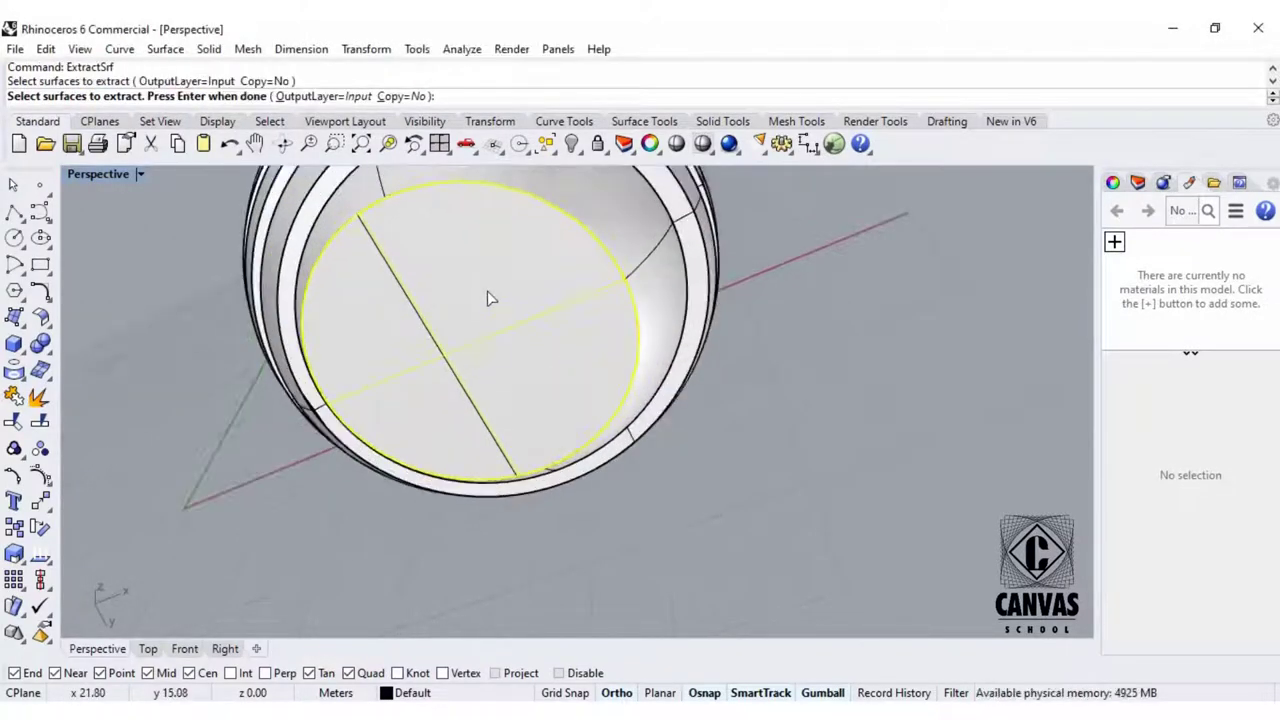
pyautogui.press('Return')
pyautogui.press('Delete')
pyautogui.moveTo(475, 298); pyautogui.dragTo(566, 466, button='right')
pyautogui.click(482, 358)
pyautogui.hotkey('ctrl', 'z')
pyautogui.press('Delete')
# Examine the remaining slanted bands and the open base of the sphere from several angles.
pyautogui.scroll(-6, 557, 474)
pyautogui.scroll(-2, 556, 468)
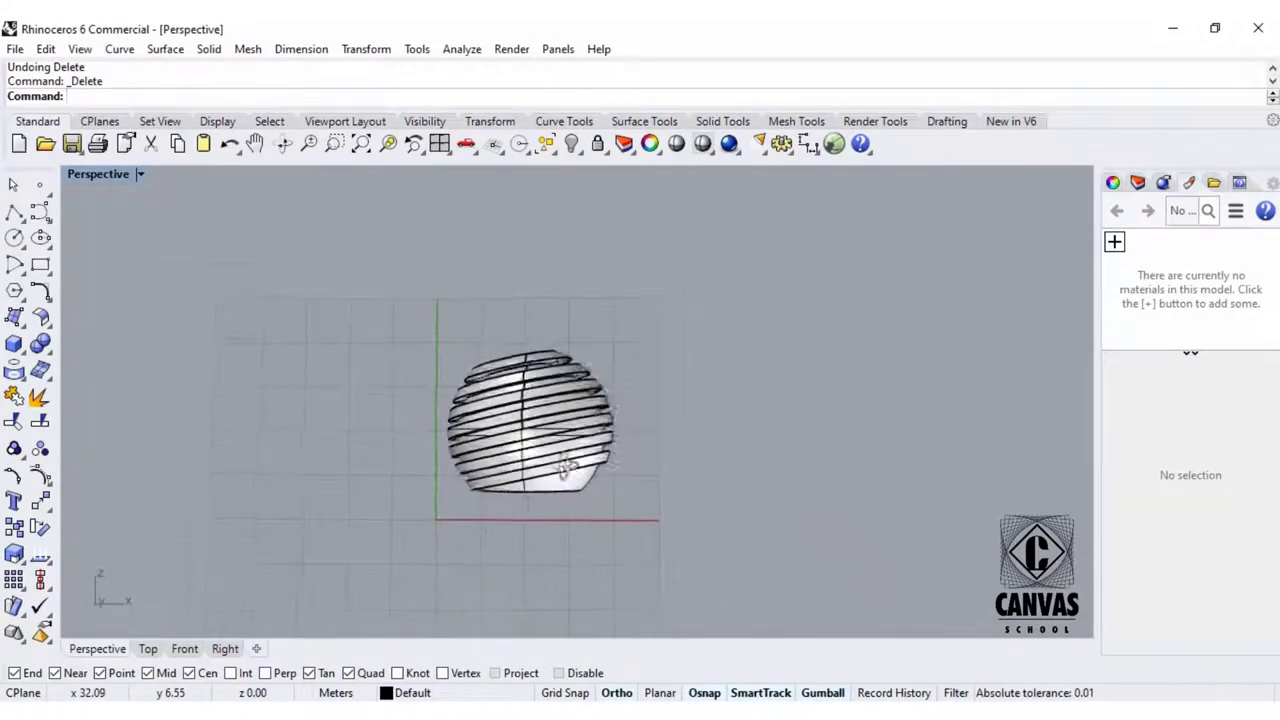
pyautogui.scroll(6, 554, 451)
pyautogui.scroll(-2, 576, 352)
pyautogui.moveTo(684, 428); pyautogui.dragTo(222, 335, button='right')
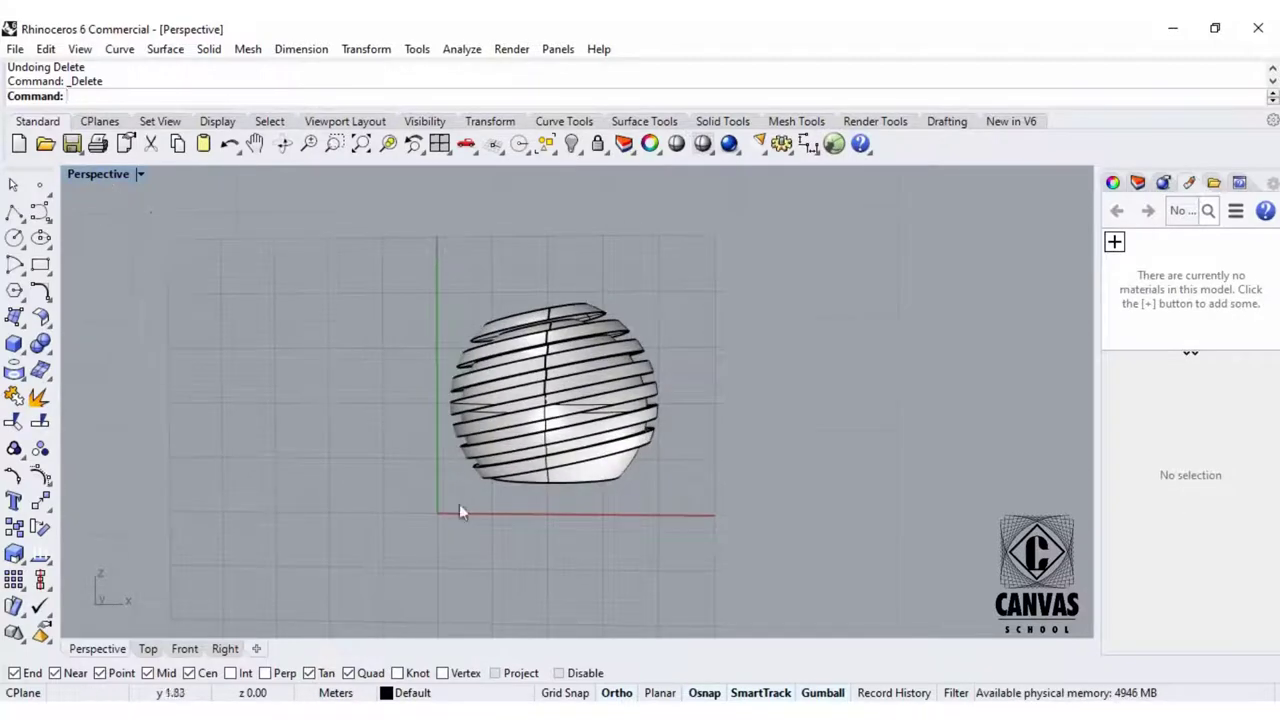
pyautogui.scroll(7, 513, 480)
pyautogui.moveTo(513, 477); pyautogui.dragTo(505, 445, button='right')
pyautogui.scroll(8, 654, 411)
pyautogui.scroll(-4, 654, 411)
# In the maximized Front view, draw a slanted polyline with Ortho off, crossing the sphere just below the lowest band.
pyautogui.doubleClick(99, 175)
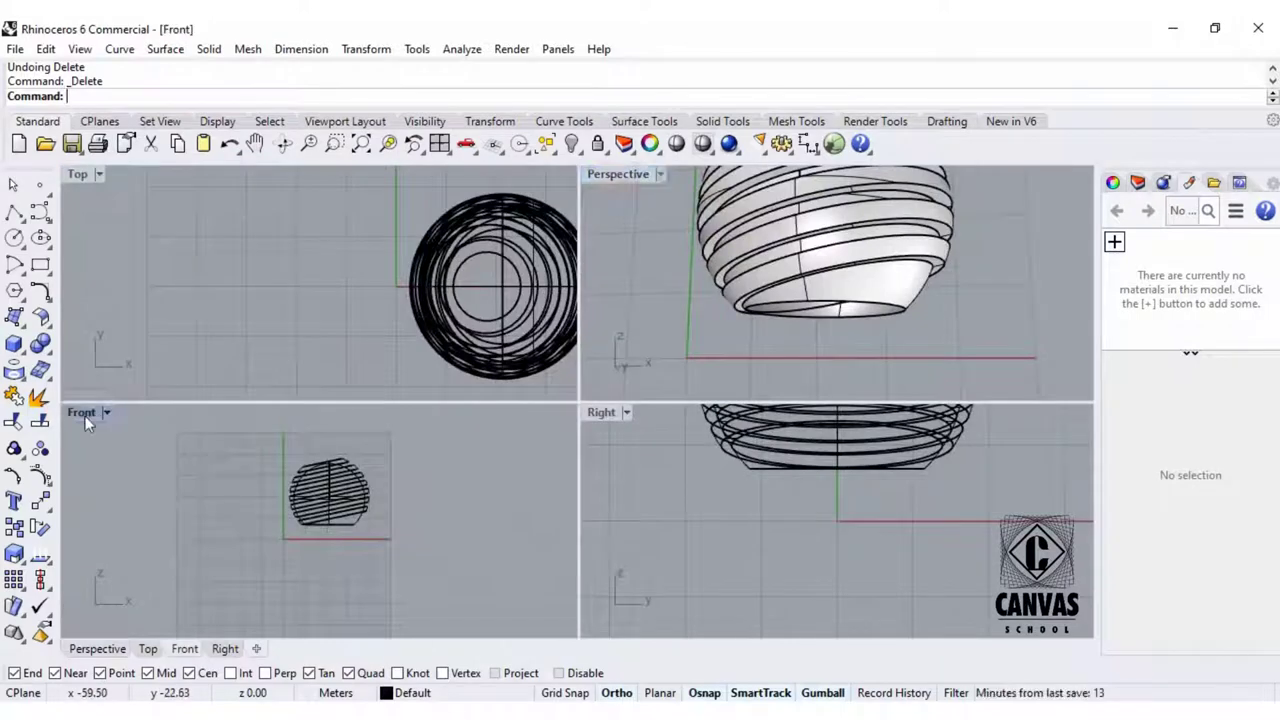
pyautogui.doubleClick(85, 418)
pyautogui.scroll(3, 608, 400)
pyautogui.scroll(-3, 384, 394)
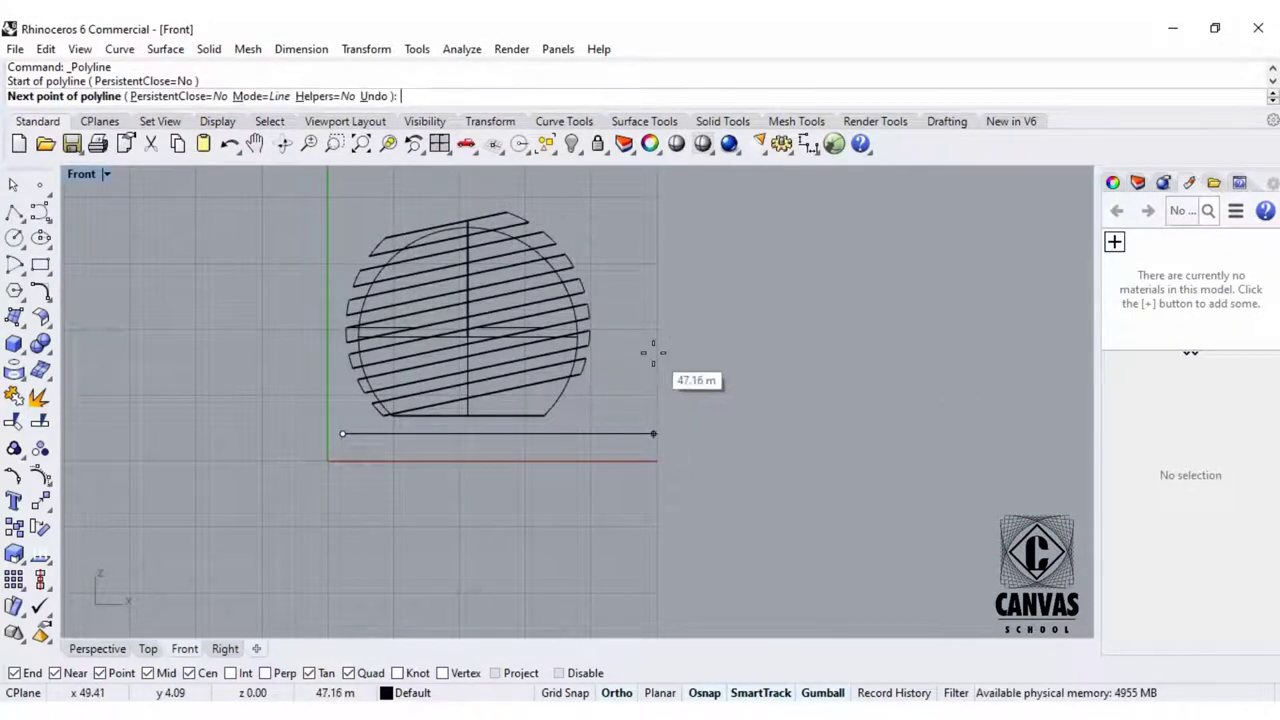
pyautogui.press('F8')
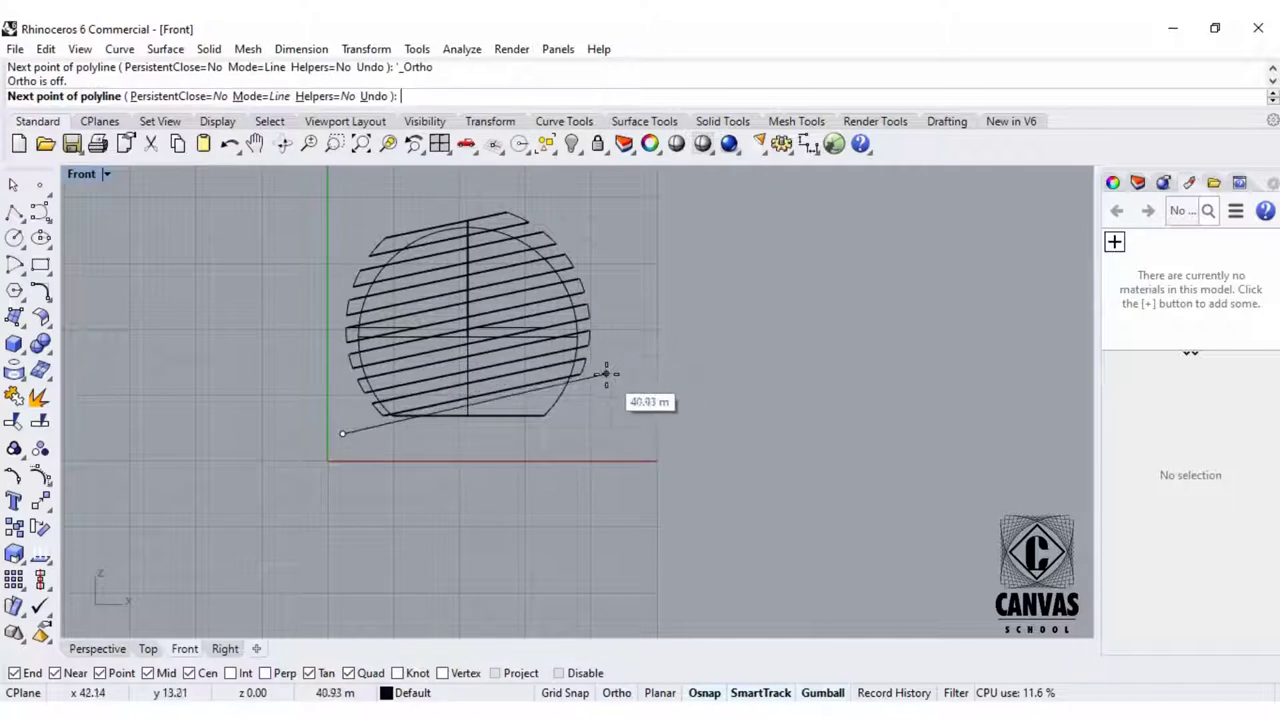
pyautogui.scroll(3, 606, 374)
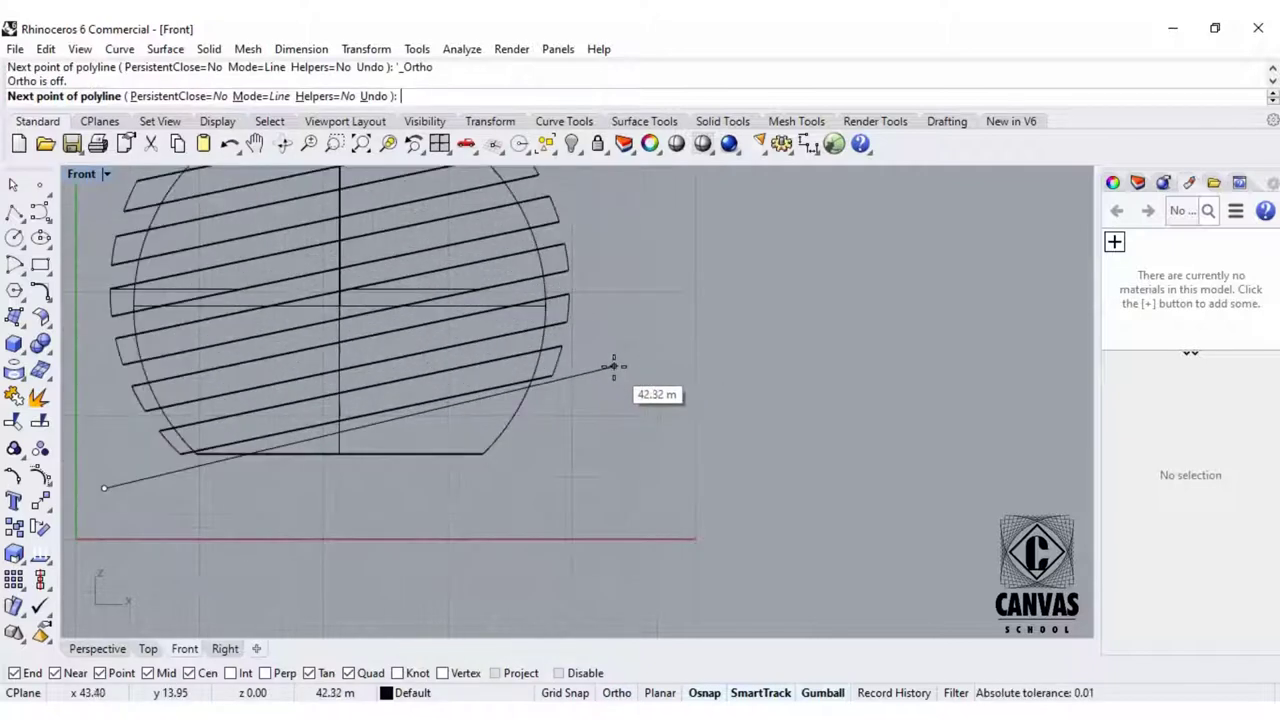
pyautogui.click(725, 356)
pyautogui.press('Return')
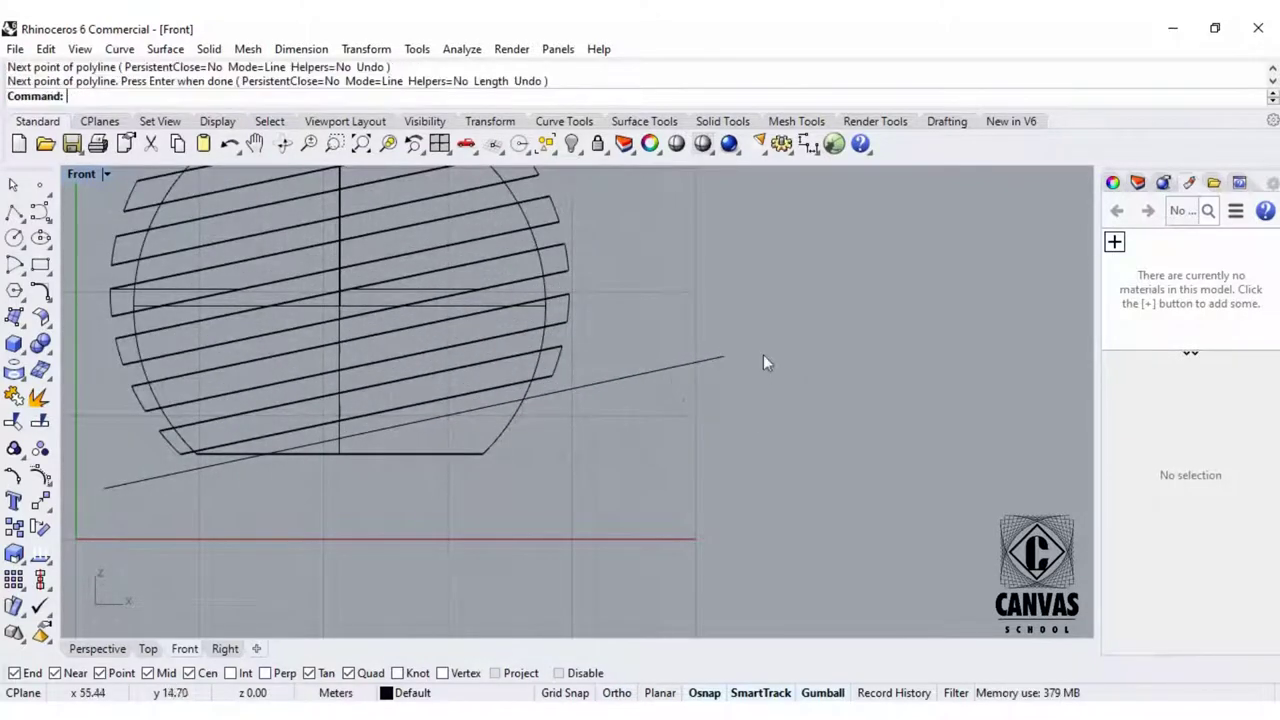
# Move the slanted line vertically in small amounts until it sits just beneath the lower edge of the lowest band.
pyautogui.scroll(-4, 763, 354)
pyautogui.scroll(8, 398, 410)
pyautogui.click(411, 440)
pyautogui.moveTo(718, 328); pyautogui.dragTo(712, 297)
pyautogui.scroll(5, 271, 443)
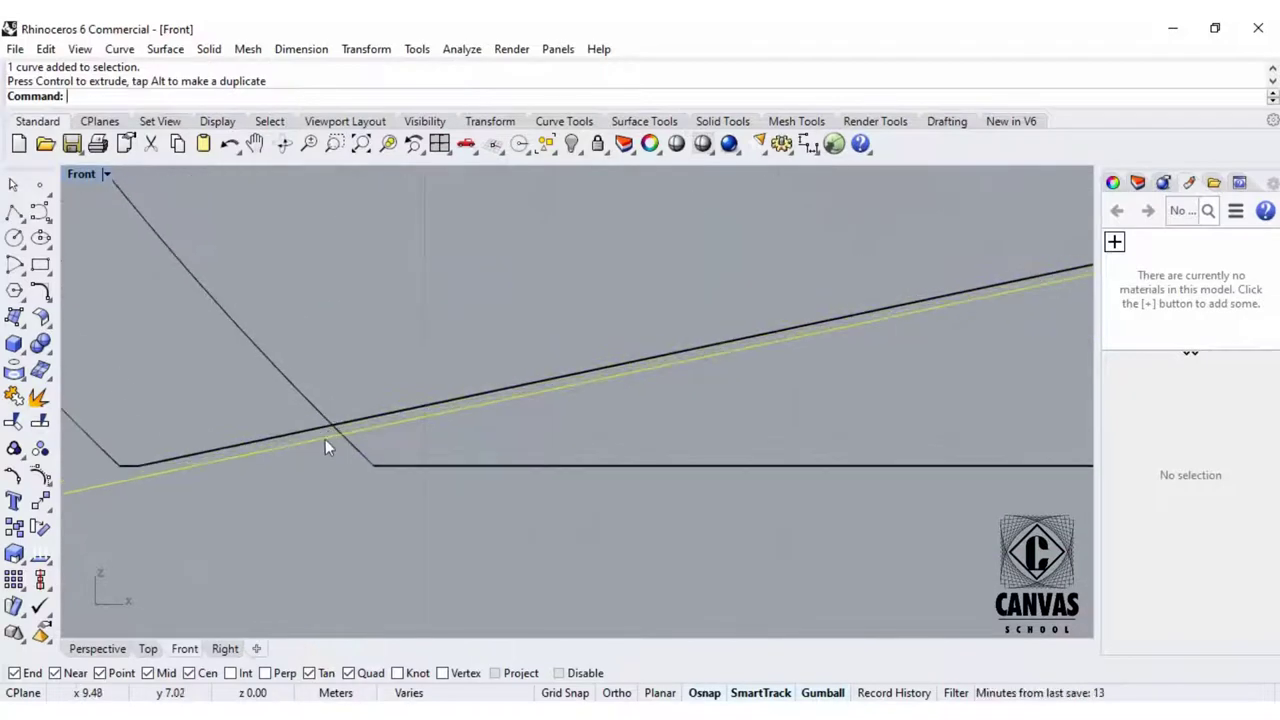
pyautogui.scroll(-5, 328, 440)
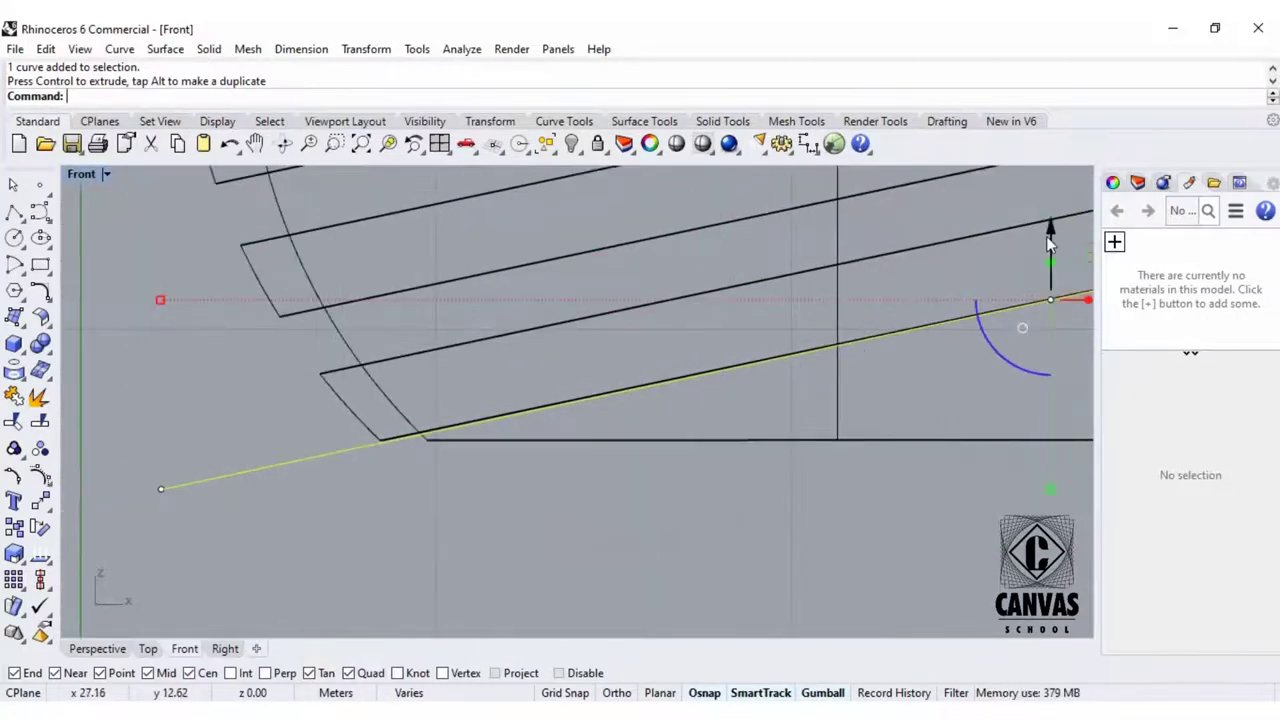
pyautogui.moveTo(1051, 236); pyautogui.dragTo(1051, 238)
pyautogui.scroll(-2, 530, 380)
pyautogui.scroll(5, 440, 423)
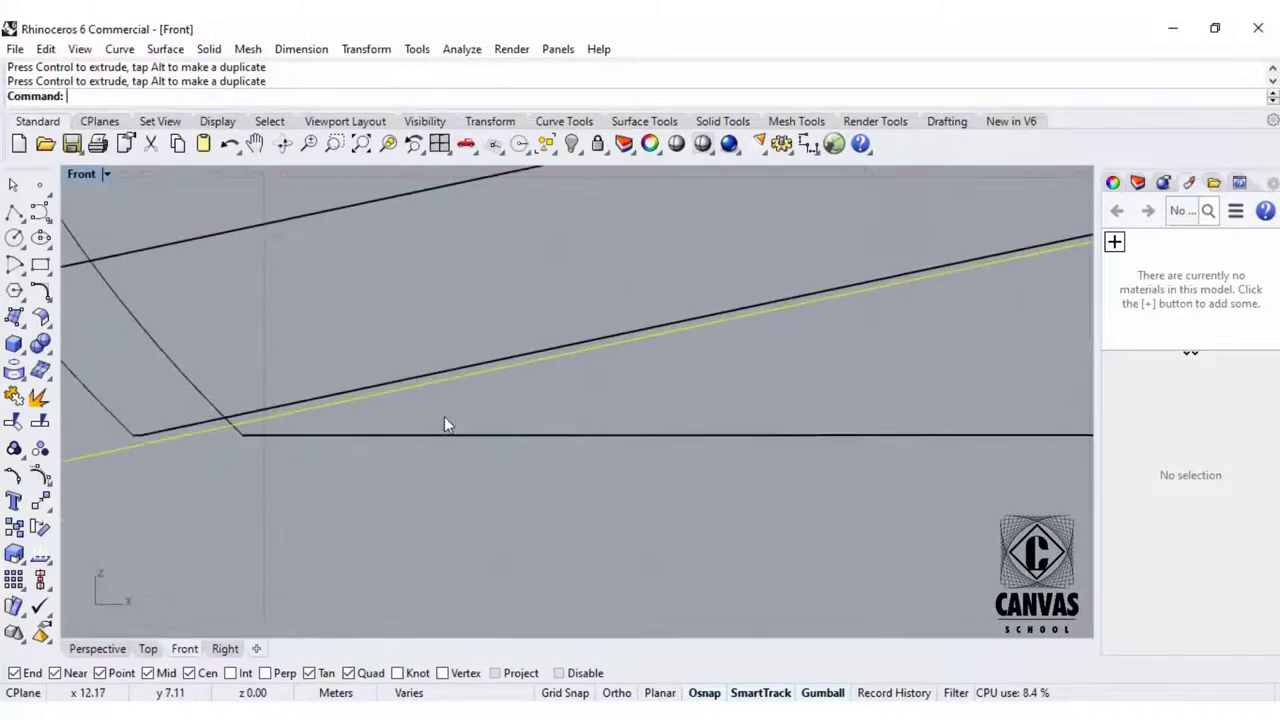
pyautogui.scroll(-1, 440, 450)
pyautogui.moveTo(977, 232); pyautogui.dragTo(977, 231)
pyautogui.scroll(1, 440, 427)
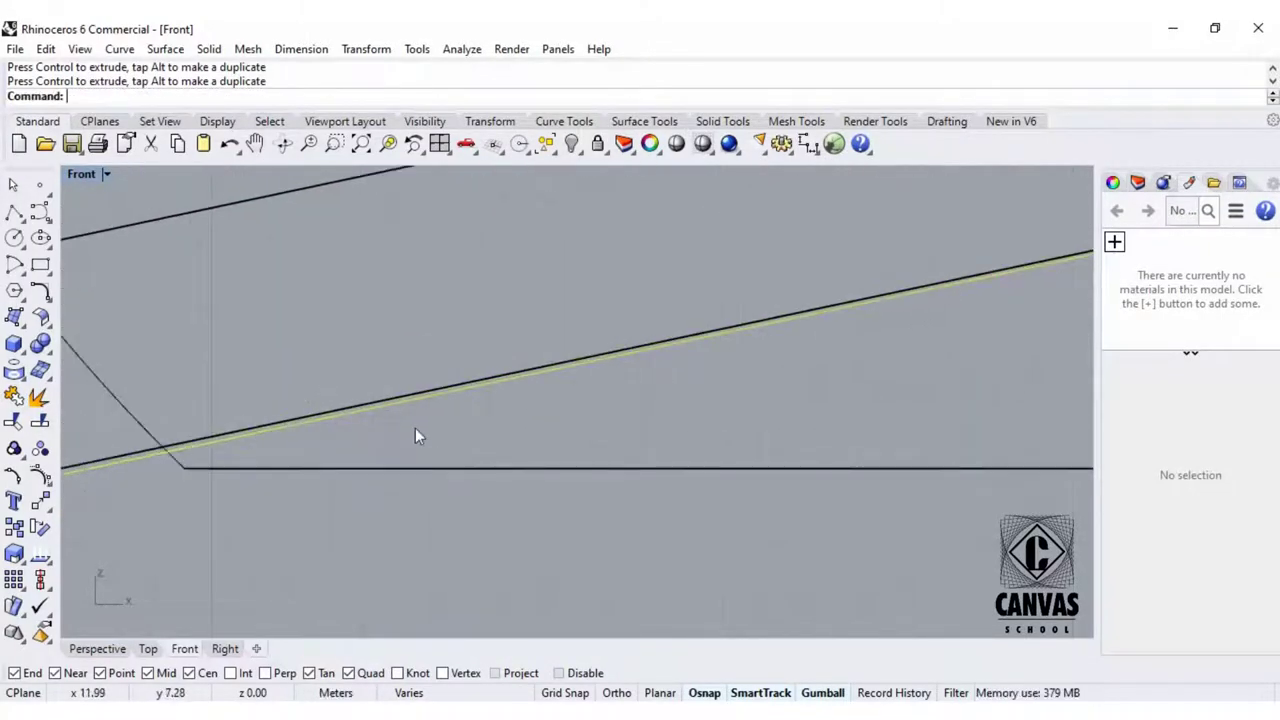
pyautogui.scroll(-3, 405, 430)
# Rotate the slanted line slightly about a point near its lower end to follow the lowest band's bottom edge.
pyautogui.write('r')
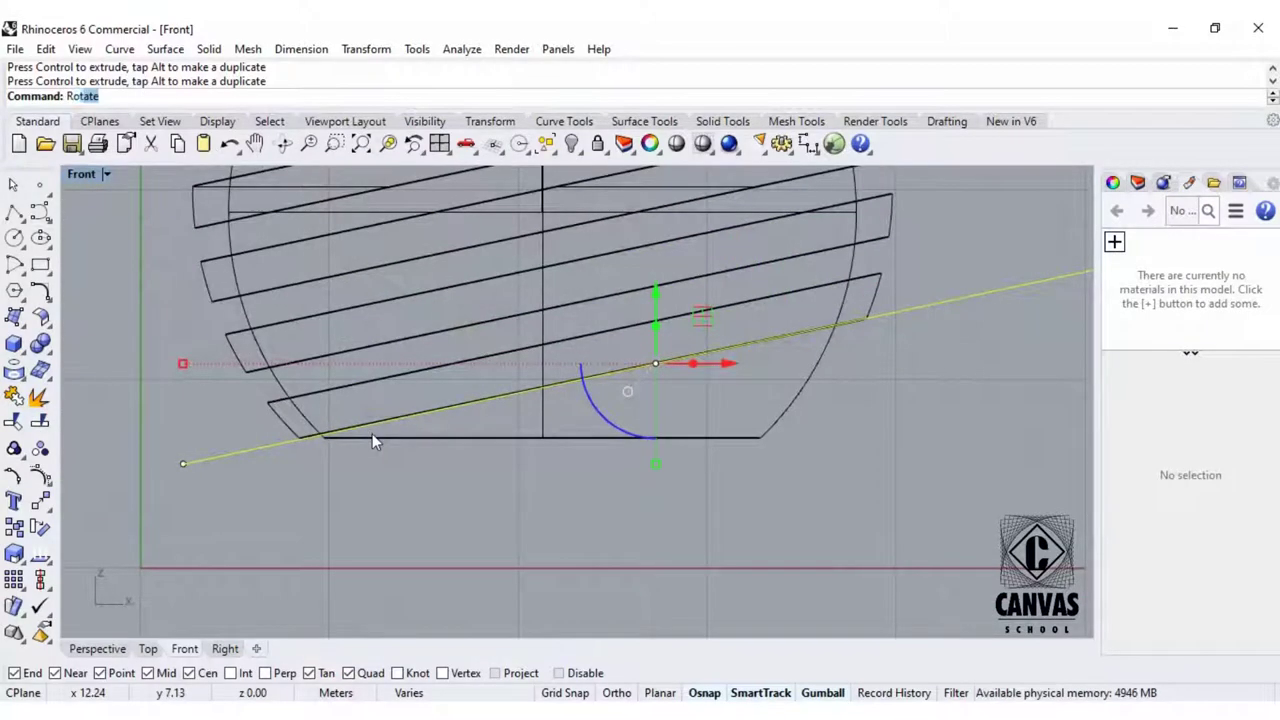
pyautogui.press('Return')
pyautogui.click(268, 443)
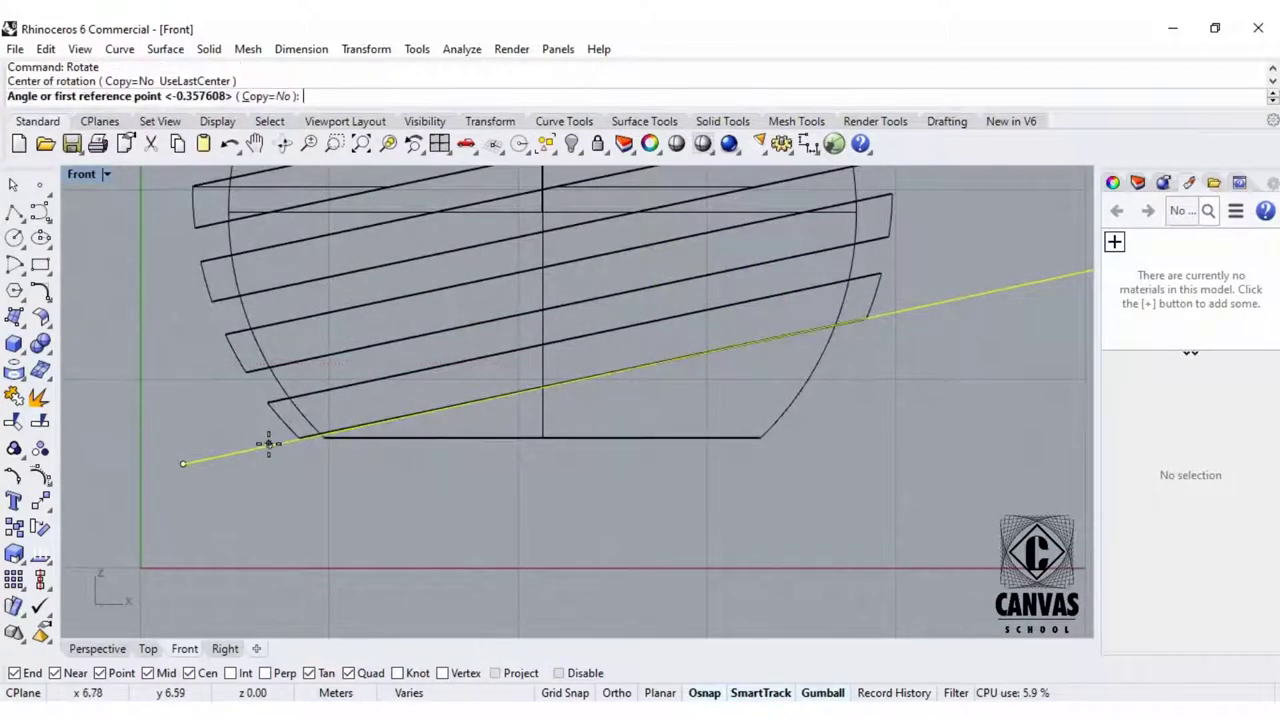
pyautogui.scroll(-3, 300, 440)
pyautogui.click(686, 343)
pyautogui.scroll(4, 616, 352)
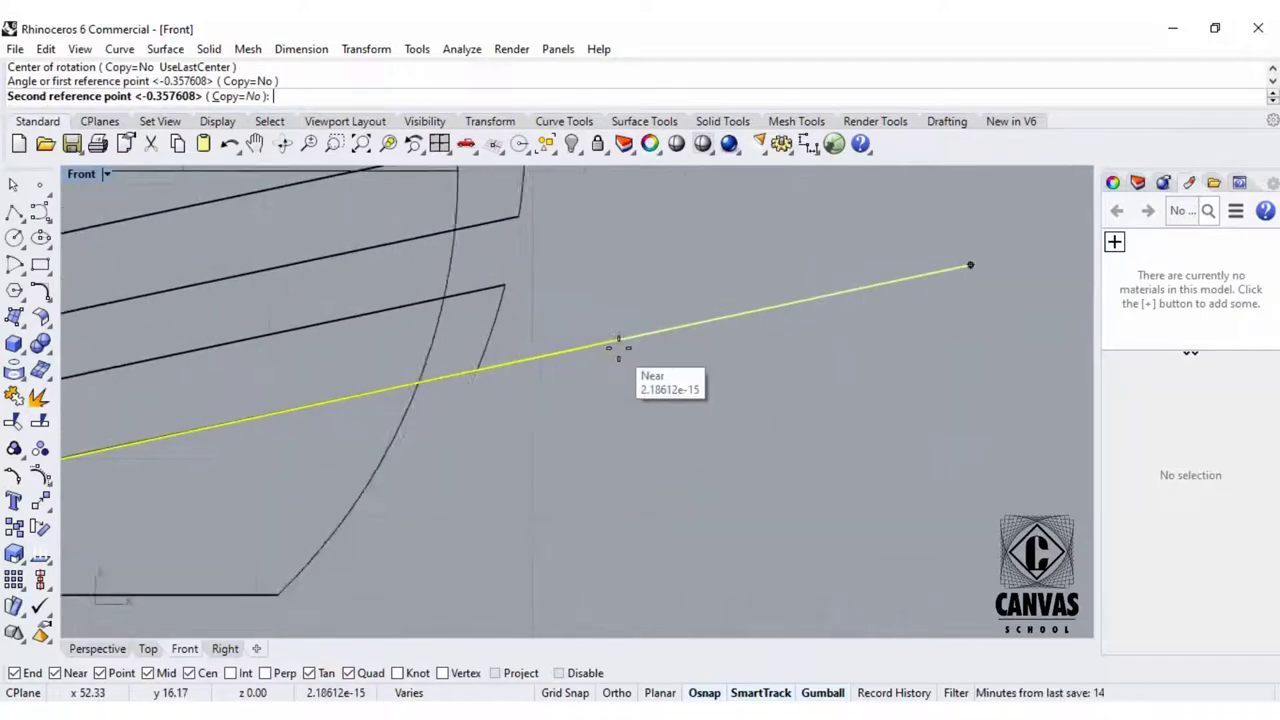
pyautogui.scroll(3, 520, 360)
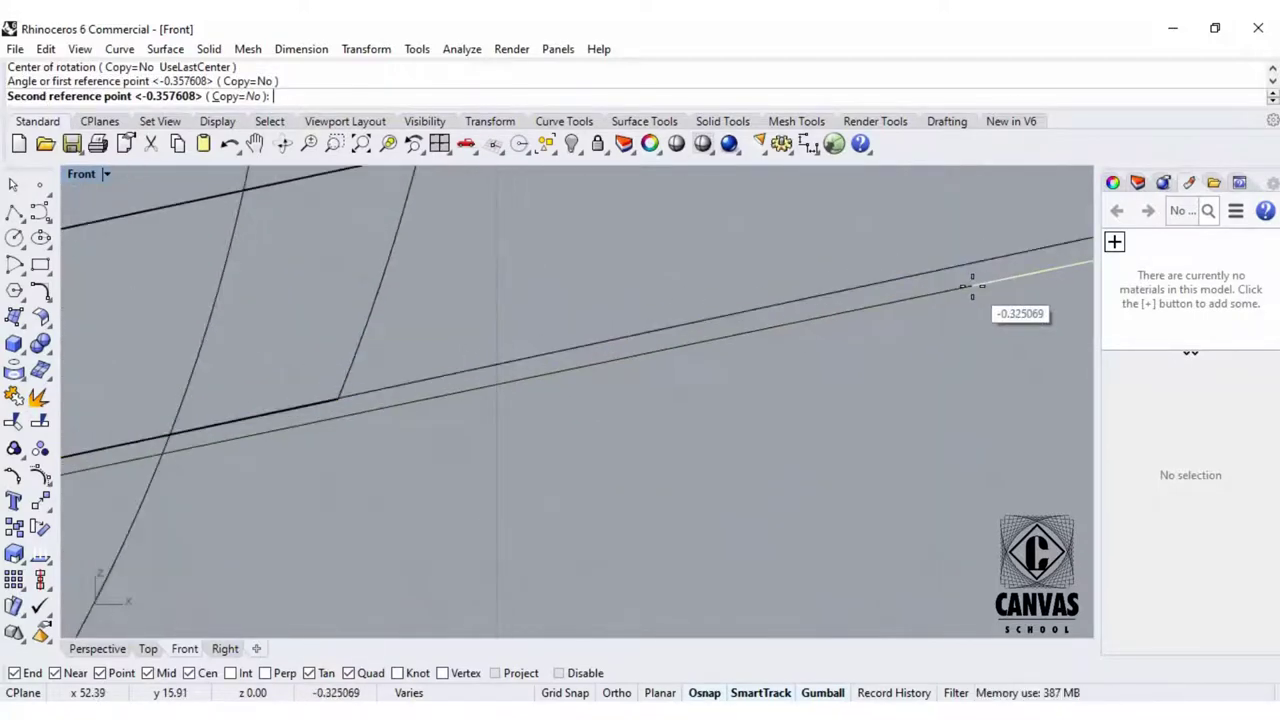
pyautogui.scroll(-3, 965, 282)
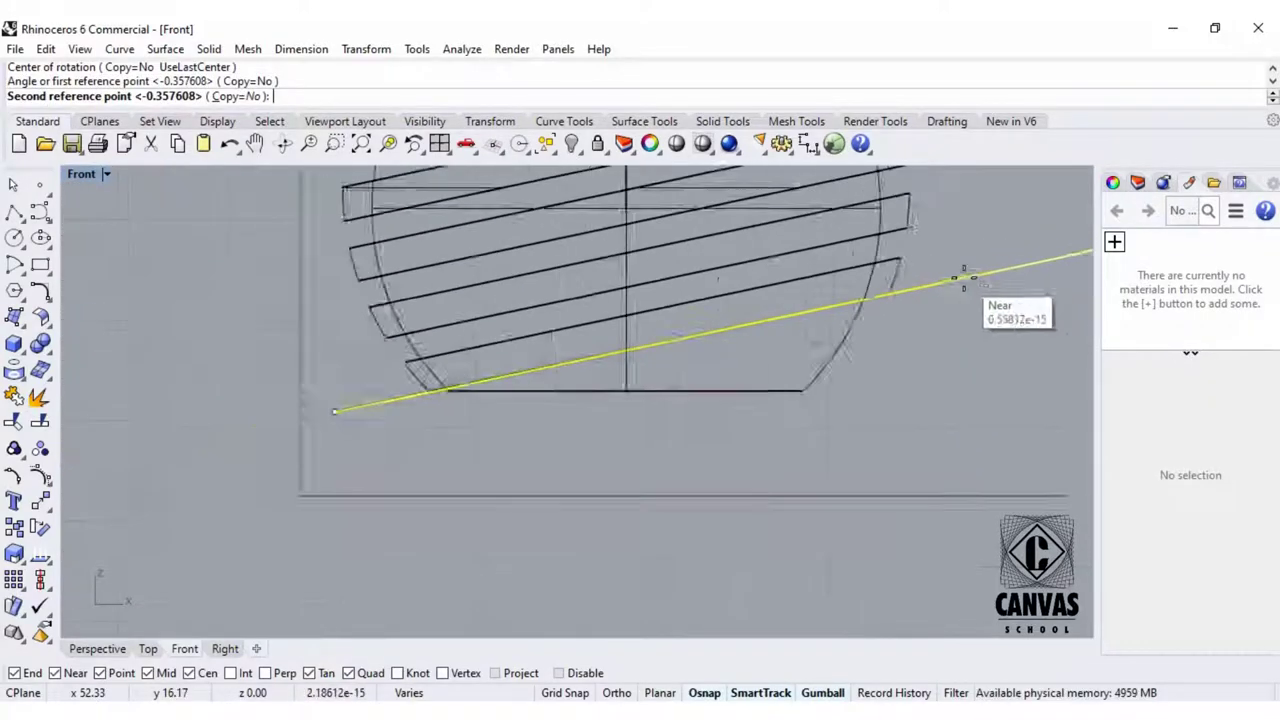
pyautogui.scroll(-4, 950, 275)
pyautogui.scroll(6, 800, 275)
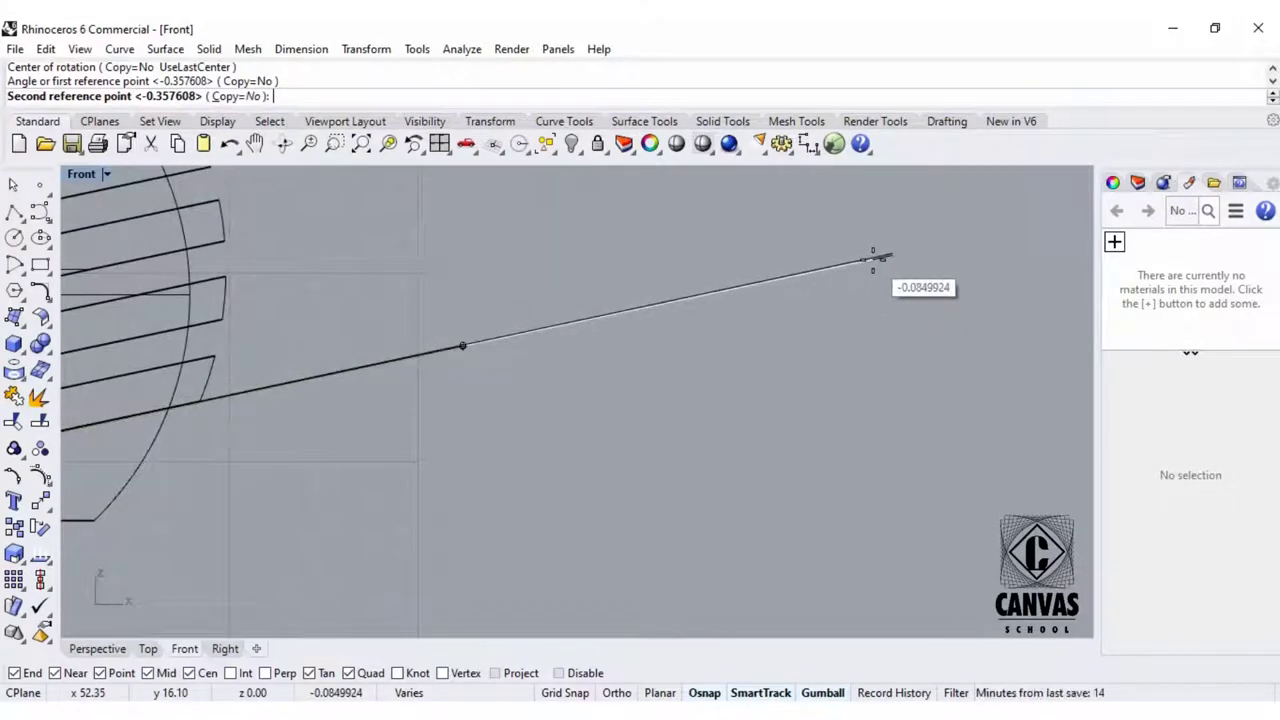
pyautogui.click(875, 258)
pyautogui.scroll(-3, 680, 318)
pyautogui.scroll(6, 452, 352)
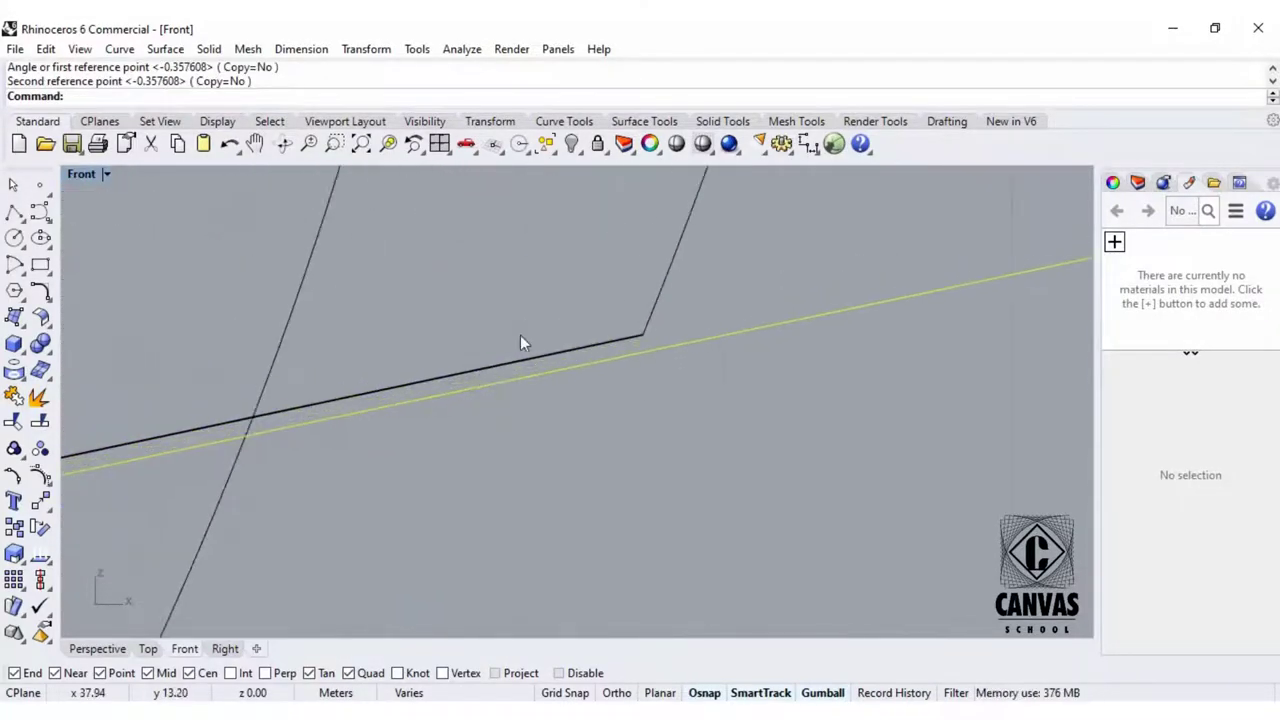
pyautogui.scroll(-5, 700, 320)
pyautogui.scroll(2, 477, 357)
pyautogui.scroll(-3, 596, 332)
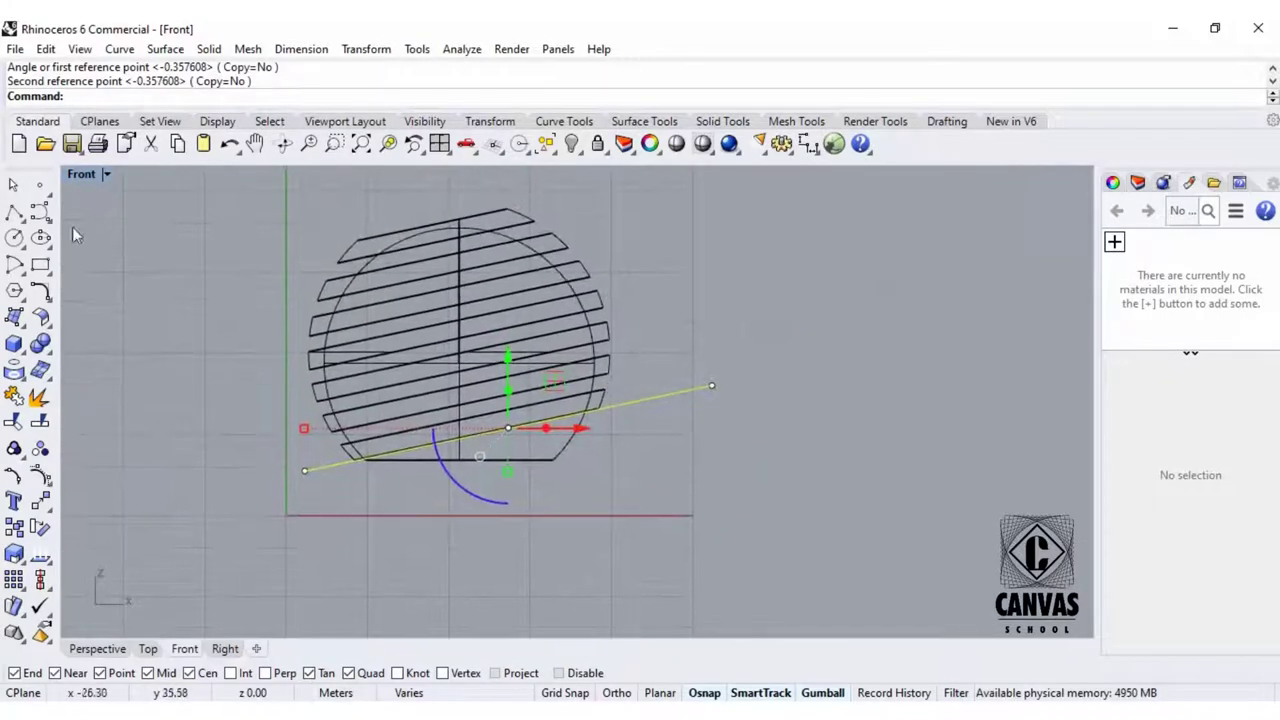
# In the maximized Perspective view, extrude the slanted line about 34 m to both sides as a plane cutting through the sphere.
pyautogui.doubleClick(82, 174)
pyautogui.doubleClick(605, 174)
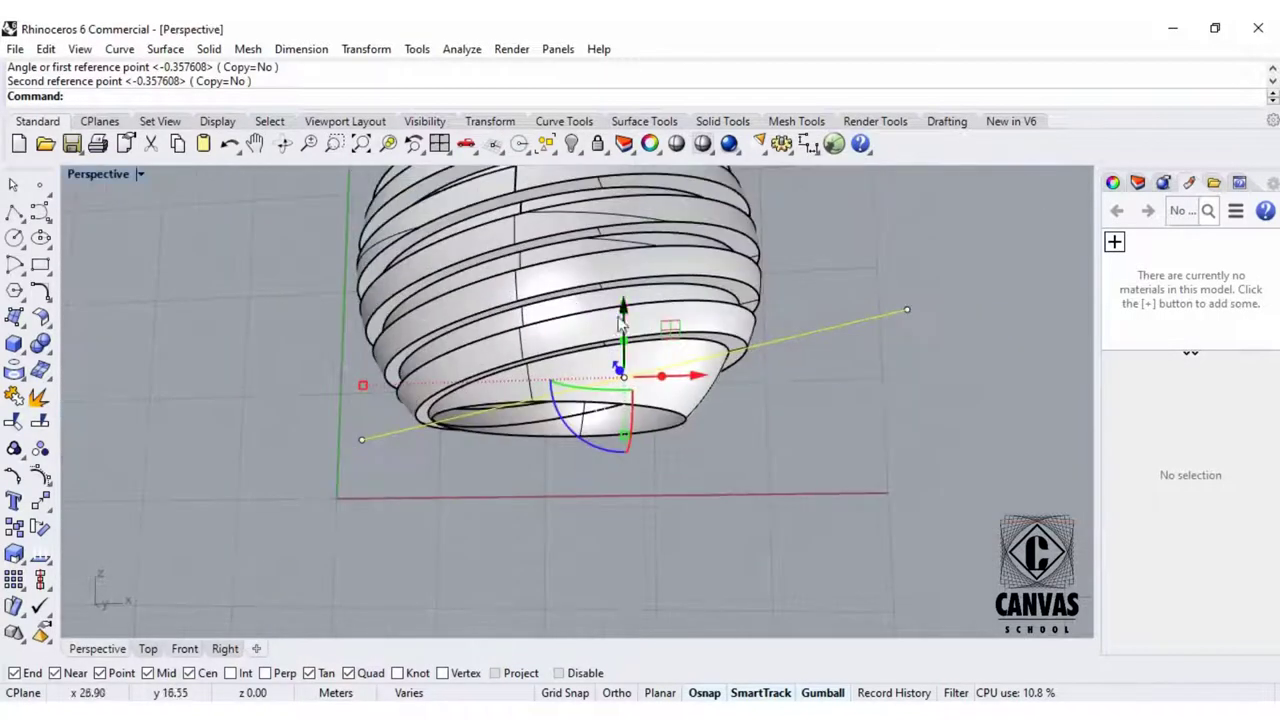
pyautogui.moveTo(500, 350); pyautogui.dragTo(338, 392, button='right')
pyautogui.moveTo(527, 398); pyautogui.dragTo(588, 435, button='right')
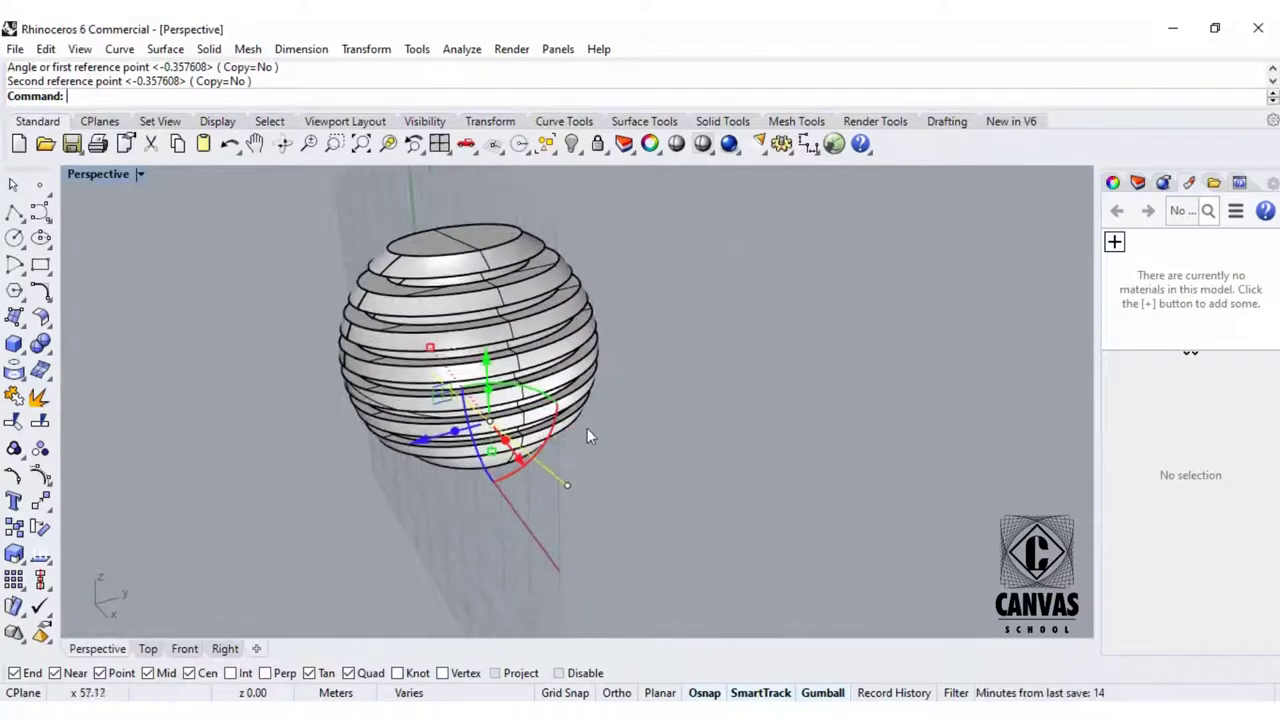
pyautogui.press('Return')
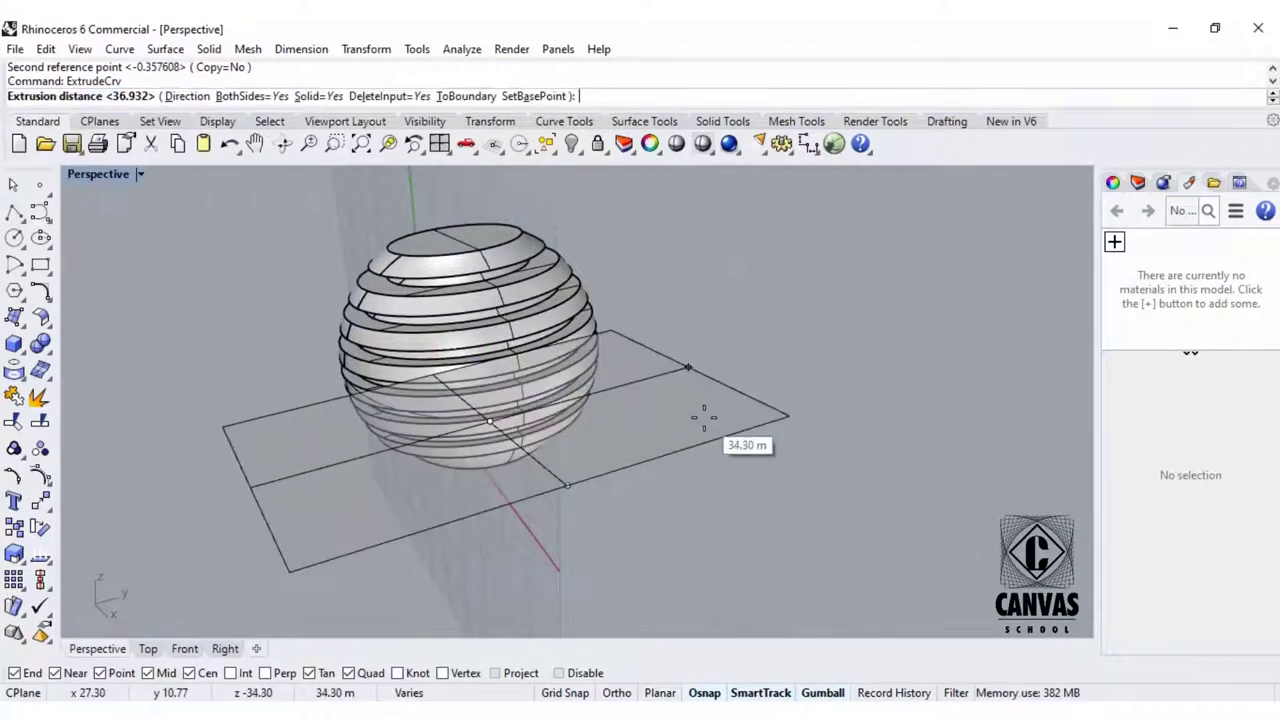
pyautogui.click(705, 425)
pyautogui.moveTo(705, 425); pyautogui.dragTo(305, 375, button='right')
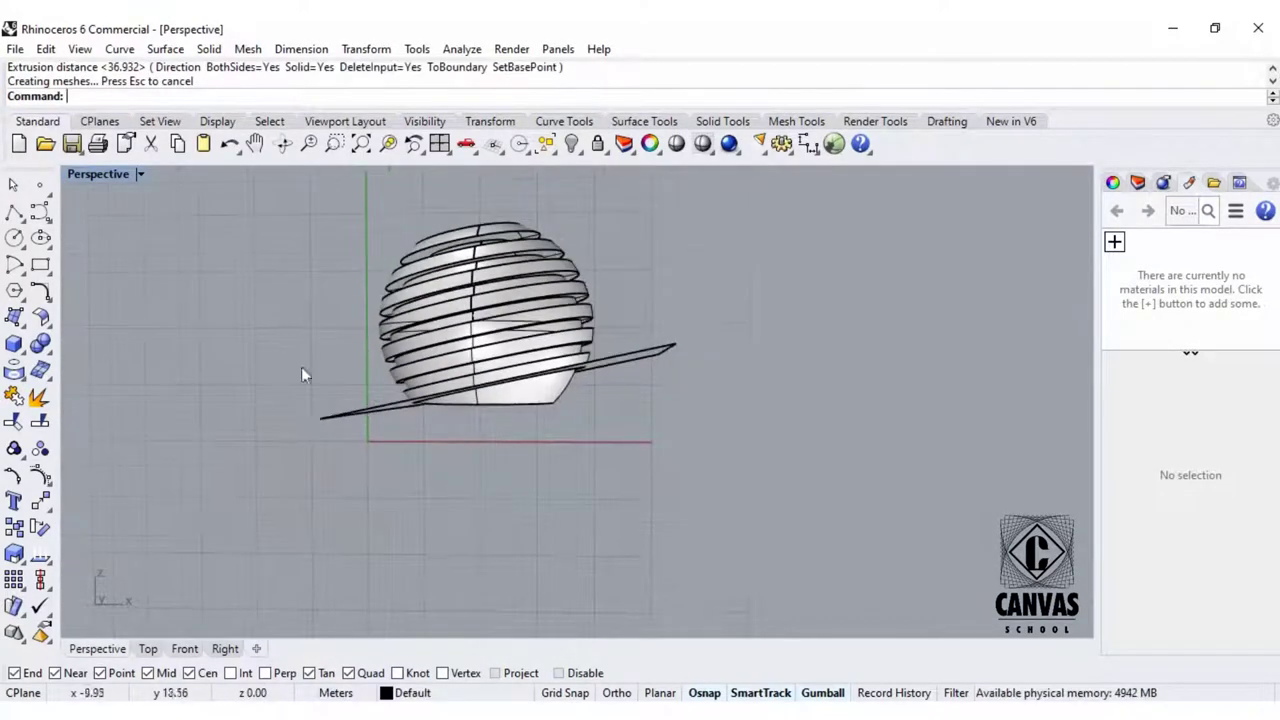
pyautogui.scroll(5, 613, 493)
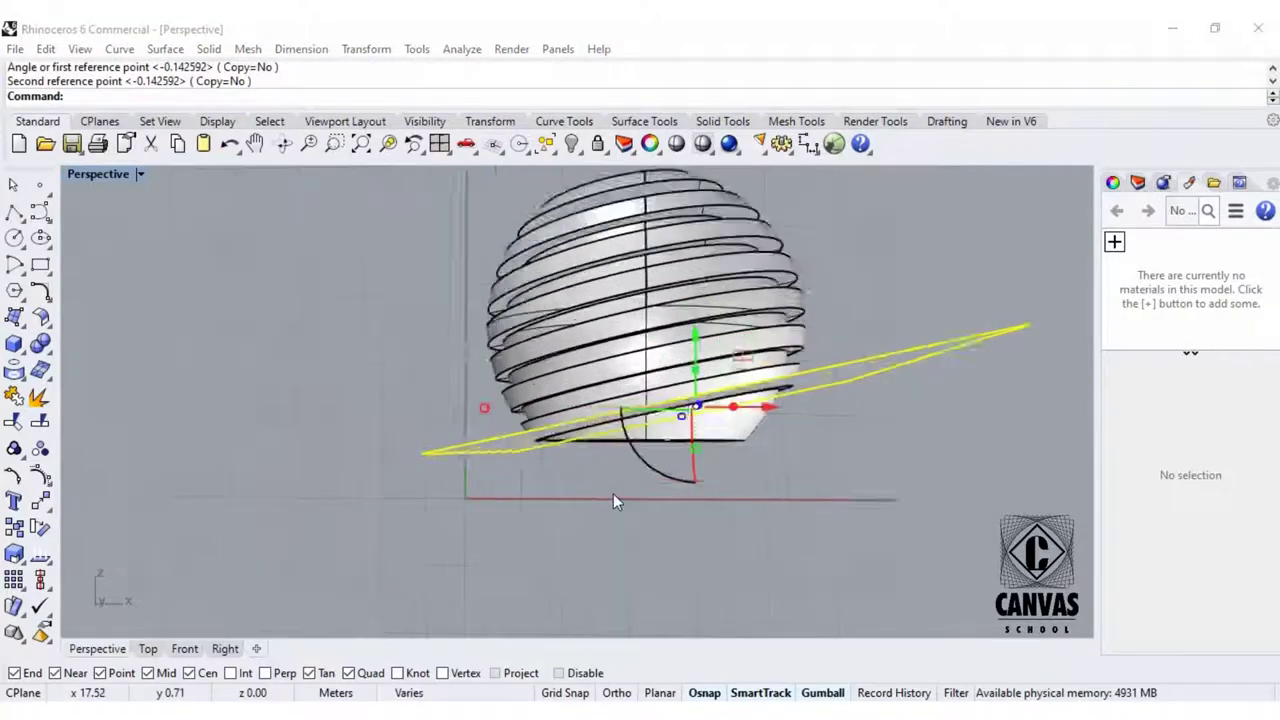
# Split the inner sphere with the slanted plane as the cutting object.
pyautogui.scroll(-10, 613, 493)
pyautogui.scroll(6, 672, 454)
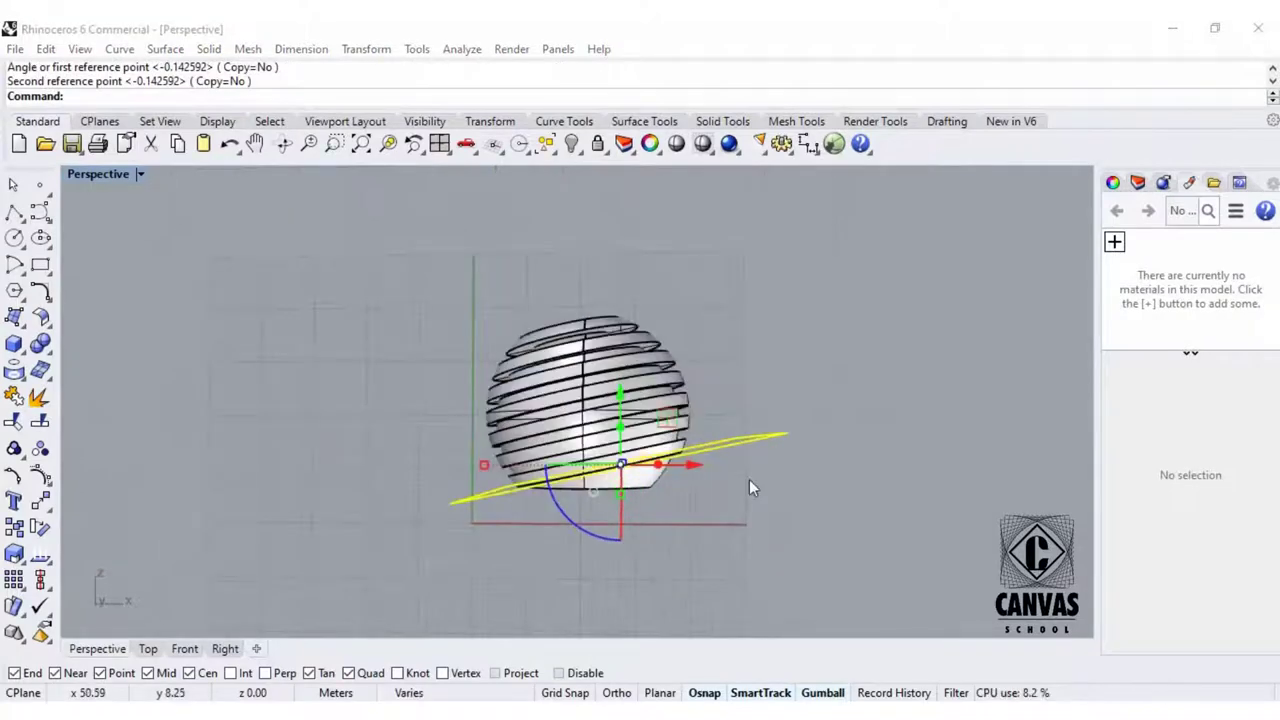
pyautogui.scroll(2, 749, 479)
pyautogui.moveTo(749, 479); pyautogui.dragTo(754, 397, button='right')
pyautogui.click(758, 362)
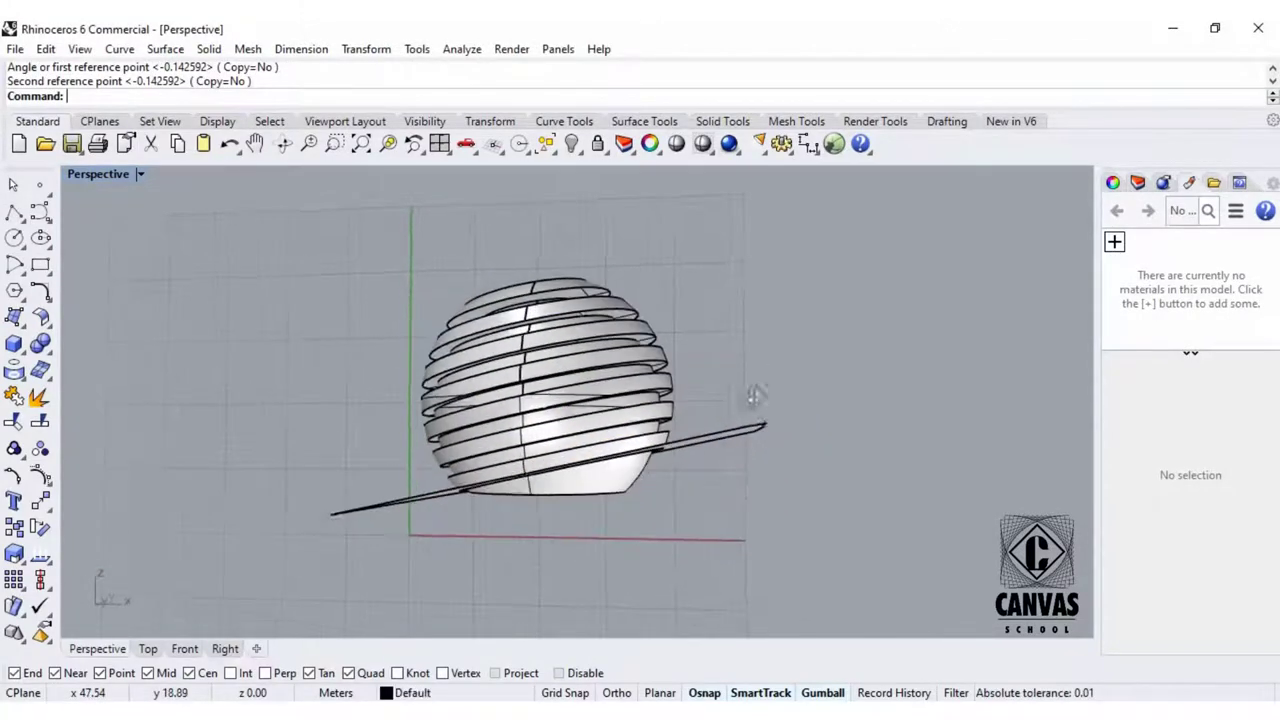
pyautogui.write('Split')
pyautogui.press('Return')
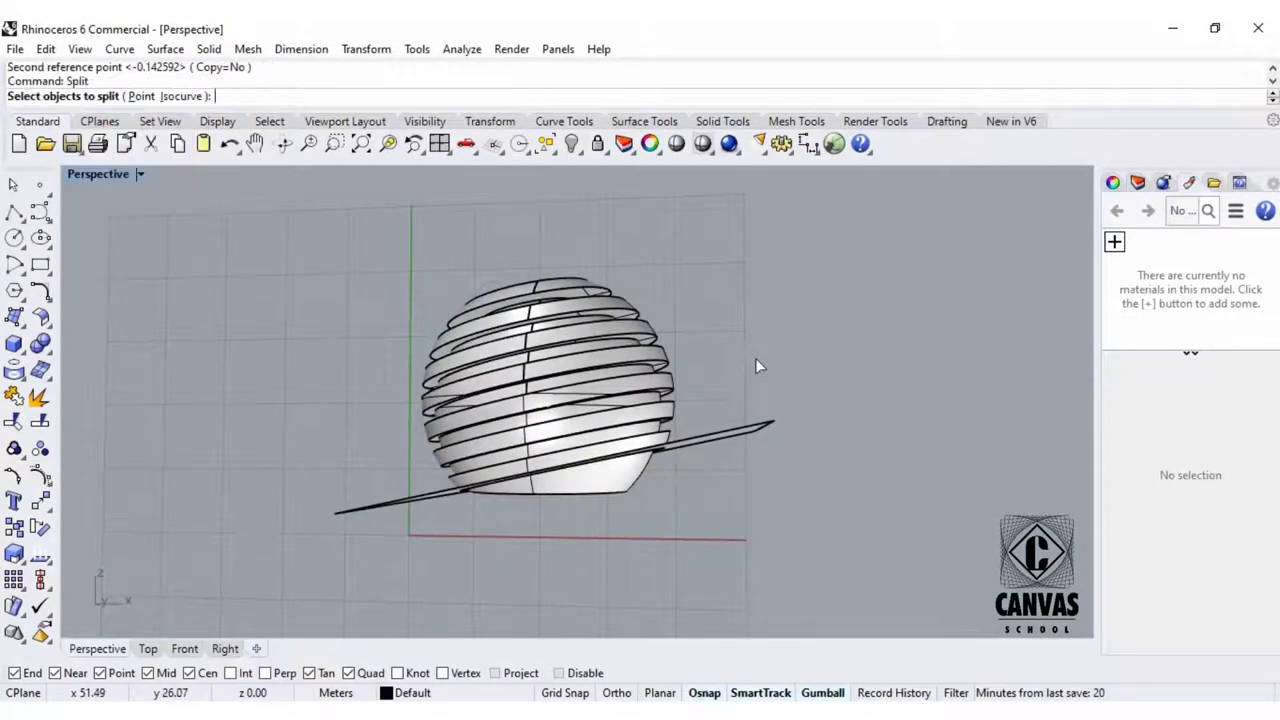
pyautogui.scroll(2, 605, 488)
pyautogui.click(605, 488)
pyautogui.scroll(-2, 630, 482)
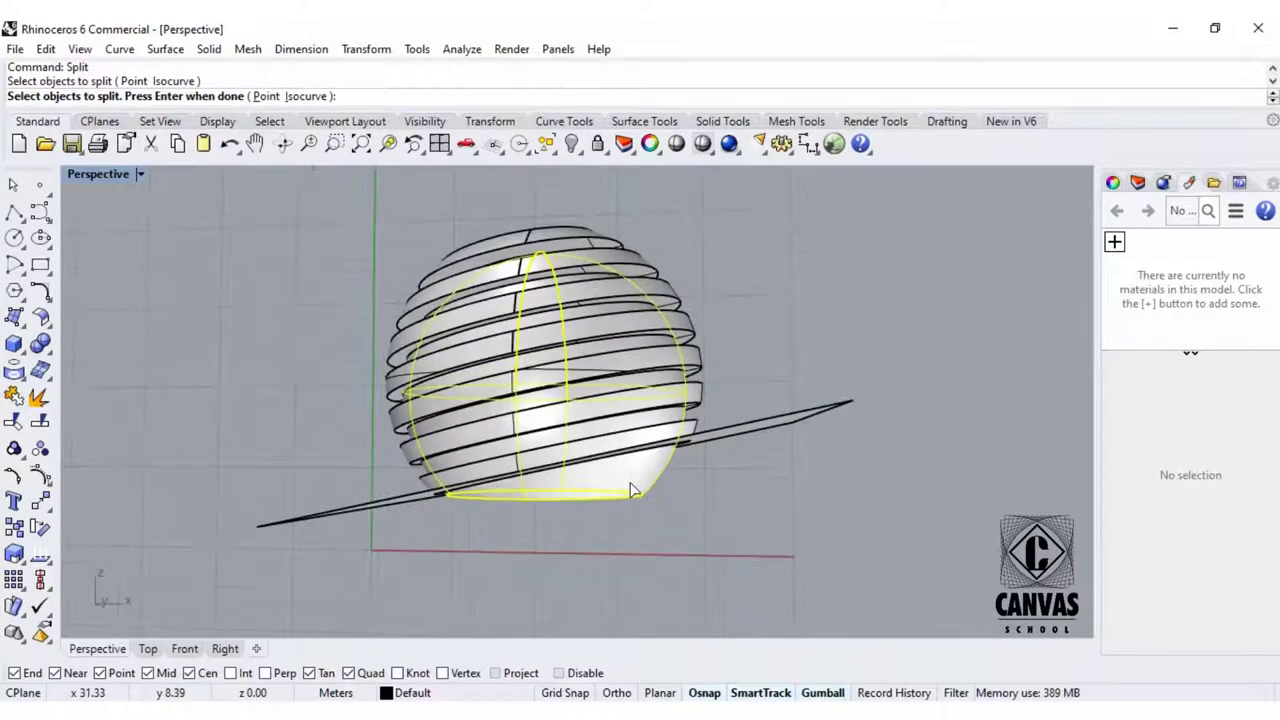
pyautogui.press('Return')
pyautogui.click(757, 434)
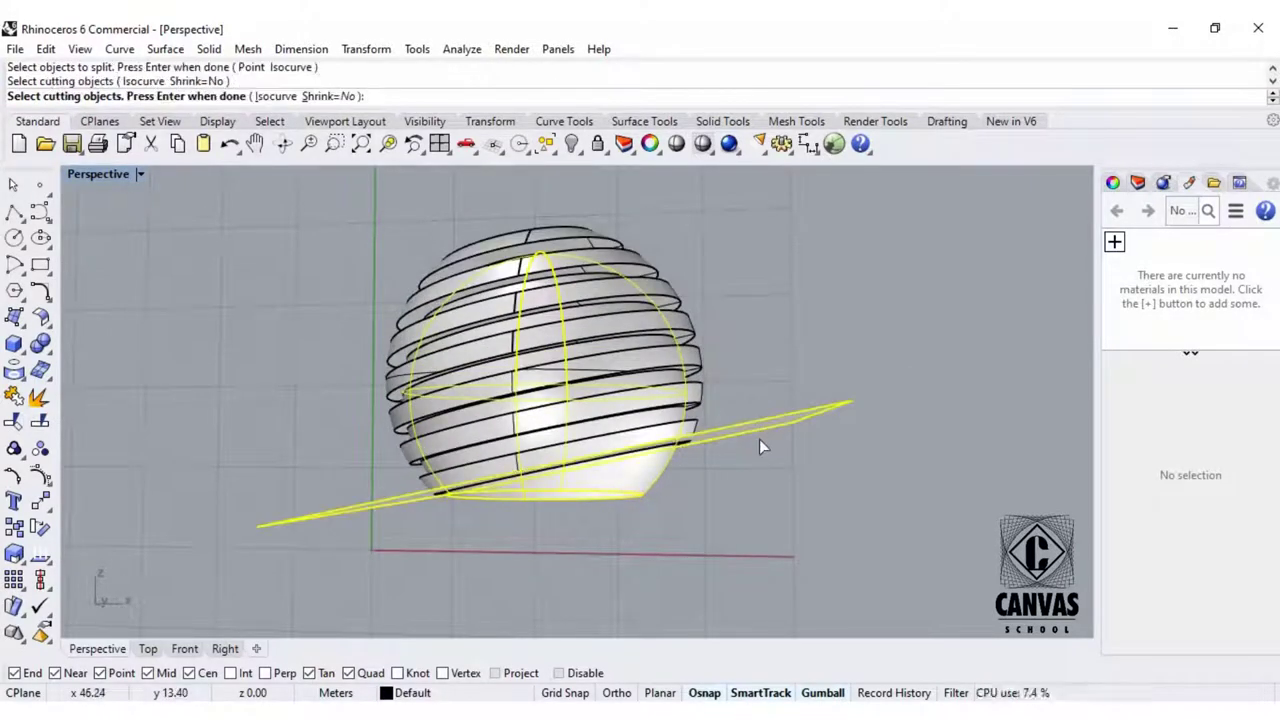
pyautogui.press('Return')
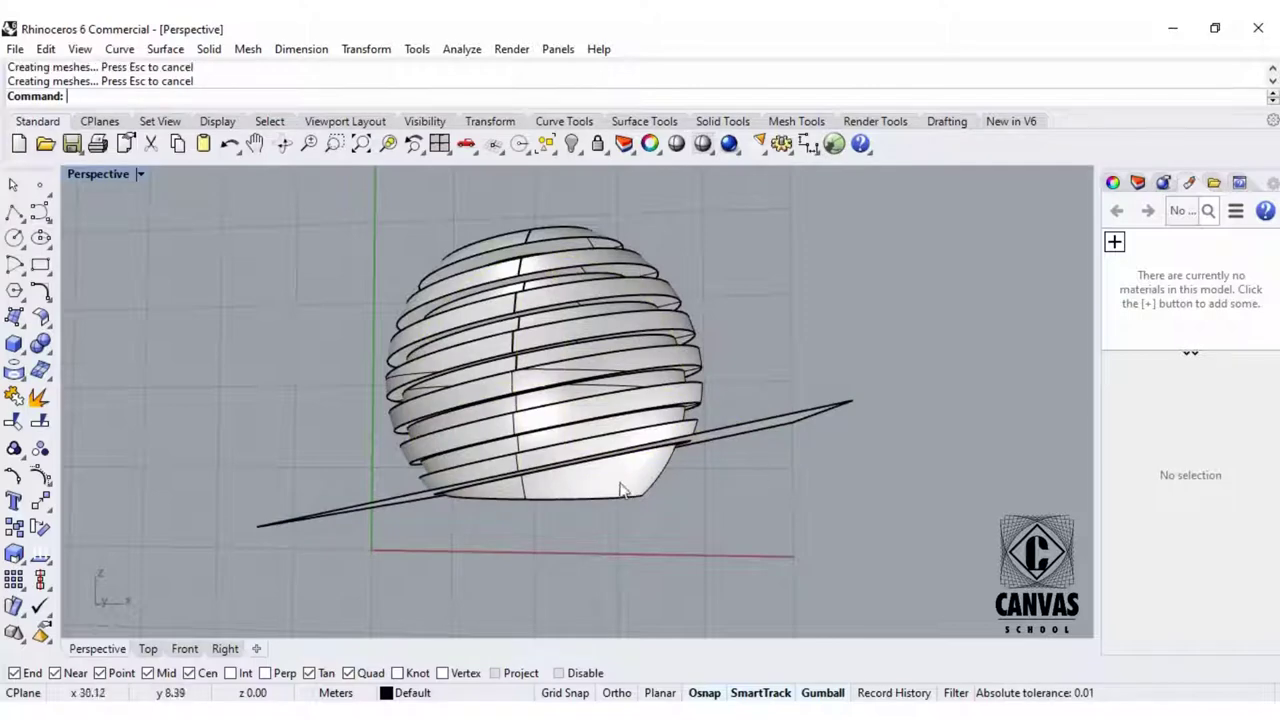
# Delete the slanted cutting plane and keep both parts of the split sphere.
pyautogui.click(620, 488)
pyautogui.click(731, 431)
pyautogui.click(801, 465)
pyautogui.moveTo(801, 465); pyautogui.dragTo(782, 492)
pyautogui.press('Delete')
# Isolate the lower part of the split sphere beneath the lowest band.
pyautogui.click(631, 482)
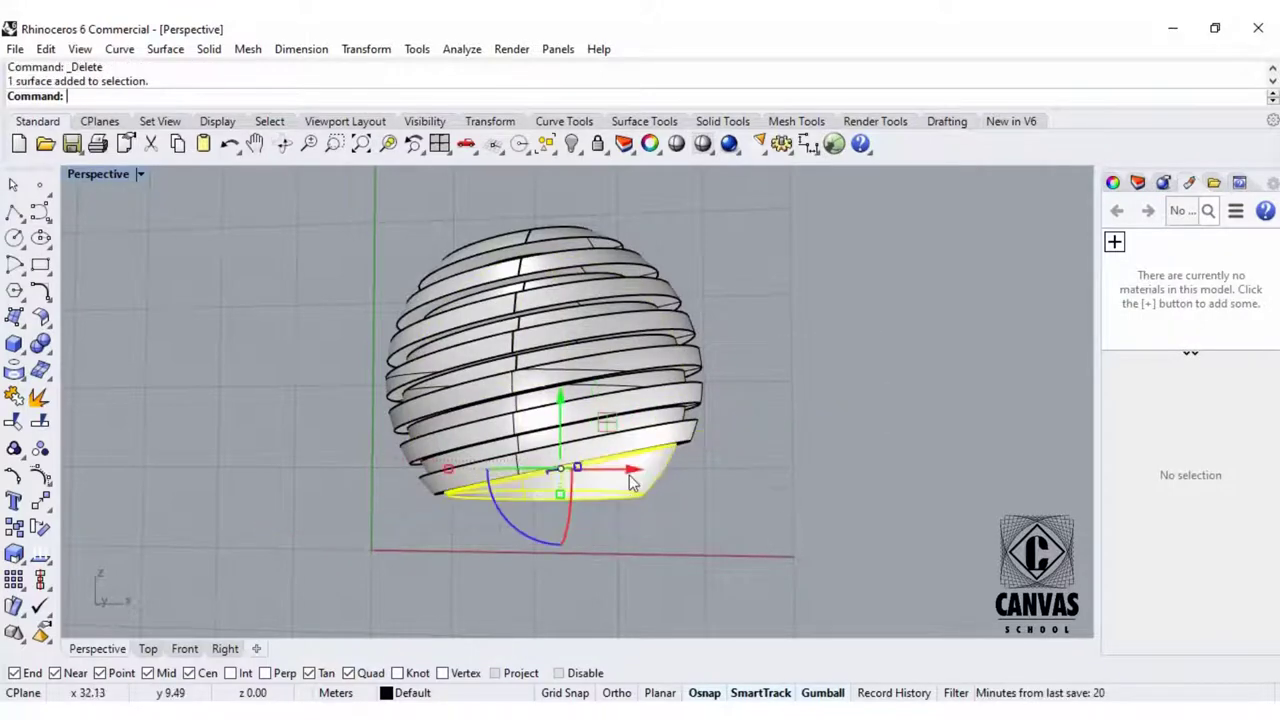
pyautogui.moveTo(631, 482)
pyautogui.mouseDown(button='right')
pyautogui.moveTo(549, 443)
pyautogui.moveTo(633, 473)
pyautogui.mouseUp(button='right')
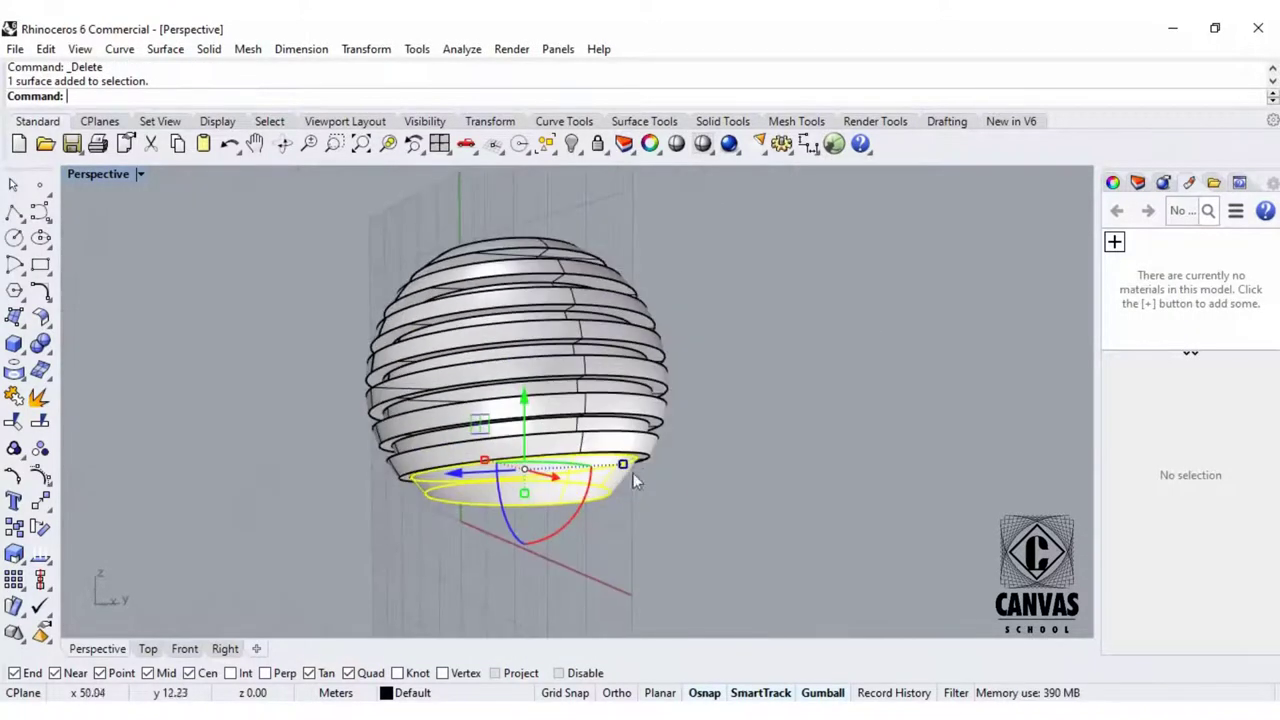
pyautogui.click(574, 148)
pyautogui.click(650, 178)
pyautogui.moveTo(586, 366); pyautogui.dragTo(618, 350, button='right')
# Maximize the Top view and set its display mode to Shaded to show the isolated base piece.
pyautogui.doubleClick(103, 177)
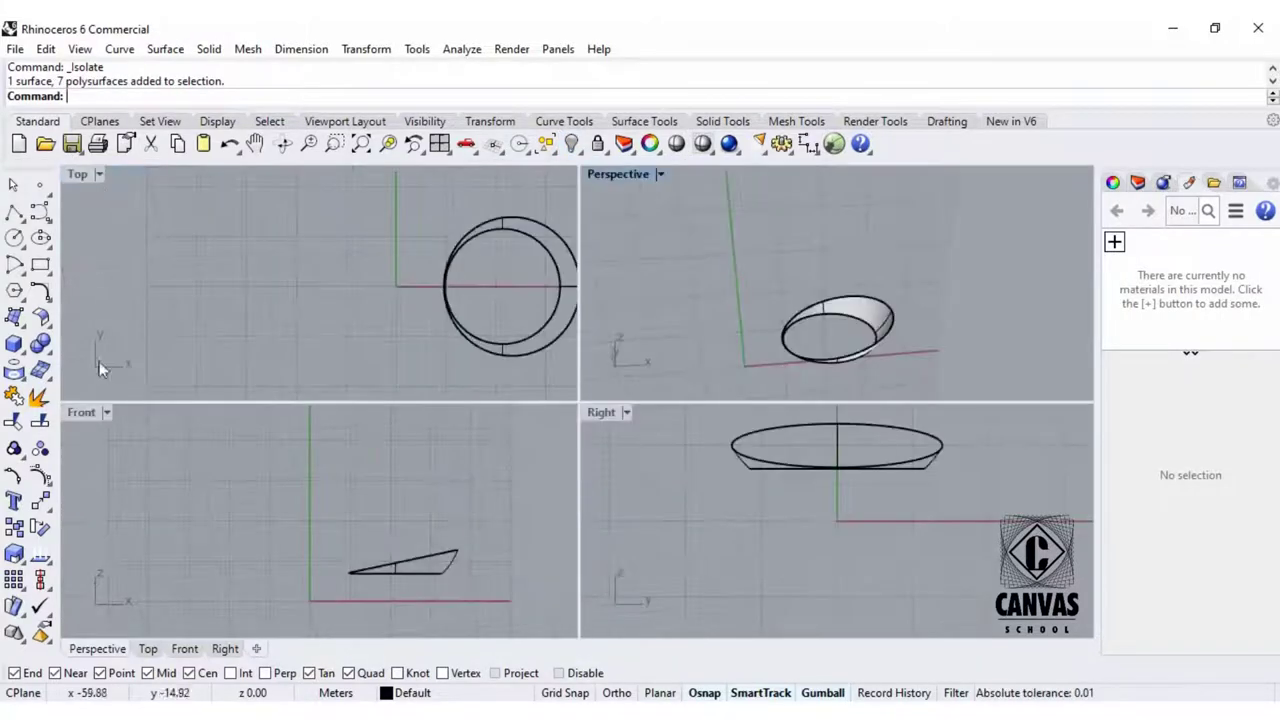
pyautogui.doubleClick(82, 173)
pyautogui.moveTo(82, 173); pyautogui.dragTo(285, 297, button='right')
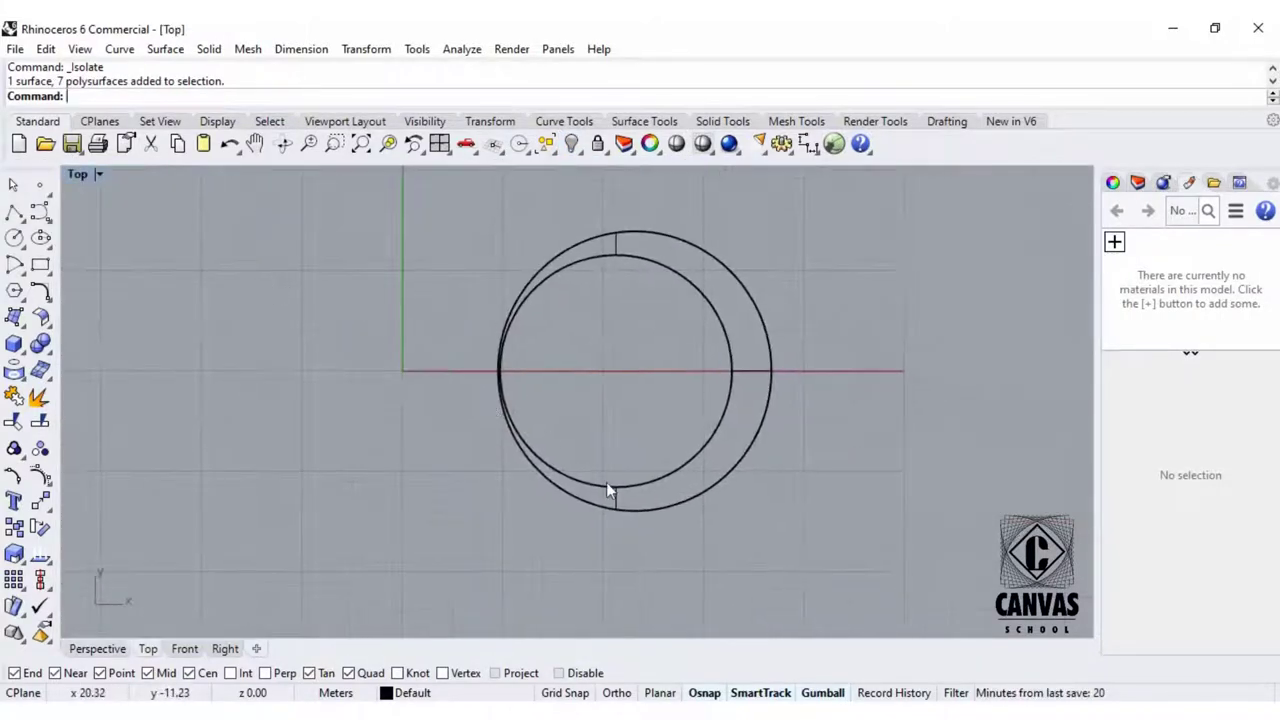
pyautogui.click(615, 496)
pyautogui.click(405, 469)
pyautogui.scroll(-6, 565, 388)
pyautogui.scroll(3, 689, 323)
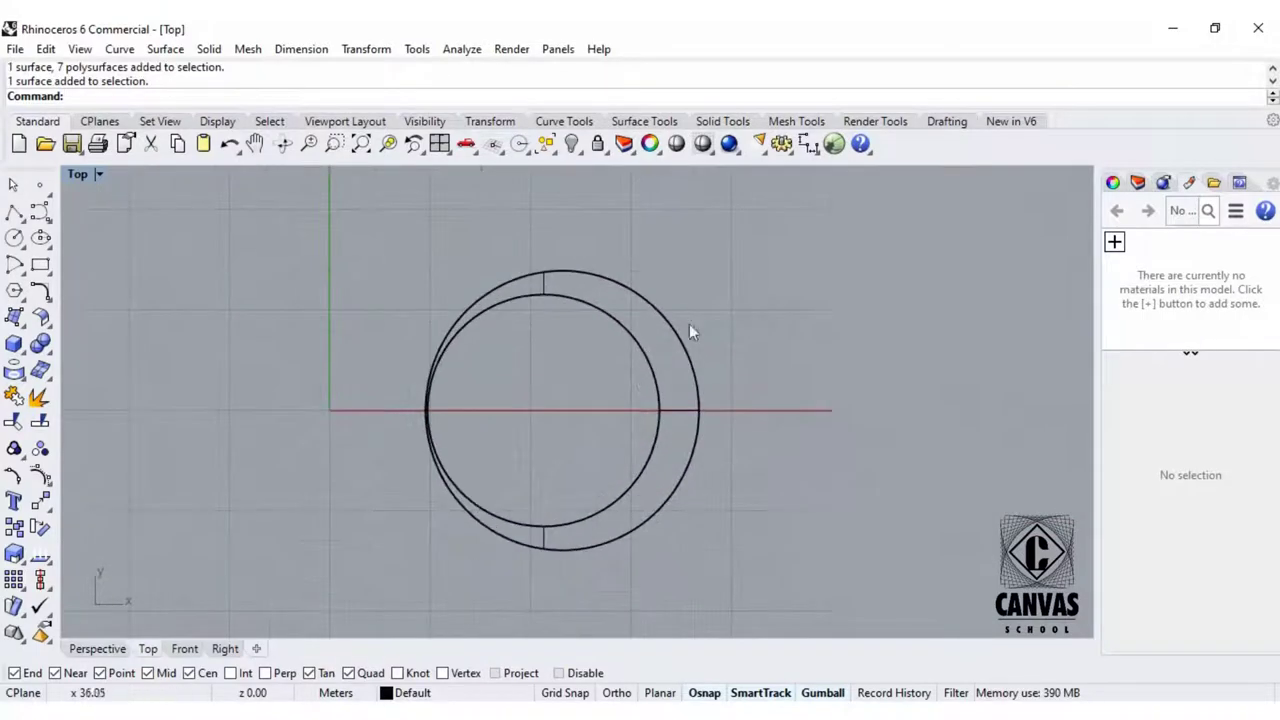
pyautogui.click(78, 174)
pyautogui.click(160, 127)
pyautogui.scroll(-2, 565, 355)
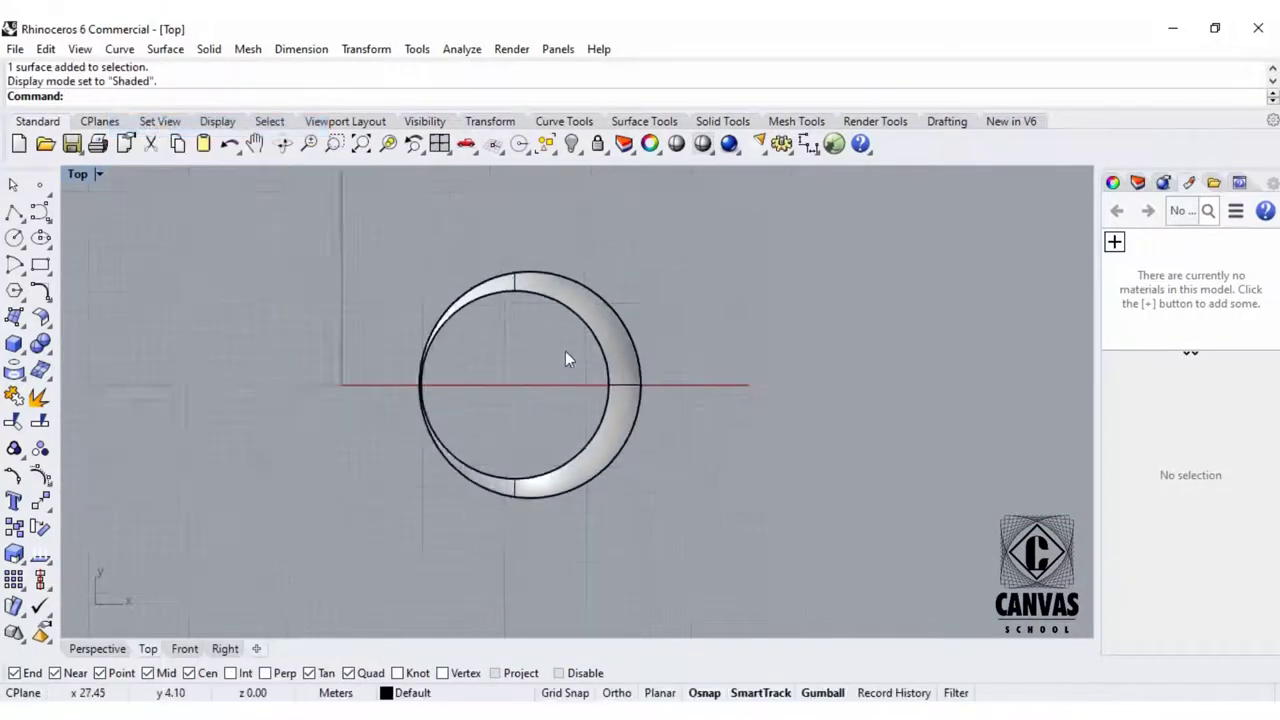
pyautogui.scroll(1, 540, 320)
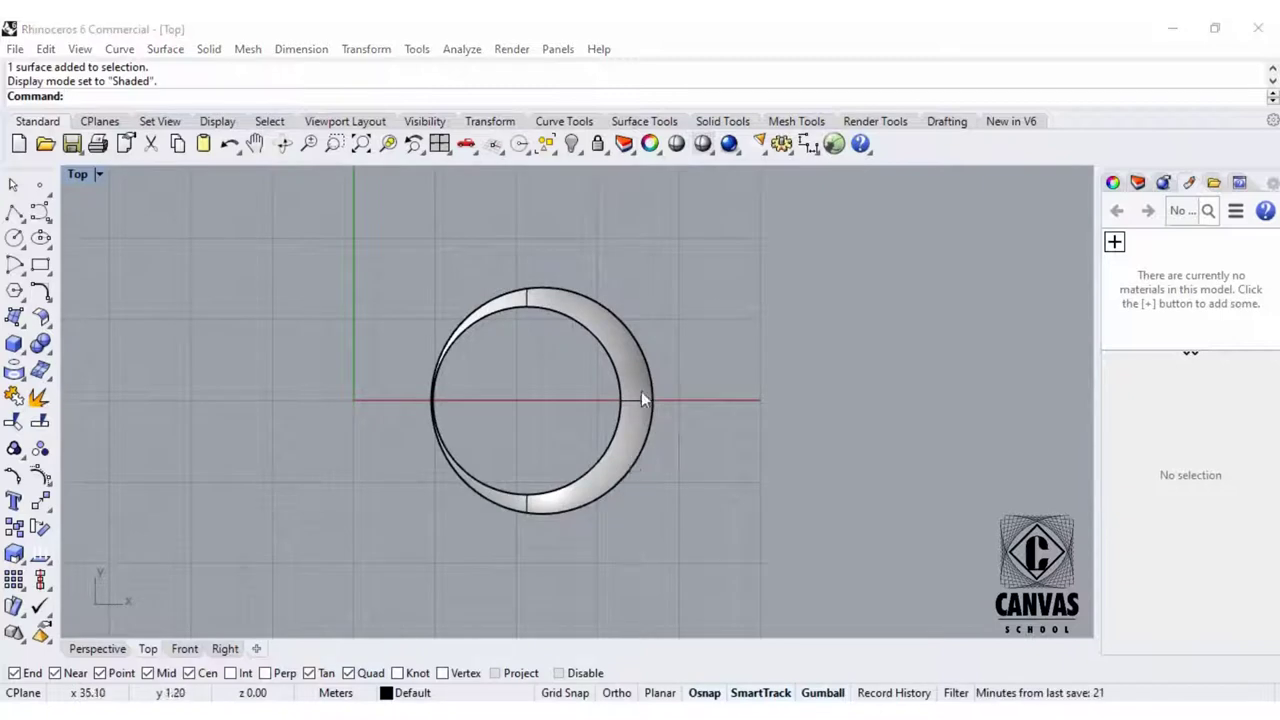
pyautogui.scroll(3, 641, 391)
pyautogui.click(14, 212)
pyautogui.scroll(-2, 356, 366)
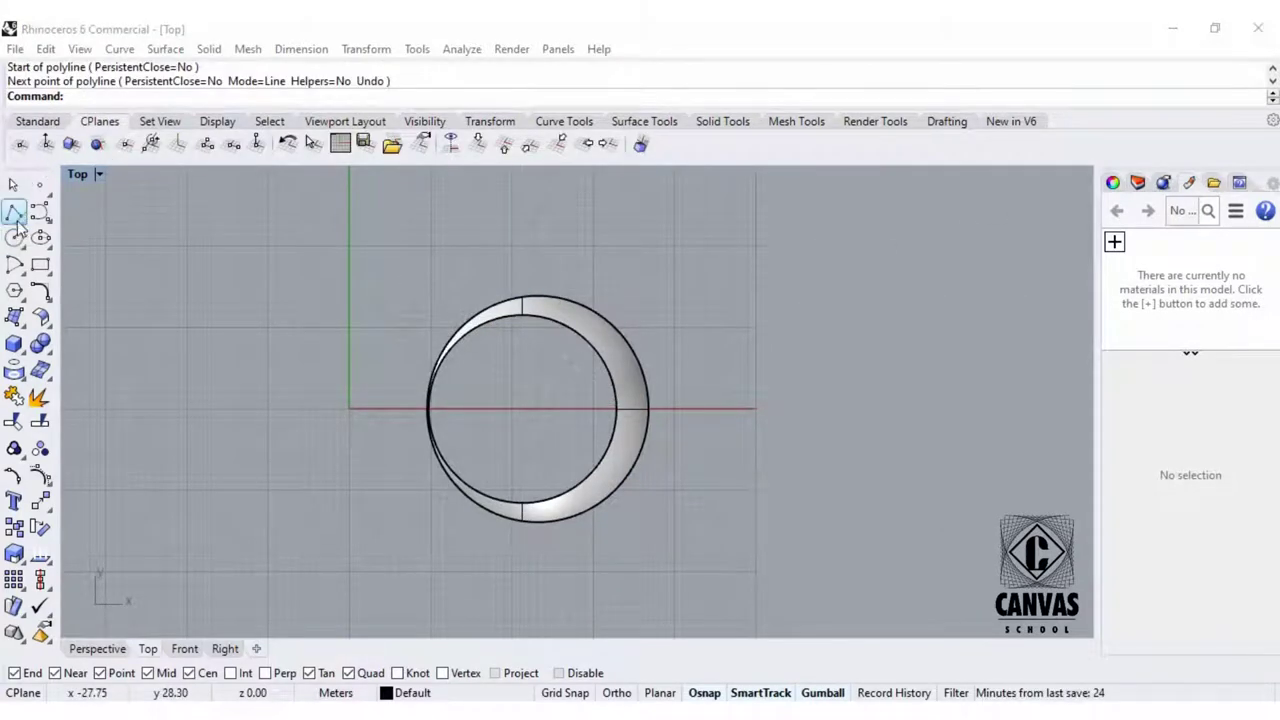
pyautogui.click(16, 226)
pyautogui.click(16, 226)
pyautogui.click(55, 216)
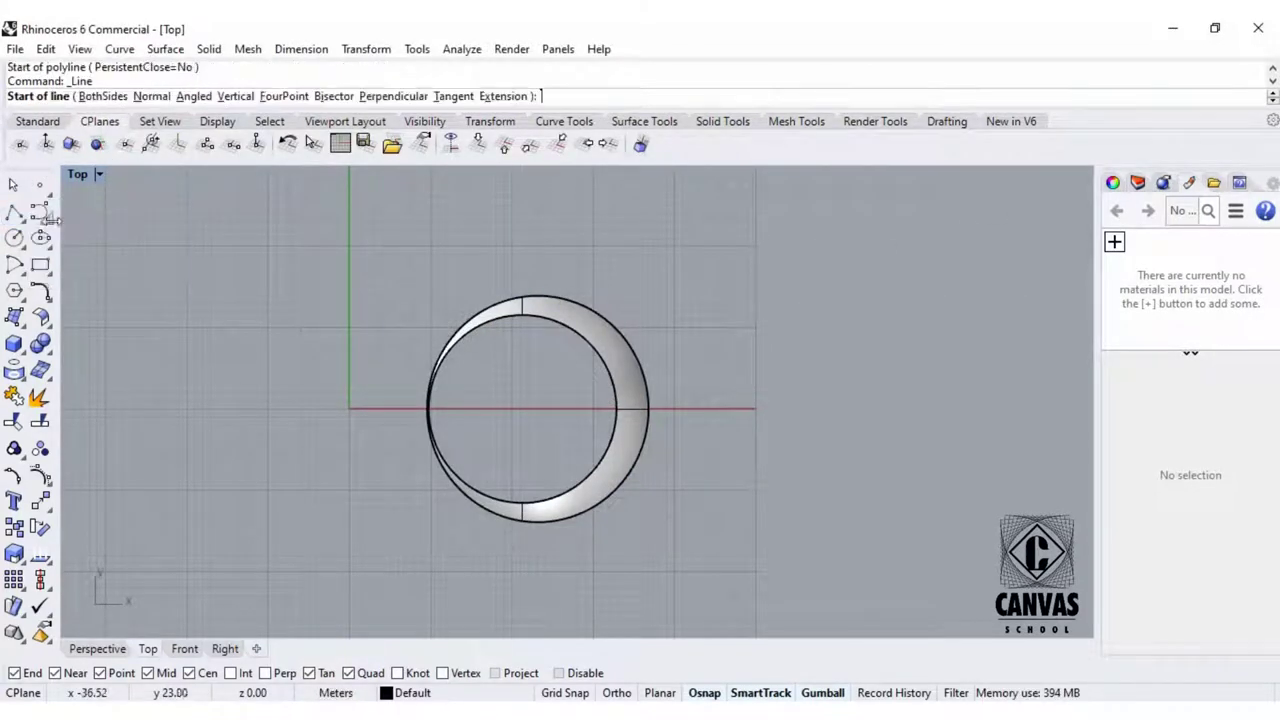
pyautogui.click(443, 283)
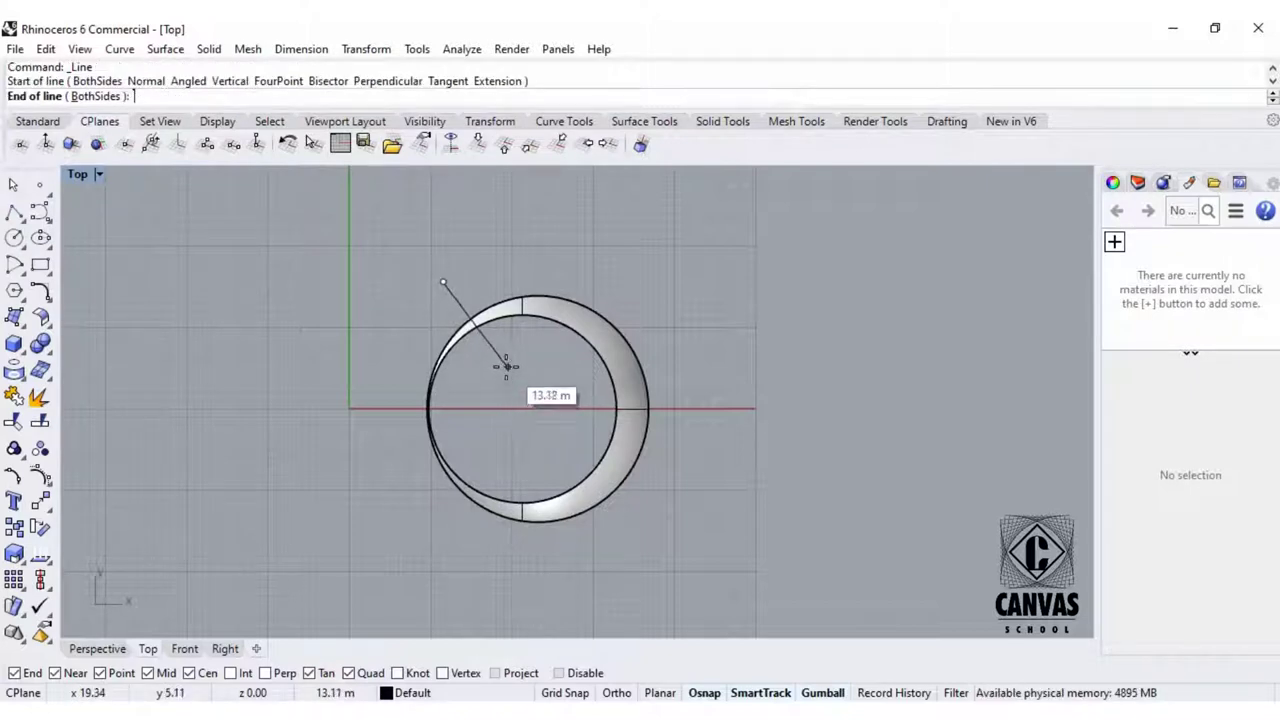
pyautogui.press('Escape')
# In the Top view, draw a slanted line about 13.4 m long crossing the narrow upper-left rim of the base piece.
pyautogui.press('Return')
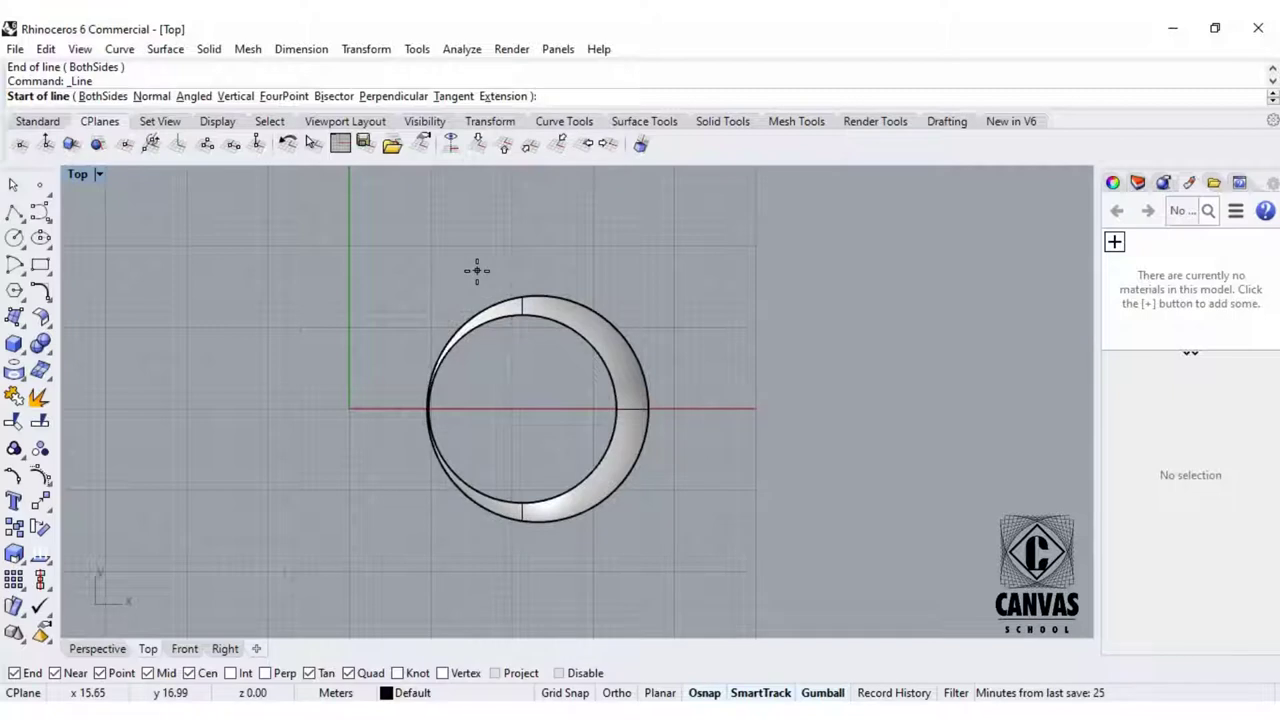
pyautogui.doubleClick(79, 175)
pyautogui.doubleClick(633, 175)
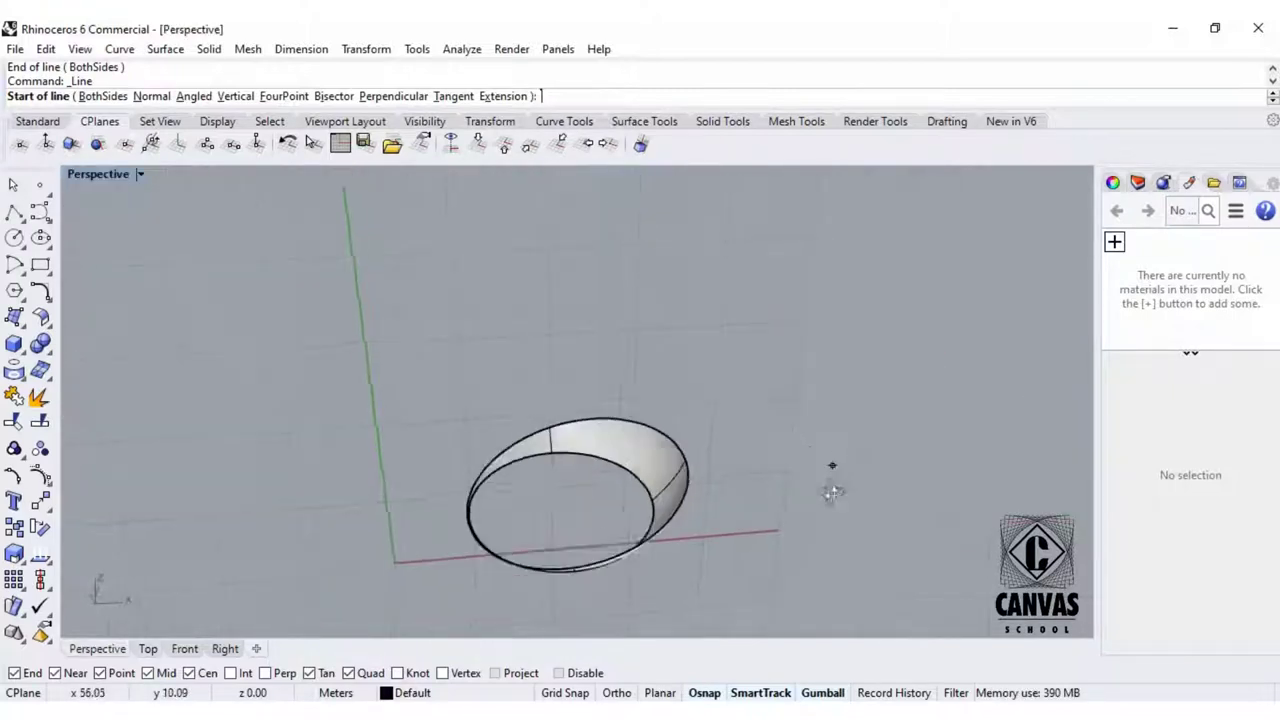
pyautogui.moveTo(611, 380); pyautogui.dragTo(553, 381, button='right')
pyautogui.moveTo(634, 437); pyautogui.dragTo(655, 410, button='right')
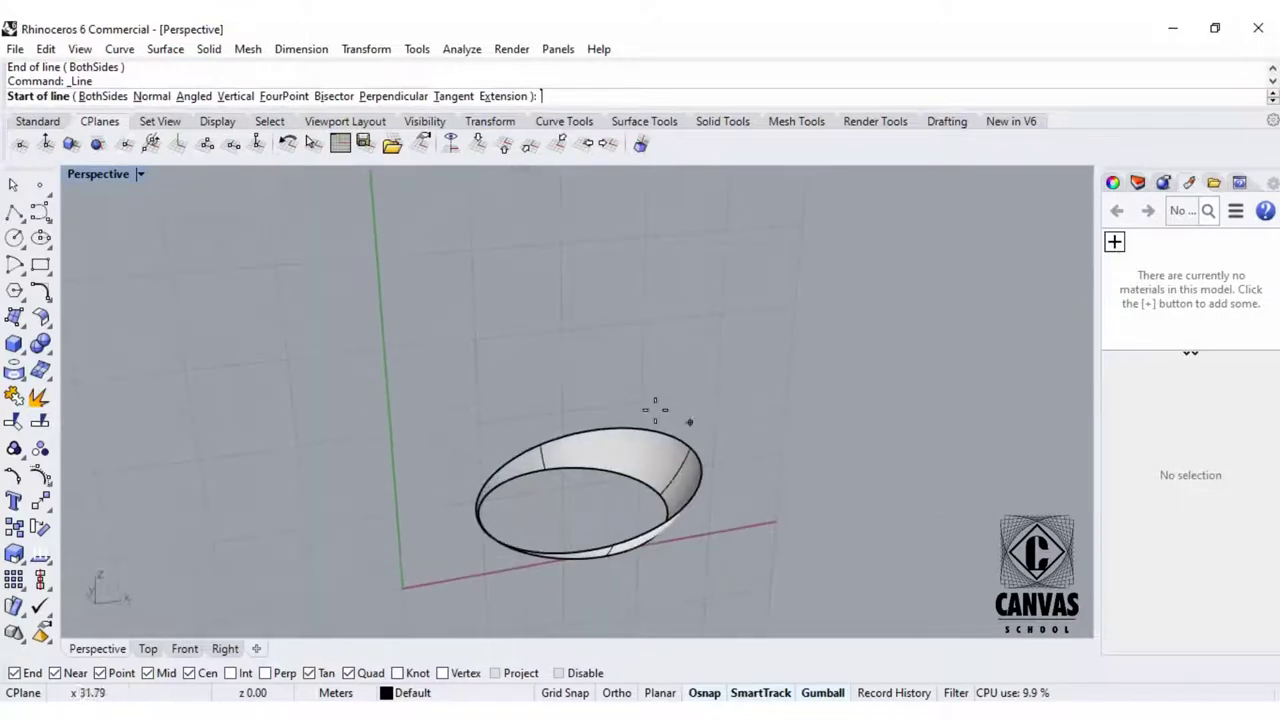
pyautogui.doubleClick(125, 175)
pyautogui.doubleClick(78, 174)
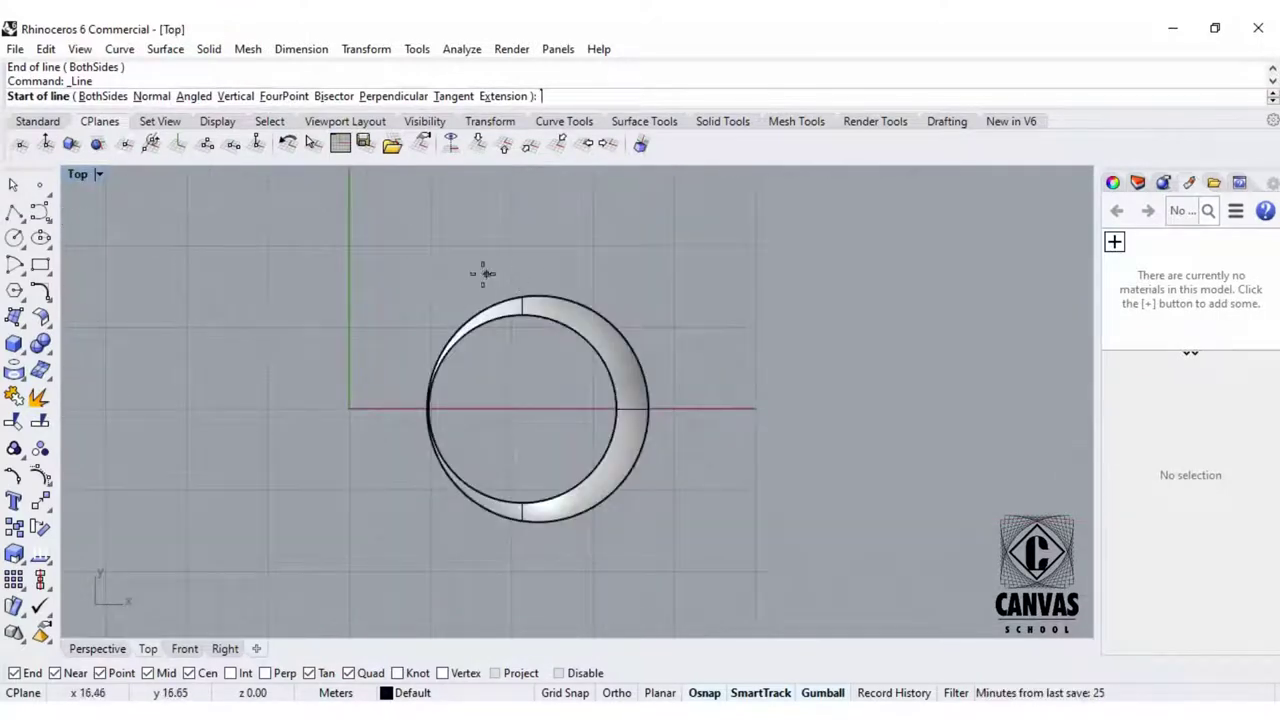
pyautogui.click(471, 263)
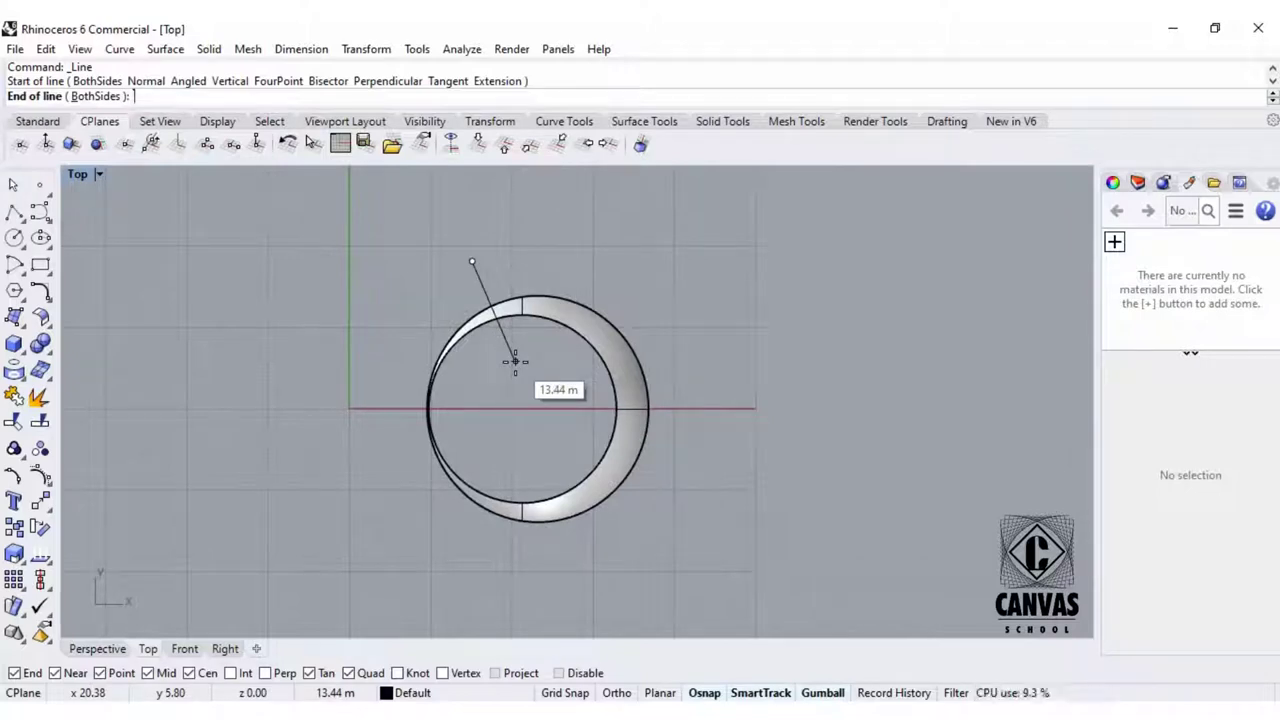
pyautogui.click(515, 362)
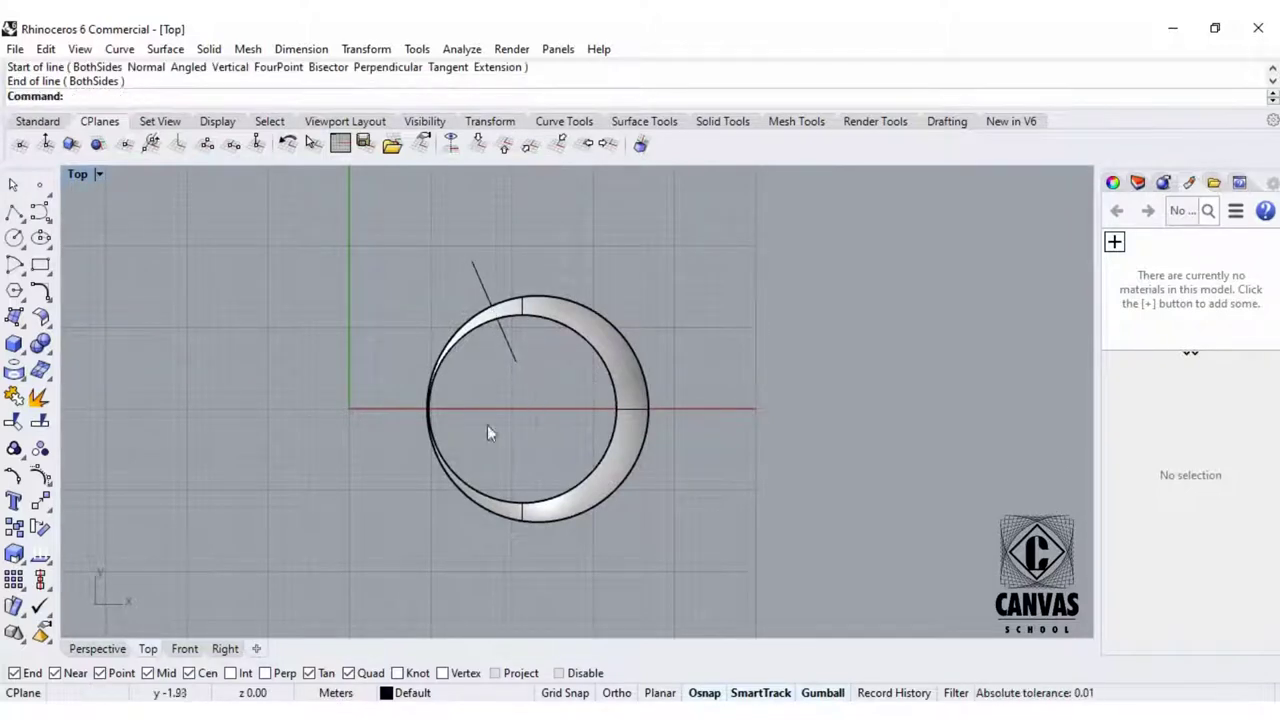
# Mirror a copy of the slanted line to the opposite side of the base piece, across its horizontal centre axis.
pyautogui.scroll(8, 479, 302)
pyautogui.scroll(-6, 505, 318)
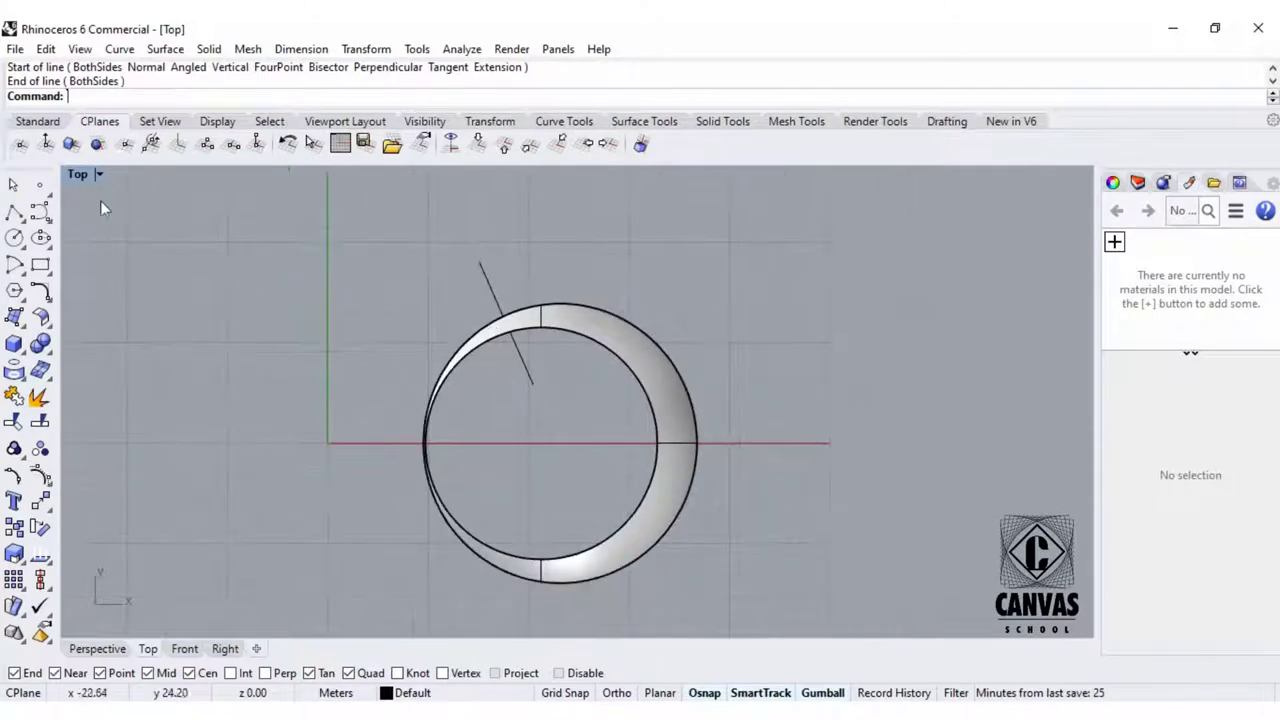
pyautogui.scroll(-2, 148, 226)
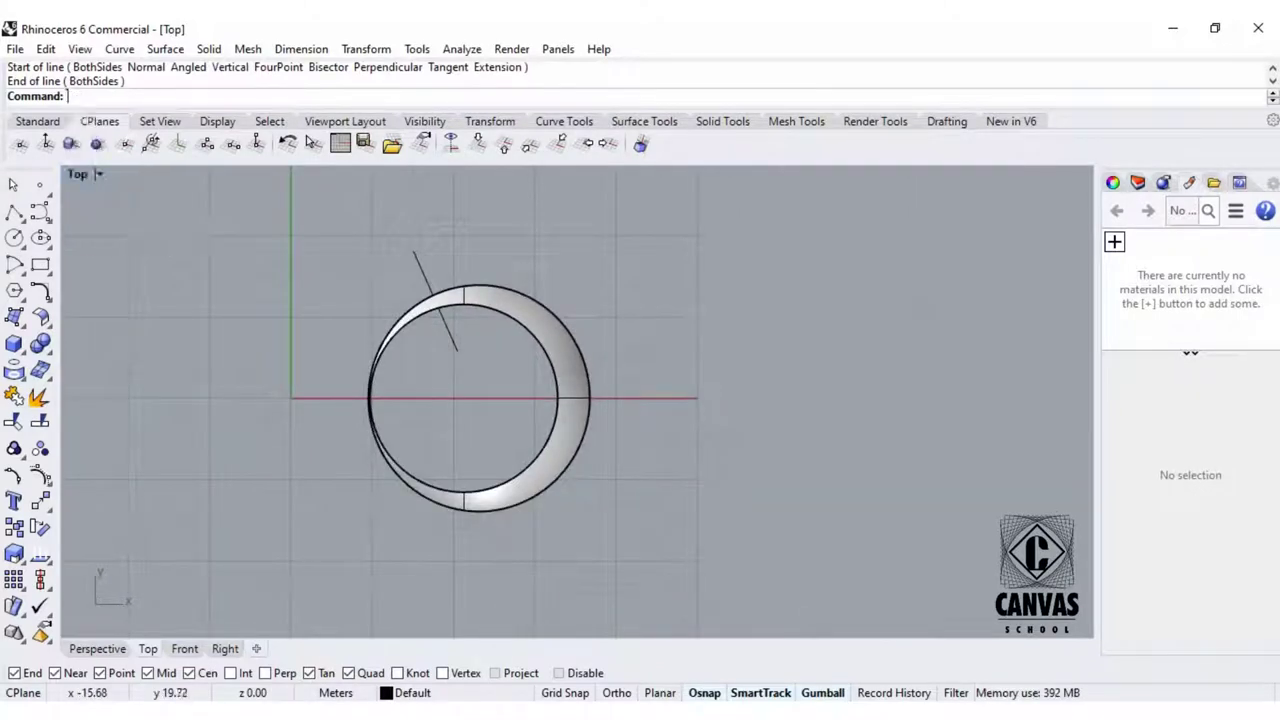
pyautogui.hotkey('alt', 'm')
pyautogui.press('Escape')
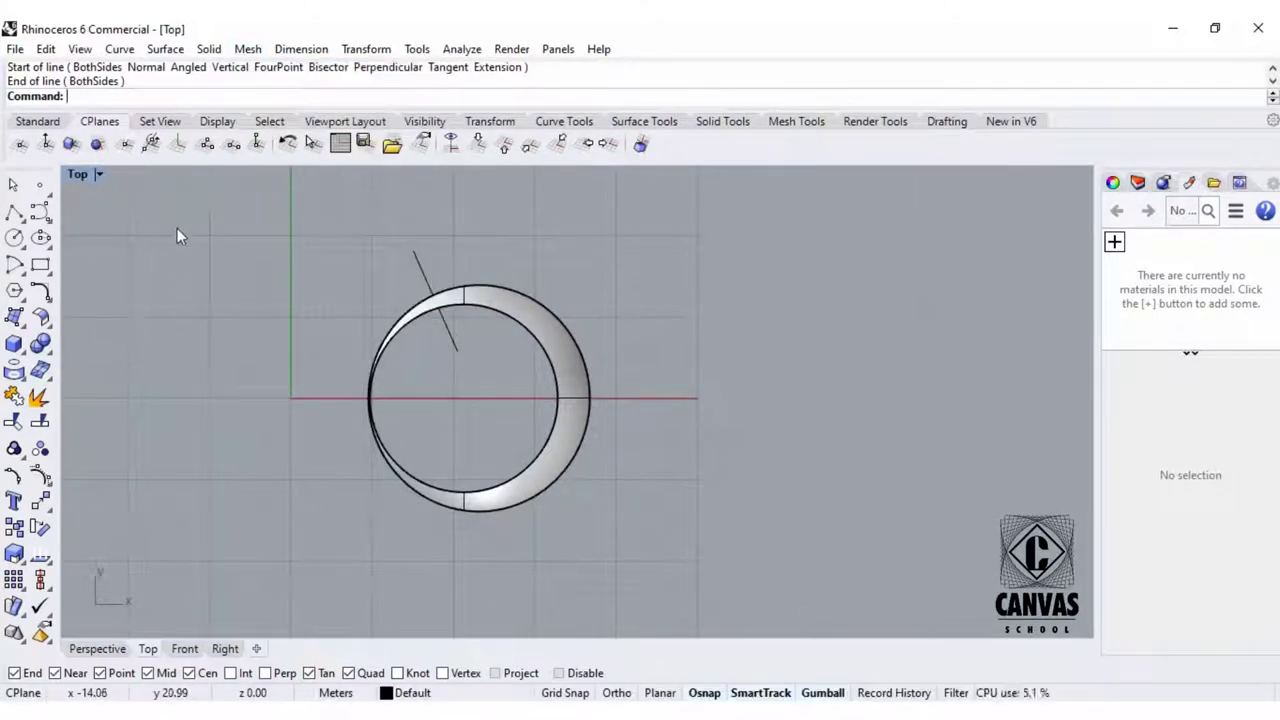
pyautogui.write('mirror')
pyautogui.press('Return')
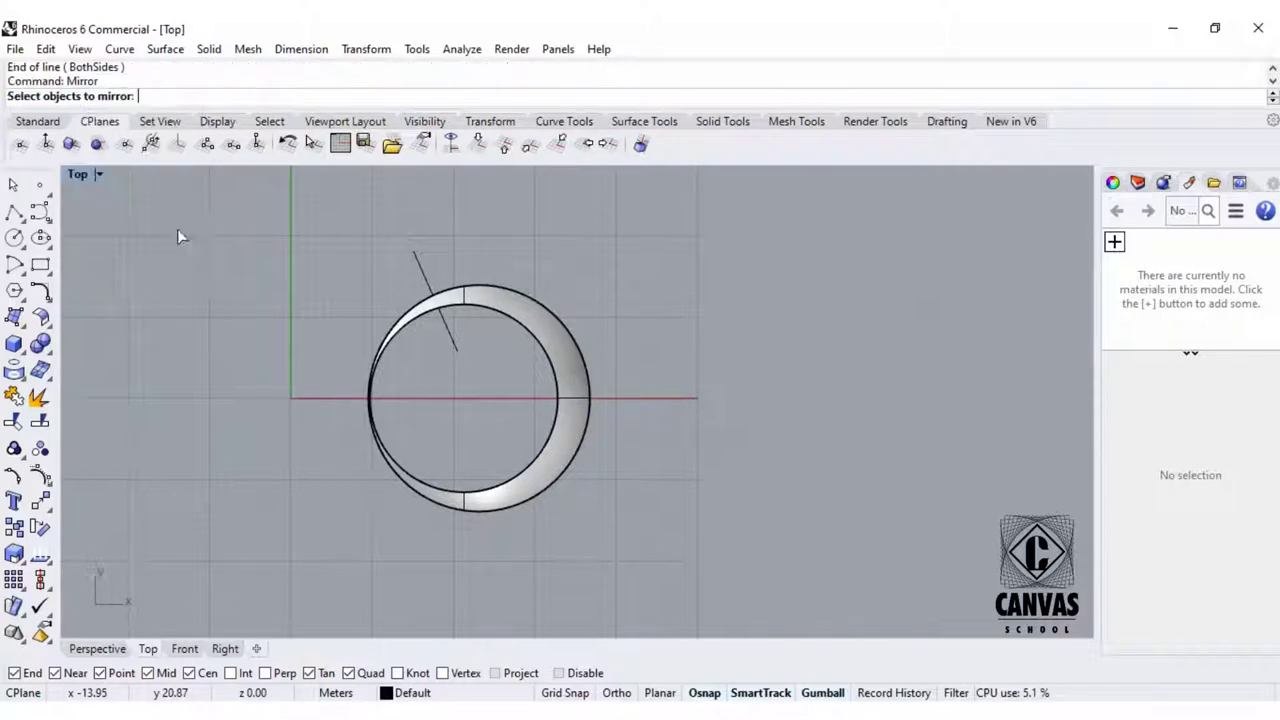
pyautogui.click(454, 338)
pyautogui.press('Return')
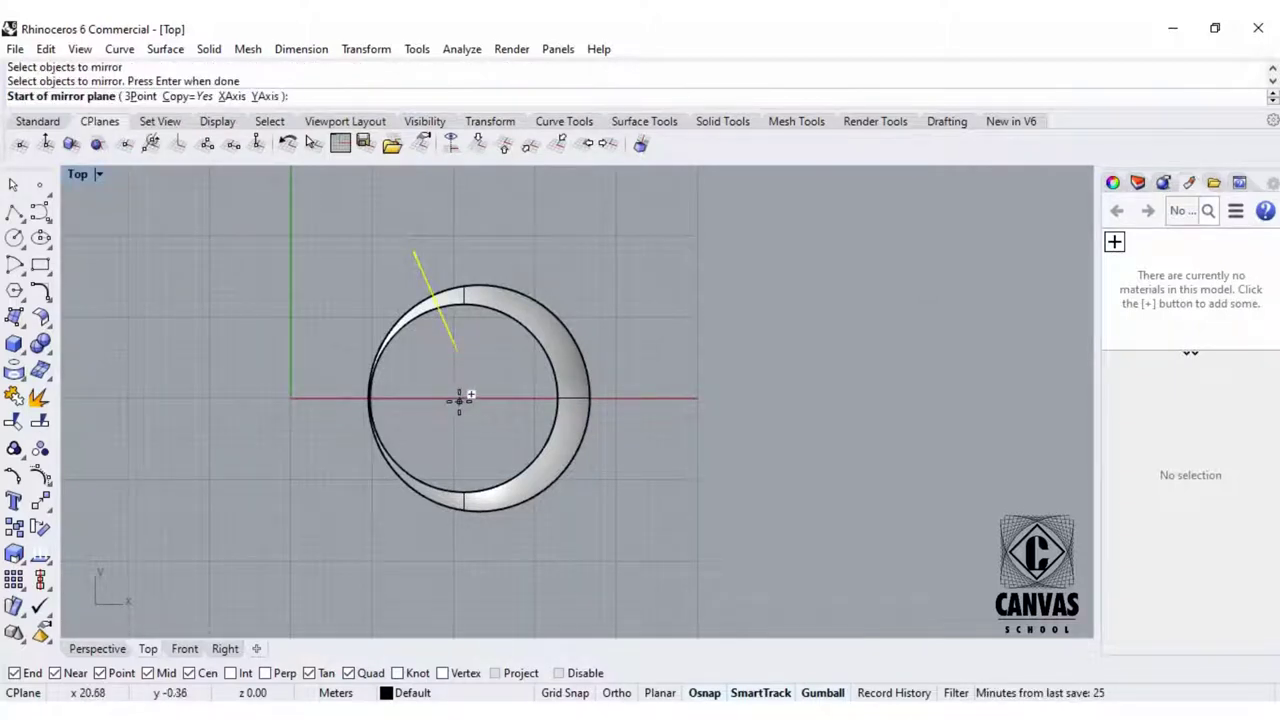
pyautogui.click(369, 398)
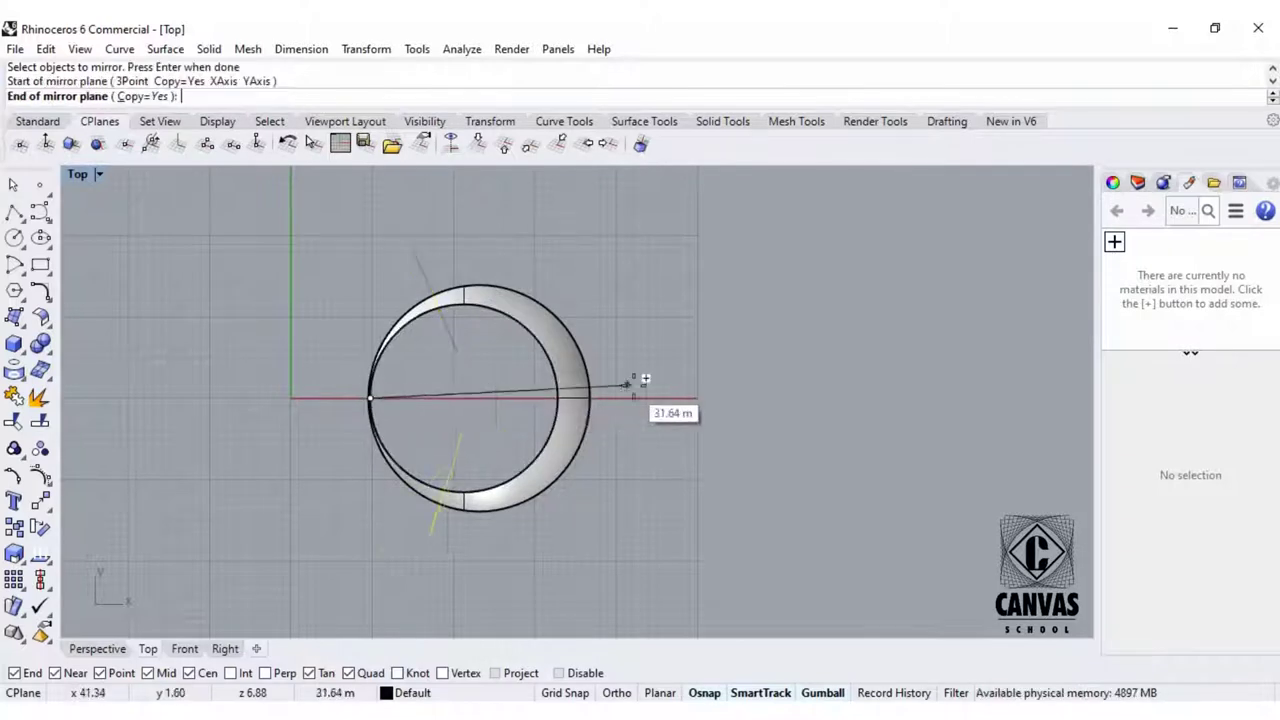
pyautogui.click(726, 422)
# Extrude both slanted lines vertically to both sides into planes that pass through the base piece's rim.
pyautogui.scroll(-3, 399, 357)
pyautogui.doubleClick(71, 174)
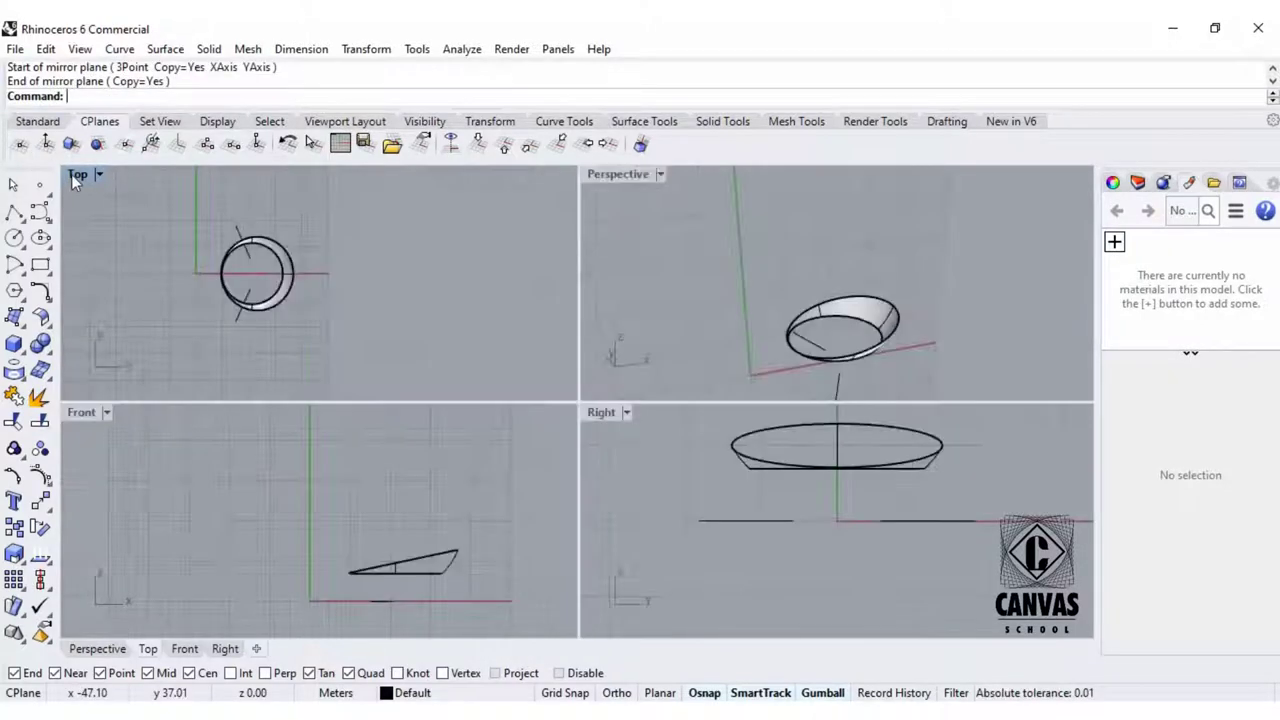
pyautogui.doubleClick(616, 174)
pyautogui.moveTo(543, 321); pyautogui.dragTo(863, 387, button='right')
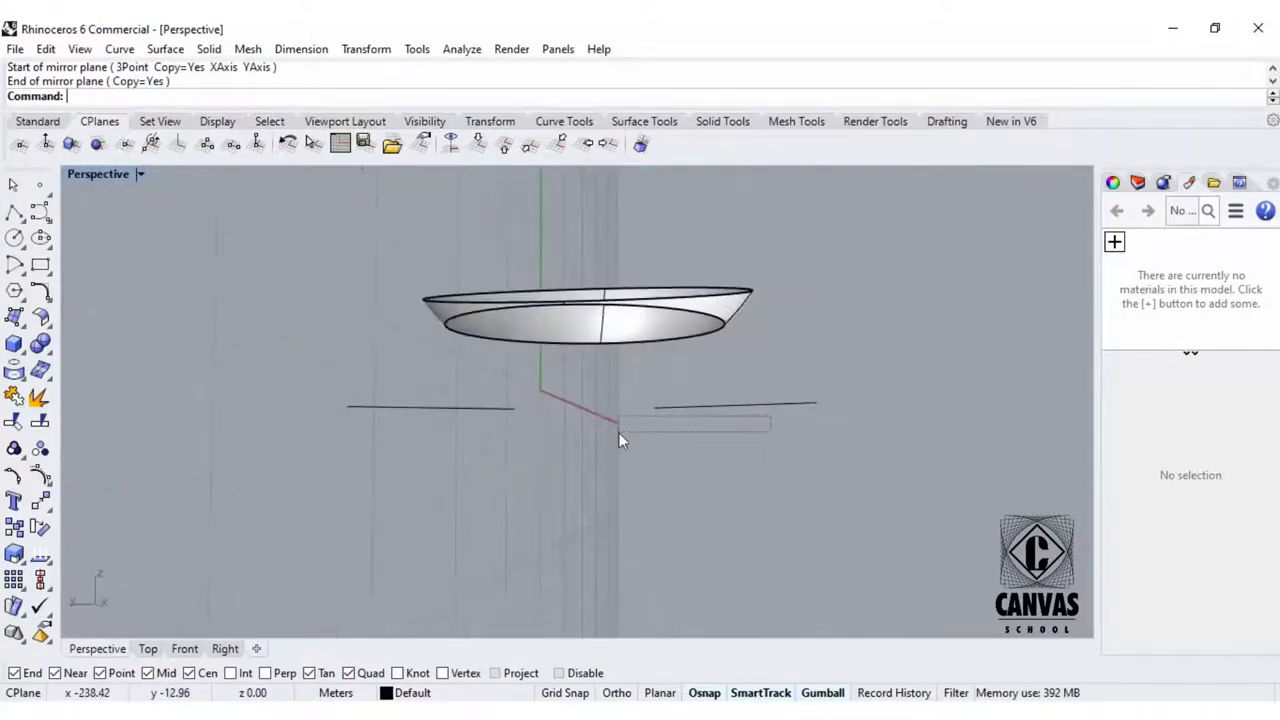
pyautogui.write('ExtrudeCrv')
pyautogui.press('Return')
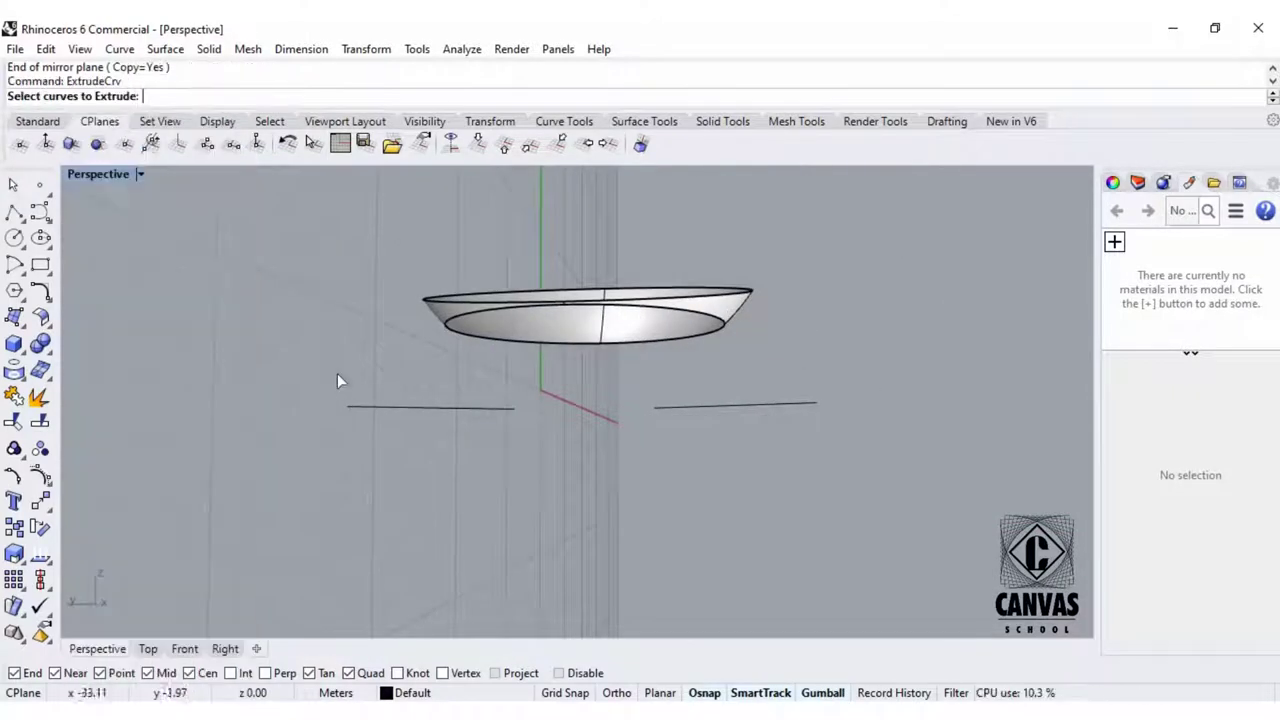
pyautogui.moveTo(851, 392); pyautogui.dragTo(345, 477)
pyautogui.moveTo(786, 412); pyautogui.dragTo(597, 478, button='right')
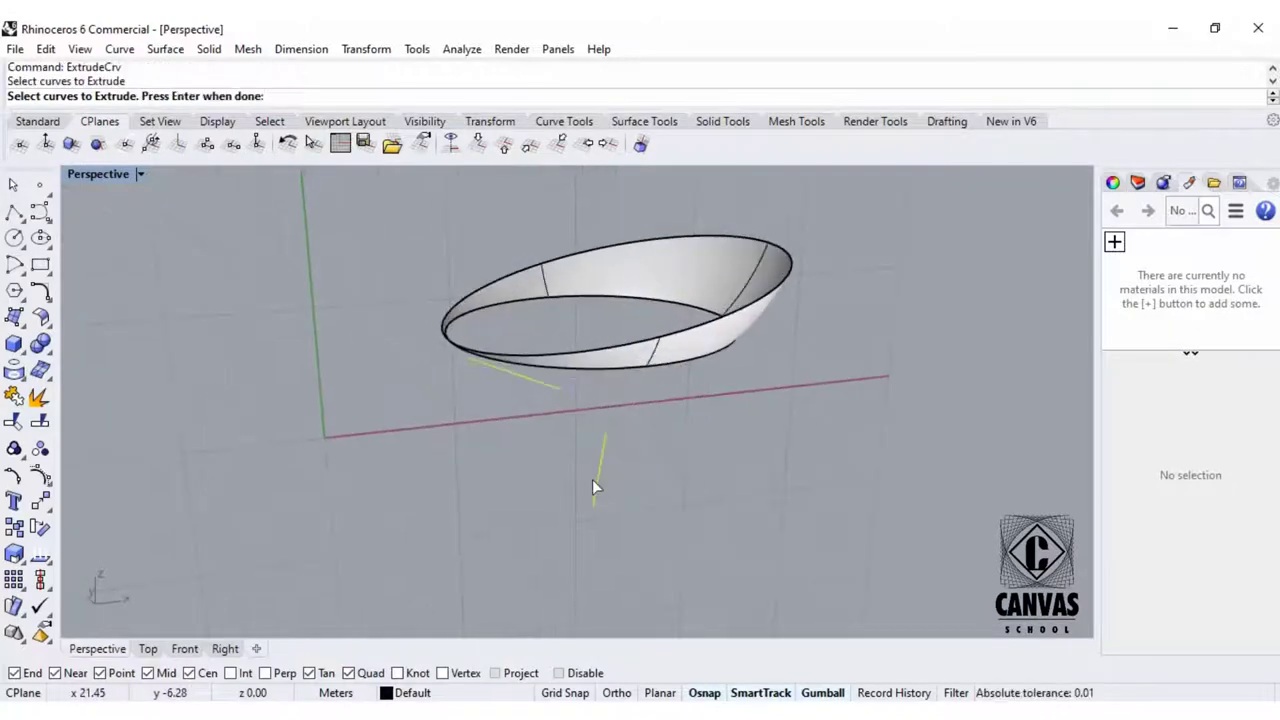
pyautogui.press('Return')
pyautogui.click(517, 263)
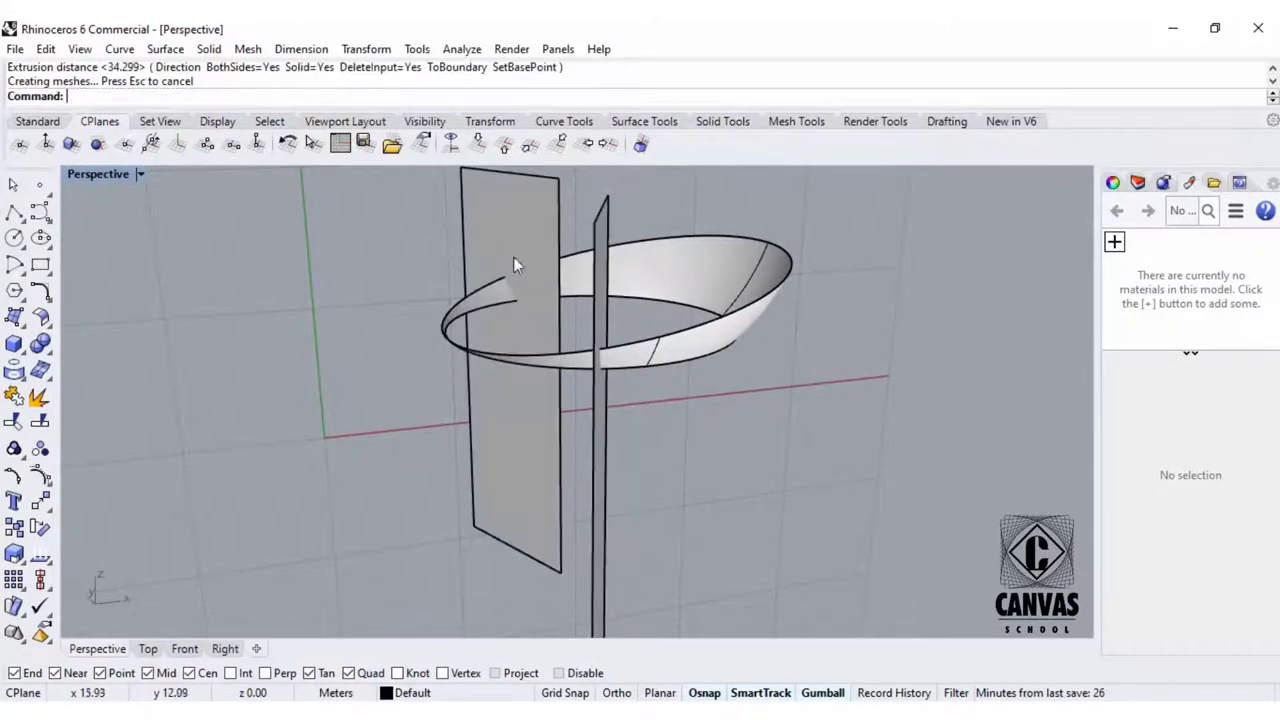
# Split the base piece with the two vertical planes as cutting objects.
pyautogui.moveTo(517, 263); pyautogui.dragTo(697, 368, button='right')
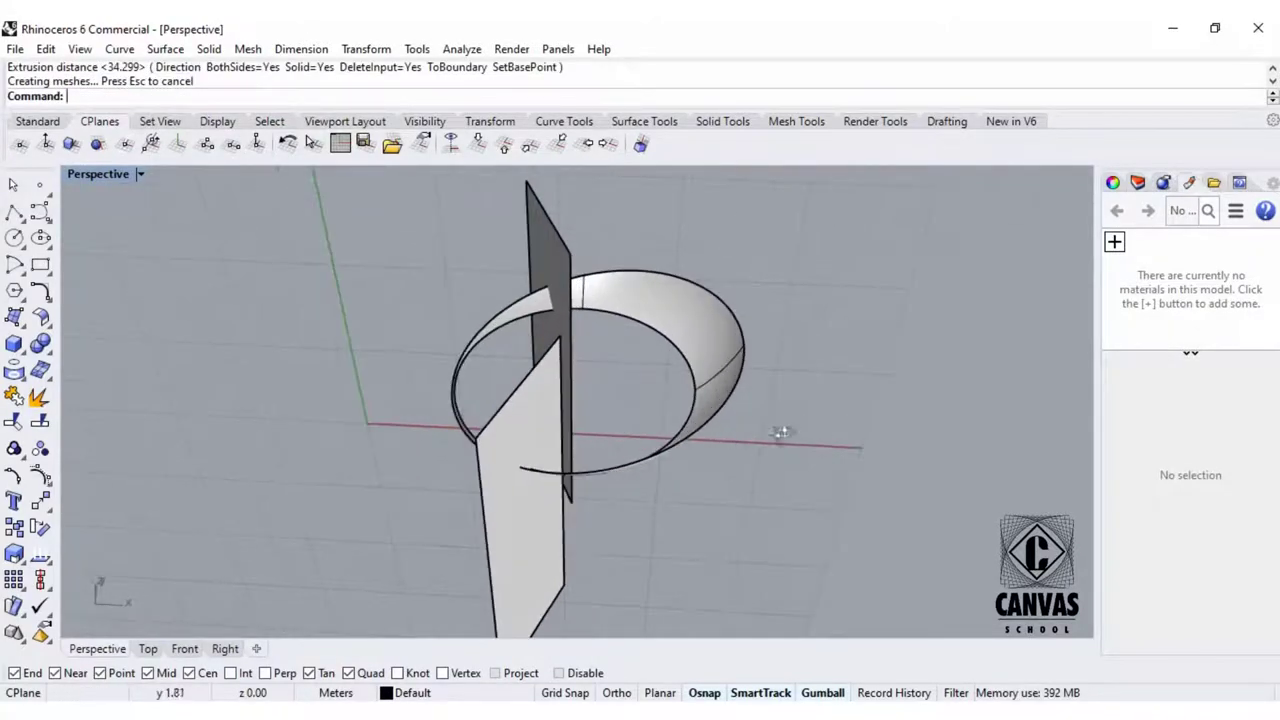
pyautogui.moveTo(780, 432); pyautogui.dragTo(625, 427, button='right')
pyautogui.write('Split')
pyautogui.press('Return')
pyautogui.scroll(-3, 719, 415)
pyautogui.click(617, 387)
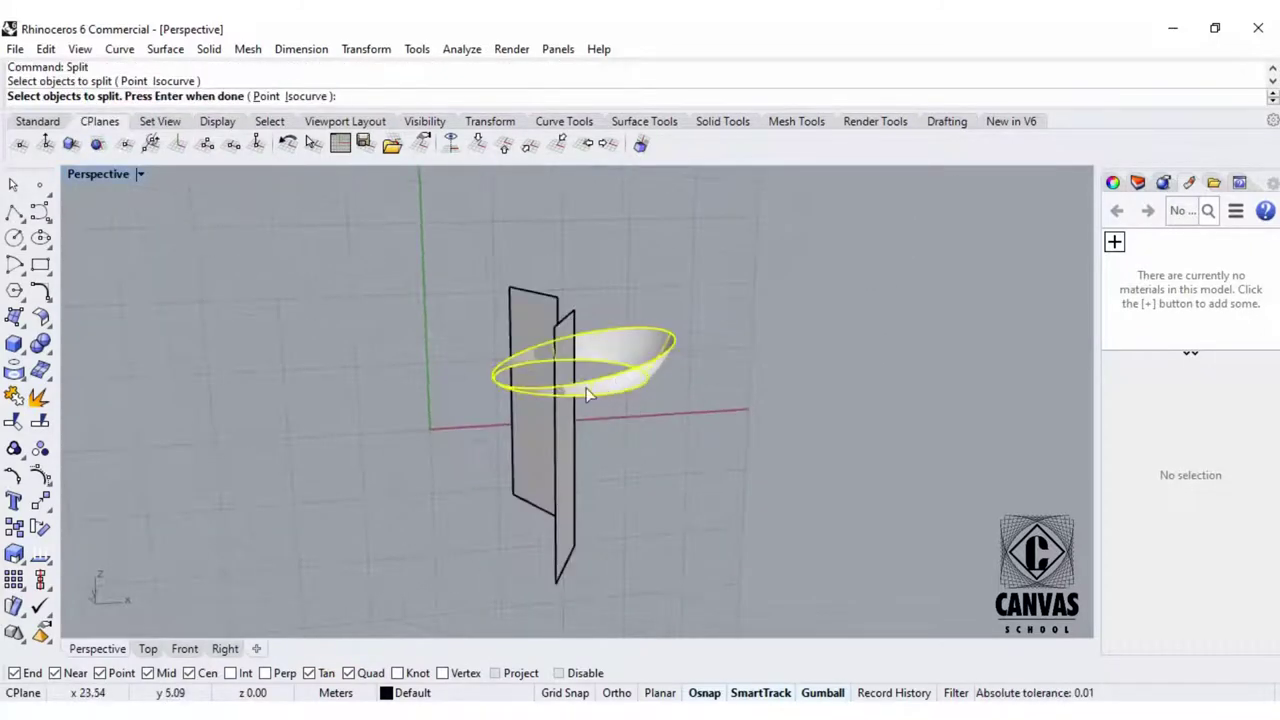
pyautogui.press('Return')
pyautogui.click(527, 314)
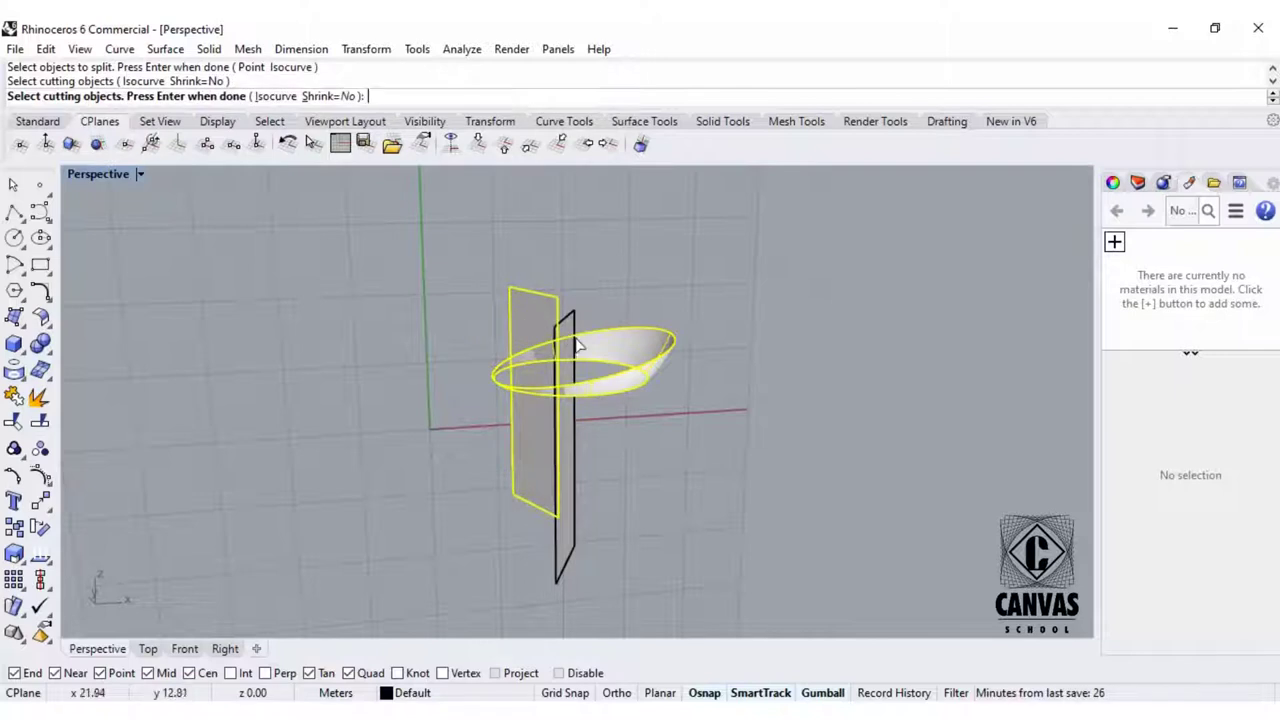
pyautogui.click(565, 328)
pyautogui.press('Return')
# Delete the two vertical cutting planes.
pyautogui.moveTo(625, 346)
pyautogui.mouseDown(button='right')
pyautogui.moveTo(554, 403)
pyautogui.moveTo(616, 348)
pyautogui.mouseUp(button='right')
pyautogui.click(616, 348)
pyautogui.click(548, 335)
pyautogui.click(522, 468)
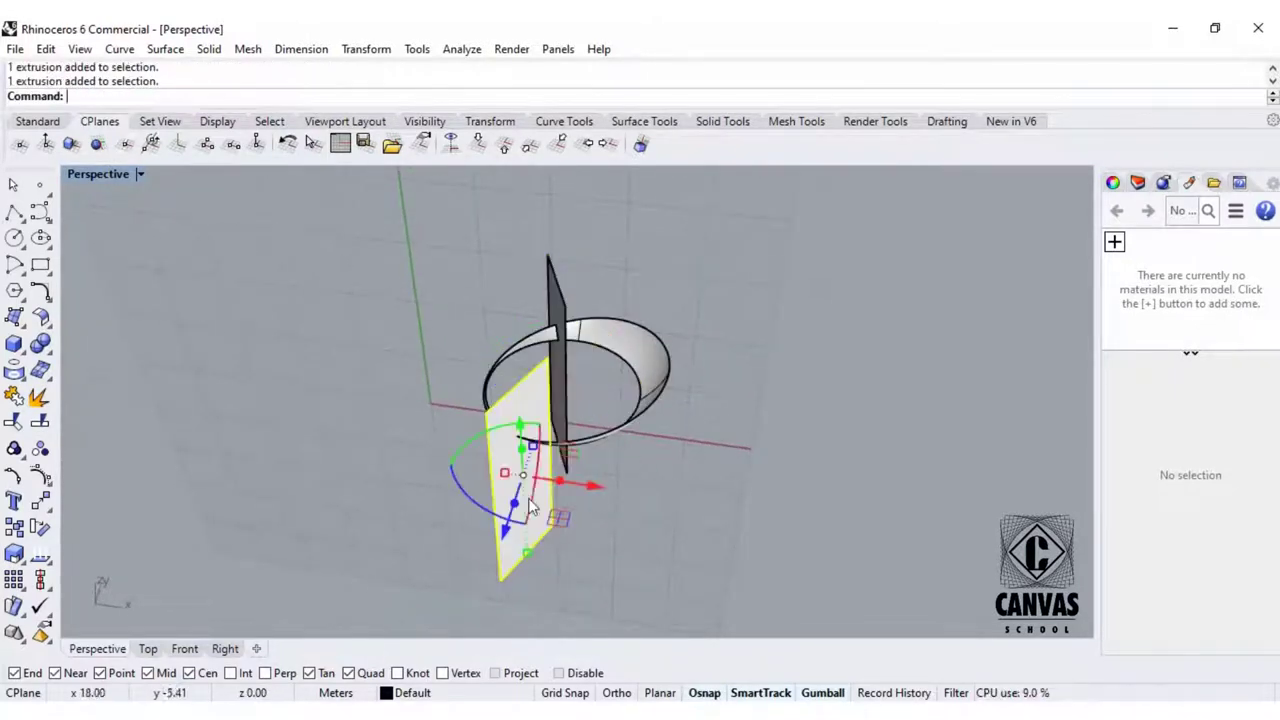
pyautogui.press('Delete')
pyautogui.click(555, 305)
pyautogui.press('Delete')
# Examine the parts of the split base piece from several angles, selecting them one at a time.
pyautogui.moveTo(548, 420); pyautogui.dragTo(630, 445, button='right')
pyautogui.click(519, 342)
pyautogui.click(548, 443)
pyautogui.scroll(-4, 566, 376)
pyautogui.click(386, 358)
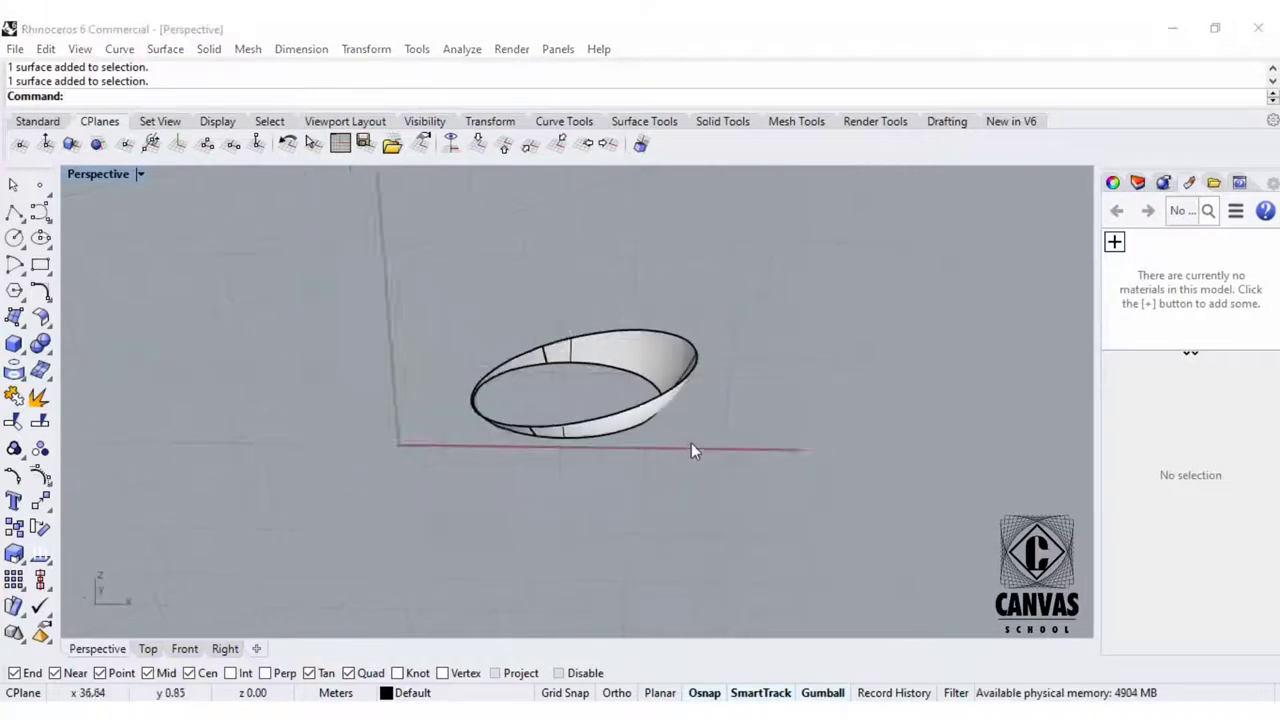
pyautogui.scroll(4, 652, 385)
pyautogui.moveTo(652, 385); pyautogui.dragTo(637, 354, button='right')
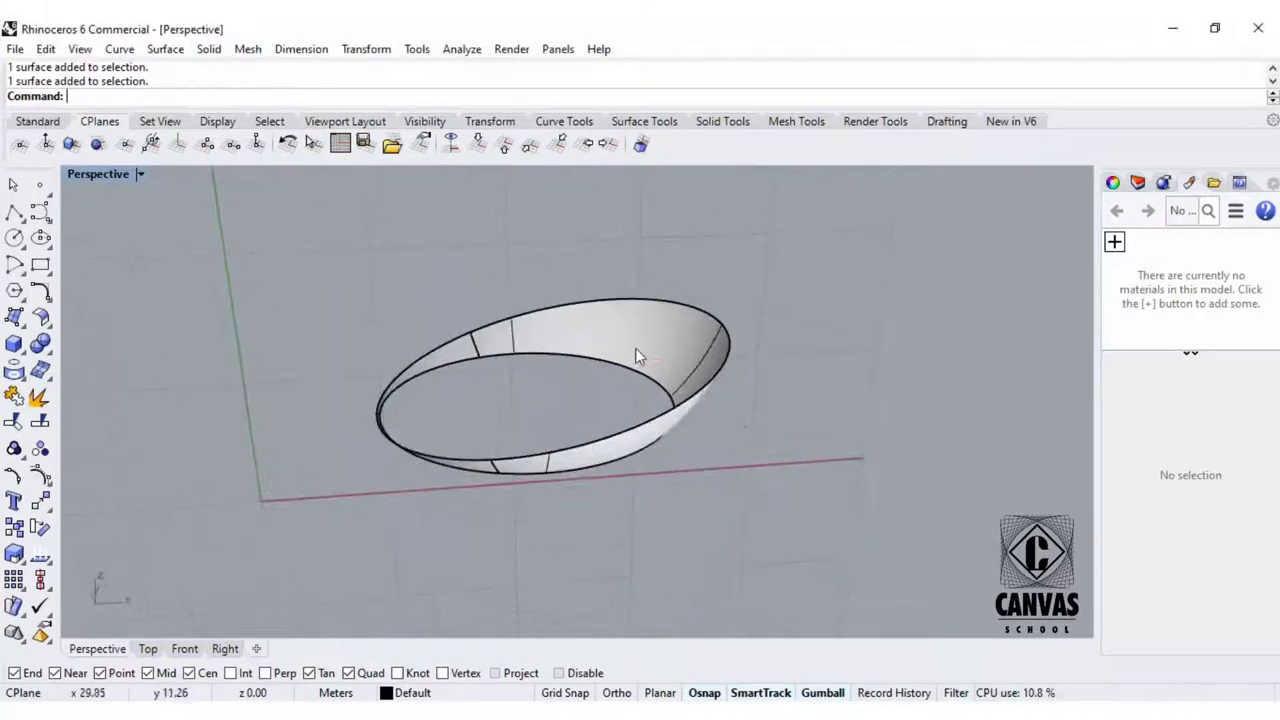
pyautogui.click(637, 354)
pyautogui.moveTo(766, 460); pyautogui.dragTo(709, 463, button='right')
# Duplicate the upper and lower edges of the base piece's wide part as curves with DupEdge.
pyautogui.click(768, 463)
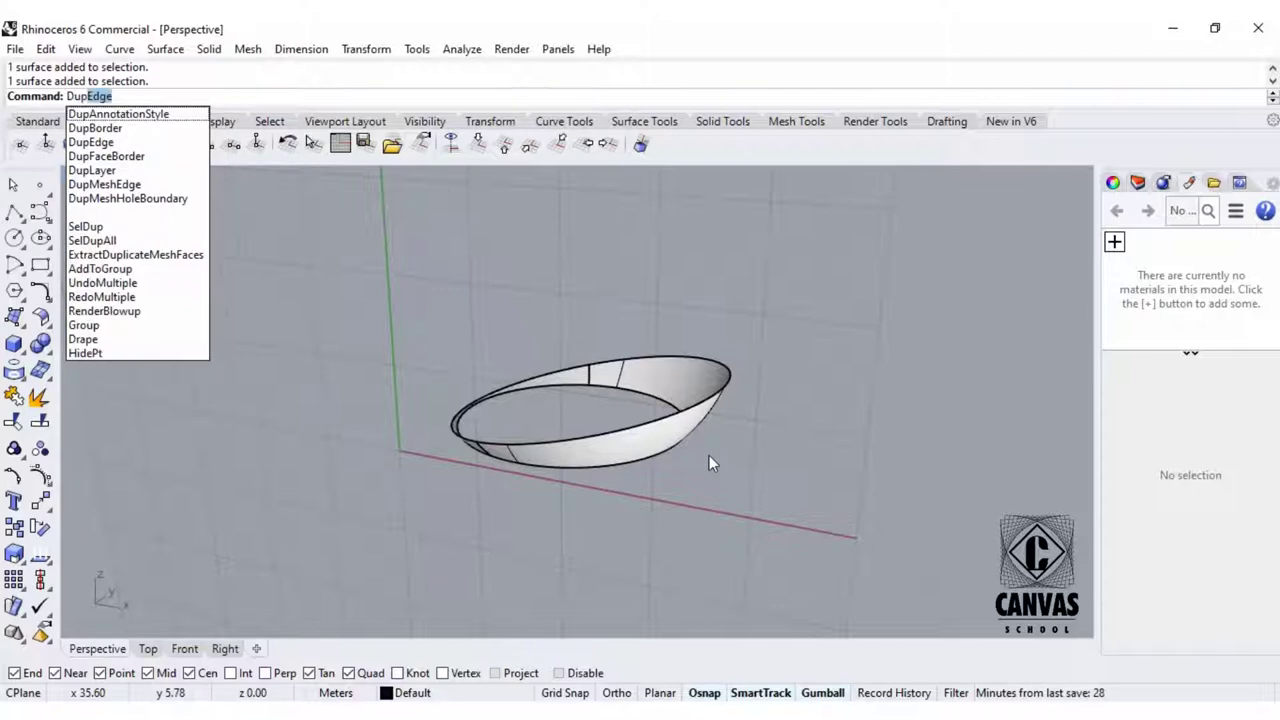
pyautogui.press('Return')
pyautogui.click(652, 428)
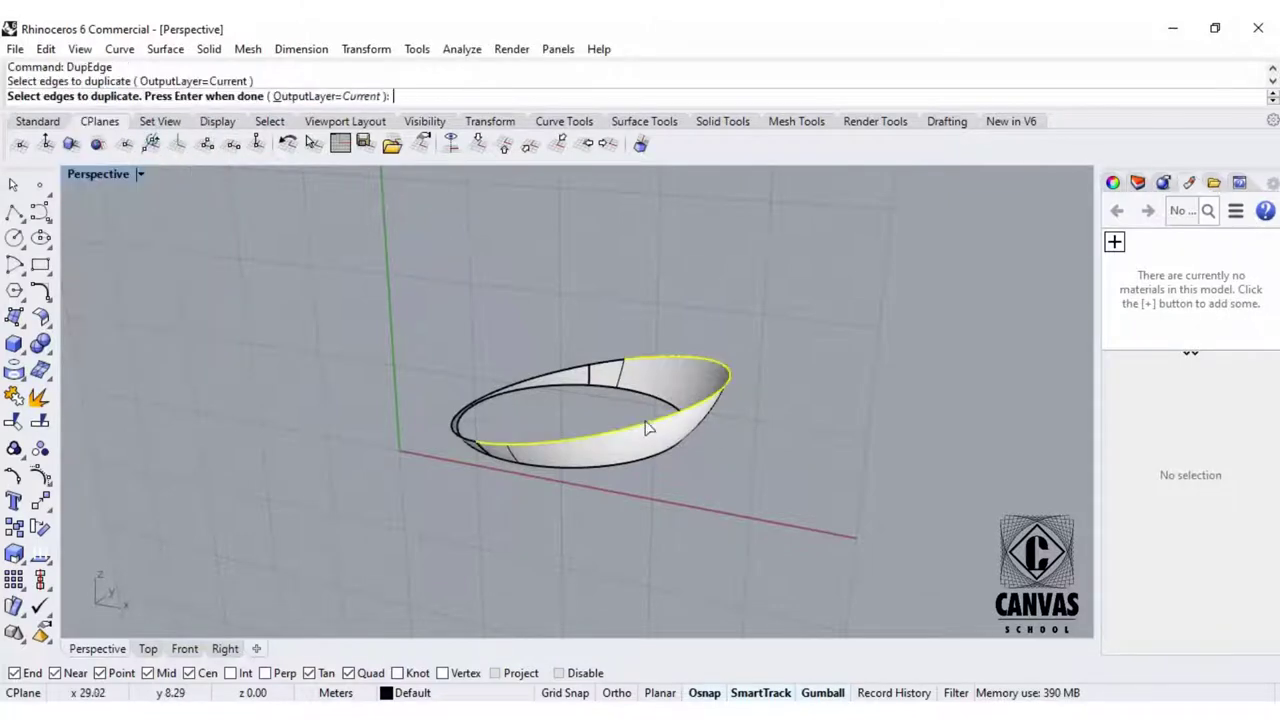
pyautogui.click(655, 456)
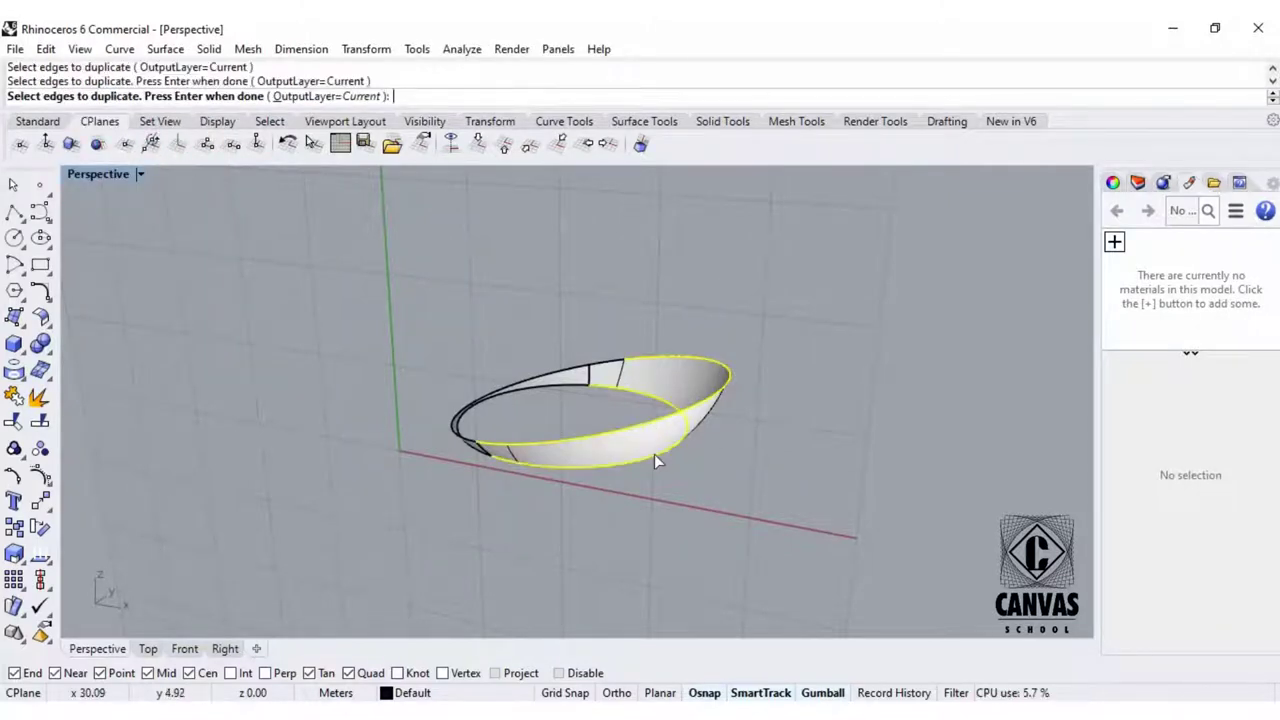
pyautogui.press('Return')
pyautogui.press('Escape')
# Hide the narrow part of the split base piece, keeping the wide part in view.
pyautogui.click(640, 447)
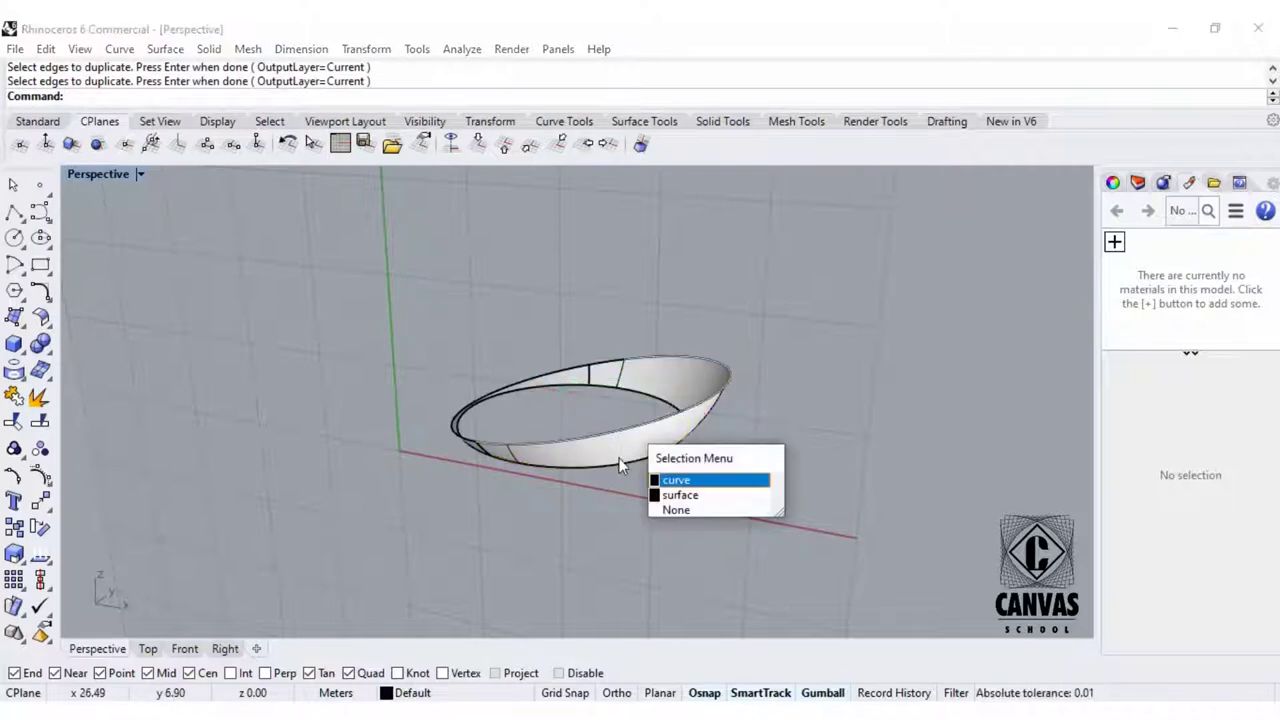
pyautogui.click(680, 494)
pyautogui.press('Escape')
pyautogui.moveTo(570, 482); pyautogui.dragTo(699, 464, button='right')
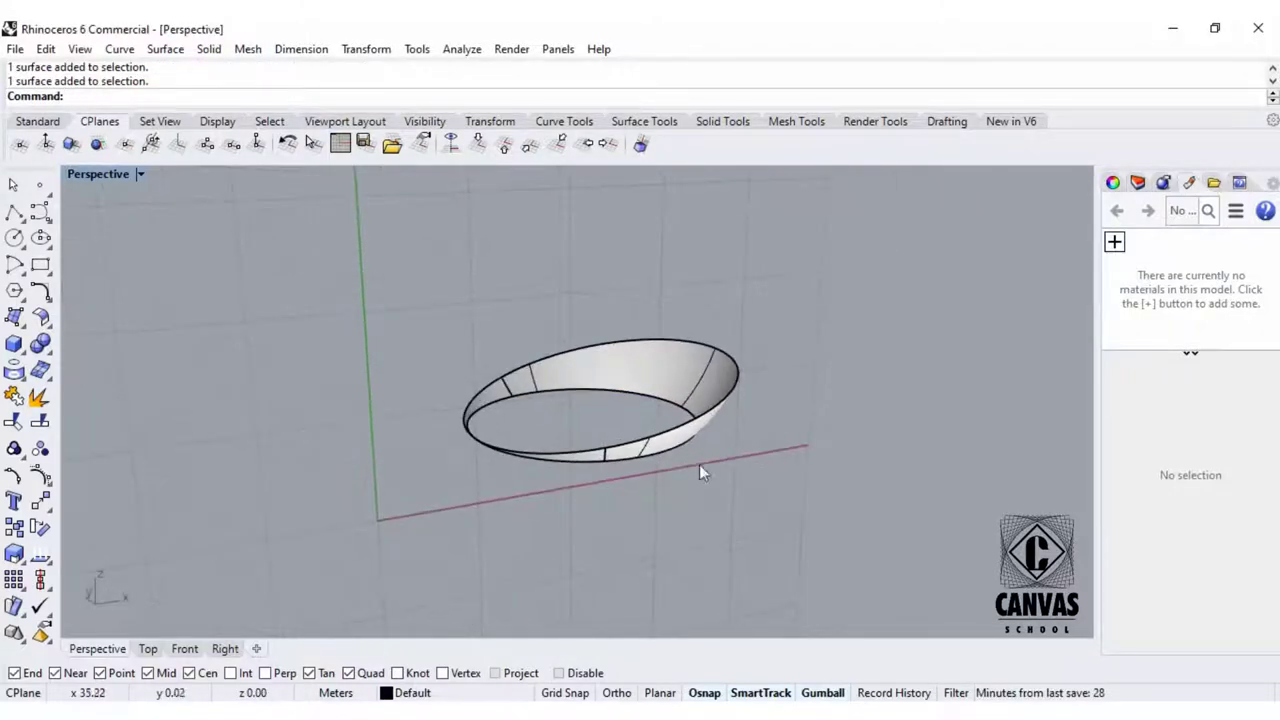
pyautogui.click(676, 446)
pyautogui.scroll(2, 550, 416)
pyautogui.click(520, 427)
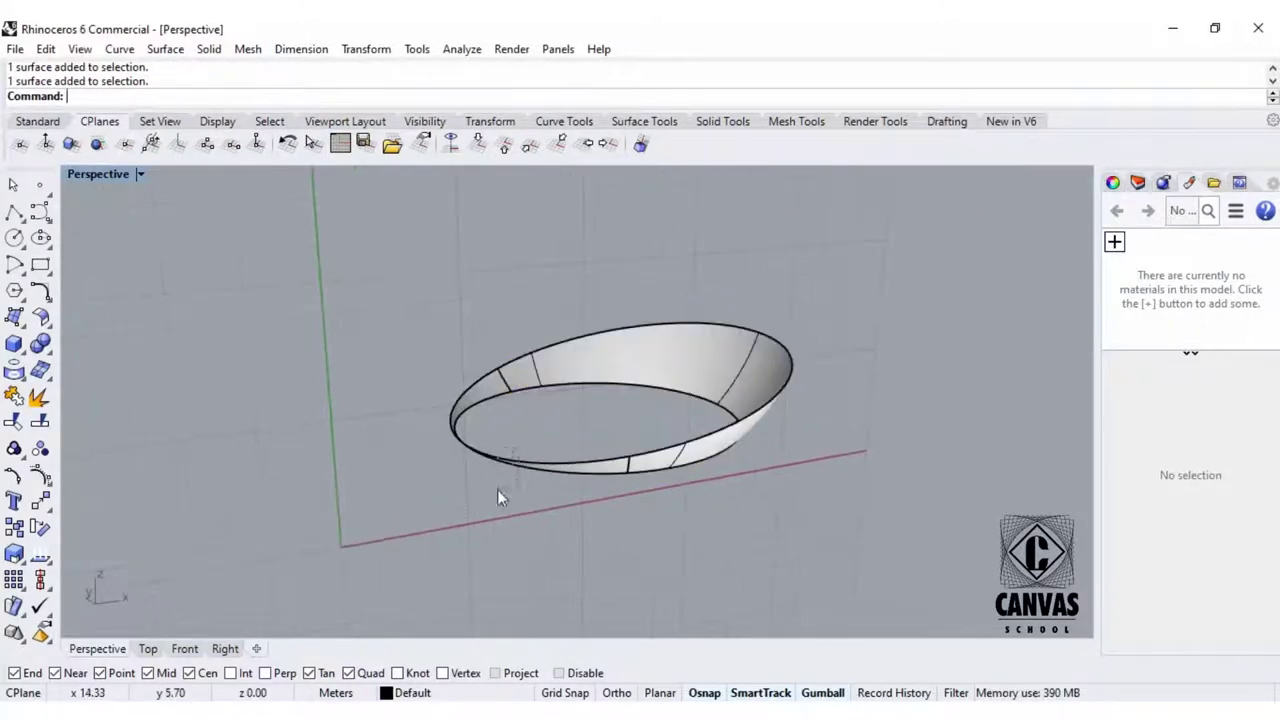
pyautogui.click(556, 466)
pyautogui.click(40, 121)
pyautogui.click(571, 143)
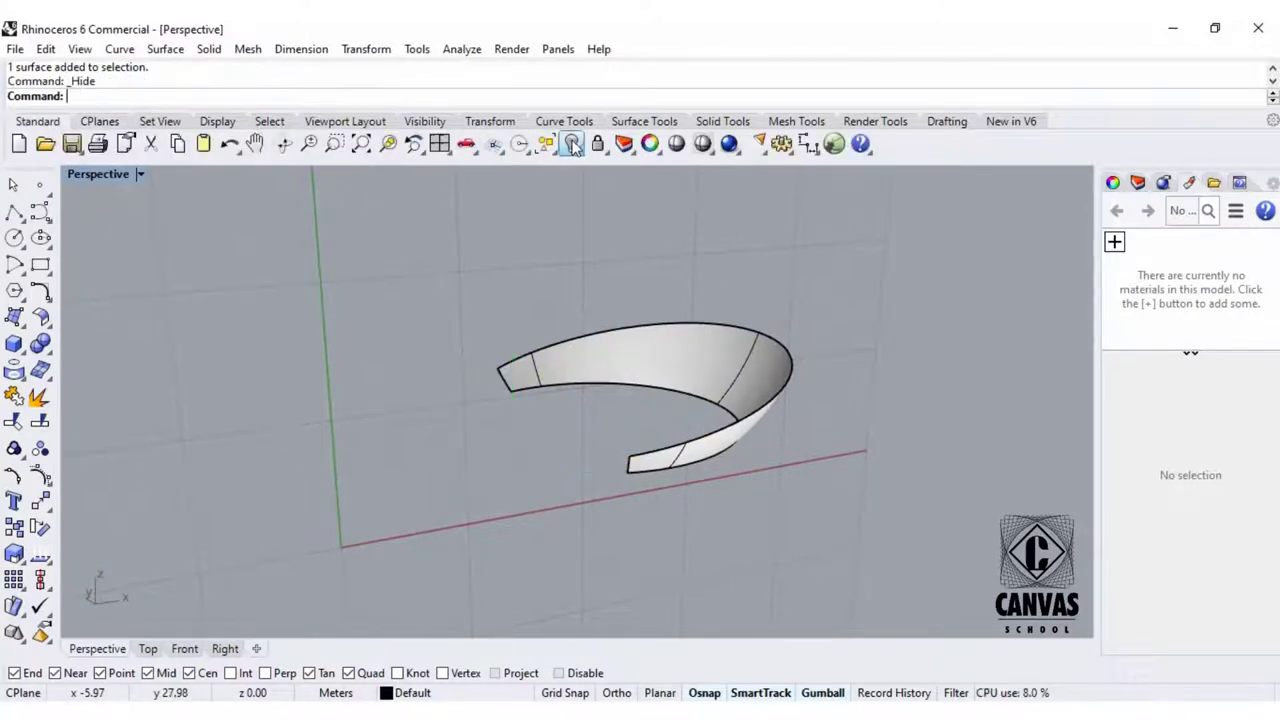
# Hide the wide surface of the base piece, leaving only its duplicated edge curves in view.
pyautogui.moveTo(600, 430); pyautogui.dragTo(547, 425, button='right')
pyautogui.click(547, 426)
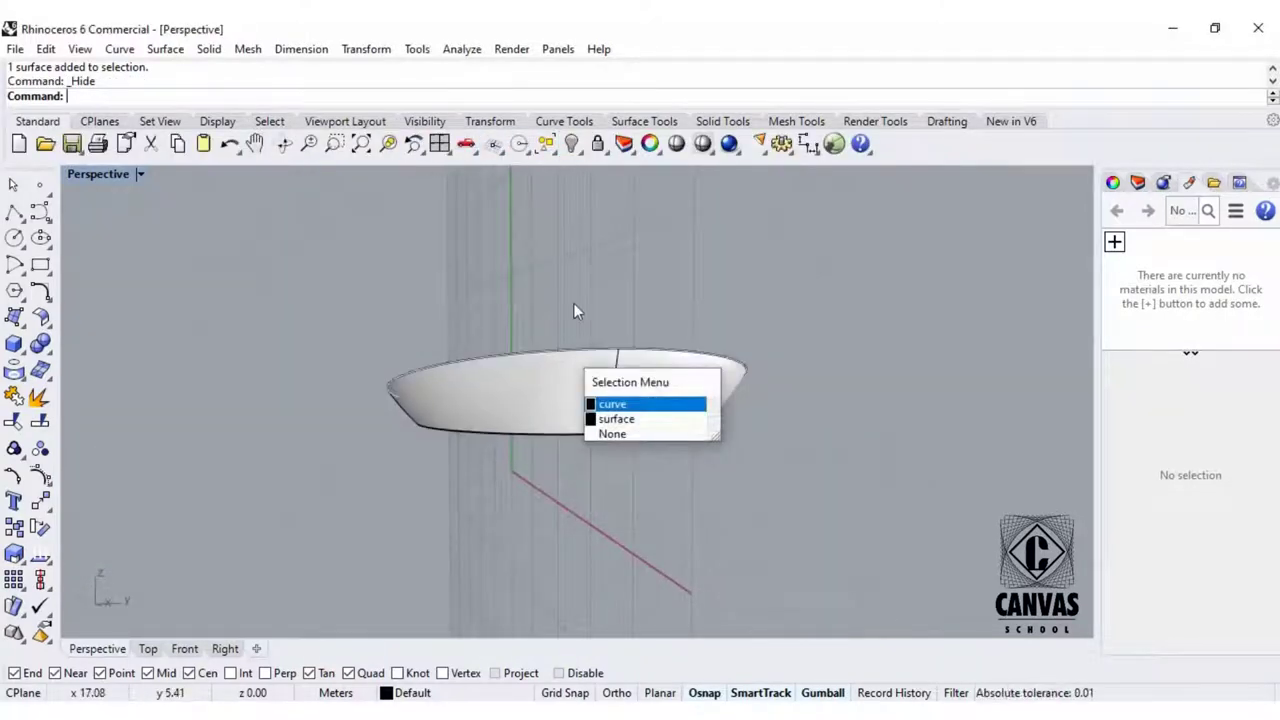
pyautogui.moveTo(573, 303); pyautogui.dragTo(718, 466, button='right')
pyautogui.click(718, 466)
pyautogui.click(687, 539)
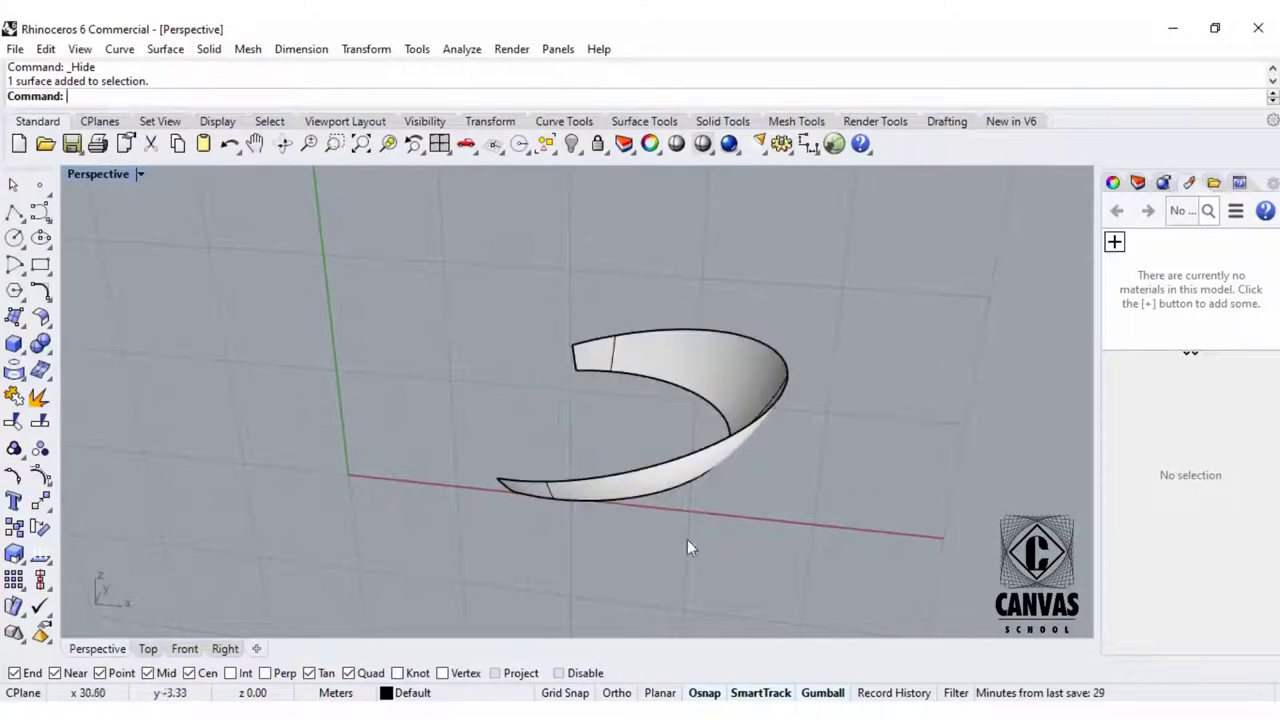
pyautogui.click(720, 366)
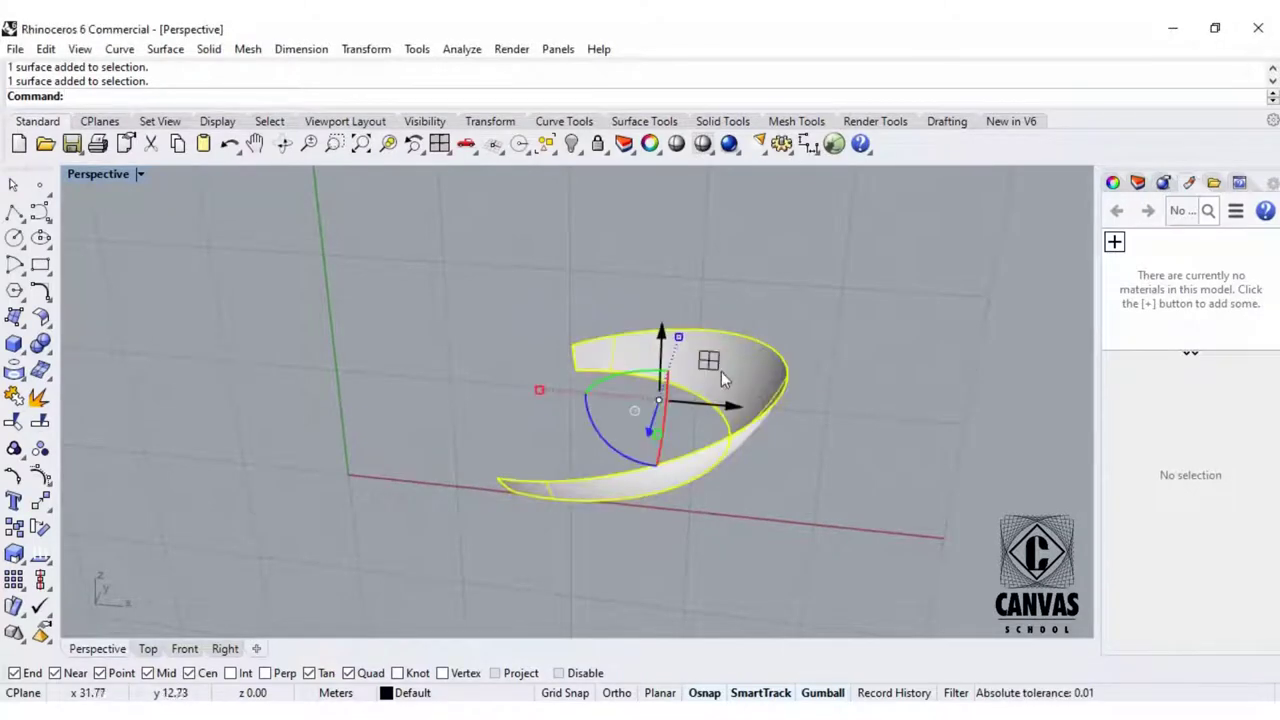
pyautogui.click(571, 143)
# Try to divide both duplicated edge curves of the base piece into 15 segments, and undo the division.
pyautogui.moveTo(660, 440); pyautogui.dragTo(508, 390, button='right')
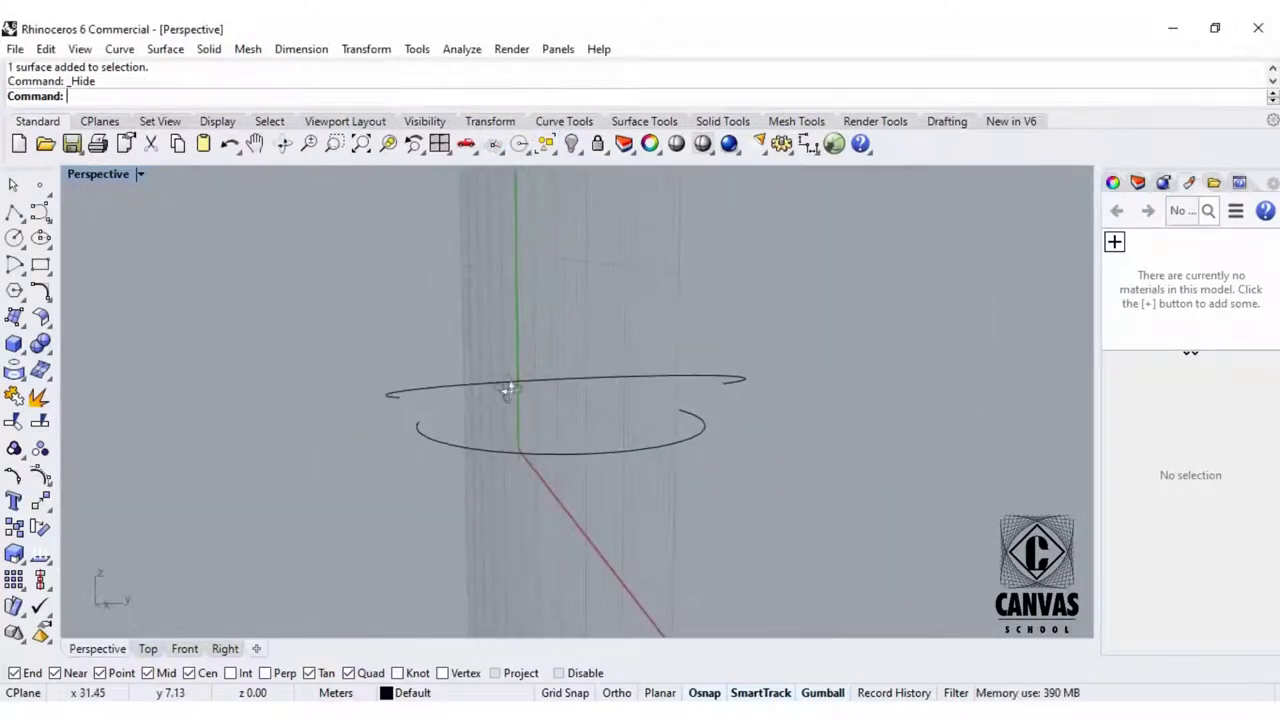
pyautogui.write('Divide')
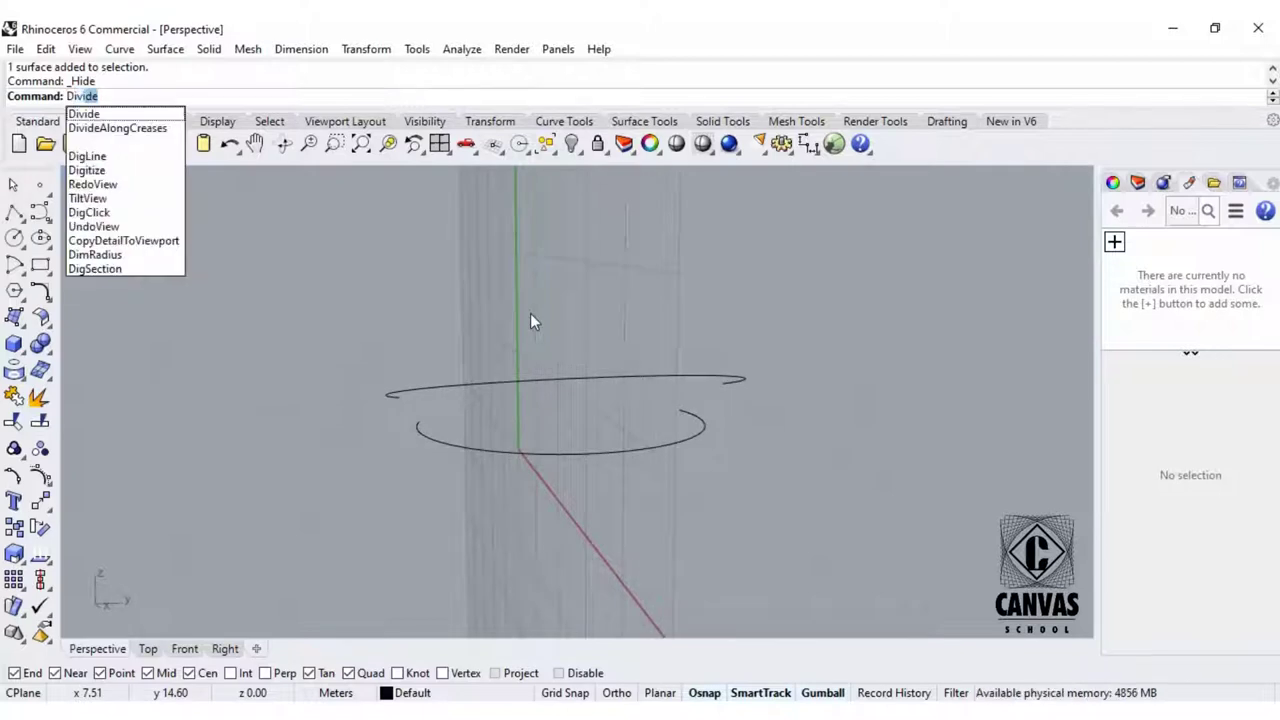
pyautogui.press('Return')
pyautogui.click(495, 387)
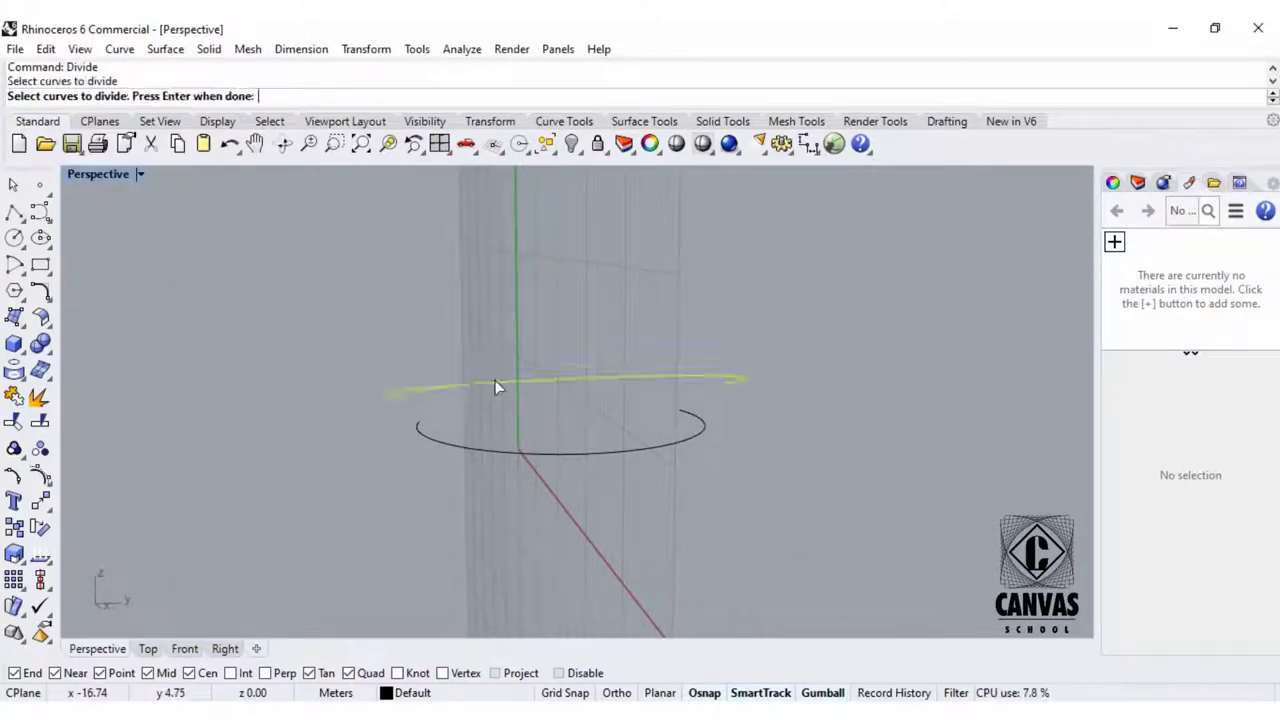
pyautogui.click(506, 453)
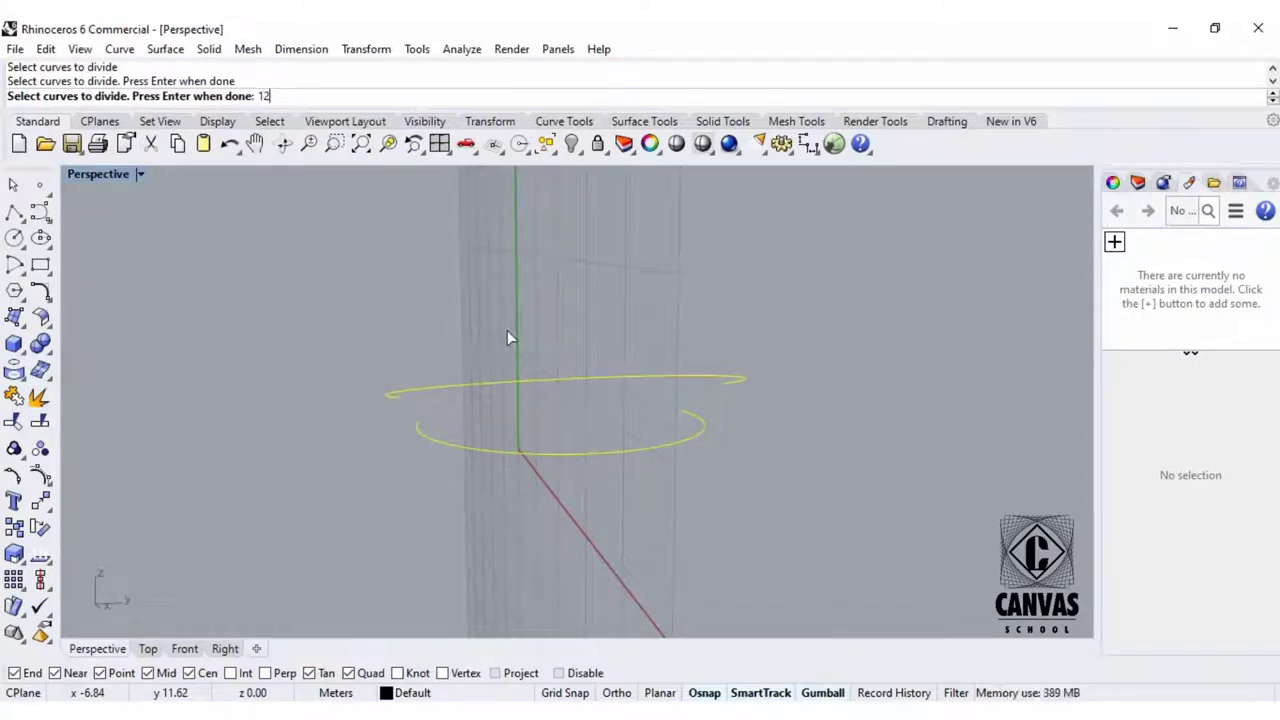
pyautogui.write('15')
pyautogui.press('Return')
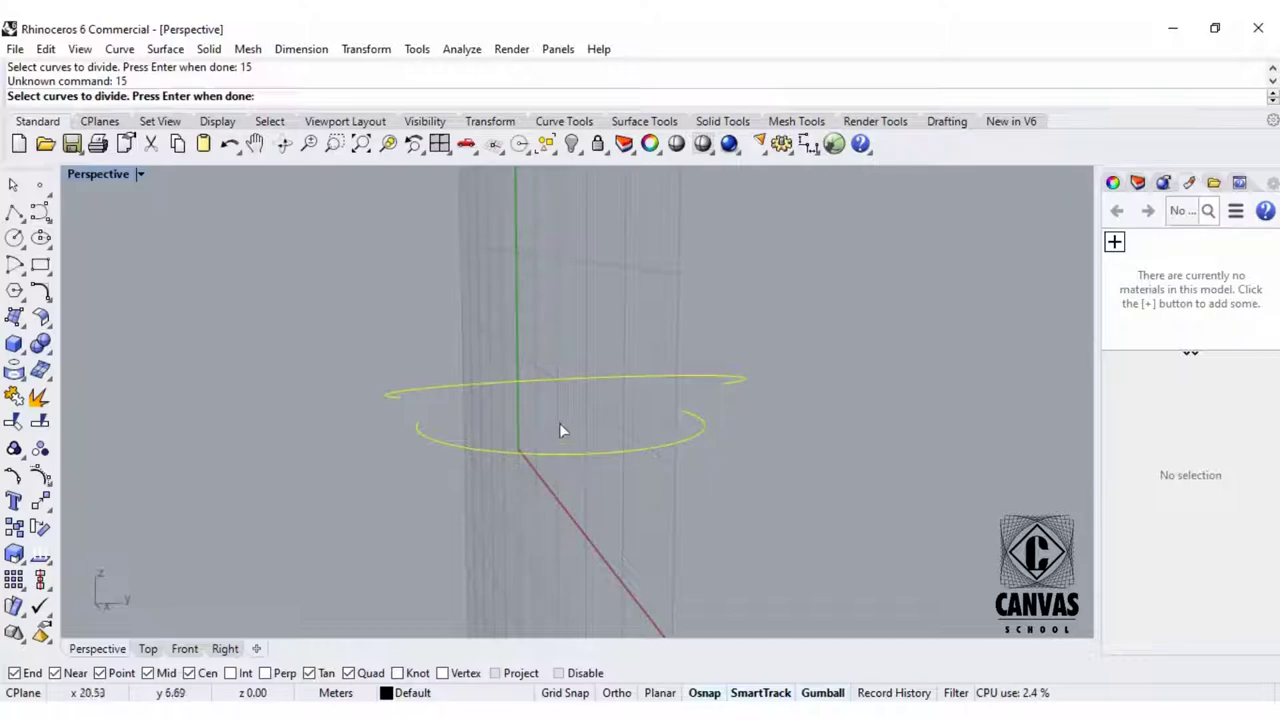
pyautogui.press('Return')
pyautogui.press('Return')
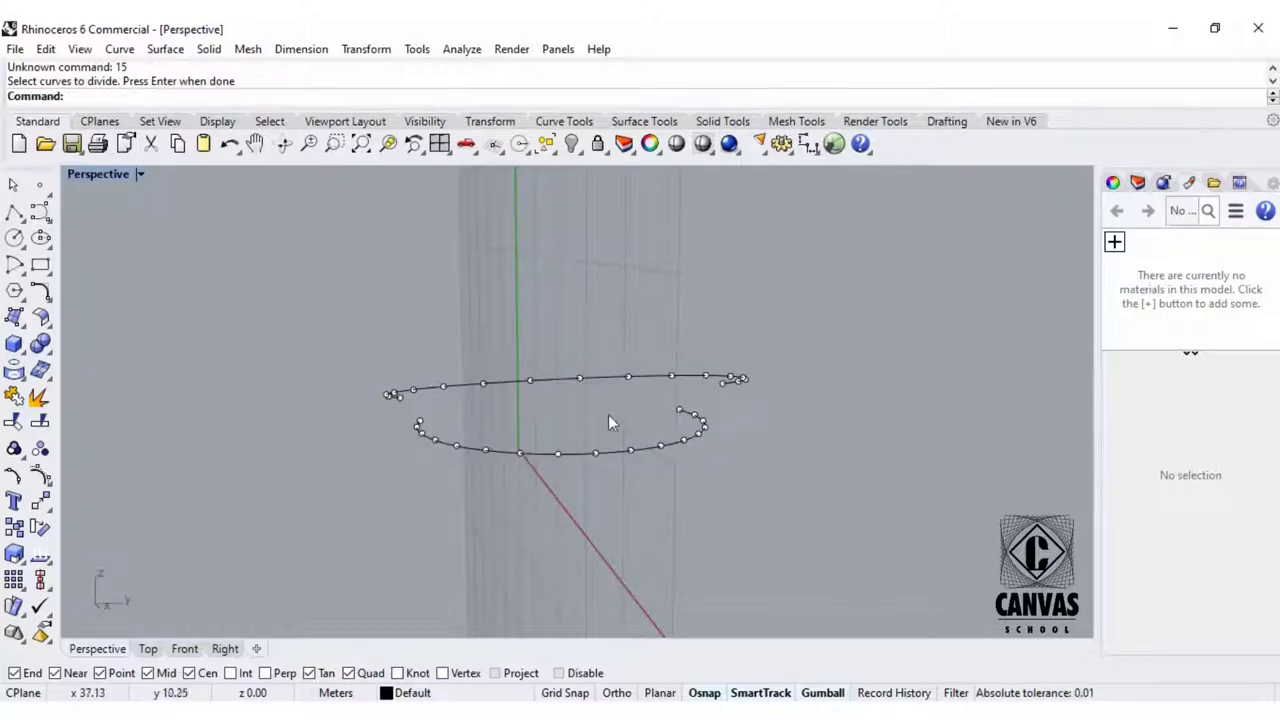
pyautogui.moveTo(608, 414); pyautogui.dragTo(311, 397, button='right')
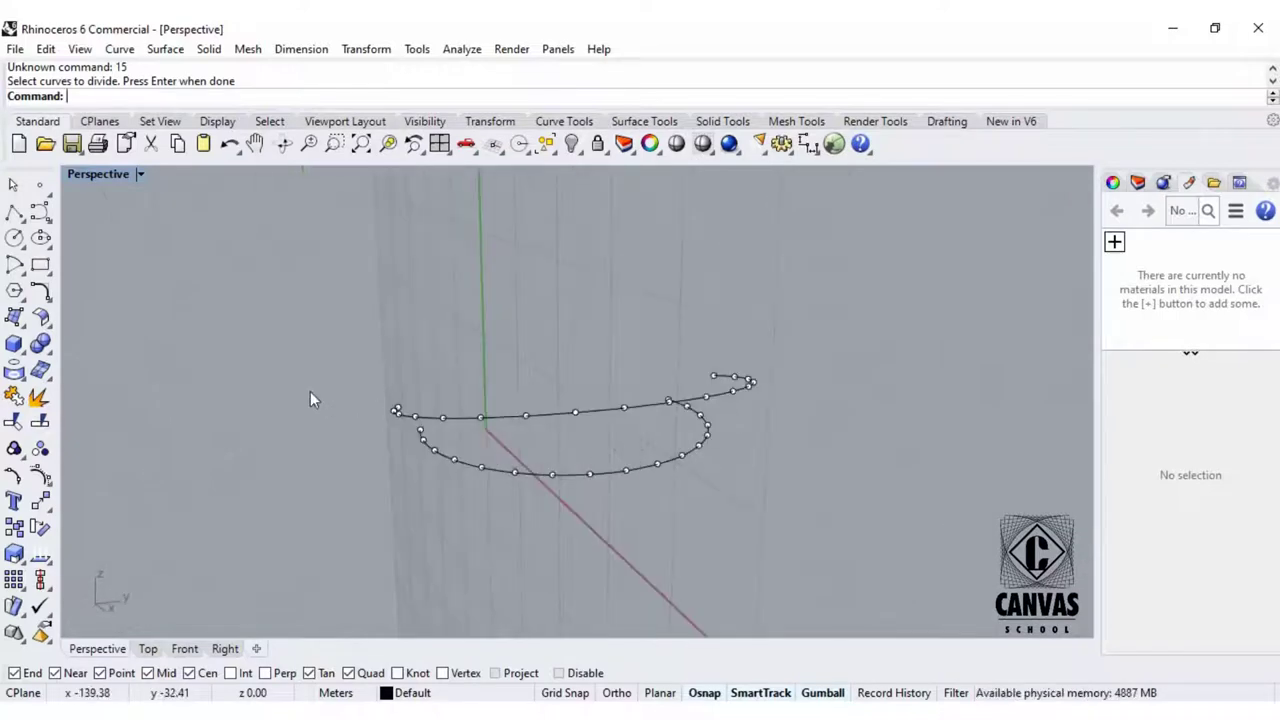
pyautogui.hotkey('ctrl', 'z')
# Divide the upper and lower edge curves of the base piece into 12 segments each with points.
pyautogui.moveTo(506, 385); pyautogui.dragTo(514, 349, button='right')
pyautogui.rightClick(599, 349)
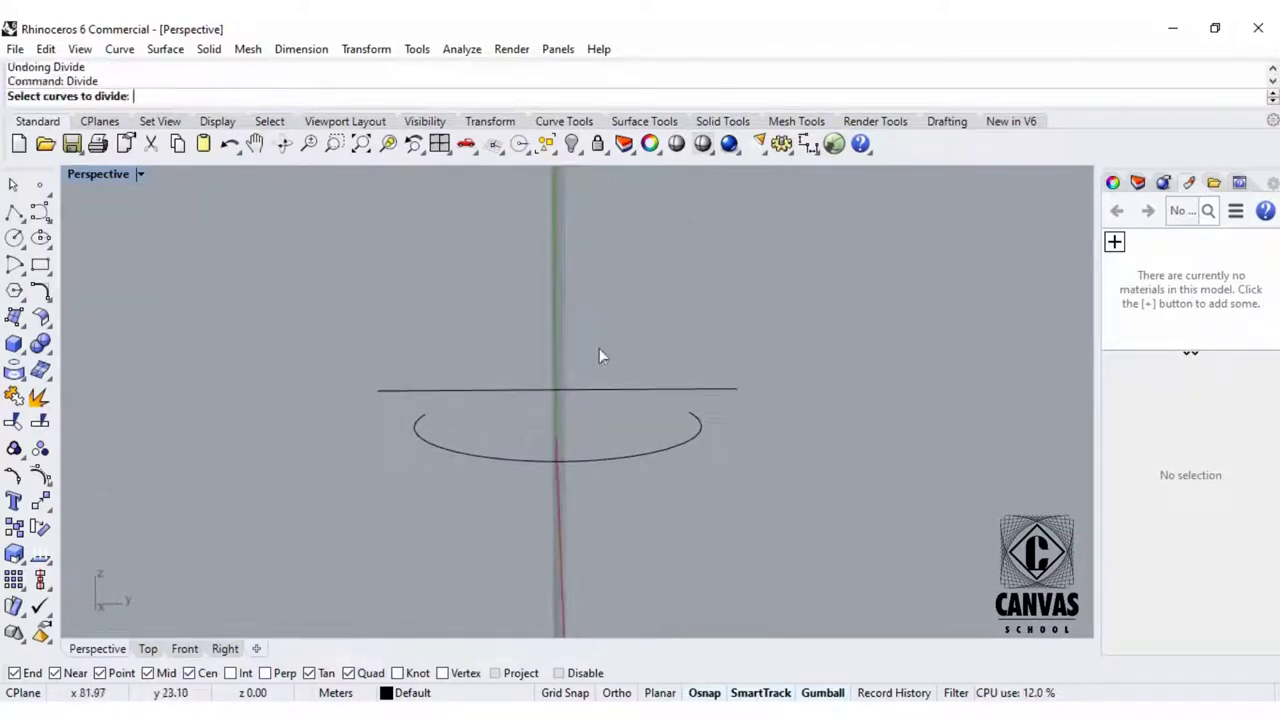
pyautogui.moveTo(670, 395); pyautogui.dragTo(559, 486)
pyautogui.rightClick(562, 484)
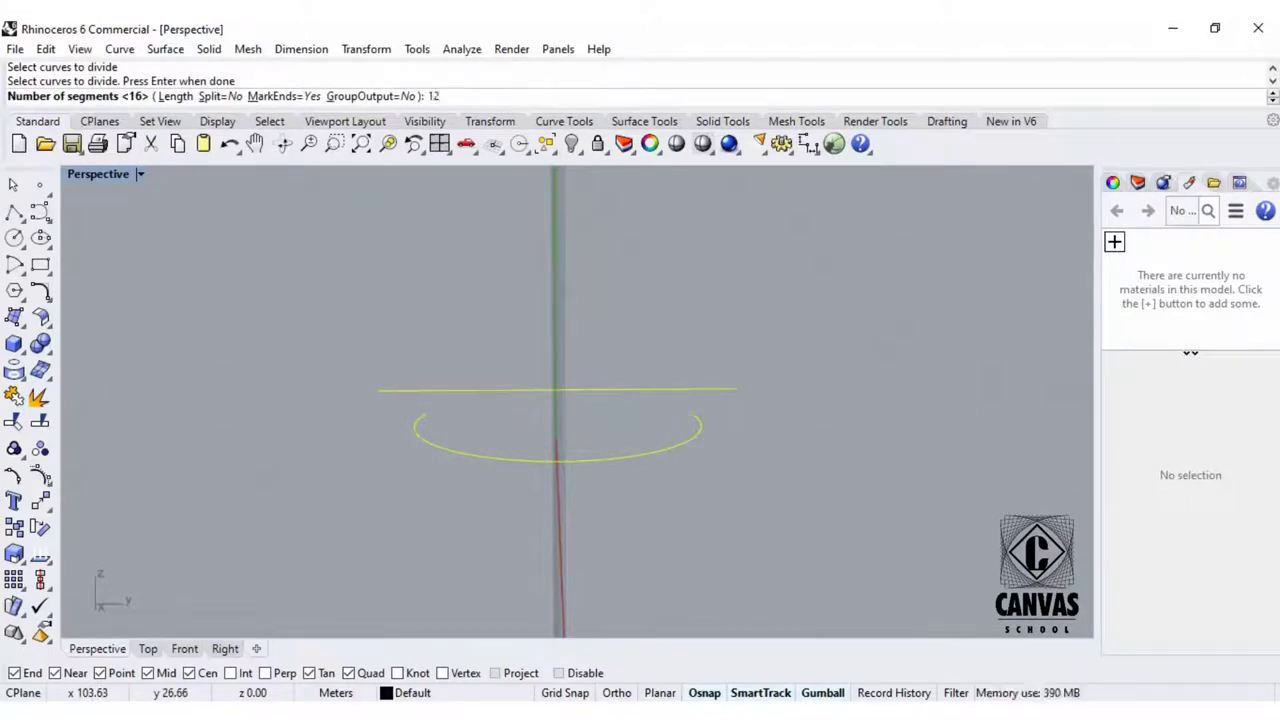
pyautogui.press('Return')
pyautogui.moveTo(494, 523); pyautogui.dragTo(456, 378, button='right')
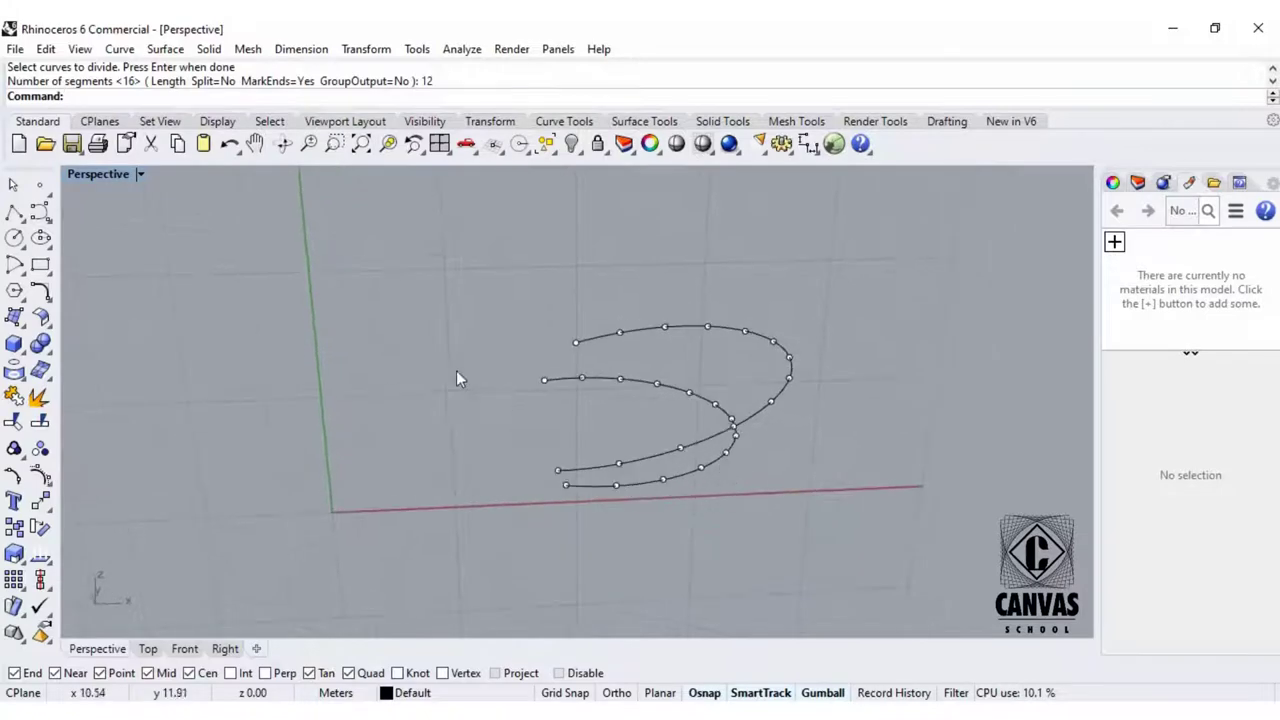
# Try to show only the base piece's hidden wide surface together with its divided edge curves.
pyautogui.scroll(-2, 474, 338)
pyautogui.click(572, 145)
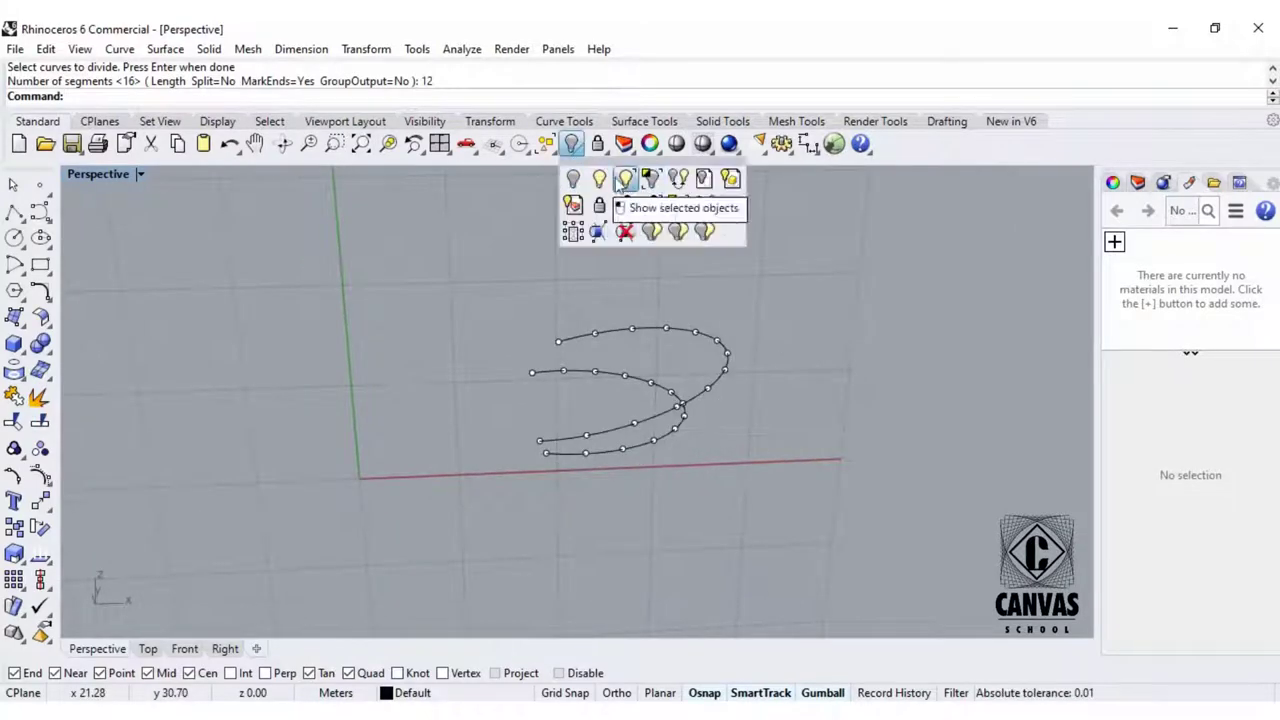
pyautogui.click(621, 183)
pyautogui.moveTo(615, 318); pyautogui.dragTo(590, 398, button='right')
pyautogui.click(590, 398)
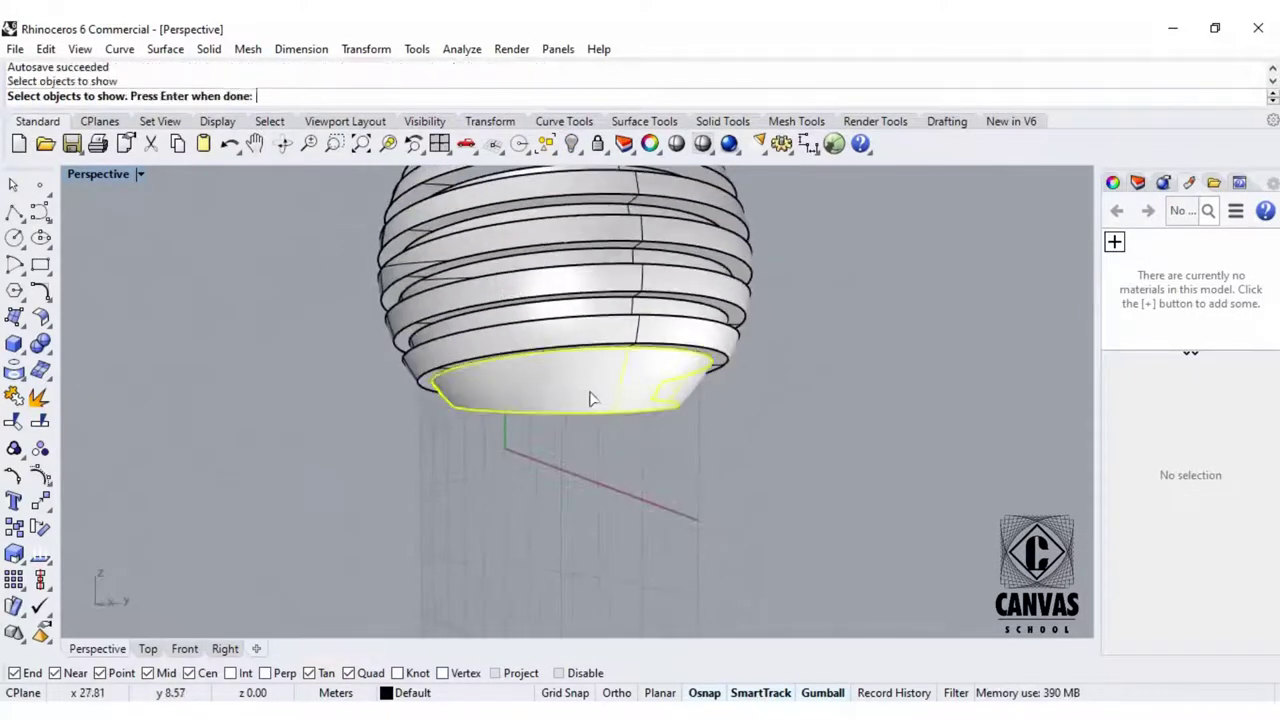
pyautogui.click(580, 150)
pyautogui.click(649, 179)
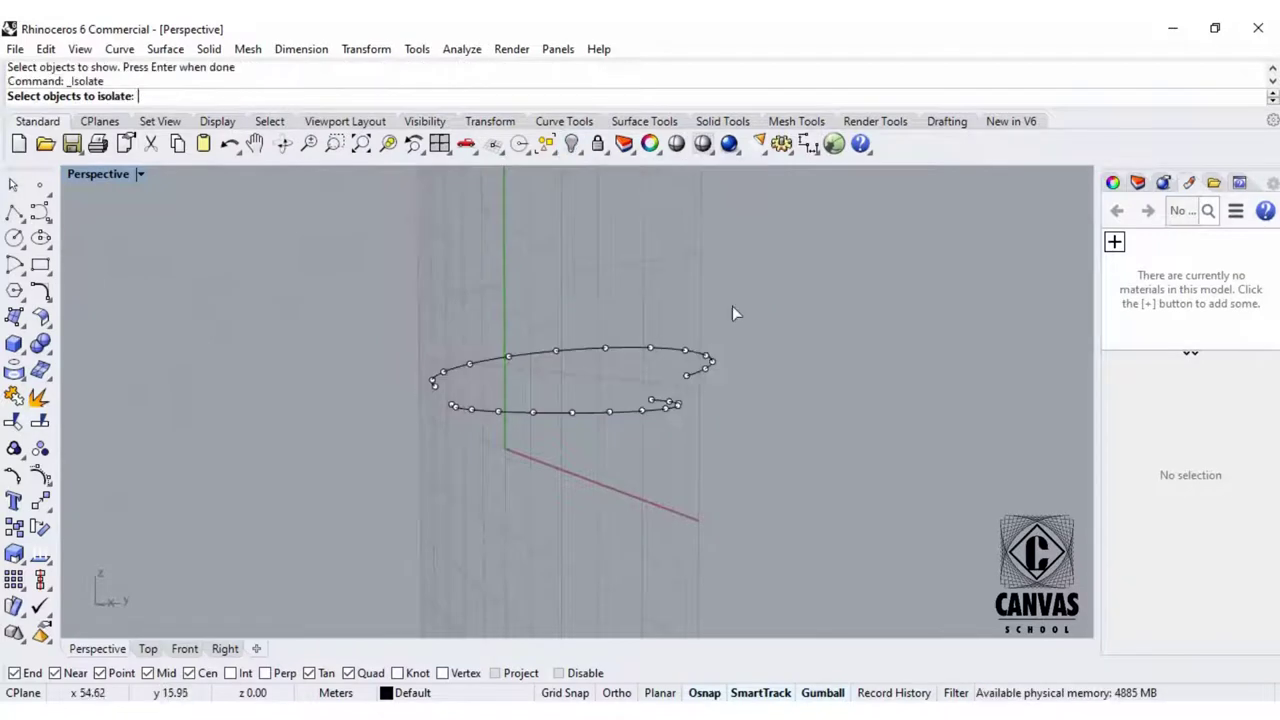
pyautogui.moveTo(732, 306); pyautogui.dragTo(762, 324, button='right')
pyautogui.moveTo(522, 420); pyautogui.dragTo(690, 420, button='right')
# Show all the hidden objects of the model.
pyautogui.click(572, 145)
pyautogui.click(597, 179)
pyautogui.click(572, 145)
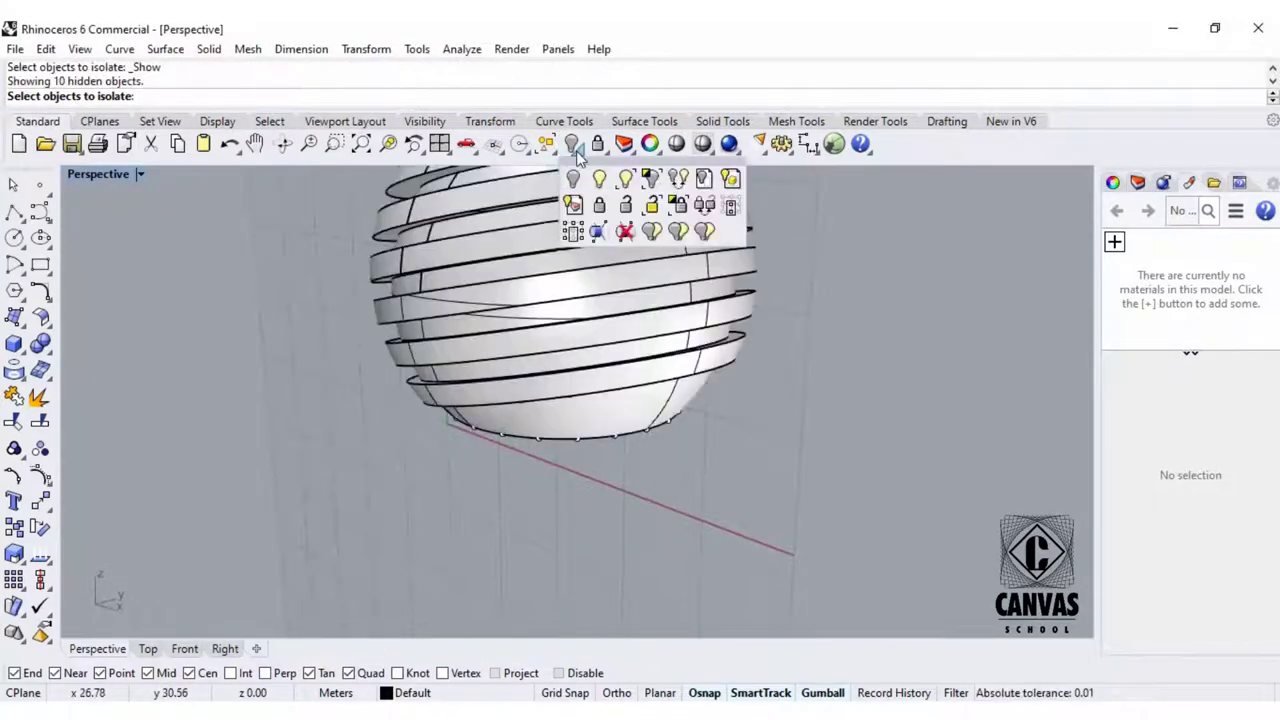
pyautogui.click(573, 178)
pyautogui.click(577, 154)
# Try to isolate the lowest bands together with the wide surface of the base piece.
pyautogui.click(530, 296)
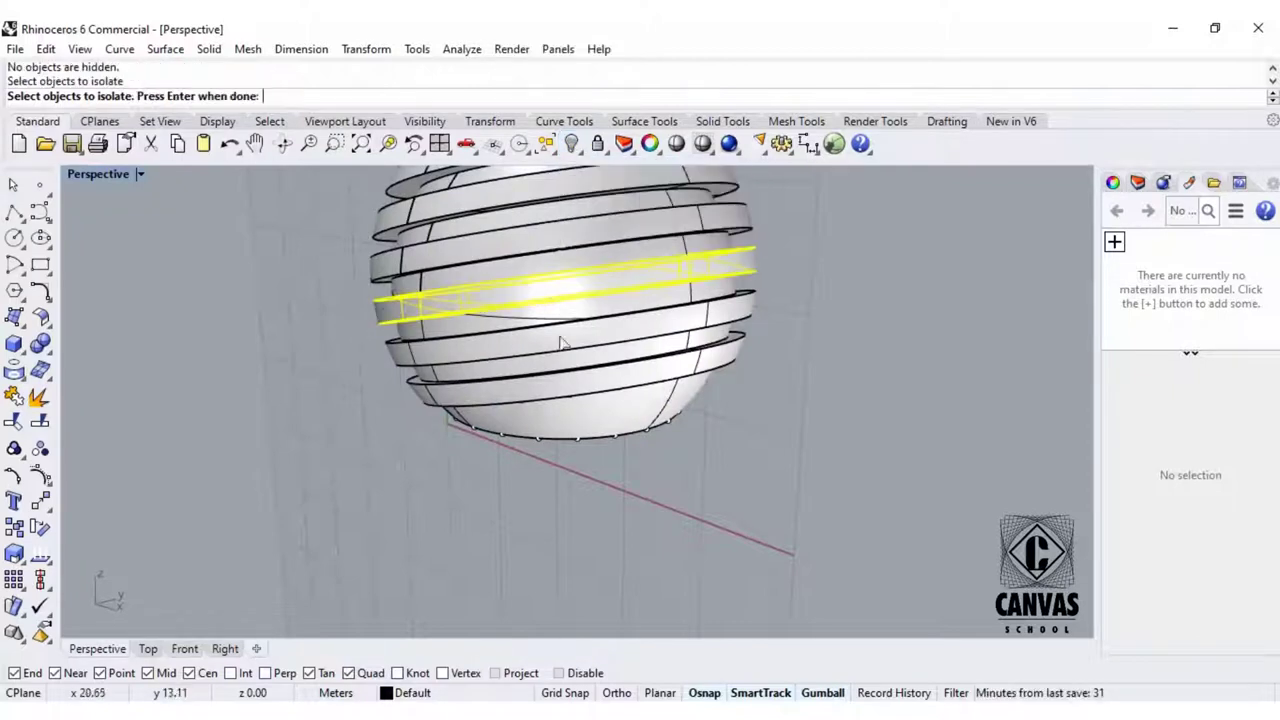
pyautogui.click(560, 336)
pyautogui.click(591, 416)
pyautogui.click(605, 376)
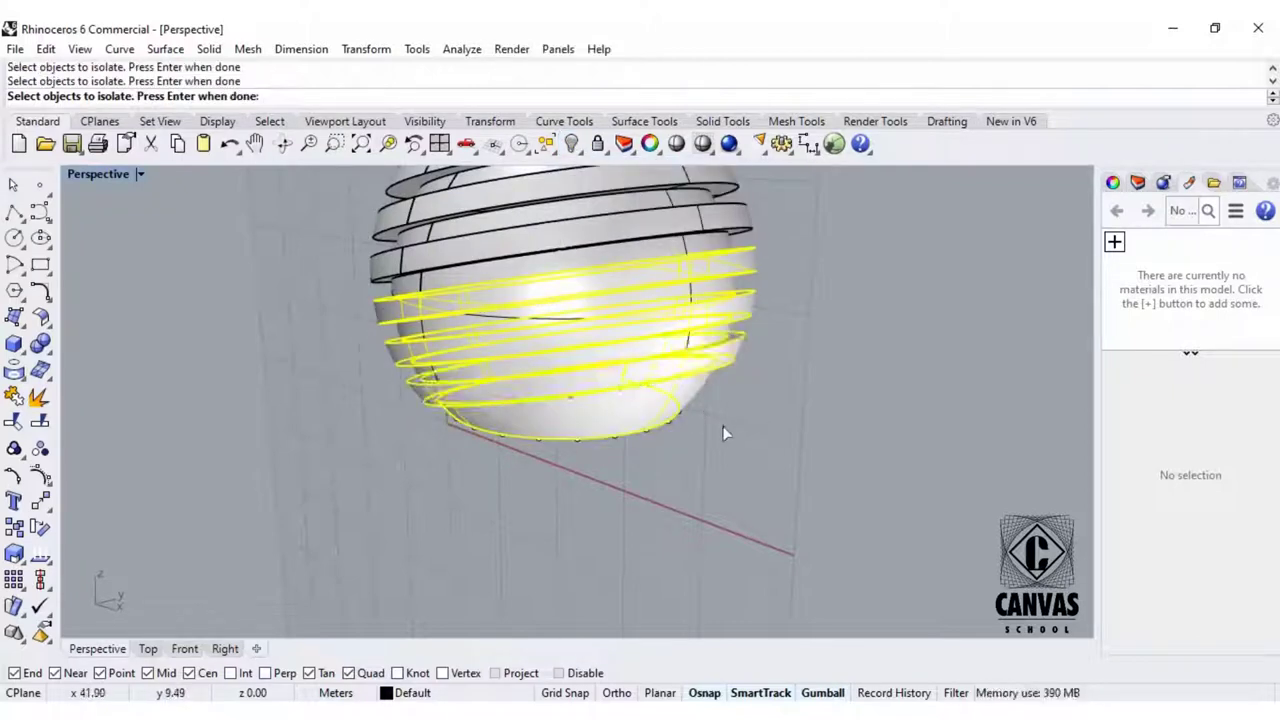
pyautogui.press('Return')
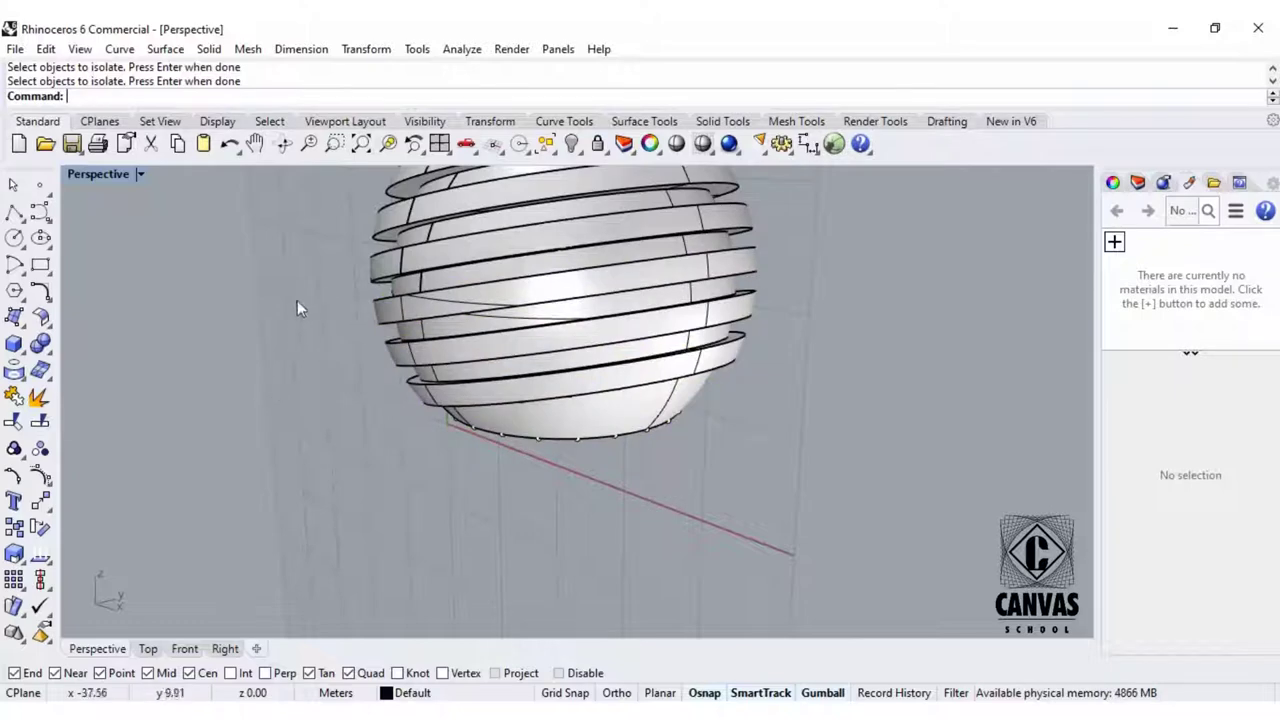
# Isolate only the base piece's wide surface, inspect it, and undo the isolation.
pyautogui.click(605, 422)
pyautogui.moveTo(748, 425); pyautogui.dragTo(640, 390, button='right')
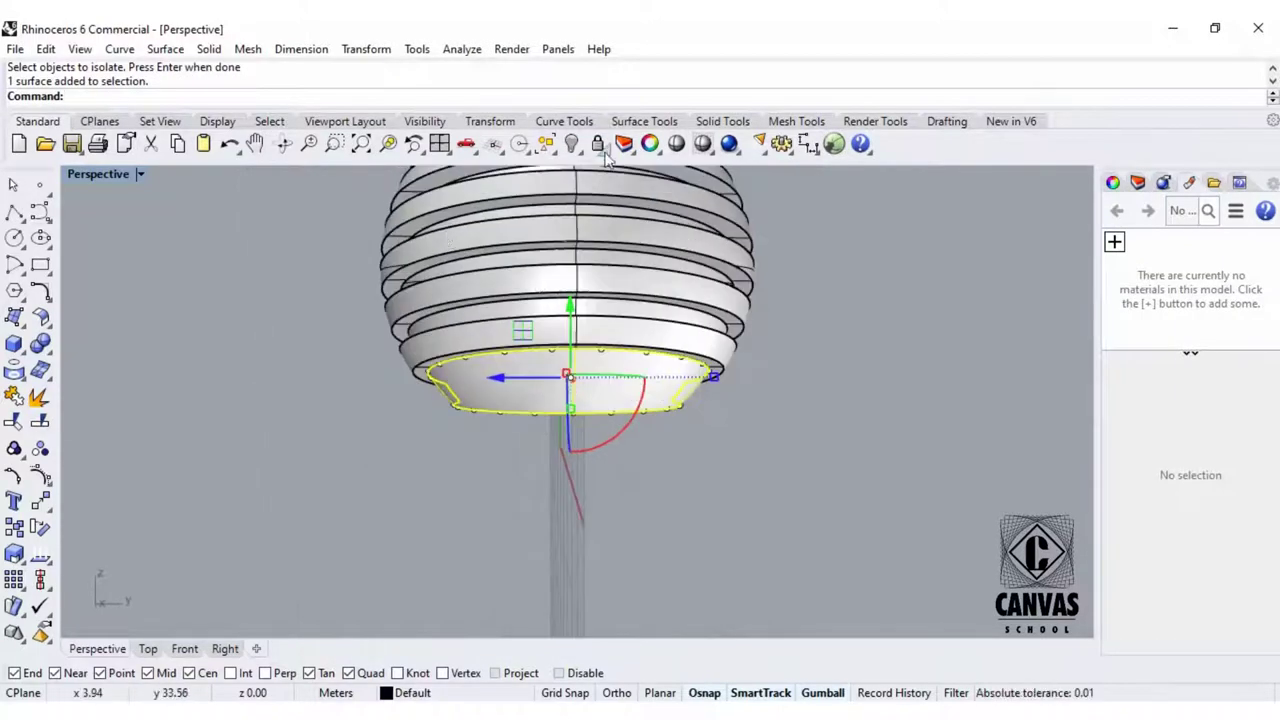
pyautogui.click(574, 145)
pyautogui.click(650, 184)
pyautogui.moveTo(485, 381); pyautogui.dragTo(683, 393, button='right')
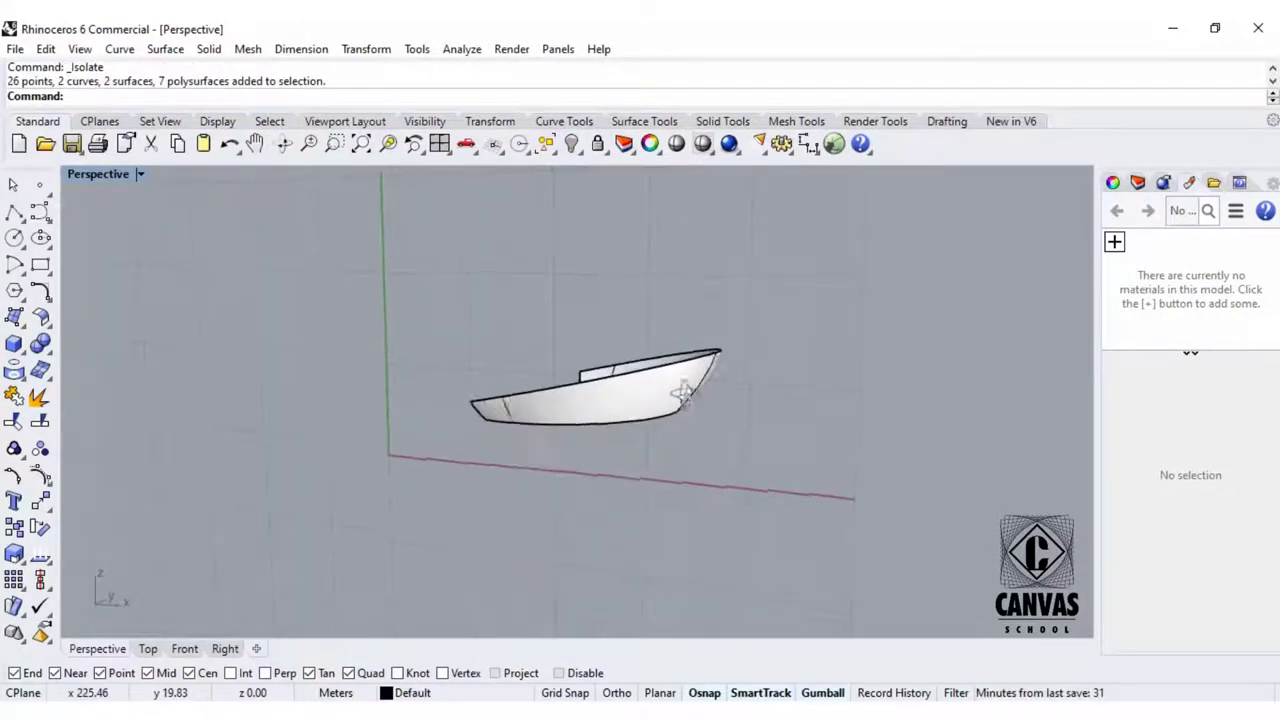
pyautogui.scroll(5, 582, 367)
pyautogui.click(425, 330)
pyautogui.press('Escape')
pyautogui.scroll(-4, 511, 300)
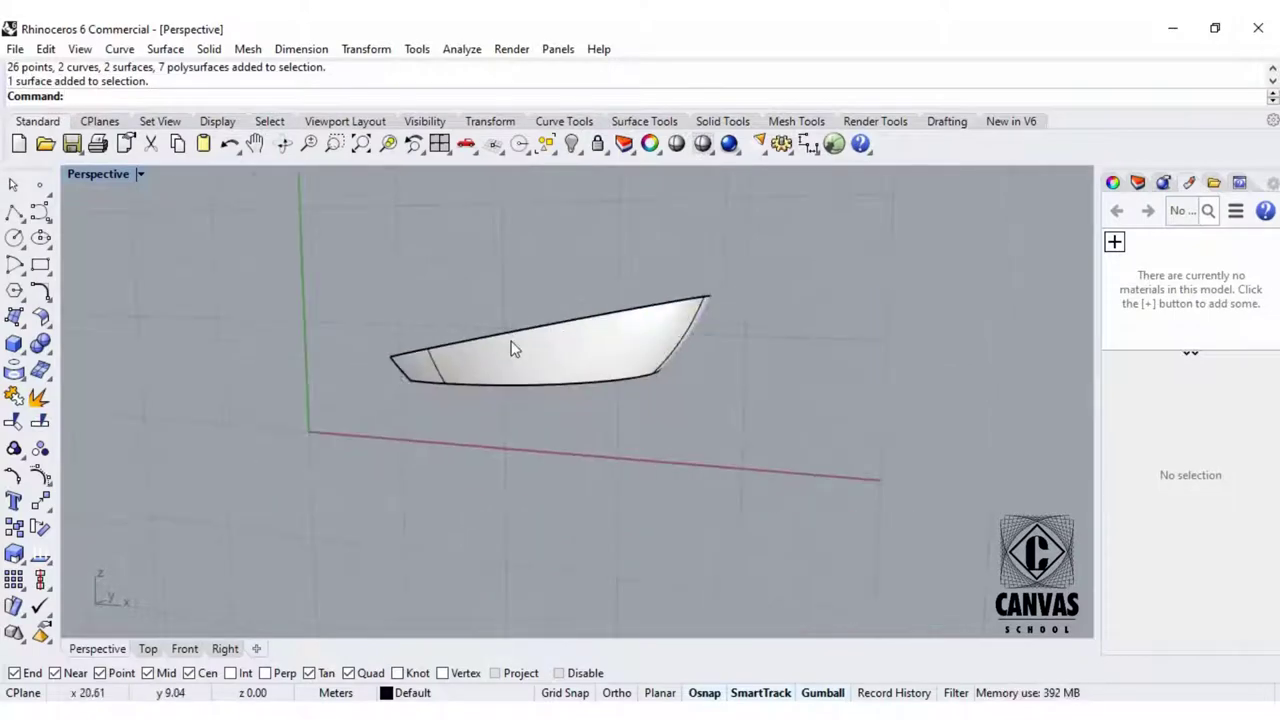
pyautogui.hotkey('ctrl', 'z')
# Isolate the base piece's wide surface together with its edge curves and division points.
pyautogui.rightClick(609, 347)
pyautogui.moveTo(760, 357); pyautogui.dragTo(585, 341, button='right')
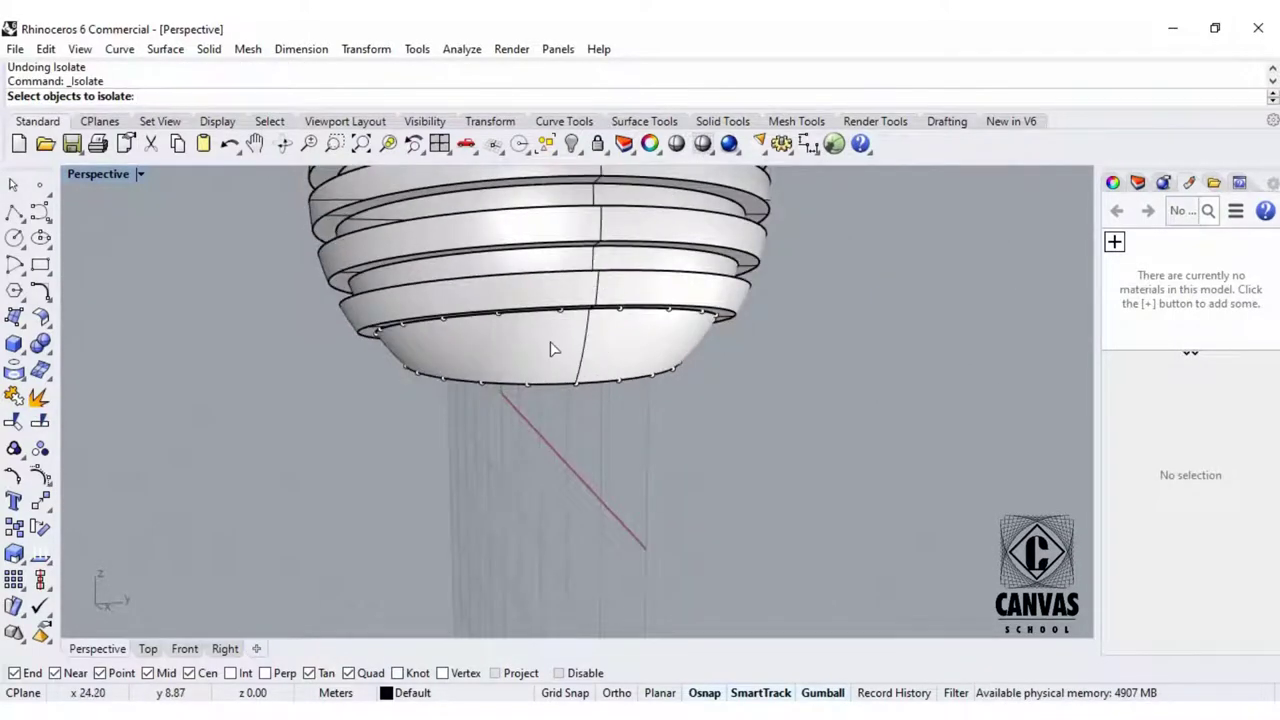
pyautogui.click(554, 349)
pyautogui.middleClick(524, 339)
pyautogui.moveTo(343, 360); pyautogui.dragTo(542, 294, button='right')
pyautogui.scroll(5, 543, 290)
pyautogui.click(543, 255)
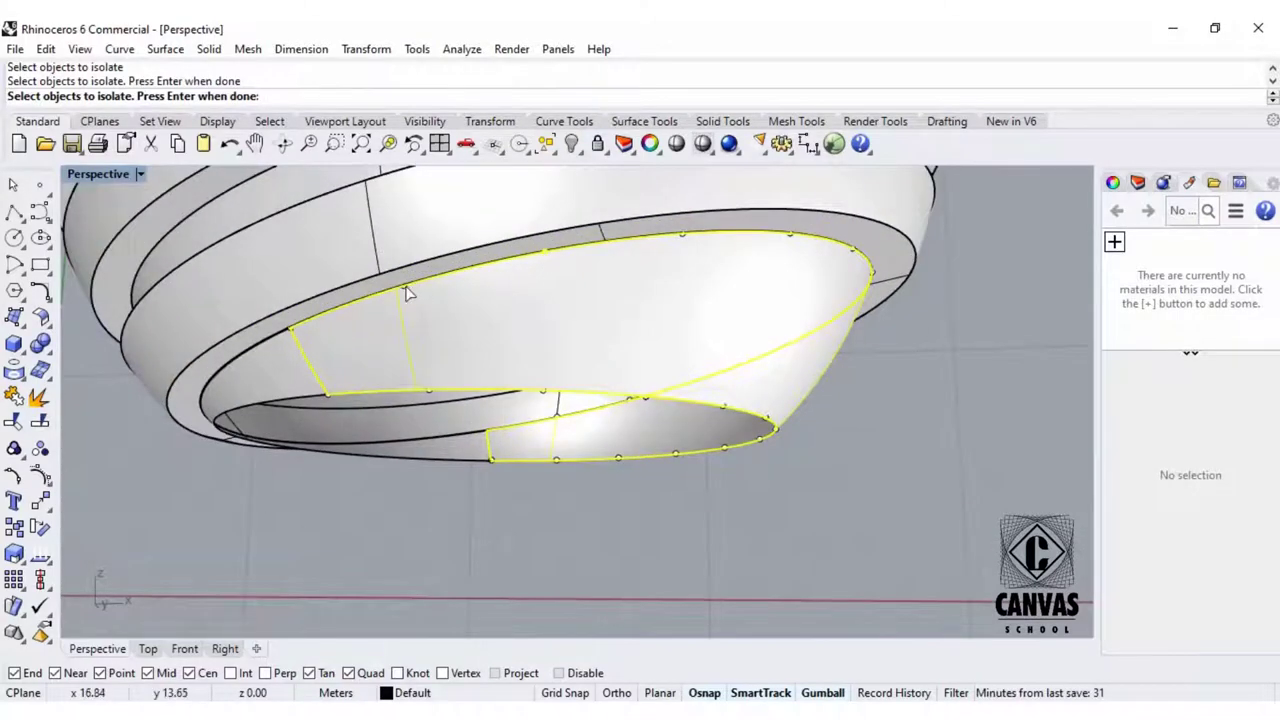
pyautogui.click(405, 286)
pyautogui.click(381, 495)
pyautogui.scroll(-2, 397, 437)
pyautogui.moveTo(523, 340); pyautogui.dragTo(498, 407, button='right')
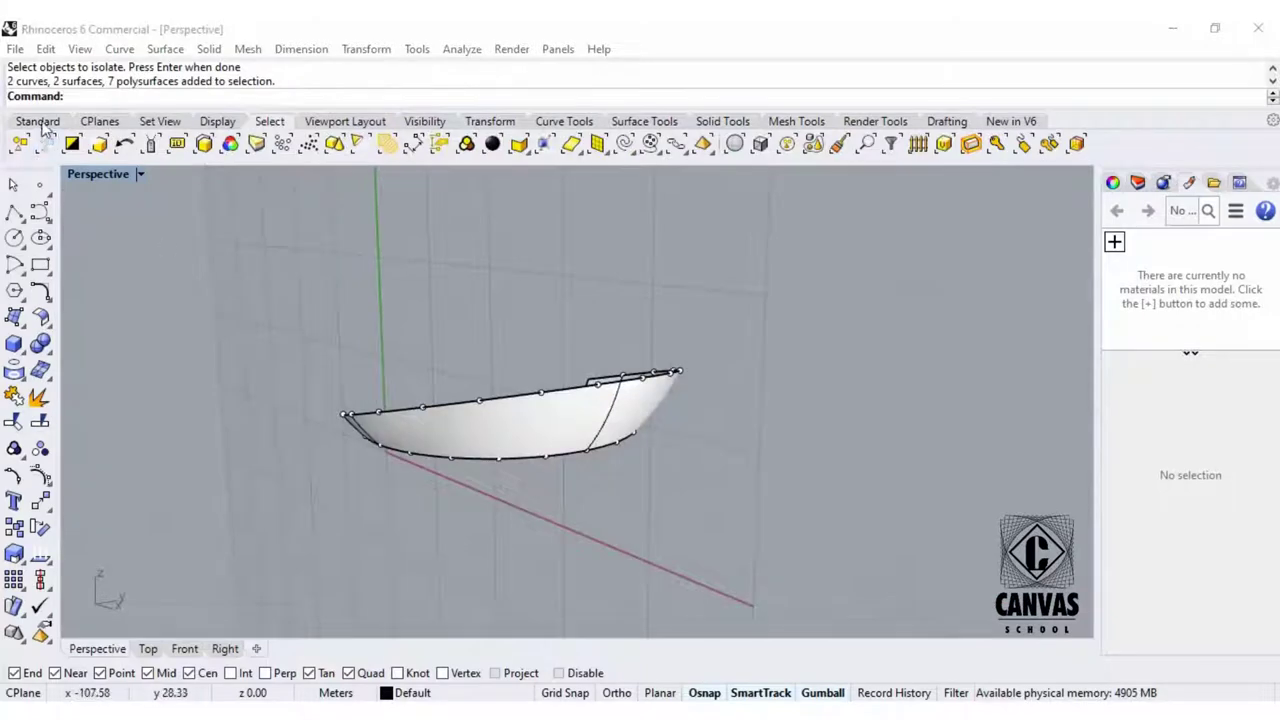
# Draw an interpolated curve on the wide surface joining the second division points of its upper and lower edges.
pyautogui.click(43, 125)
pyautogui.moveTo(380, 420); pyautogui.dragTo(500, 400, button='right')
pyautogui.click(41, 215)
pyautogui.click(120, 224)
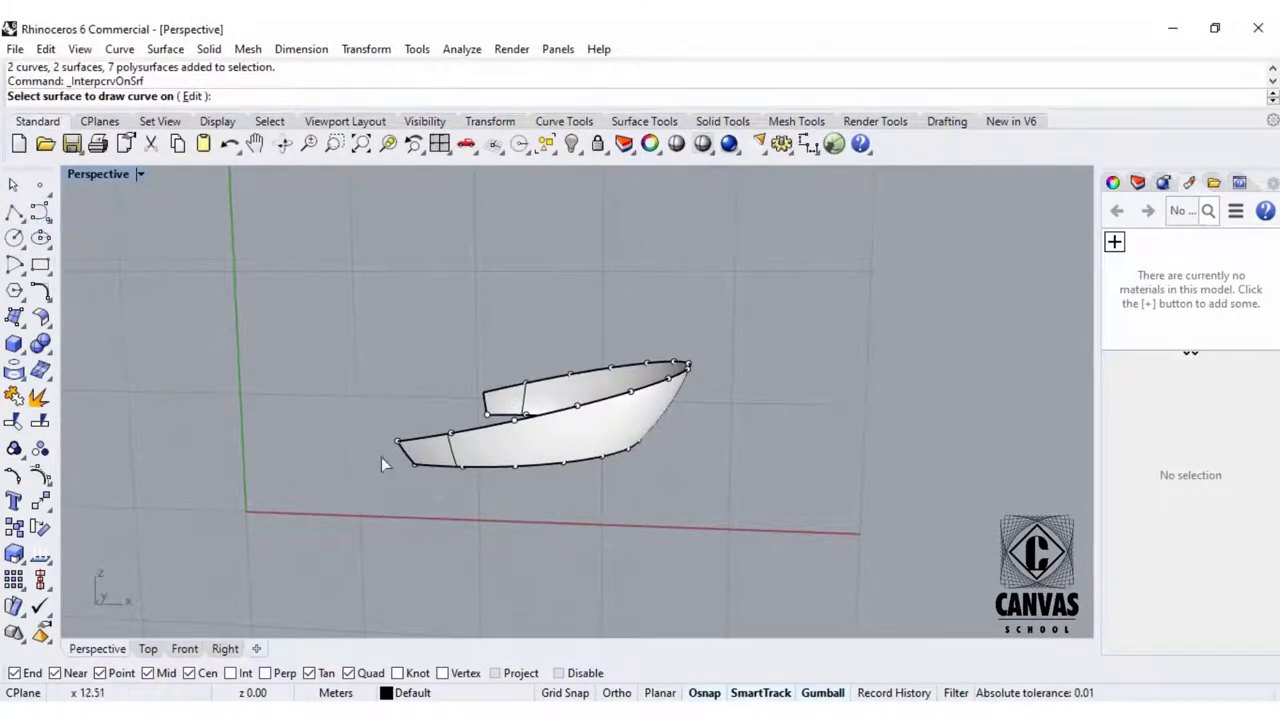
pyautogui.scroll(8, 381, 457)
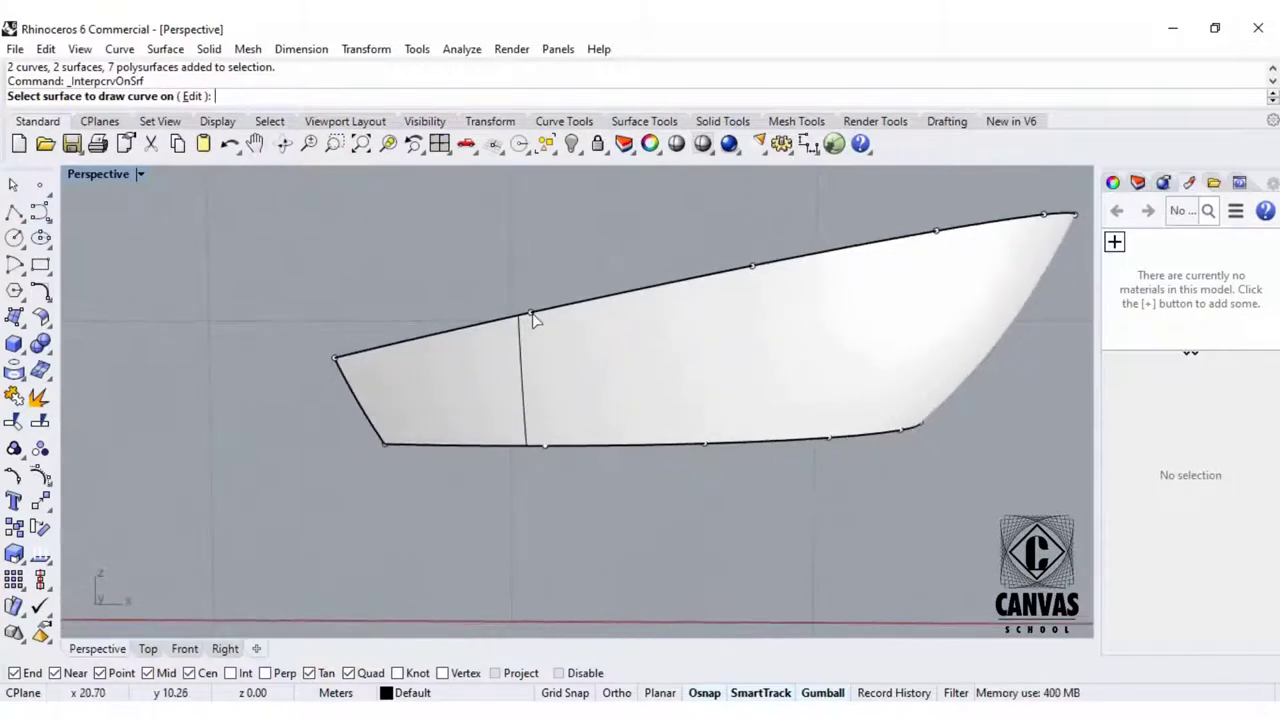
pyautogui.click(41, 214)
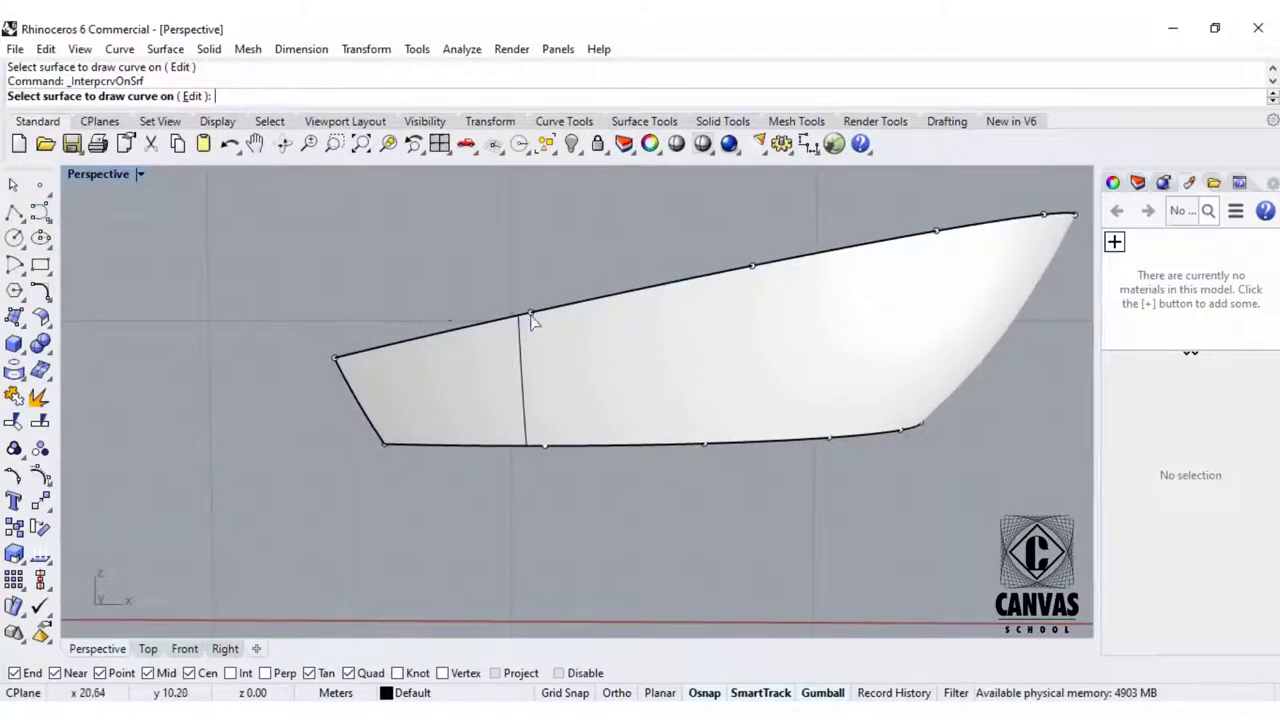
pyautogui.click(531, 318)
pyautogui.click(530, 314)
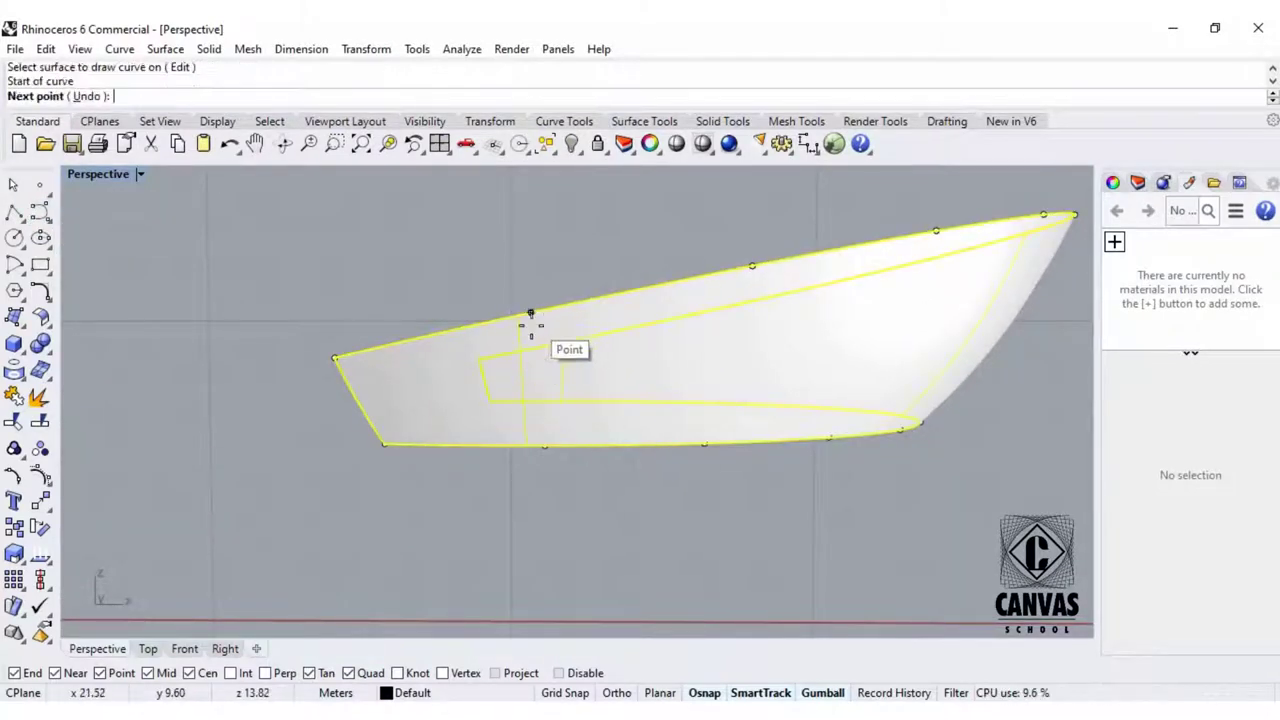
pyautogui.press('Return')
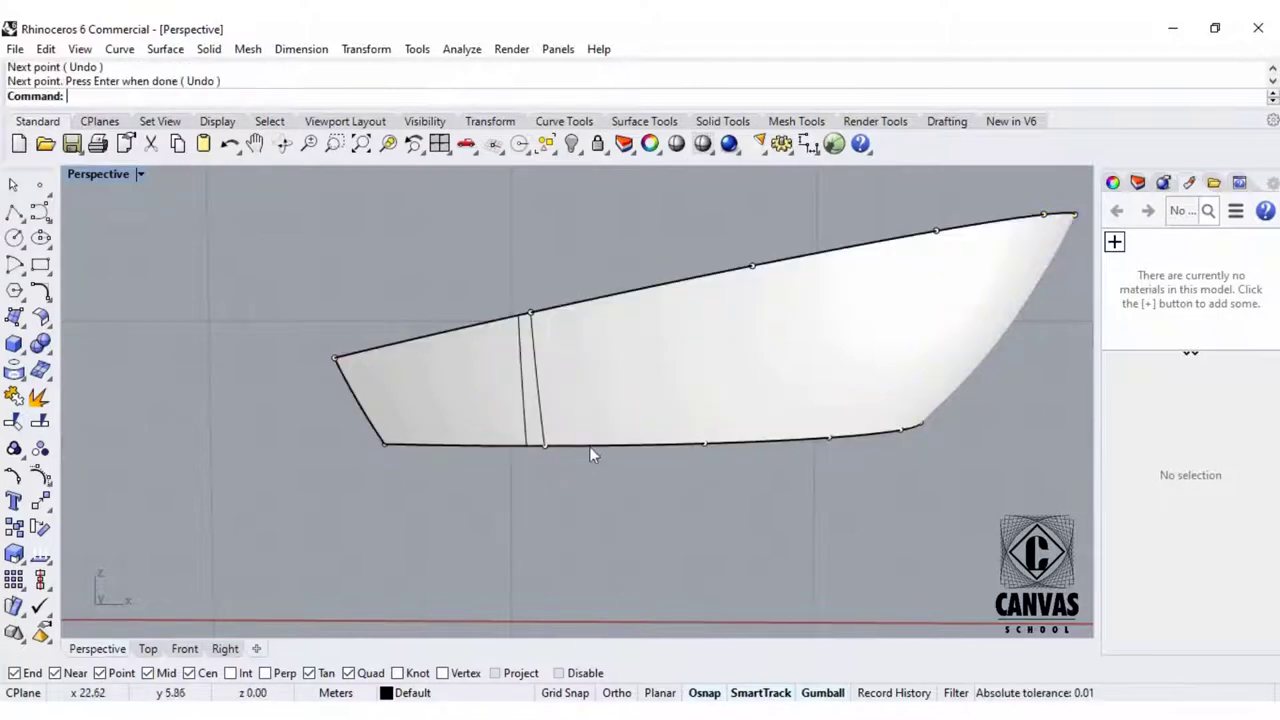
# Draw two interpolated curves on the wide surface, joining the third and fourth pairs of division points.
pyautogui.press('Return')
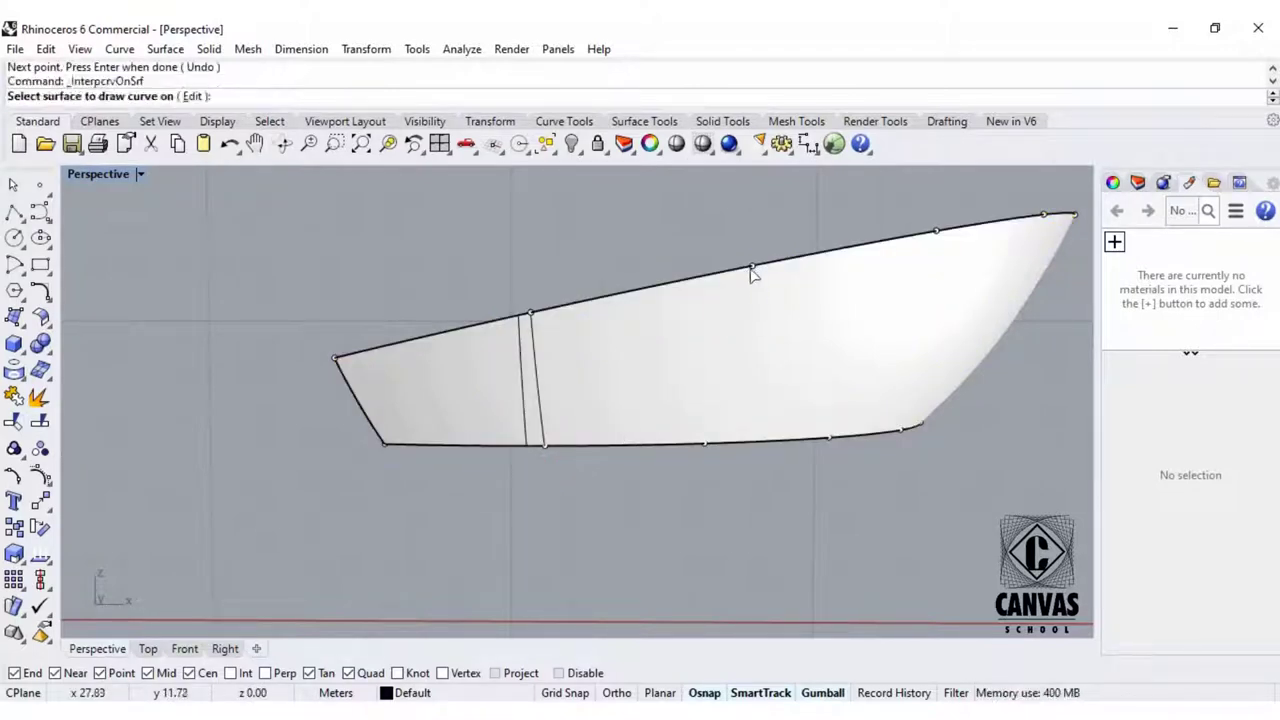
pyautogui.click(752, 273)
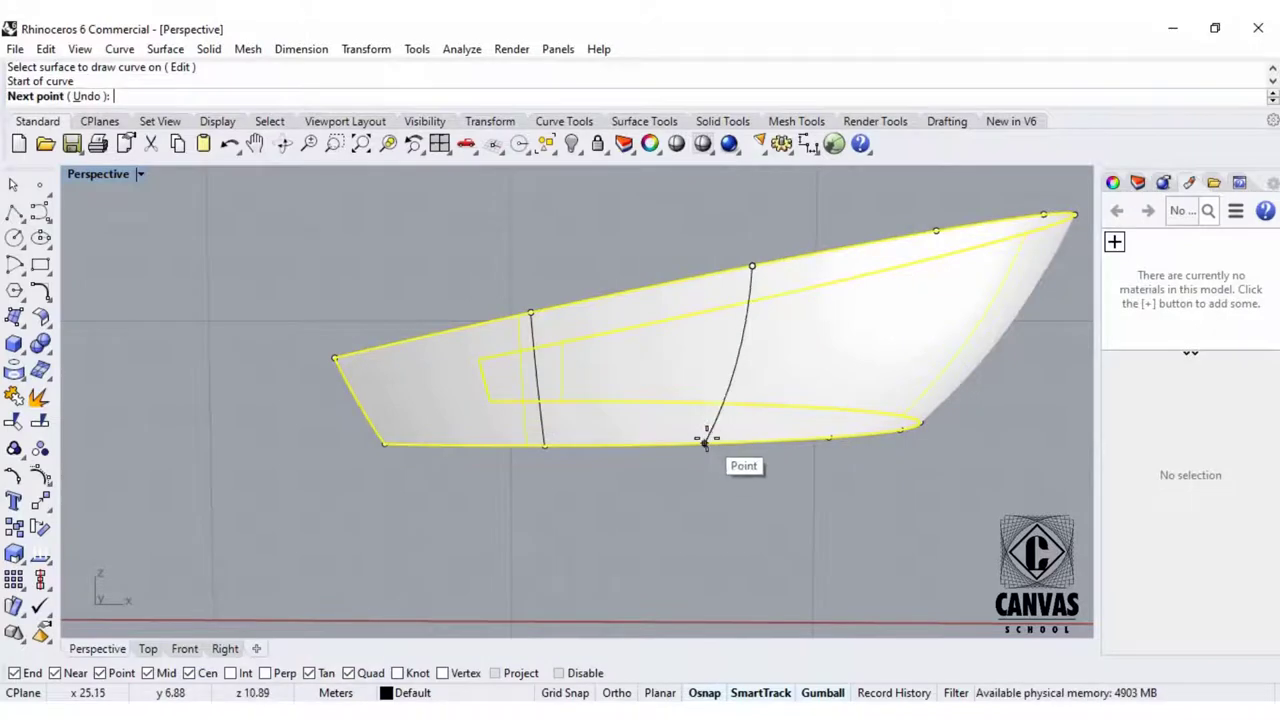
pyautogui.press('Return')
pyautogui.press('Return')
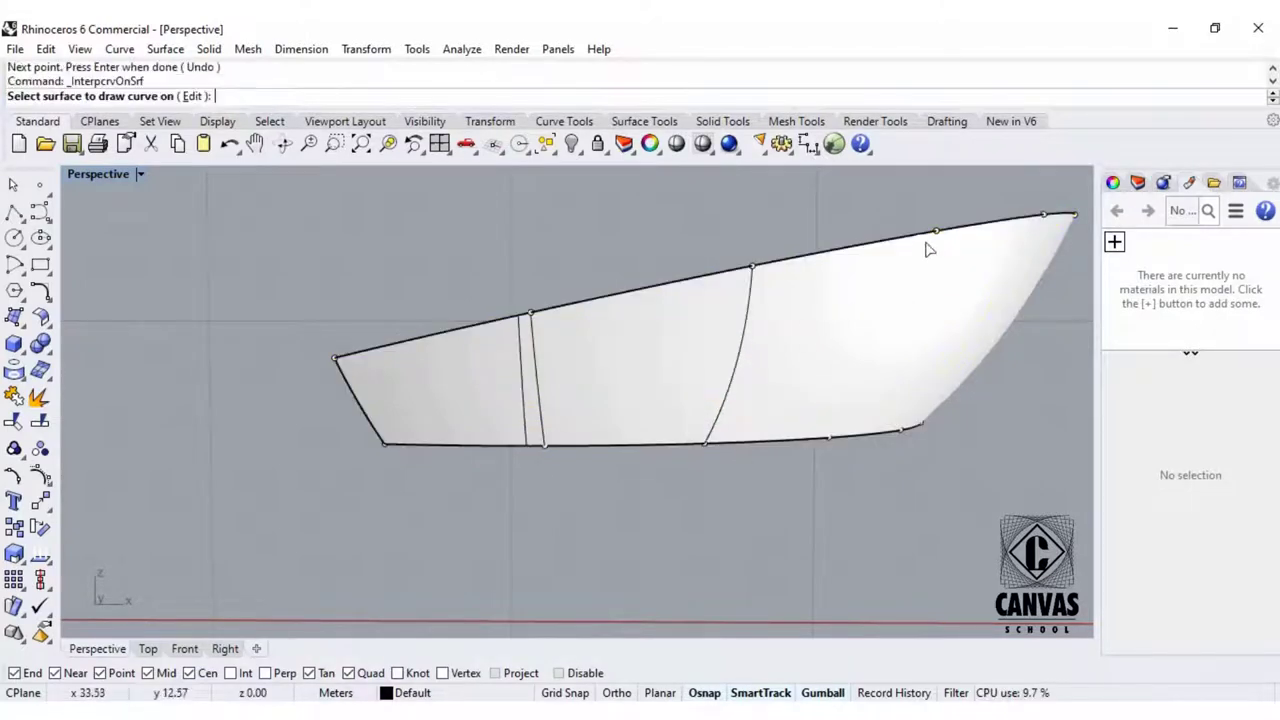
pyautogui.click(932, 234)
pyautogui.click(938, 231)
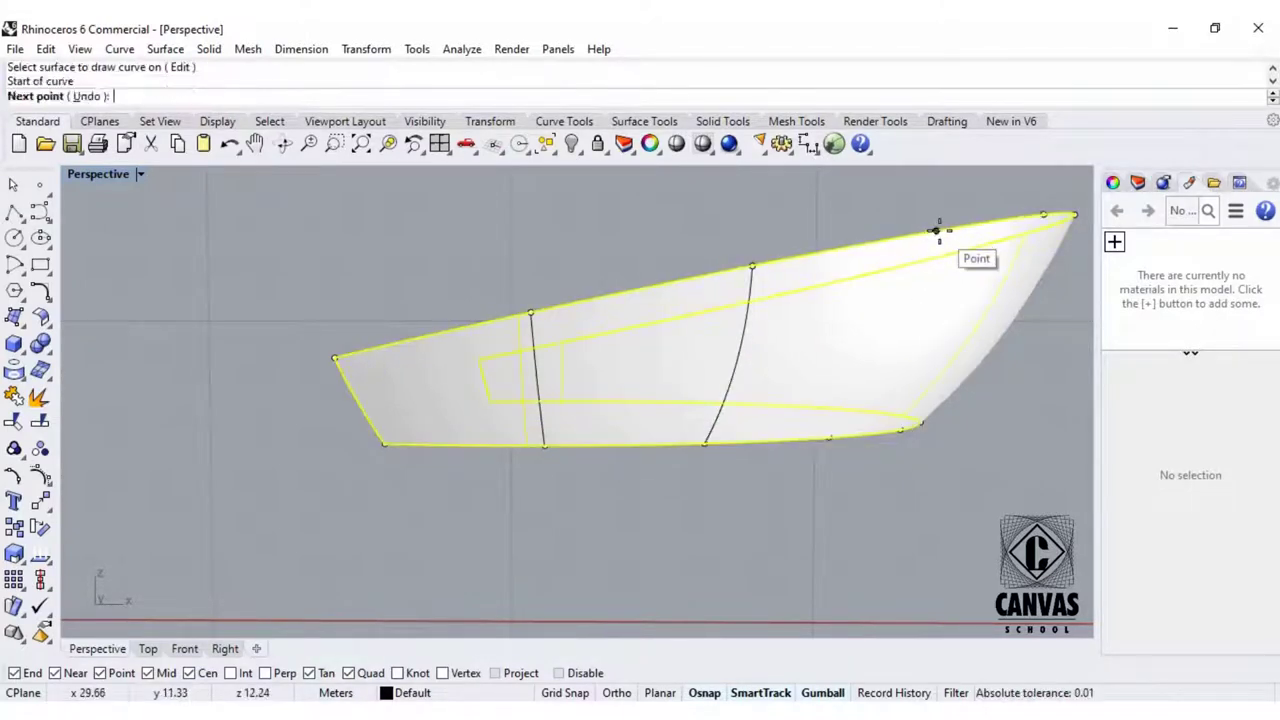
pyautogui.click(828, 436)
pyautogui.press('Return')
# Draw two interpolated curves on the wide surface, joining the fifth and sixth pairs of division points.
pyautogui.moveTo(531, 391); pyautogui.dragTo(370, 328, button='right')
pyautogui.press('Return')
pyautogui.click(455, 302)
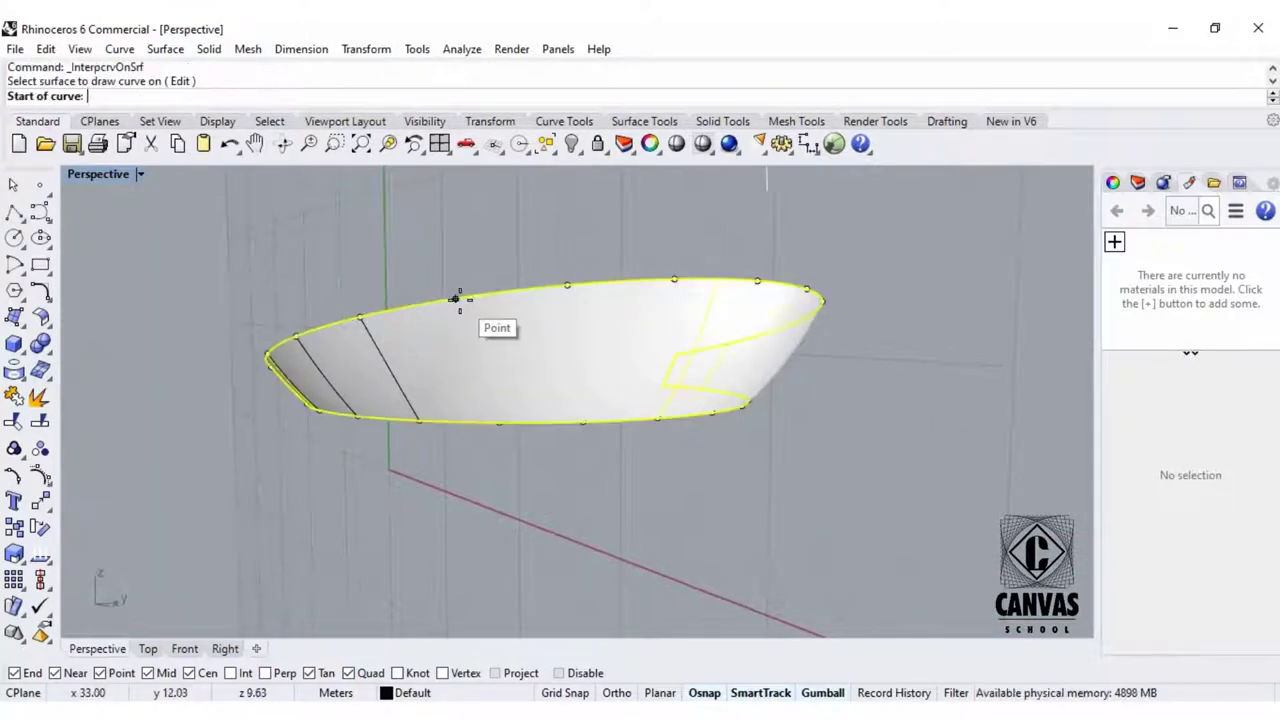
pyautogui.click(455, 298)
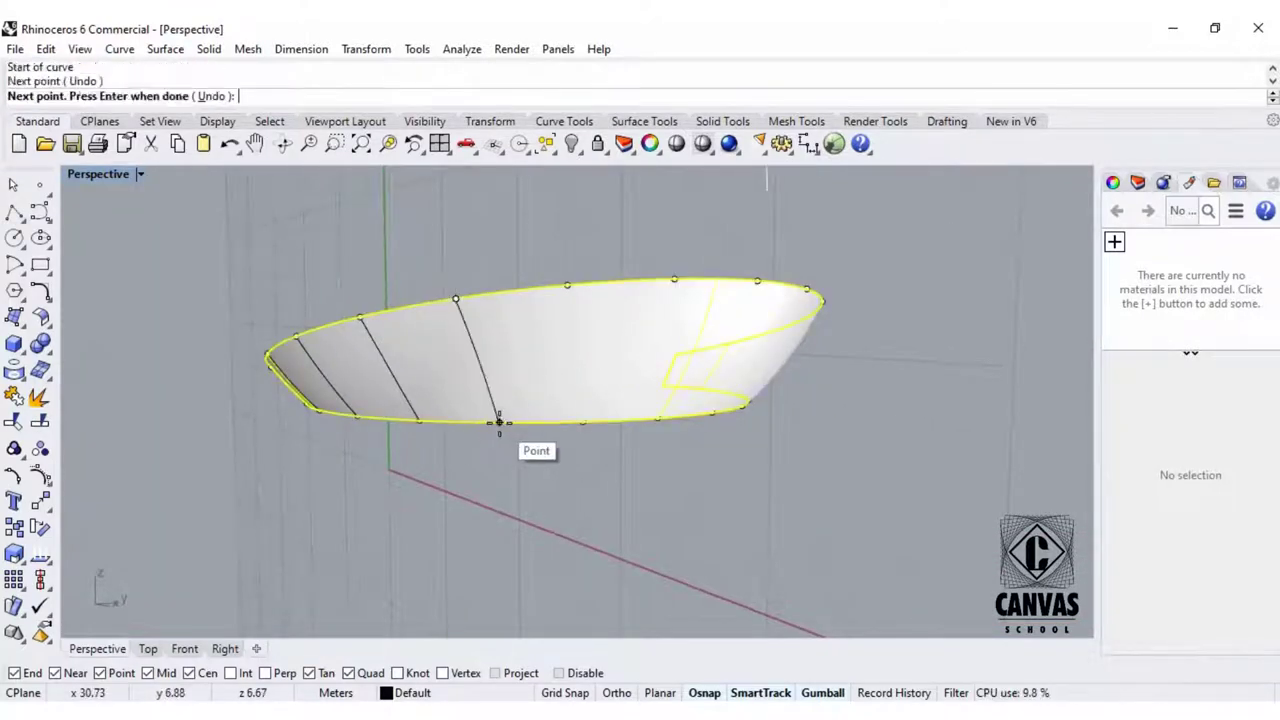
pyautogui.click(499, 422)
pyautogui.press('Return')
pyautogui.press('Return')
pyautogui.click(570, 292)
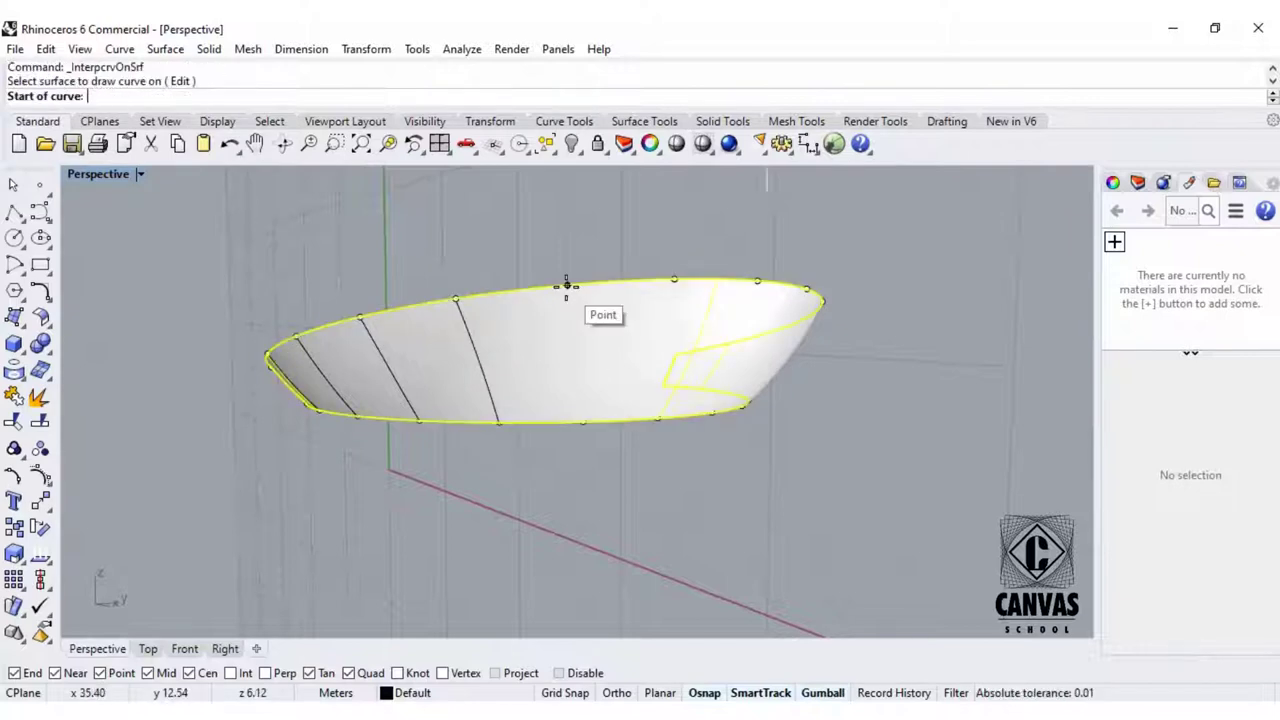
pyautogui.click(582, 422)
pyautogui.press('Return')
# Draw an interpolated curve on the wide surface from the upper edge's middle division point to its lower-edge counterpart.
pyautogui.moveTo(580, 423); pyautogui.dragTo(491, 323, button='right')
pyautogui.press('Return')
pyautogui.click(497, 315)
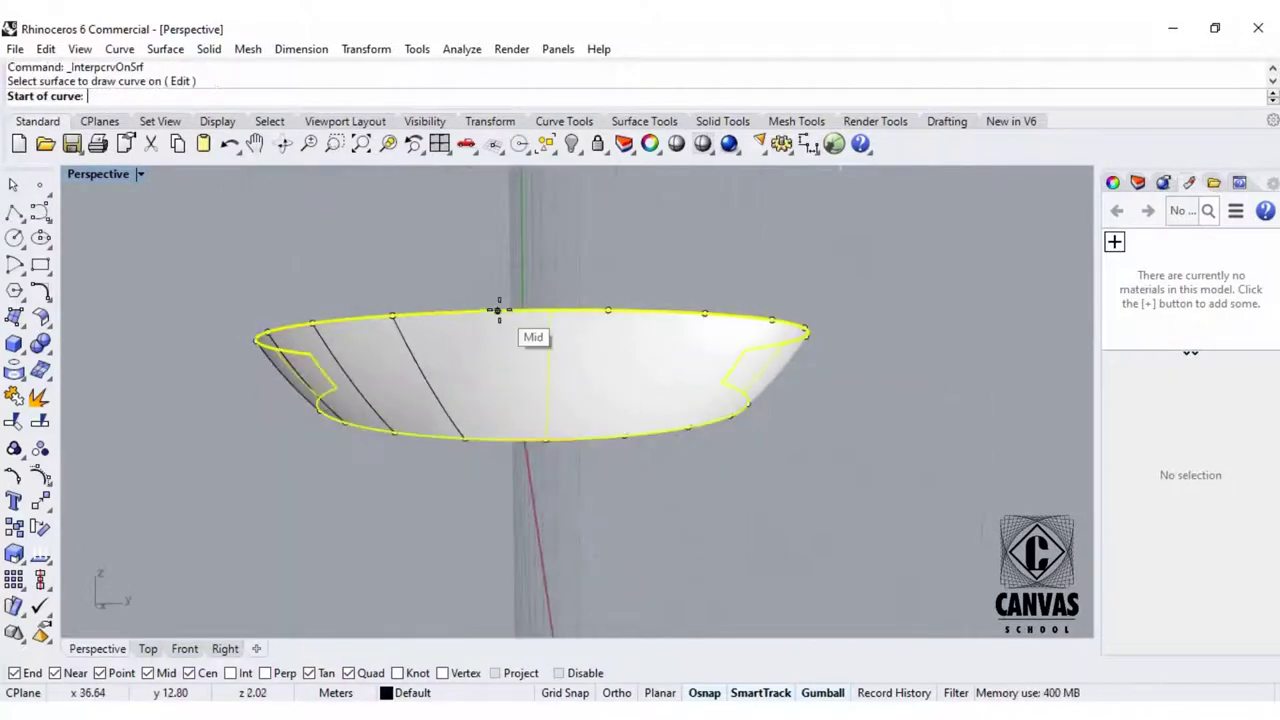
pyautogui.click(498, 310)
pyautogui.moveTo(508, 423); pyautogui.dragTo(503, 242, button='right')
pyautogui.press('Return')
pyautogui.click(504, 238)
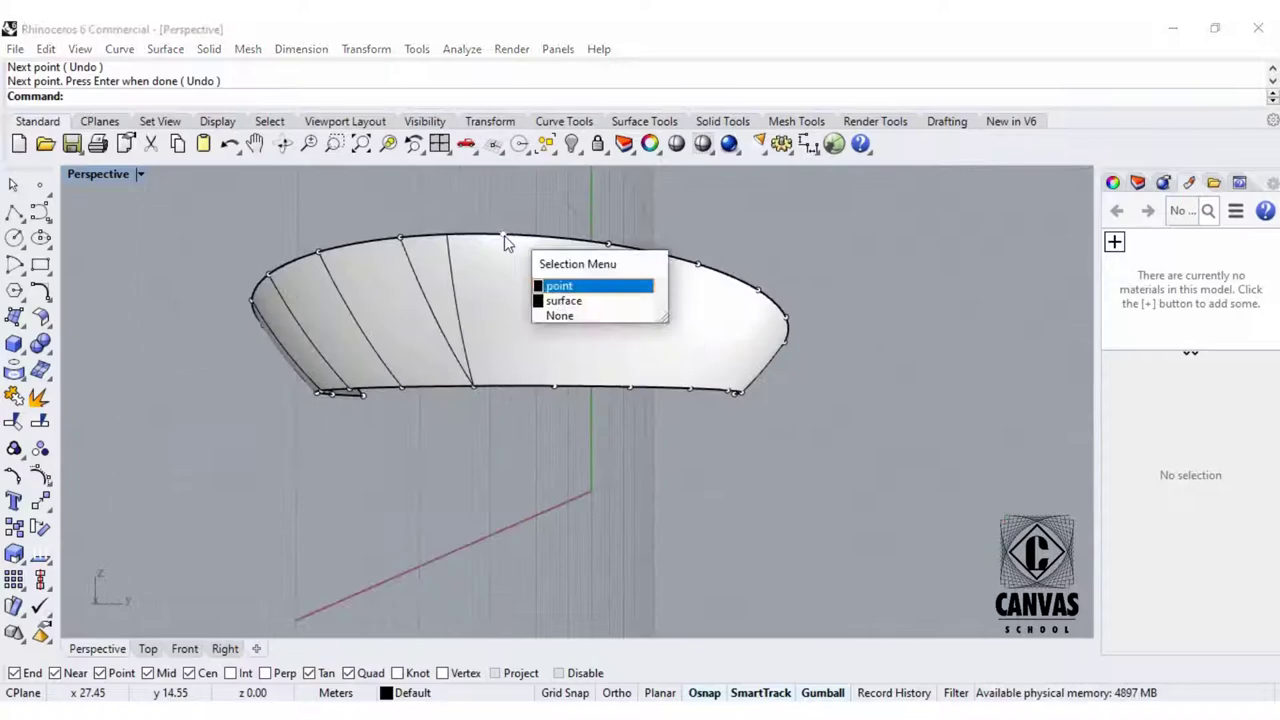
pyautogui.click(575, 288)
# Undo the dividing curves drawn on the wide surface.
pyautogui.moveTo(714, 294); pyautogui.dragTo(637, 306)
pyautogui.scroll(-7, 685, 330)
pyautogui.hotkey('ctrl', 'z')
pyautogui.moveTo(743, 357); pyautogui.dragTo(777, 389, button='right')
pyautogui.hotkey('ctrl', 'z')
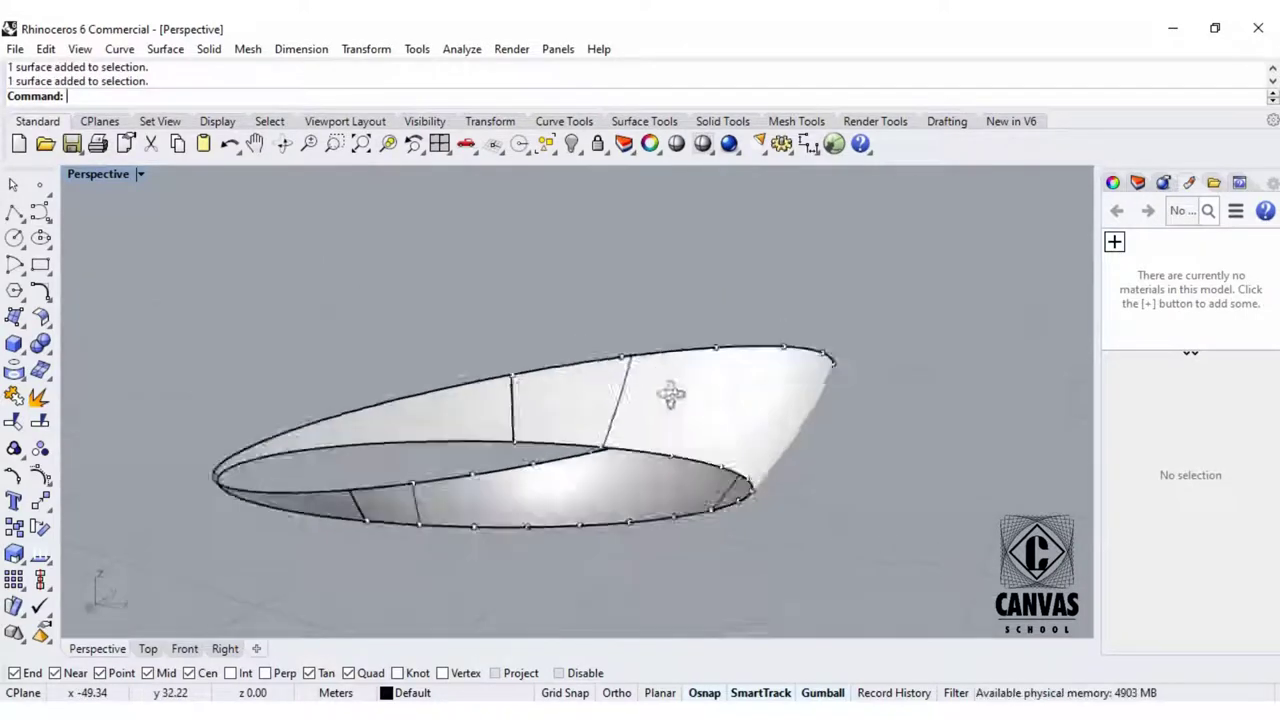
# Draw an interpolated curve on the wide surface joining the second division points of its upper and lower edges.
pyautogui.moveTo(669, 394); pyautogui.dragTo(580, 440, button='right')
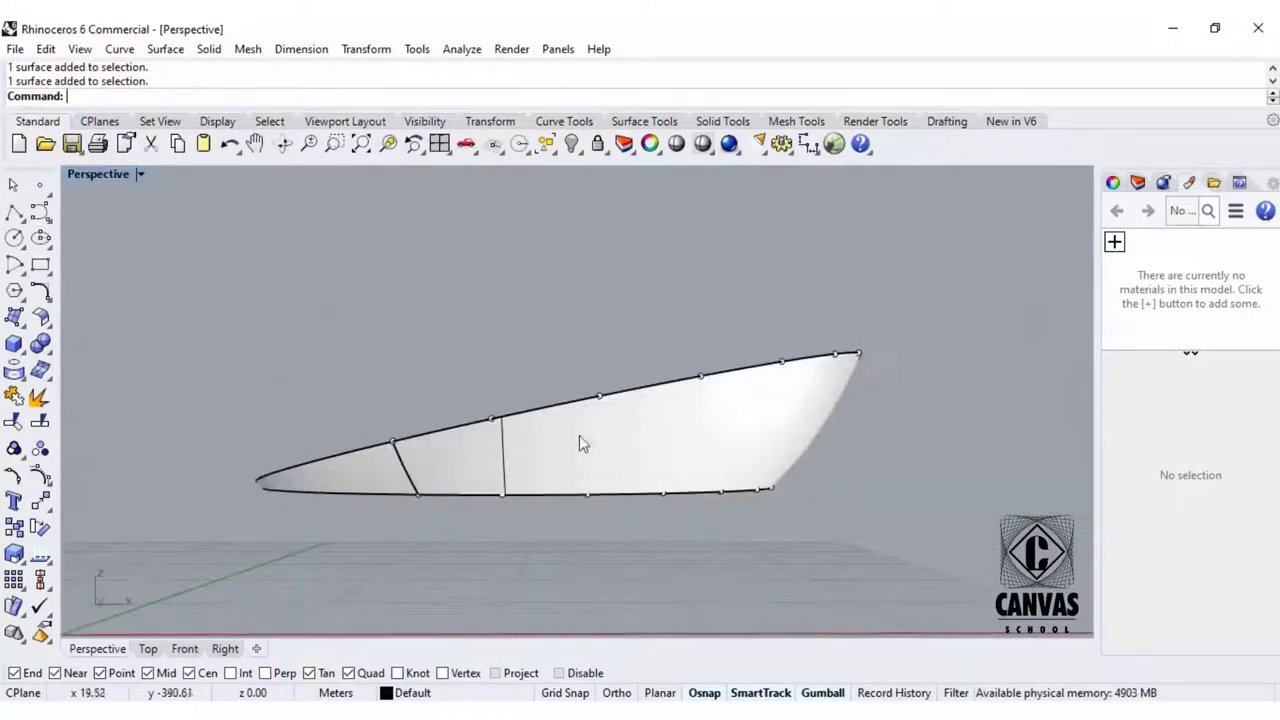
pyautogui.scroll(-2, 560, 446)
pyautogui.click(52, 228)
pyautogui.click(115, 226)
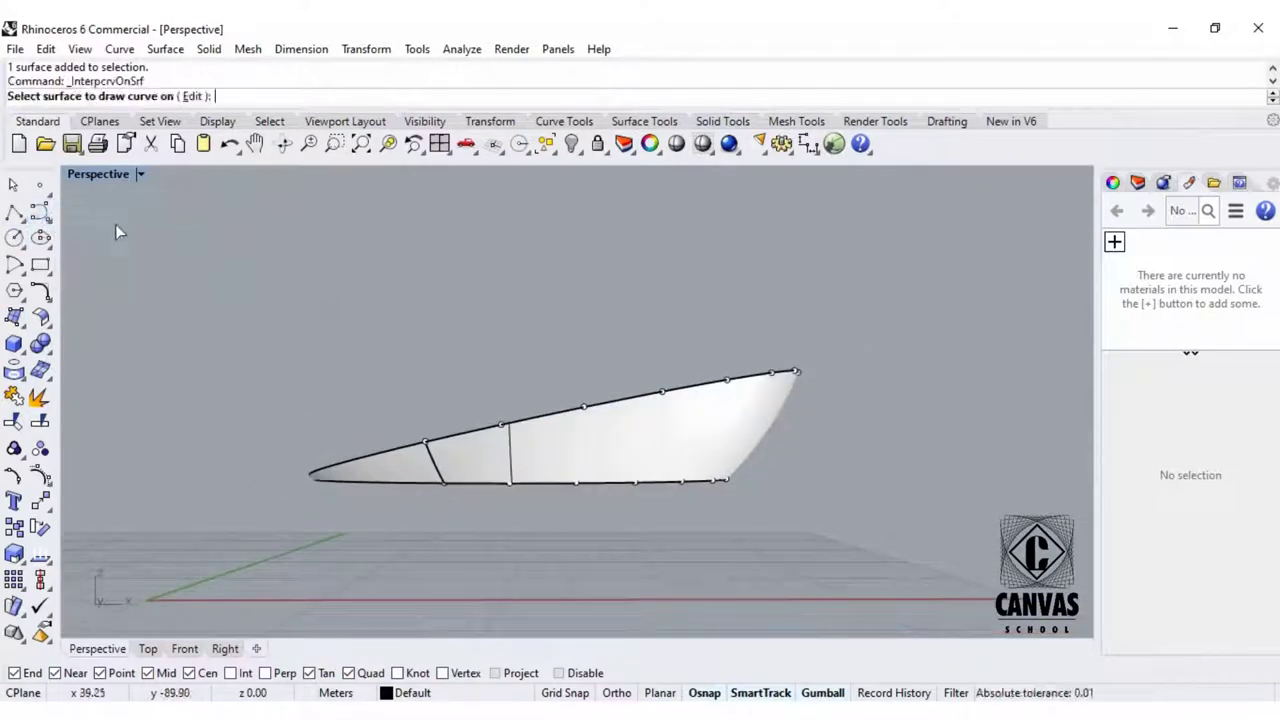
pyautogui.click(460, 456)
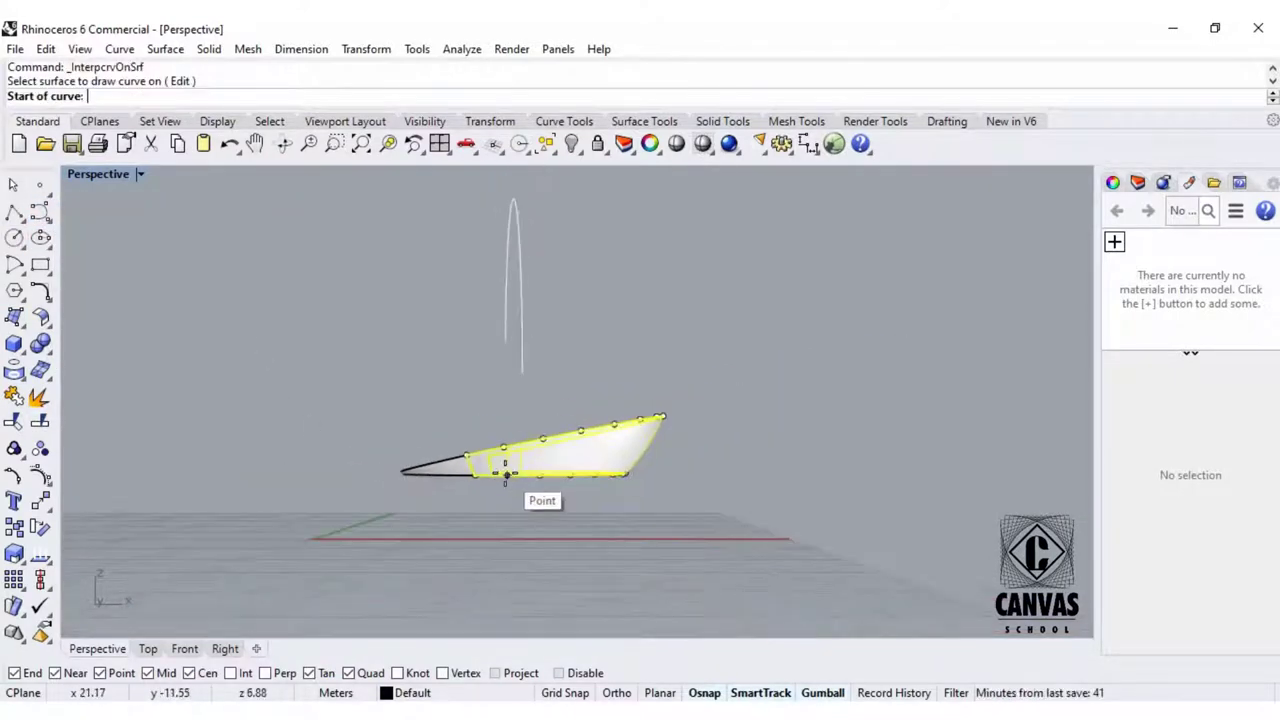
pyautogui.scroll(4, 515, 480)
pyautogui.click(561, 366)
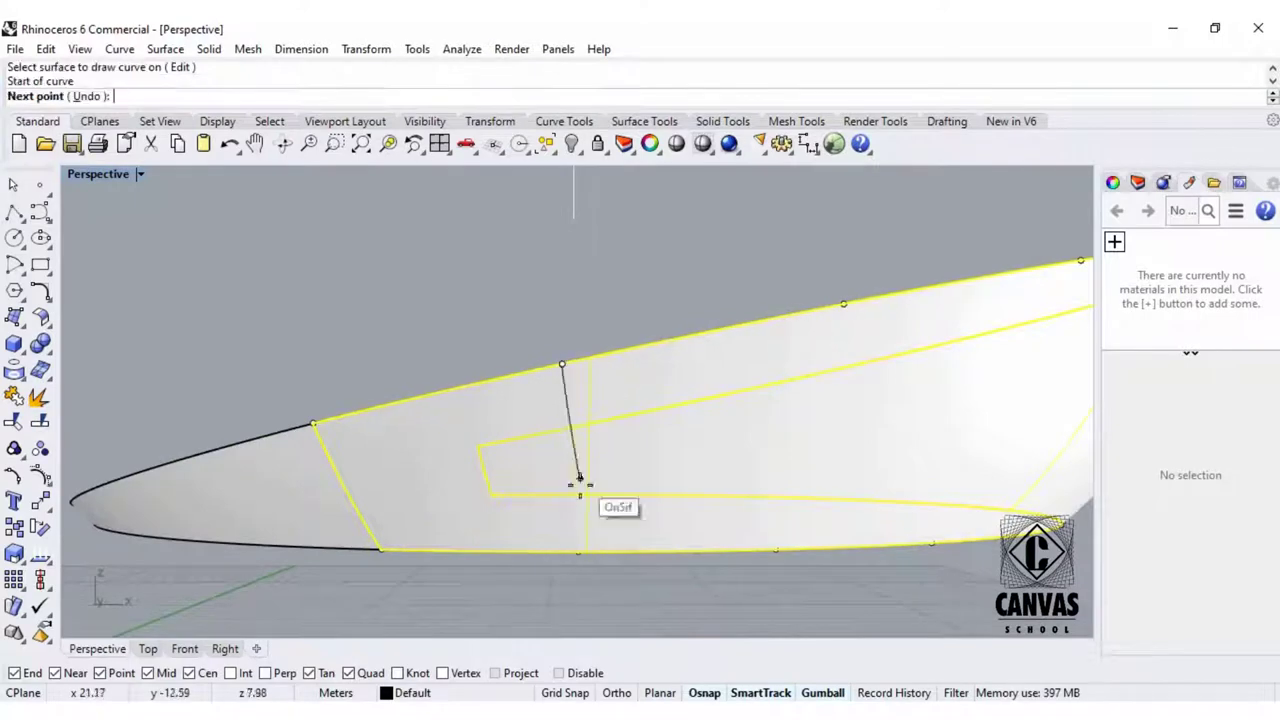
pyautogui.click(576, 551)
pyautogui.press('Return')
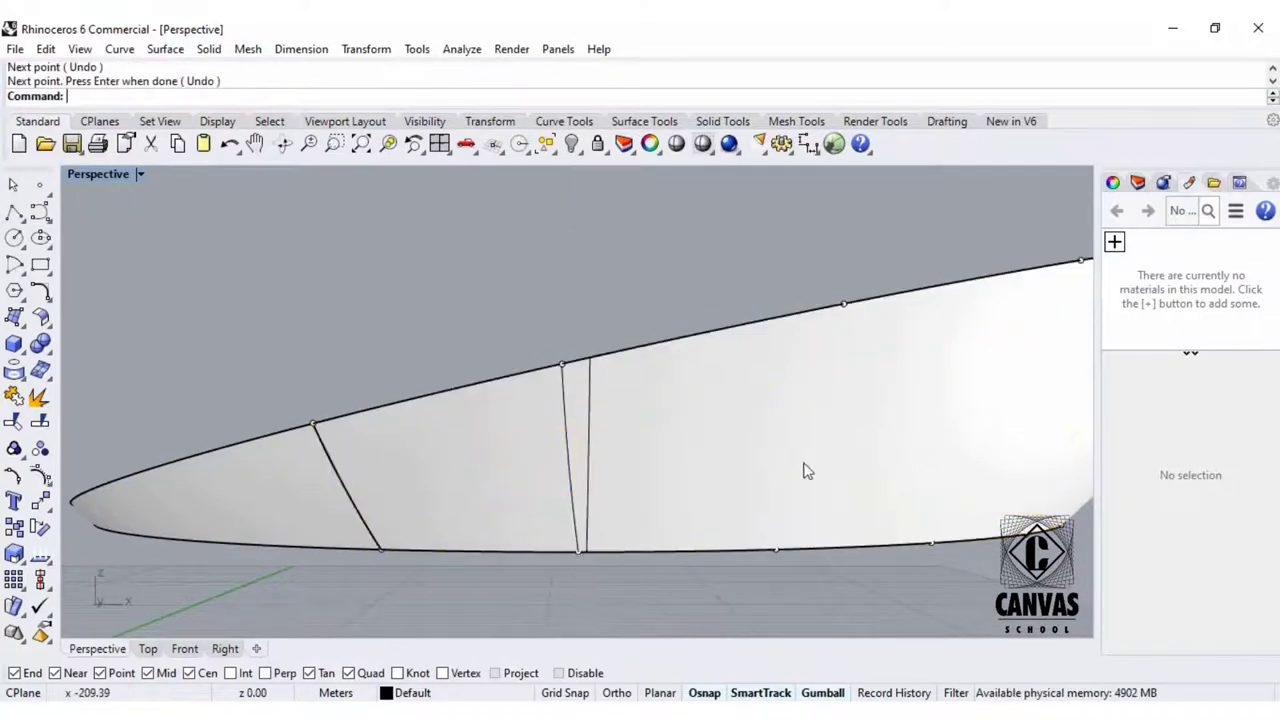
# Draw an interpolated curve on the wide surface joining the third pair of upper and lower division points.
pyautogui.press('Return')
pyautogui.click(843, 310)
pyautogui.click(843, 305)
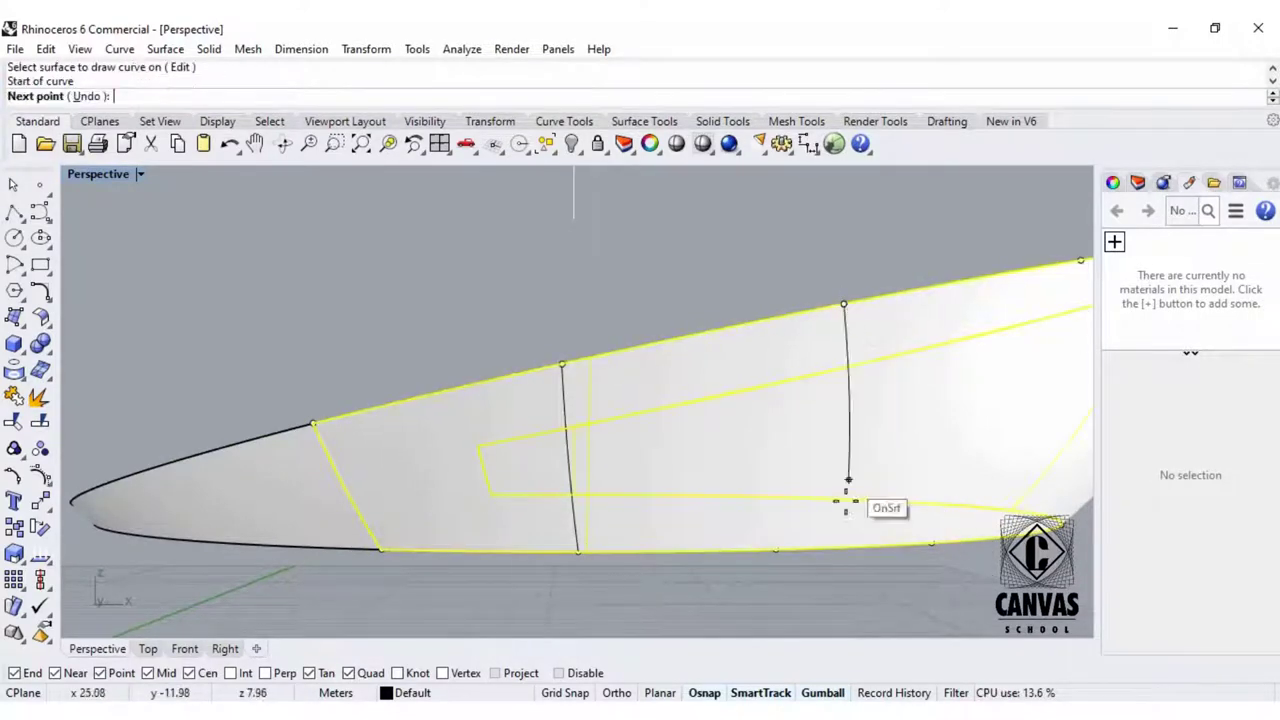
pyautogui.click(776, 549)
pyautogui.press('Return')
# Draw an interpolated curve on the wide surface joining the fourth pair of upper and lower division points.
pyautogui.moveTo(611, 474); pyautogui.dragTo(734, 474, button='right')
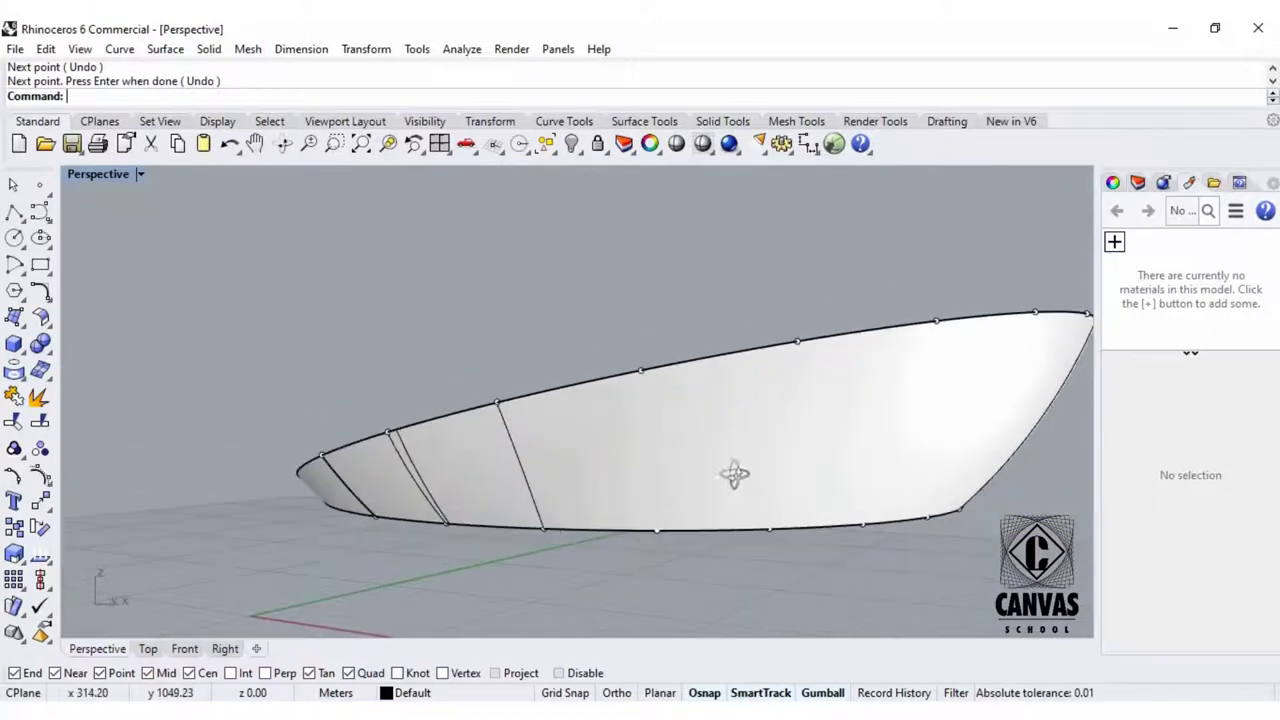
pyautogui.click(641, 372)
pyautogui.click(656, 530)
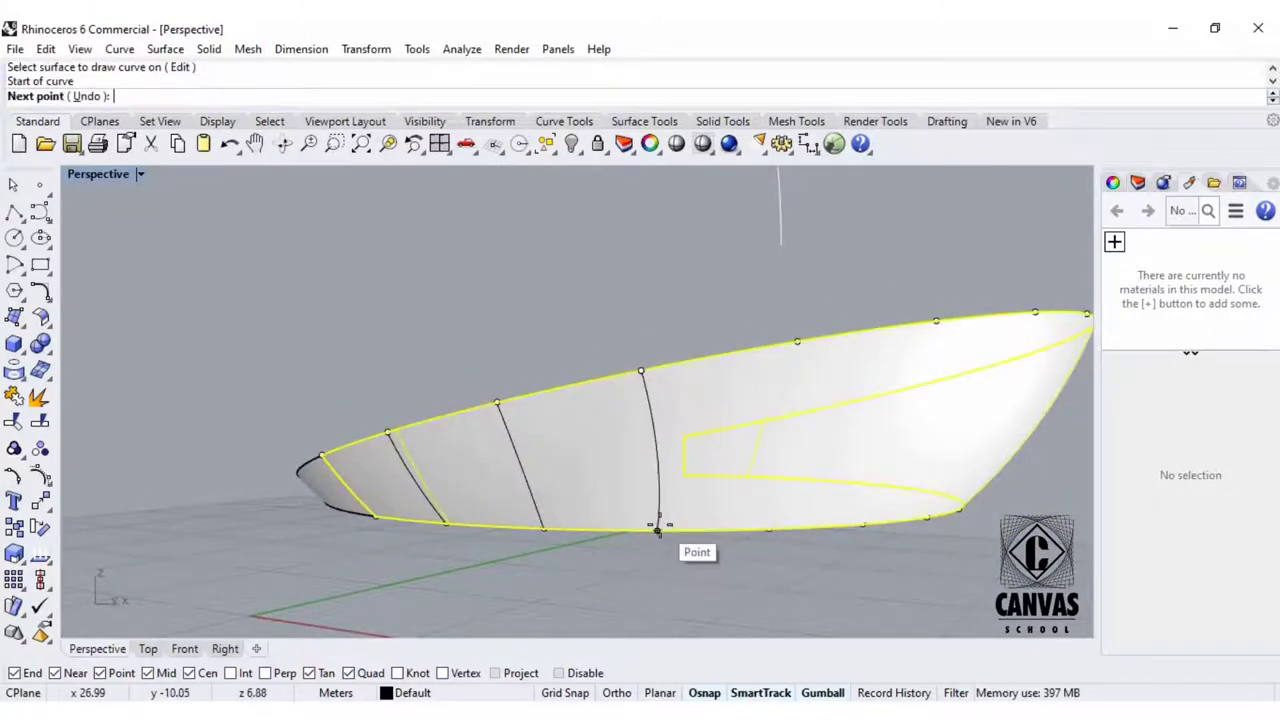
pyautogui.click(657, 528)
pyautogui.press('Return')
# Draw an interpolated curve on the wide surface joining the fifth pair of upper and lower division points.
pyautogui.press('Return')
pyautogui.click(802, 386)
pyautogui.click(797, 342)
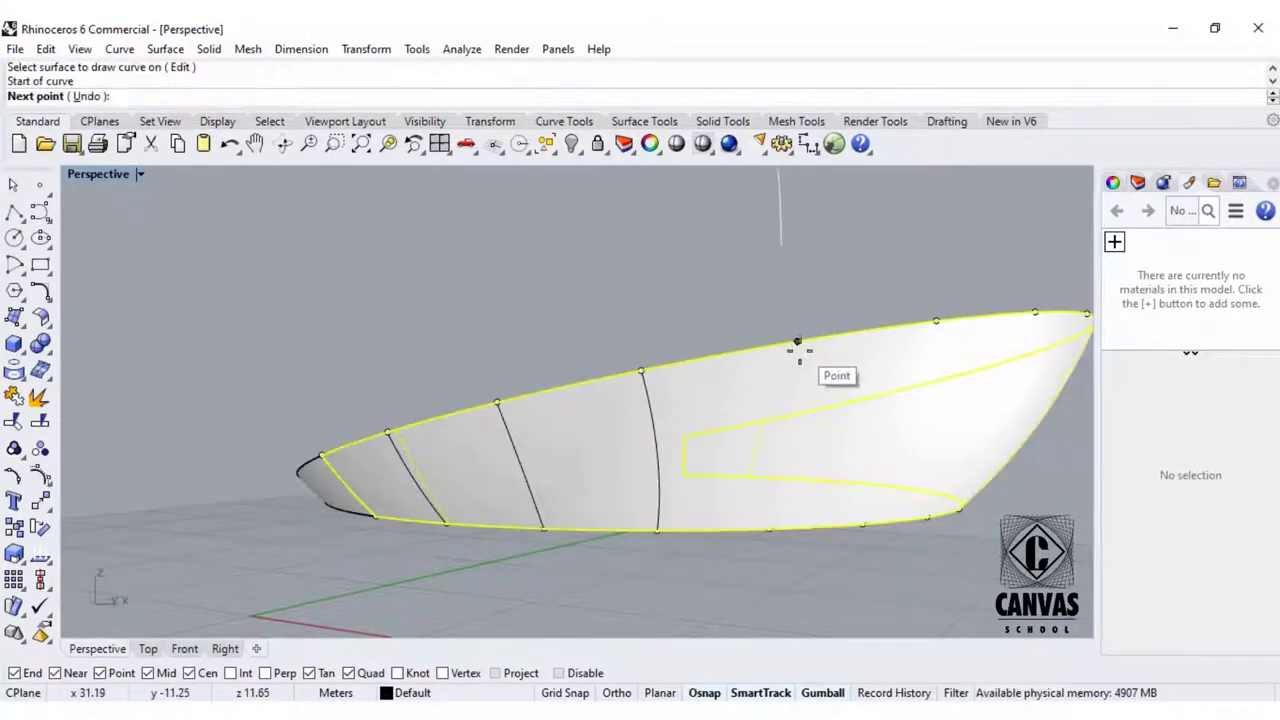
pyautogui.click(767, 529)
pyautogui.press('Return')
# Draw an interpolated curve on the wide surface joining the sixth pair of upper and lower division points.
pyautogui.moveTo(871, 457)
pyautogui.mouseDown(button='right')
pyautogui.moveTo(829, 446)
pyautogui.moveTo(845, 436)
pyautogui.mouseUp(button='right')
pyautogui.press('Return')
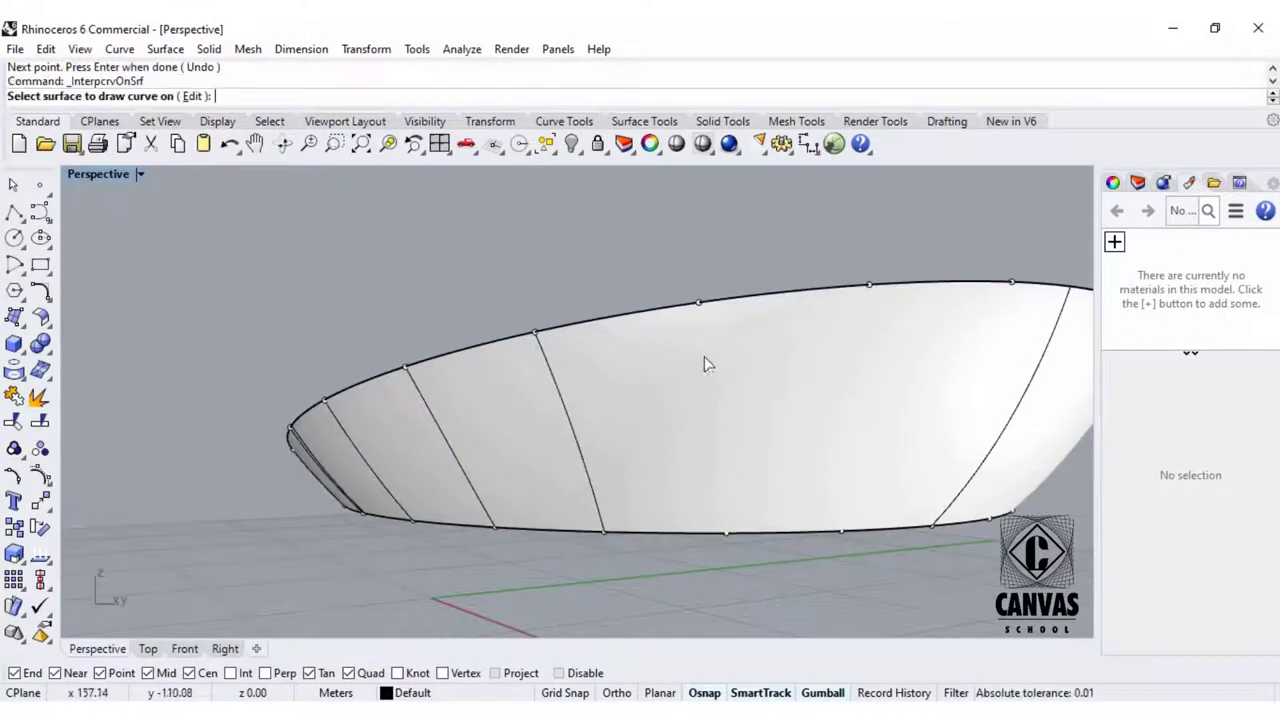
pyautogui.click(706, 318)
pyautogui.click(699, 302)
pyautogui.click(728, 533)
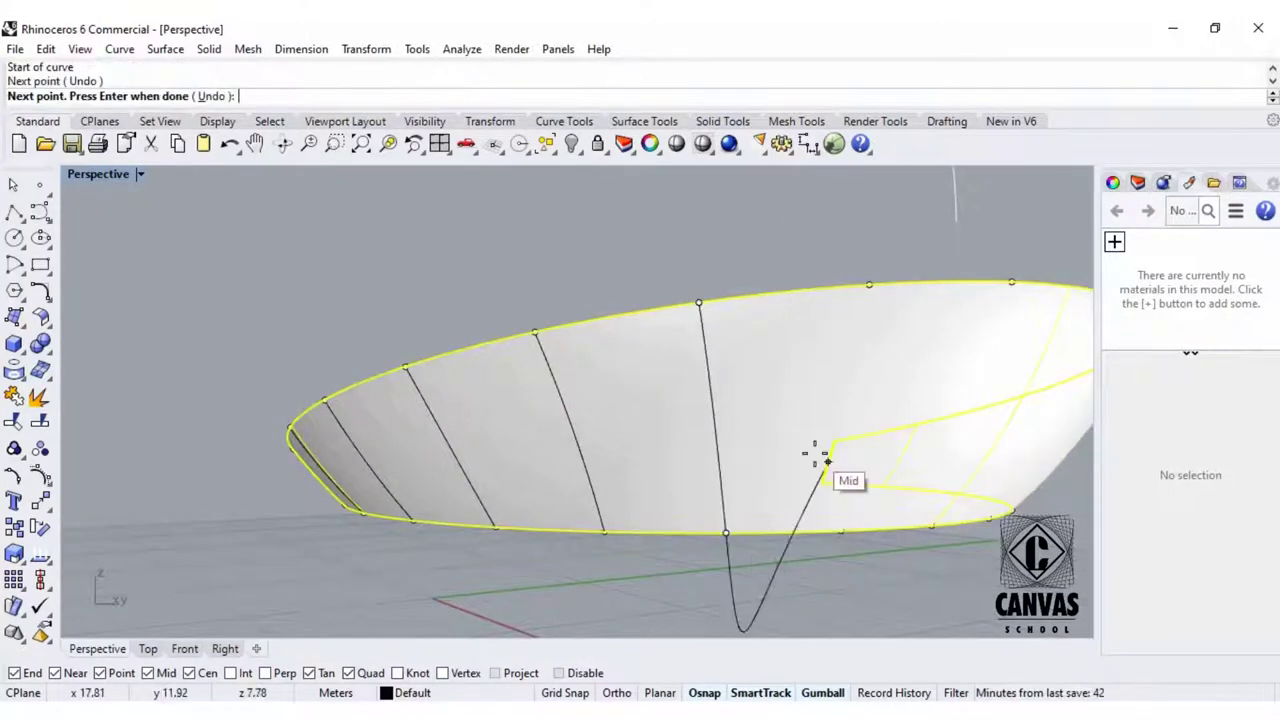
pyautogui.press('Return')
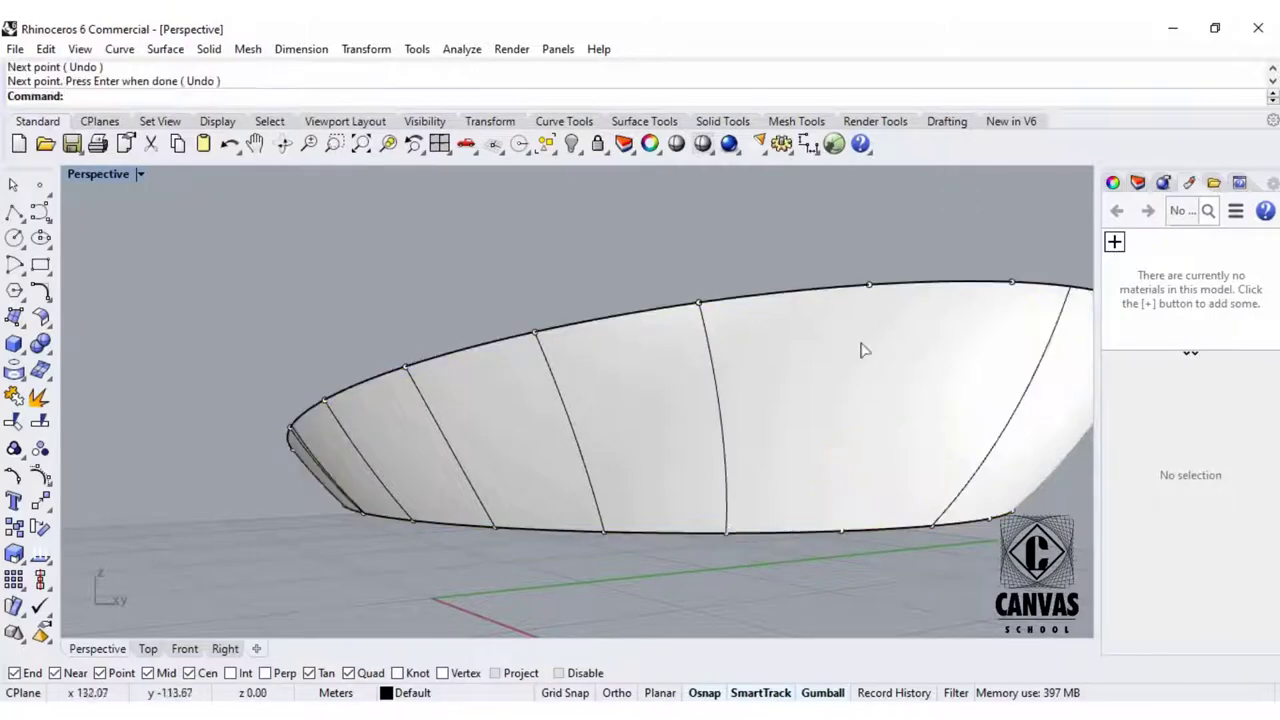
# Draw an interpolated curve on the wide surface joining the seventh pair of upper and lower division points.
pyautogui.press('Return')
pyautogui.click(863, 349)
pyautogui.click(869, 285)
pyautogui.click(841, 529)
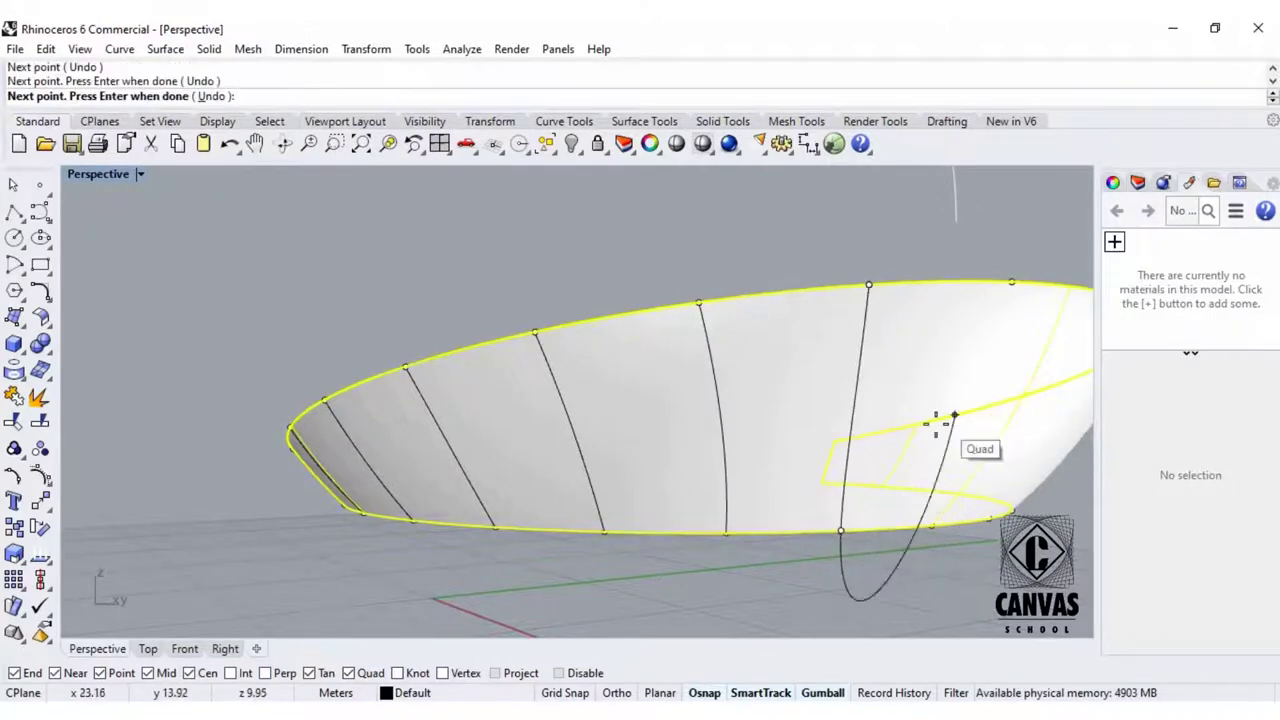
pyautogui.press('Return')
# Draw an interpolated curve on the wide surface joining the eighth pair of division points, at the middle of the edges.
pyautogui.moveTo(840, 518); pyautogui.dragTo(803, 390, button='right')
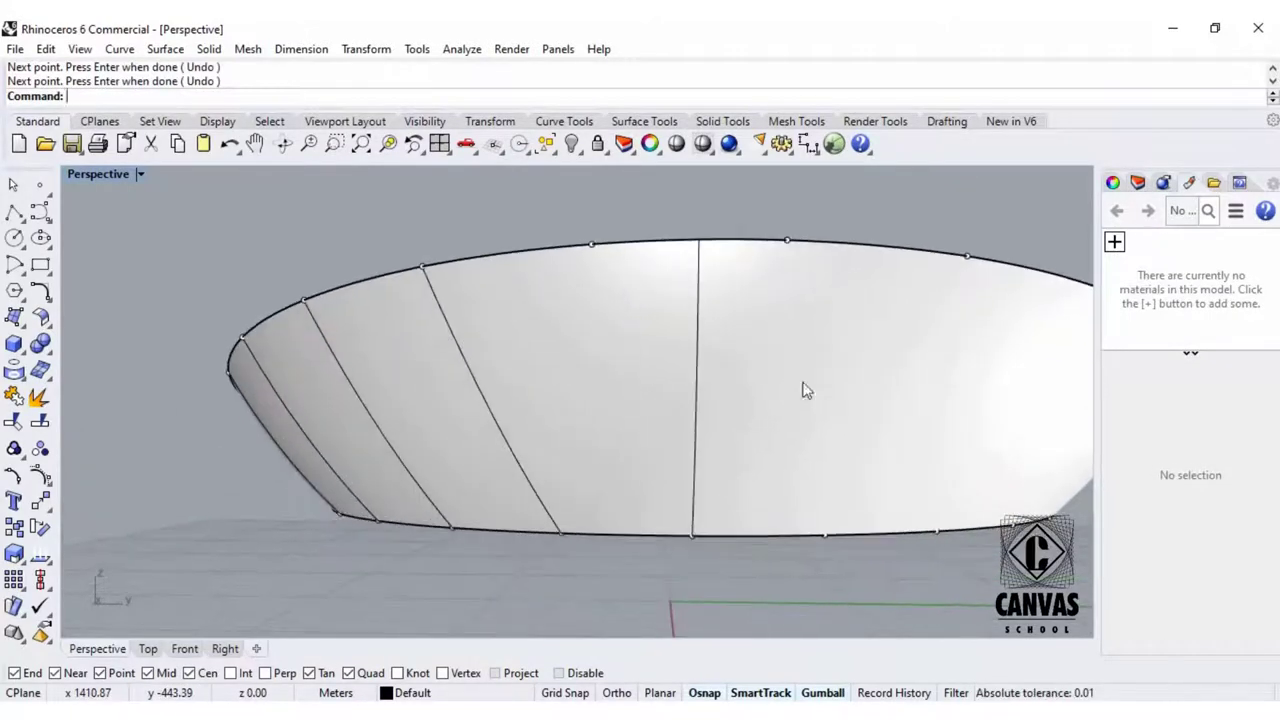
pyautogui.press('Return')
pyautogui.click(623, 295)
pyautogui.click(591, 244)
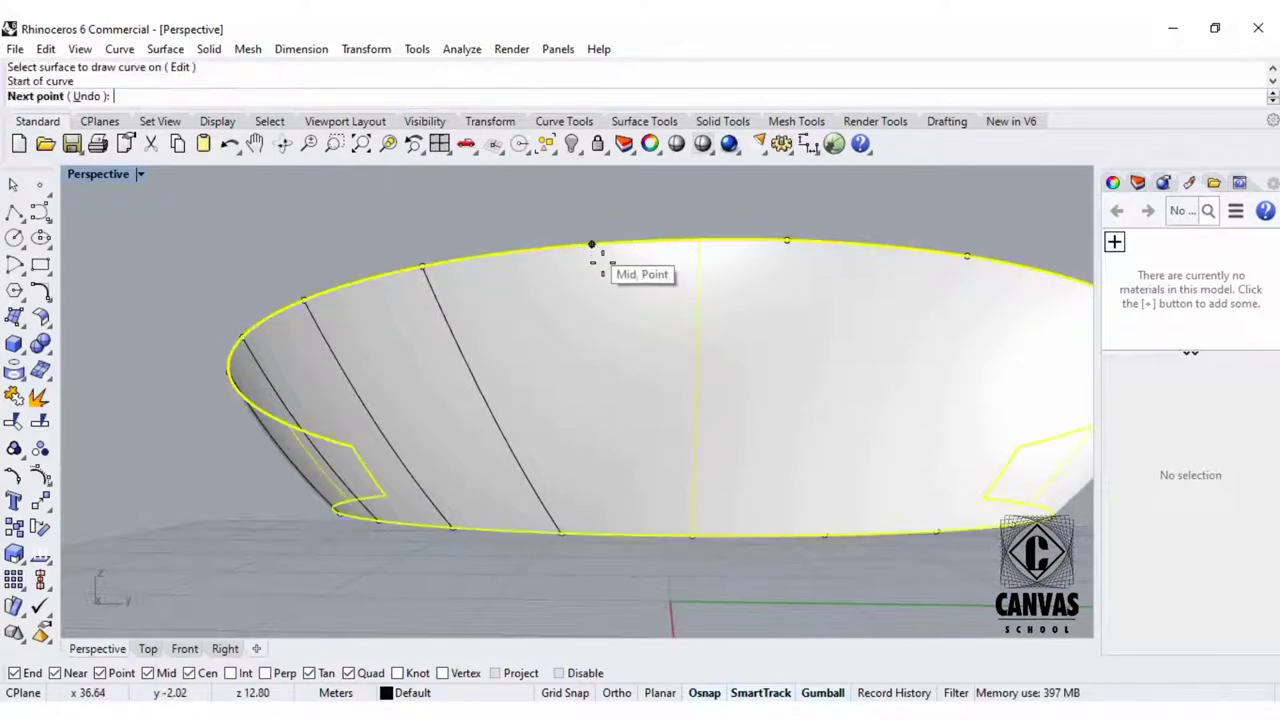
pyautogui.click(690, 535)
pyautogui.press('Return')
# Draw an interpolated curve on the wide surface joining the ninth pair of upper and lower division points.
pyautogui.moveTo(797, 423); pyautogui.dragTo(680, 376, button='right')
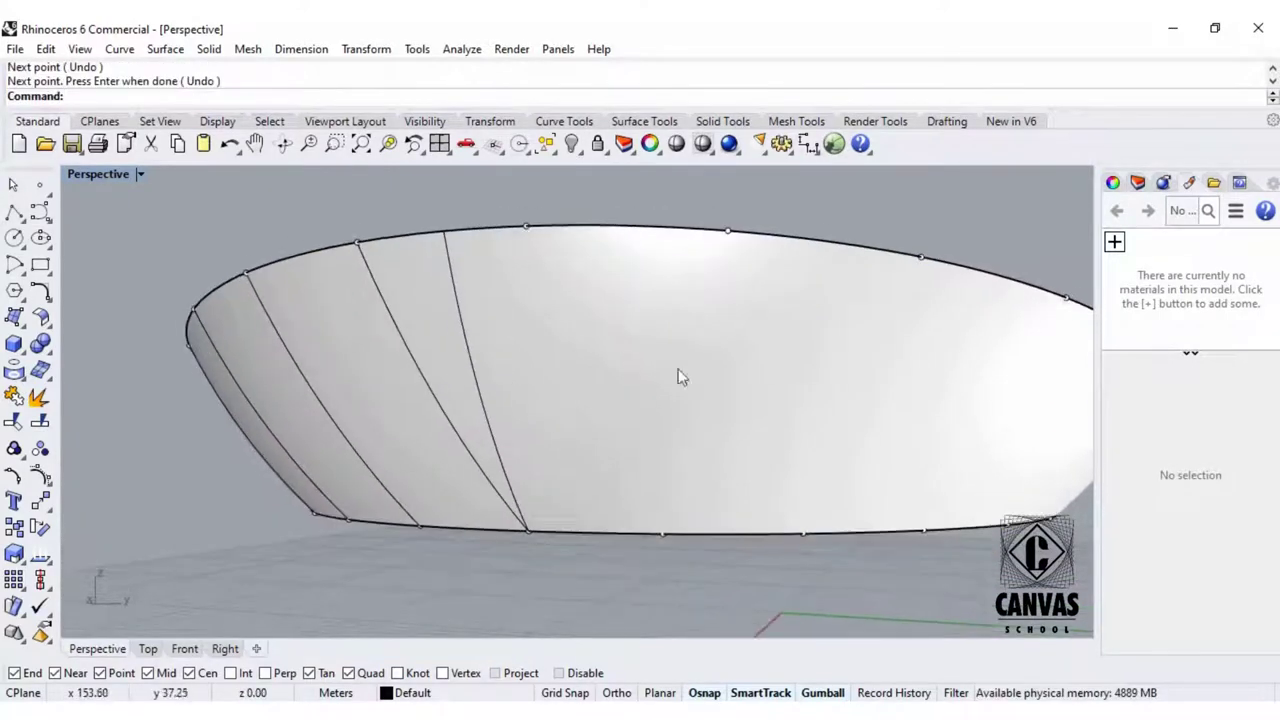
pyautogui.press('Return')
pyautogui.click(535, 258)
pyautogui.click(527, 229)
pyautogui.click(662, 532)
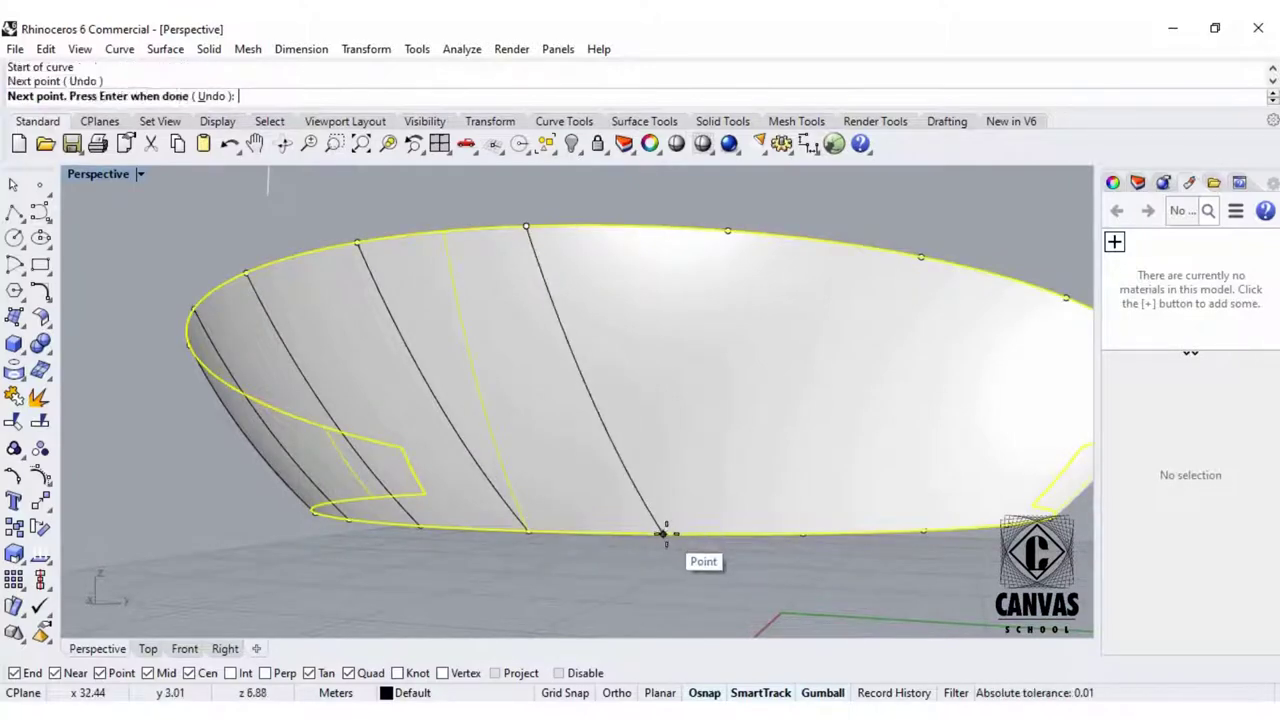
pyautogui.press('Return')
# Draw an interpolated curve on the wide surface joining the tenth pair of upper and lower division points.
pyautogui.click(734, 385)
pyautogui.press('Return')
pyautogui.click(728, 232)
pyautogui.click(803, 532)
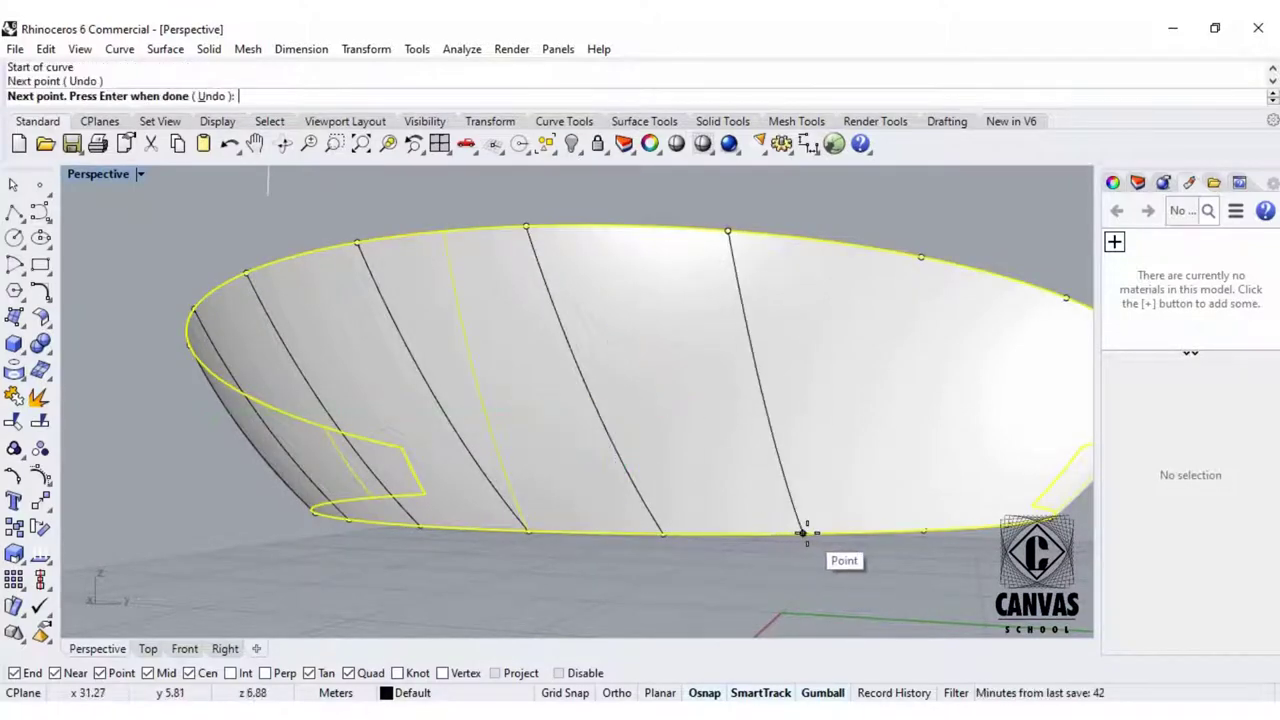
pyautogui.press('Return')
# Draw an interpolated curve on the wide surface joining the eleventh pair of upper and lower division points.
pyautogui.moveTo(803, 532)
pyautogui.mouseDown(button='right')
pyautogui.moveTo(885, 442)
pyautogui.moveTo(597, 309)
pyautogui.mouseUp(button='right')
pyautogui.press('Return')
pyautogui.click(528, 249)
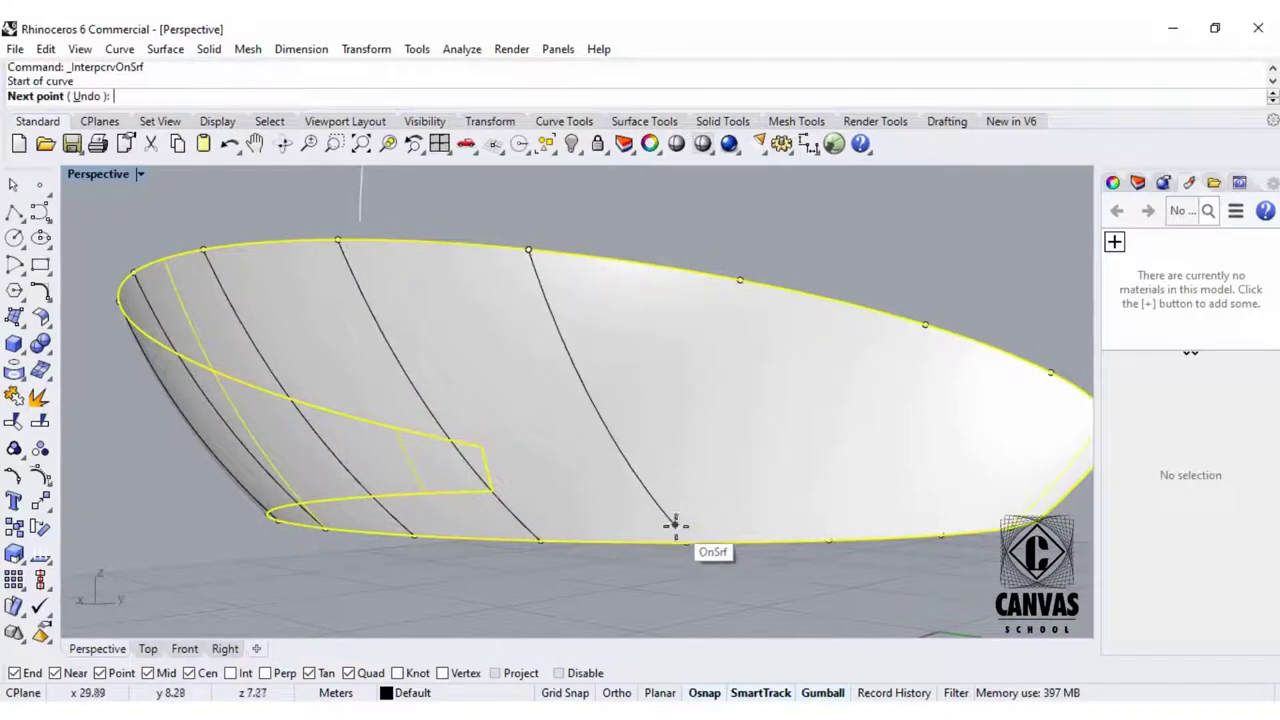
pyautogui.click(686, 541)
pyautogui.press('Return')
pyautogui.moveTo(686, 541); pyautogui.dragTo(789, 430, button='right')
pyautogui.click(479, 237)
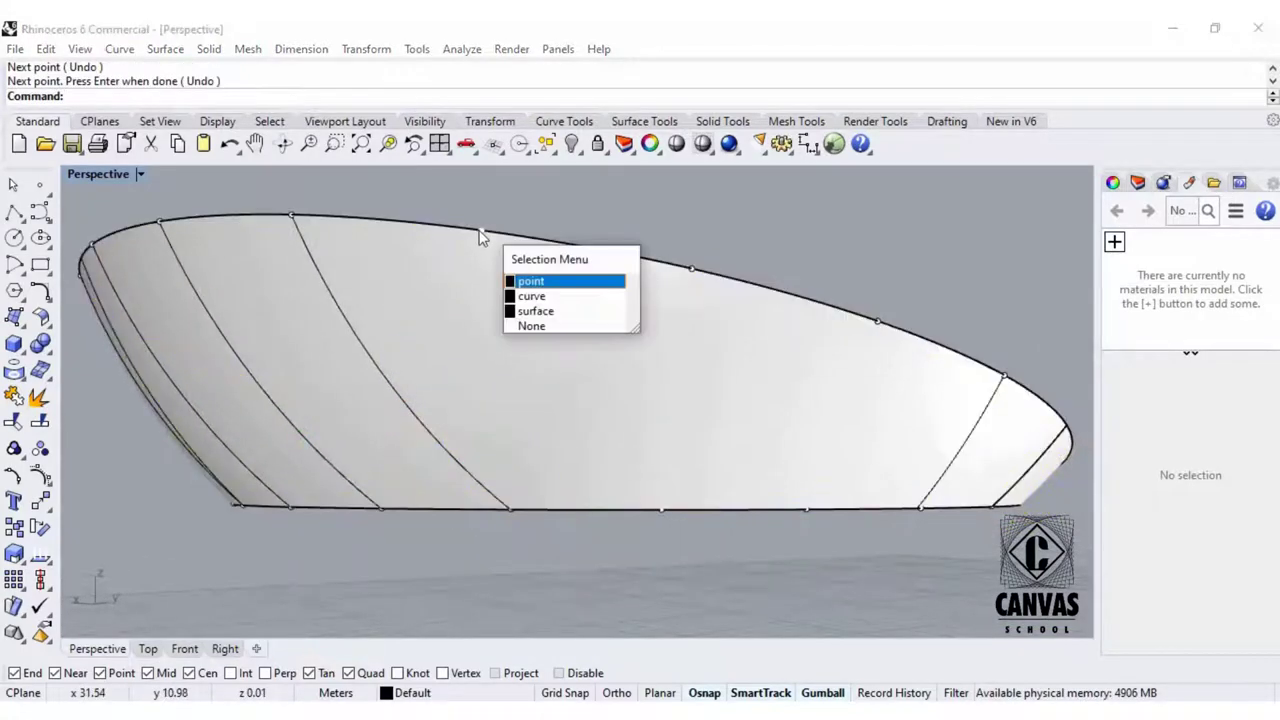